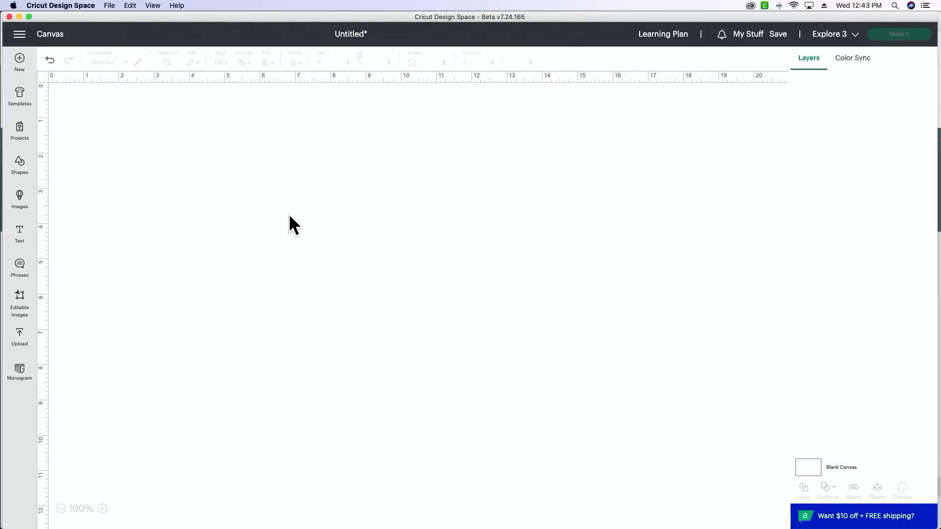
# Open the full list of uploaded images and add the floral light-bulb logo with the white border to the canvas.
pyautogui.click(20, 339)
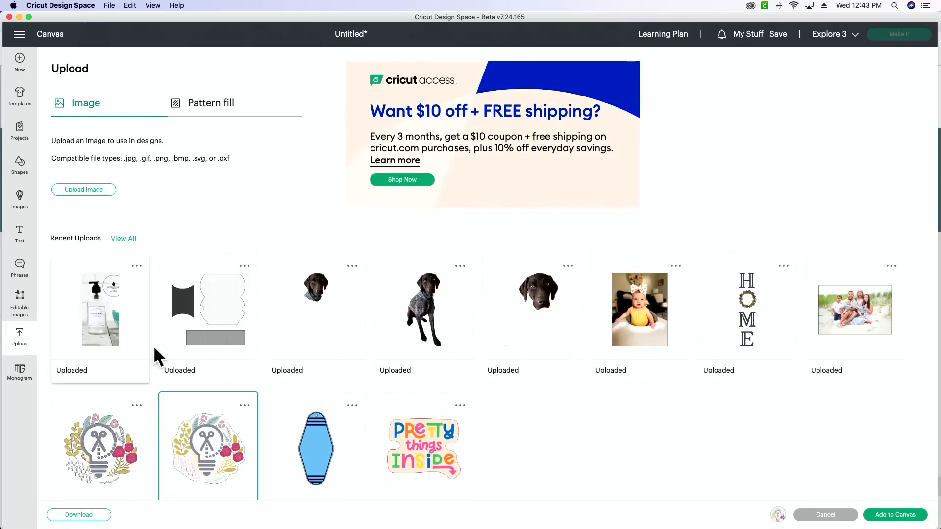
pyautogui.scroll(-1, 155, 350)
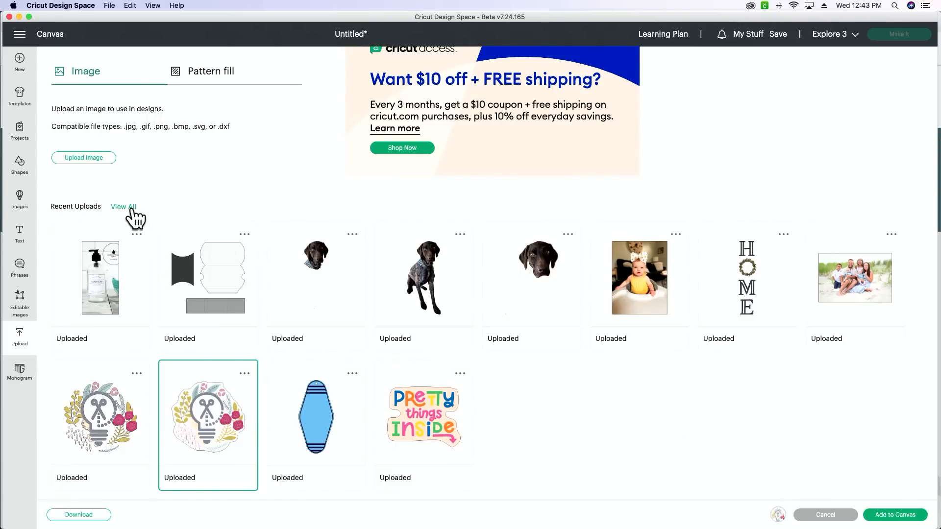
pyautogui.click(123, 207)
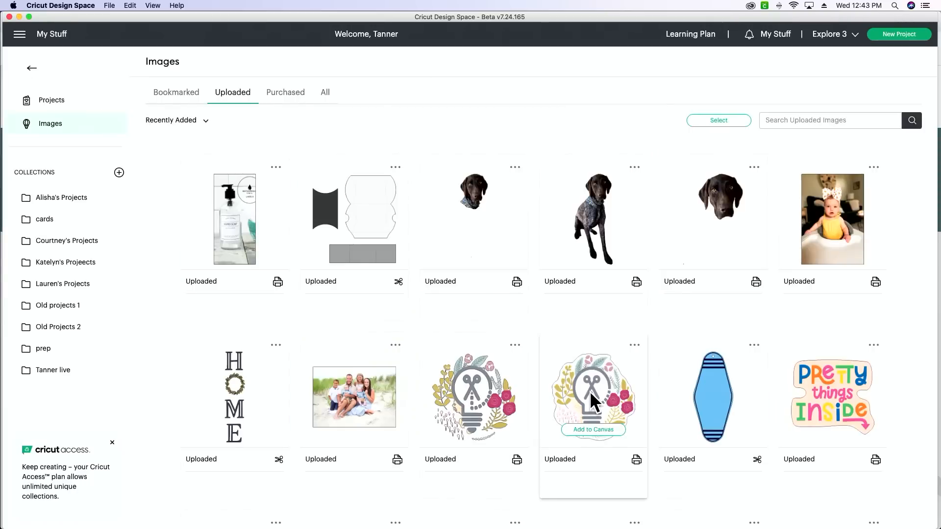
pyautogui.scroll(-3, 589, 391)
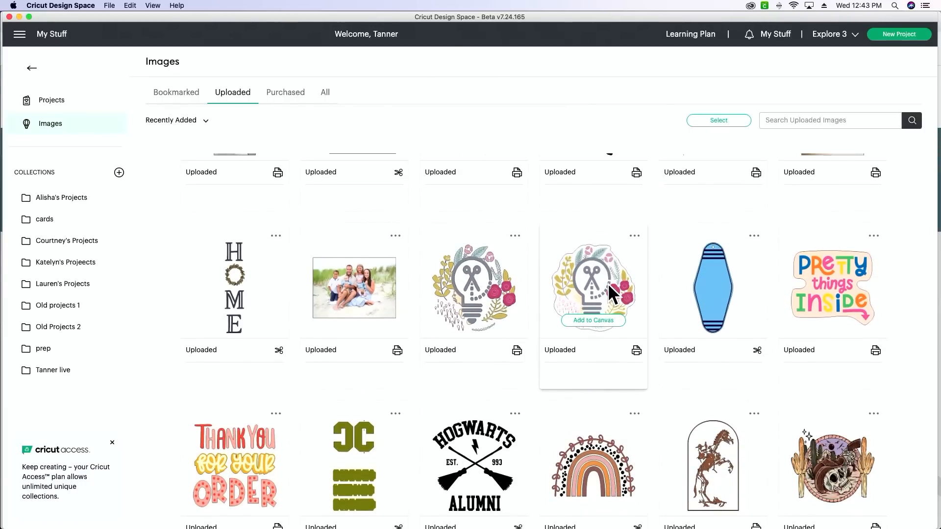
pyautogui.click(589, 321)
# Add the uploaded boho rainbow image with leaves and dots to the canvas.
pyautogui.scroll(-2, 589, 320)
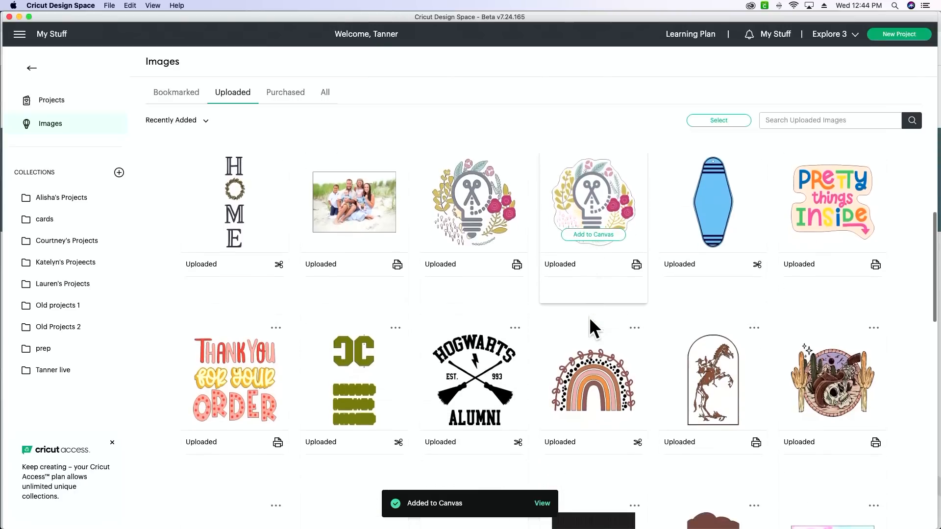
pyautogui.scroll(-2, 590, 319)
pyautogui.scroll(-1, 590, 320)
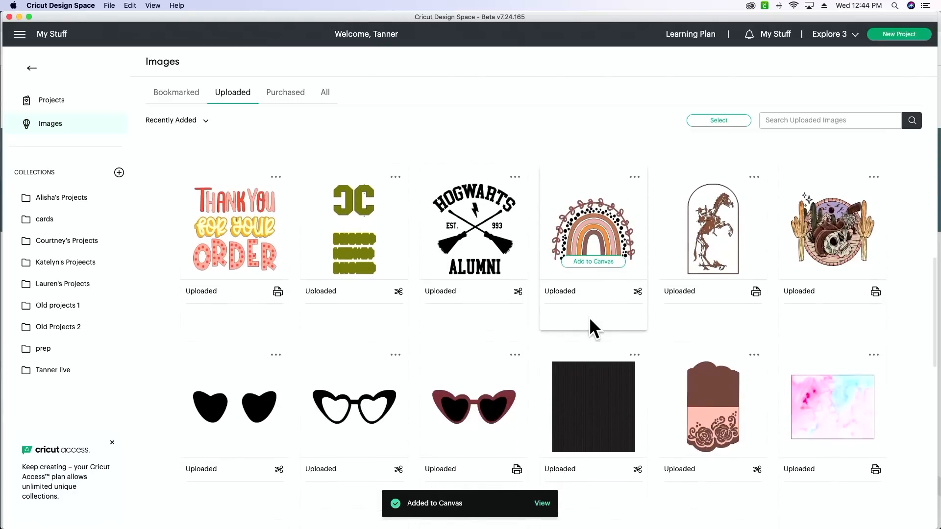
pyautogui.scroll(2, 588, 245)
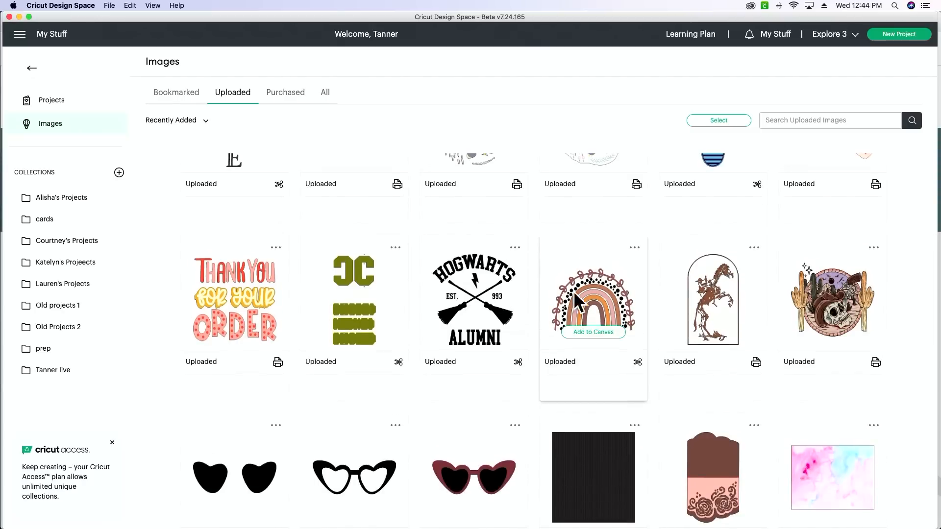
pyautogui.click(591, 338)
# Find the uploaded "Hello Sunshine" lettering and add it to the canvas.
pyautogui.scroll(-9, 591, 341)
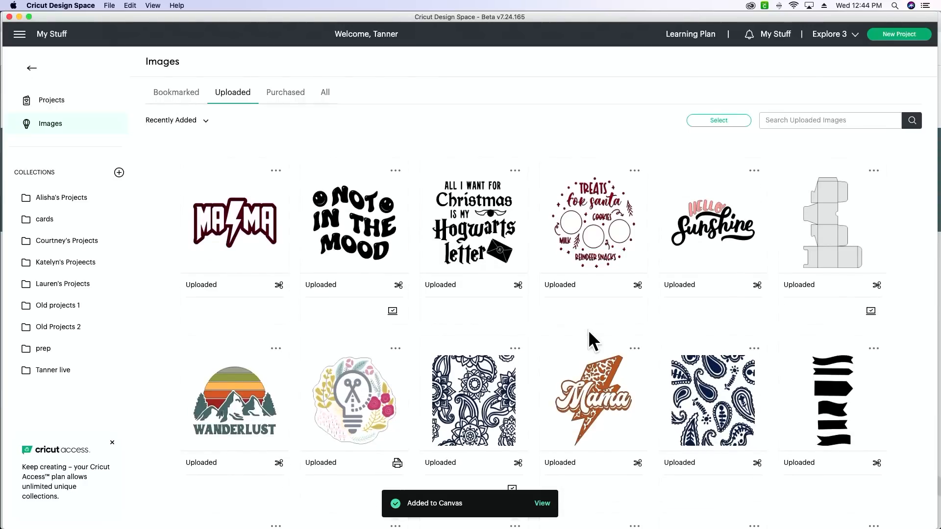
pyautogui.scroll(-4, 589, 338)
pyautogui.scroll(5, 589, 338)
pyautogui.moveTo(729, 297)
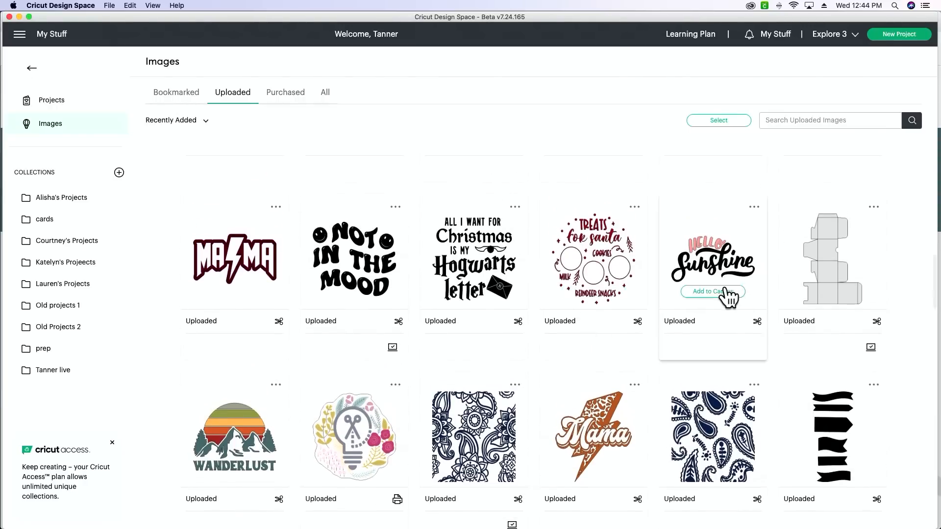
pyautogui.click(716, 293)
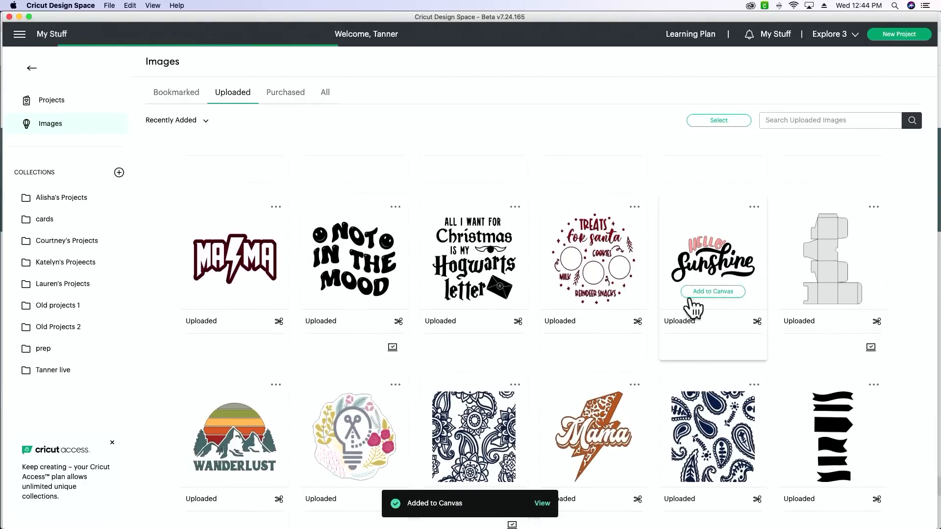
# Find the uploaded "Mama" image with orange flowers and add it to the canvas.
pyautogui.scroll(-5, 663, 300)
pyautogui.scroll(-5, 664, 300)
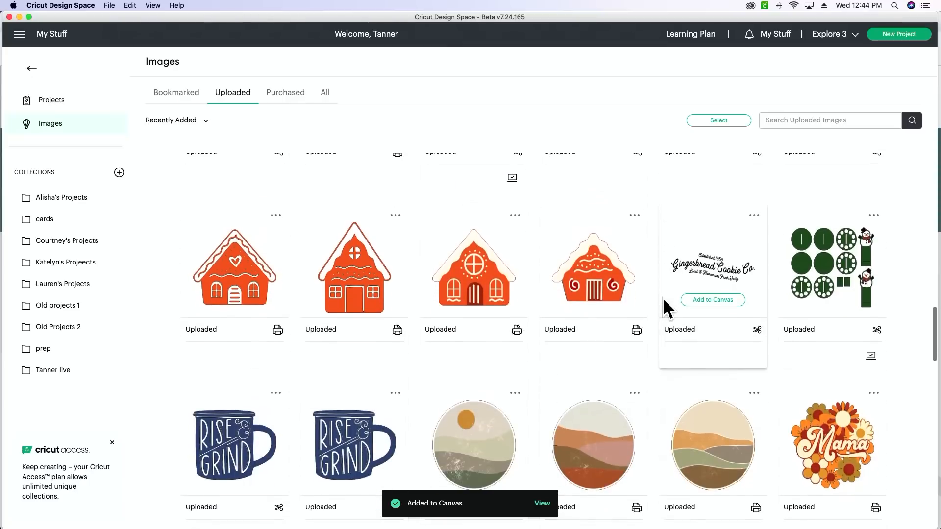
pyautogui.moveTo(594, 336)
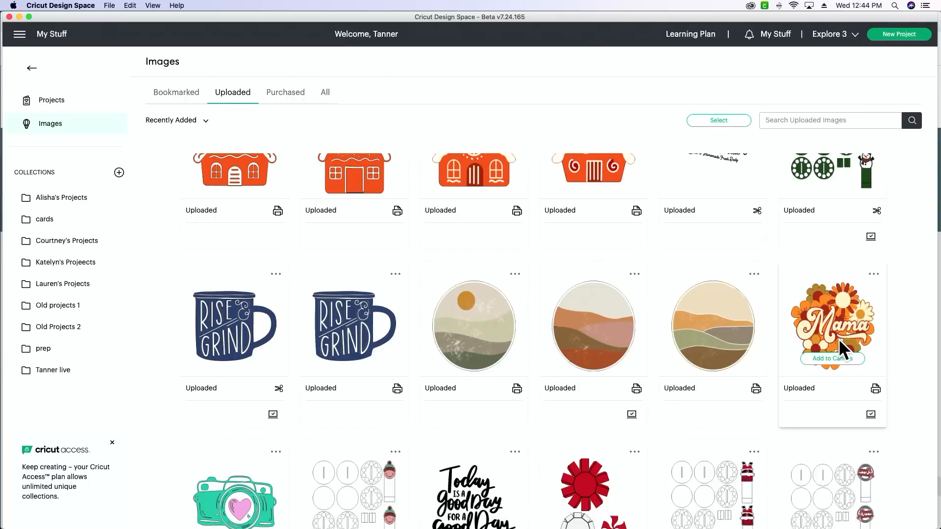
pyautogui.click(837, 360)
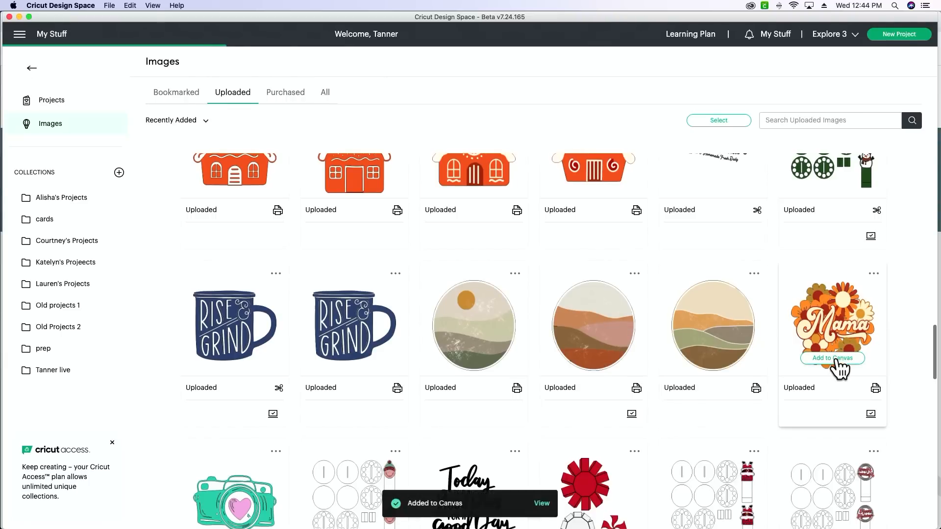
# Go back to the recent uploads and add the already selected floral logo to the canvas.
pyautogui.scroll(1, 840, 370)
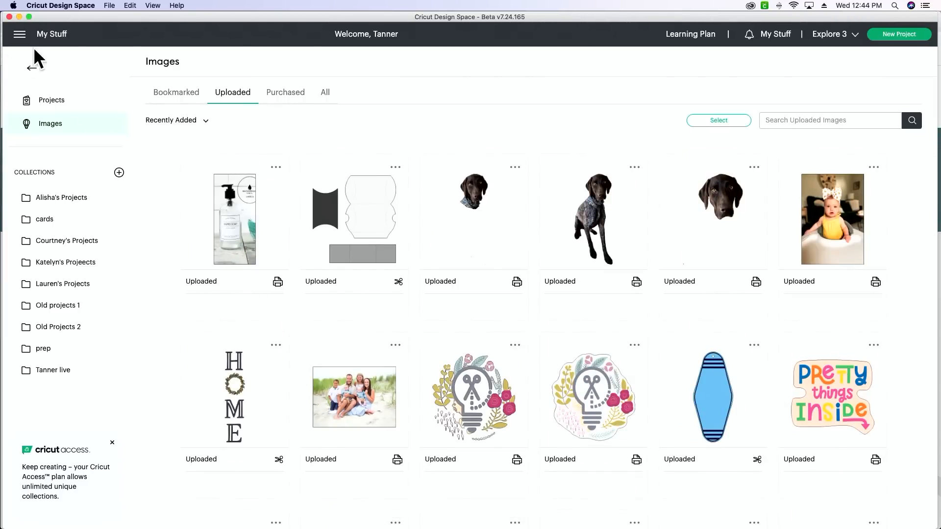
pyautogui.click(32, 68)
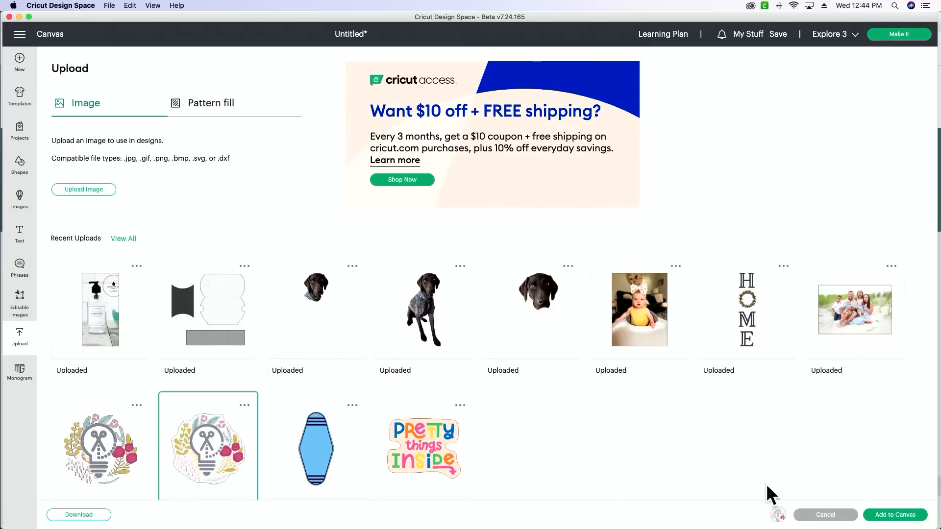
pyautogui.click(877, 515)
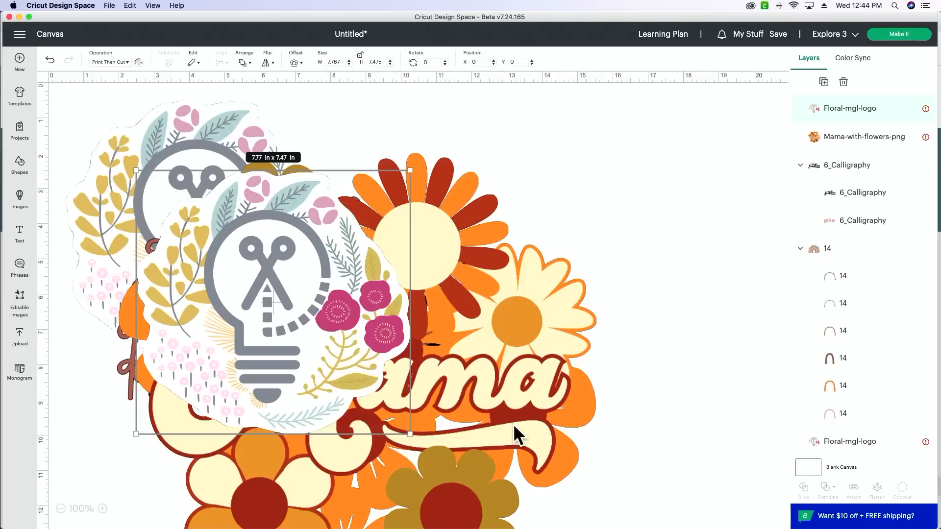
# Spread out the overlapping images by moving the front floral logo to the far side and the Mama image lower on the canvas.
pyautogui.moveTo(264, 321); pyautogui.dragTo(651, 256)
pyautogui.click(347, 351)
pyautogui.moveTo(347, 351); pyautogui.dragTo(426, 466)
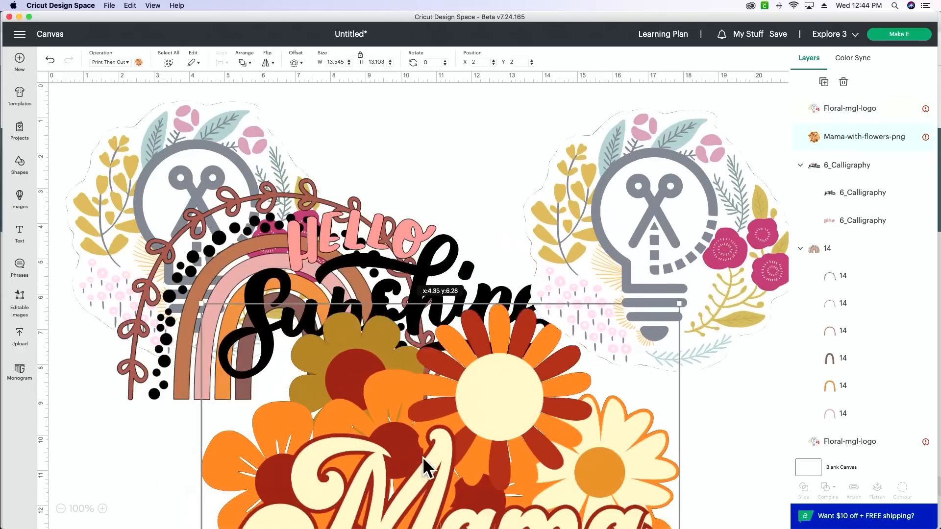
# Delete the rearmost duplicate floral logo, and reposition the remaining logo and the Mama image toward the canvas's middle.
pyautogui.click(130, 185)
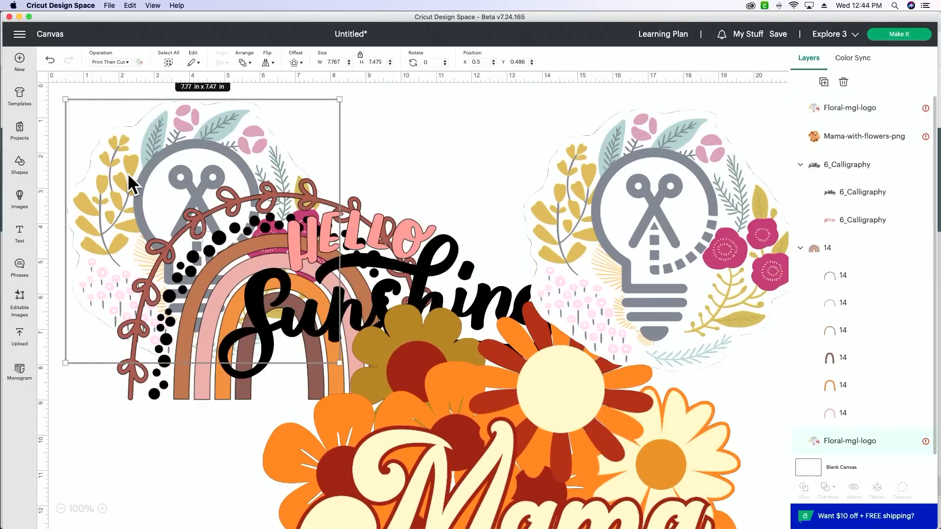
pyautogui.press('Delete')
pyautogui.moveTo(648, 192); pyautogui.dragTo(382, 178)
pyautogui.moveTo(583, 384); pyautogui.dragTo(601, 333)
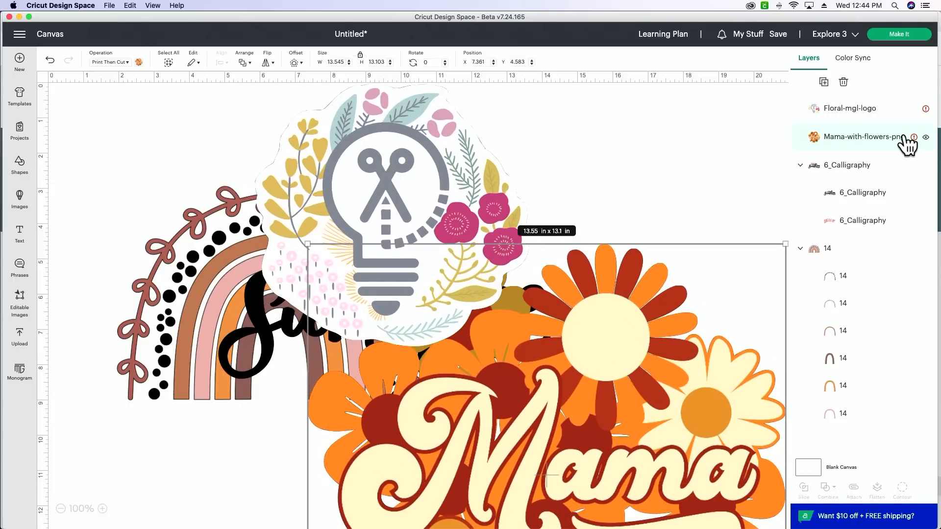
# Hide the Mama-with-flowers-png, 6_Calligraphy and 14 layers, keeping only Floral-mgl-logo visible.
pyautogui.click(925, 138)
pyautogui.click(925, 109)
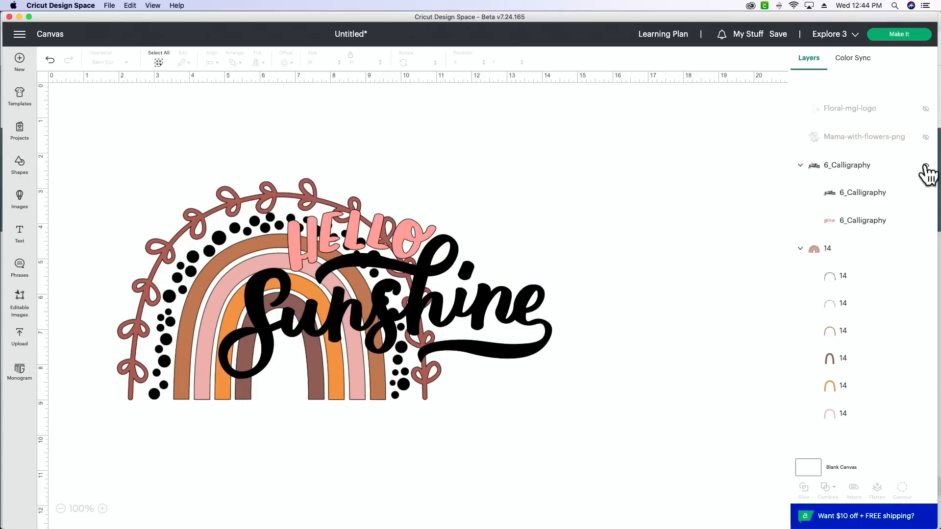
pyautogui.click(926, 109)
pyautogui.click(926, 165)
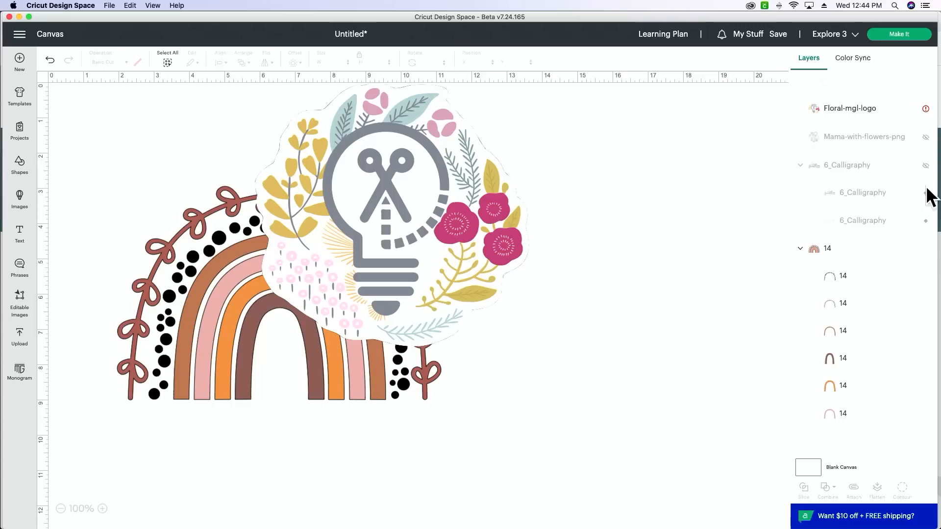
pyautogui.click(925, 249)
# Scale the floral logo down to about 1.75 × 1.68 in and place it in the canvas's upper-left area.
pyautogui.moveTo(430, 255); pyautogui.dragTo(332, 291)
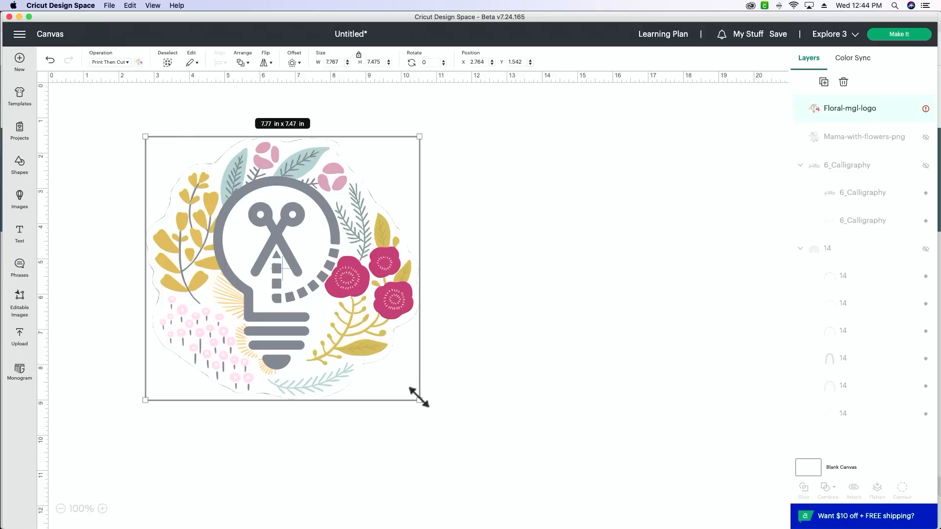
pyautogui.moveTo(419, 401); pyautogui.dragTo(214, 225)
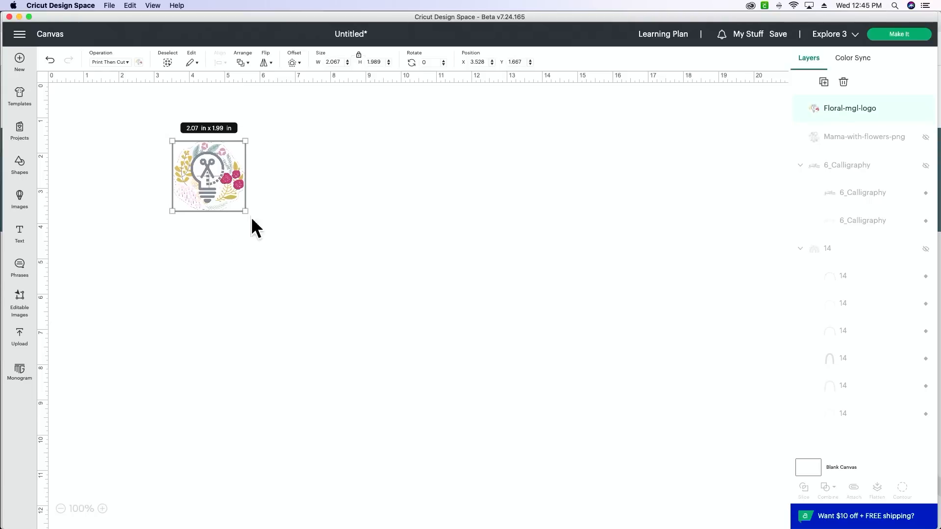
pyautogui.moveTo(245, 211); pyautogui.dragTo(485, 345)
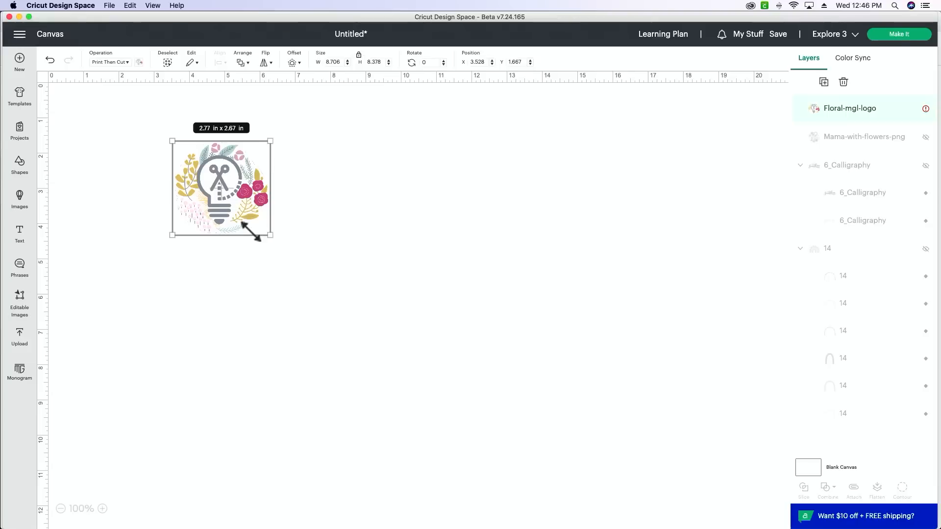
pyautogui.moveTo(254, 231); pyautogui.dragTo(132, 144)
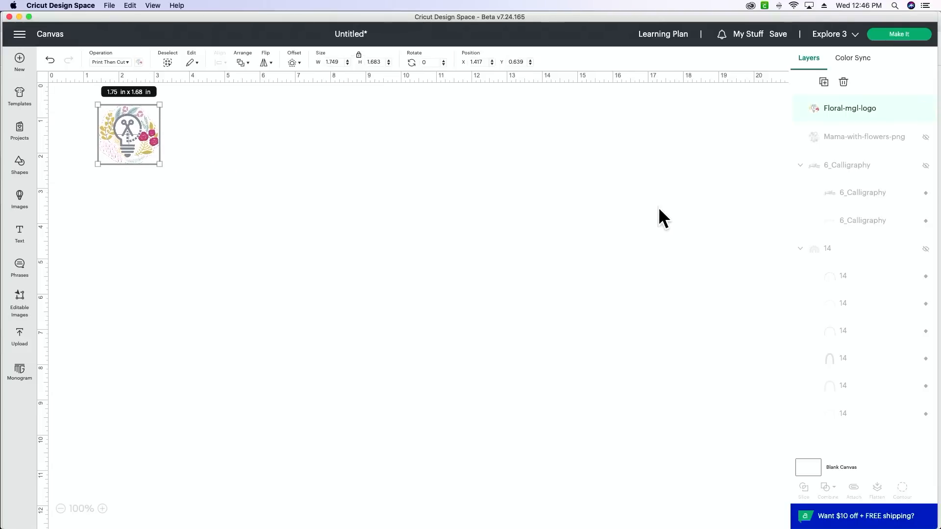
# Show the Mama-with-flowers-png layer, scale the image to about 11.05 × 10.68 in and position it beside the floral logo.
pyautogui.click(926, 139)
pyautogui.moveTo(568, 362); pyautogui.dragTo(547, 298)
pyautogui.moveTo(676, 134); pyautogui.dragTo(588, 245)
pyautogui.moveTo(395, 393); pyautogui.dragTo(413, 340)
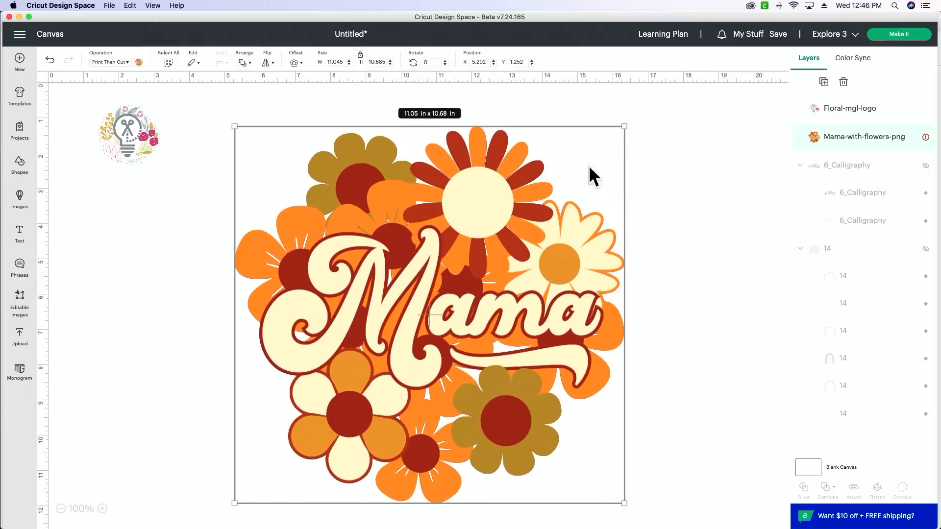
# Adjust the Mama image's position and try smaller sizes, leaving it at about 9.67 × 9.35 in.
pyautogui.moveTo(621, 123); pyautogui.dragTo(605, 145)
pyautogui.moveTo(480, 242); pyautogui.dragTo(484, 221)
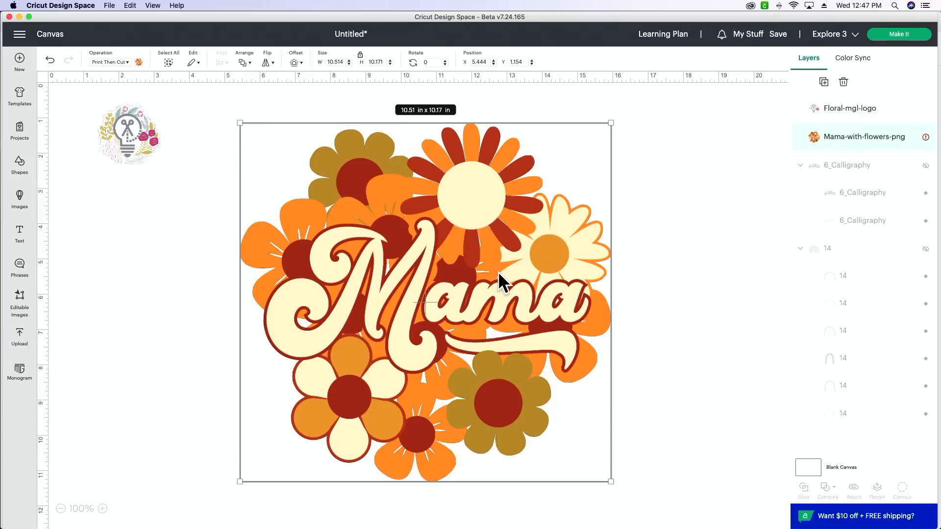
pyautogui.moveTo(609, 476); pyautogui.dragTo(440, 327)
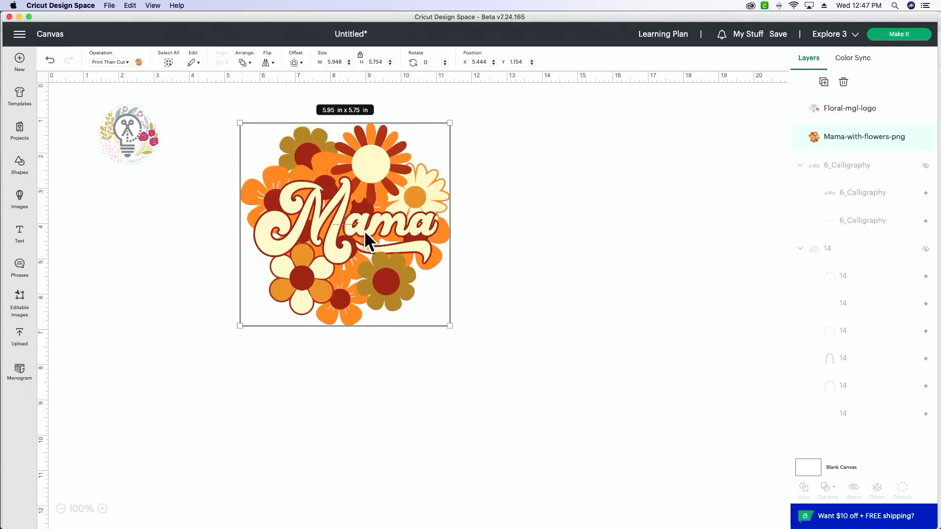
pyautogui.moveTo(450, 325); pyautogui.dragTo(582, 454)
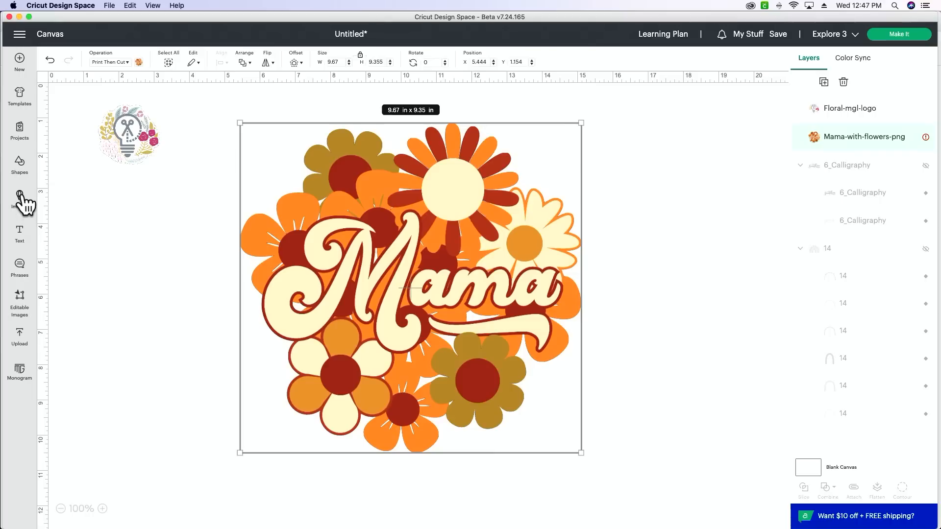
# Insert a square, enlarge it to about 6.38 × 6.38 in and place it at the canvas's left edge, below the logo's top.
pyautogui.click(21, 174)
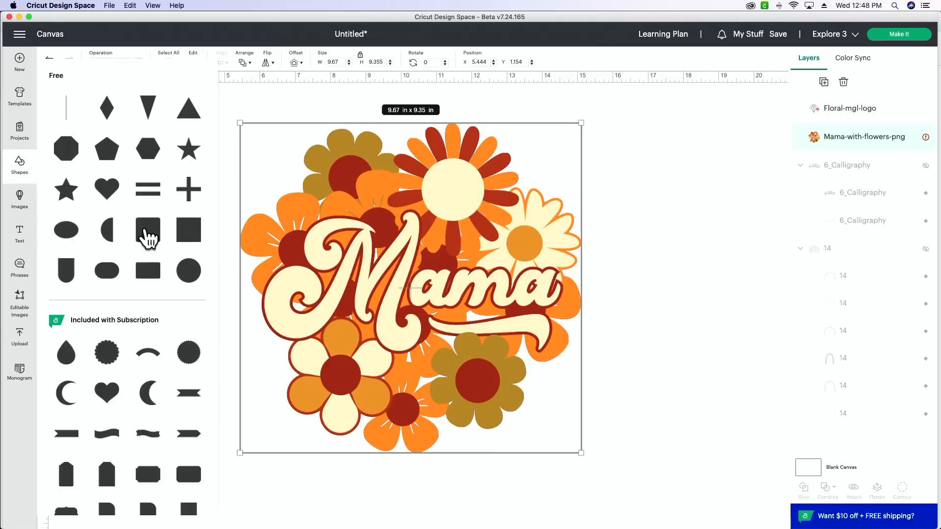
pyautogui.click(188, 232)
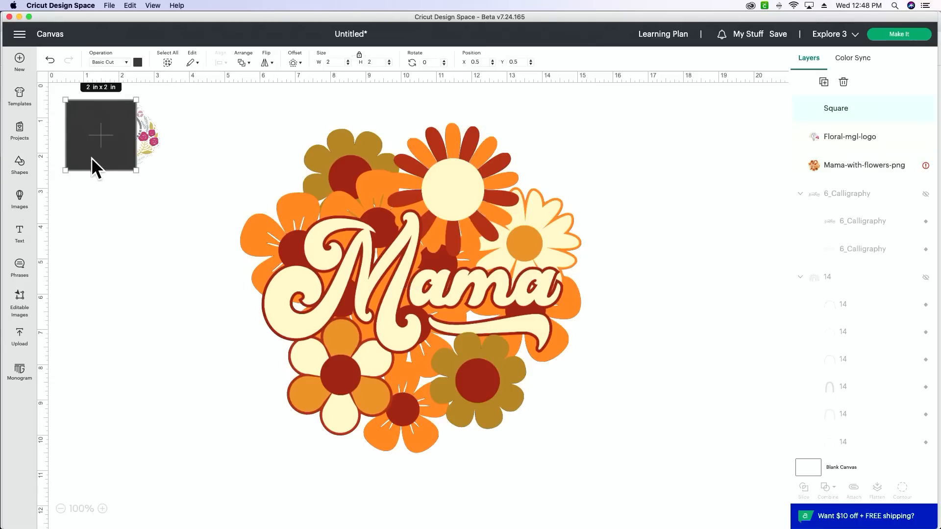
pyautogui.moveTo(91, 158); pyautogui.dragTo(290, 408)
pyautogui.moveTo(203, 351); pyautogui.dragTo(142, 315)
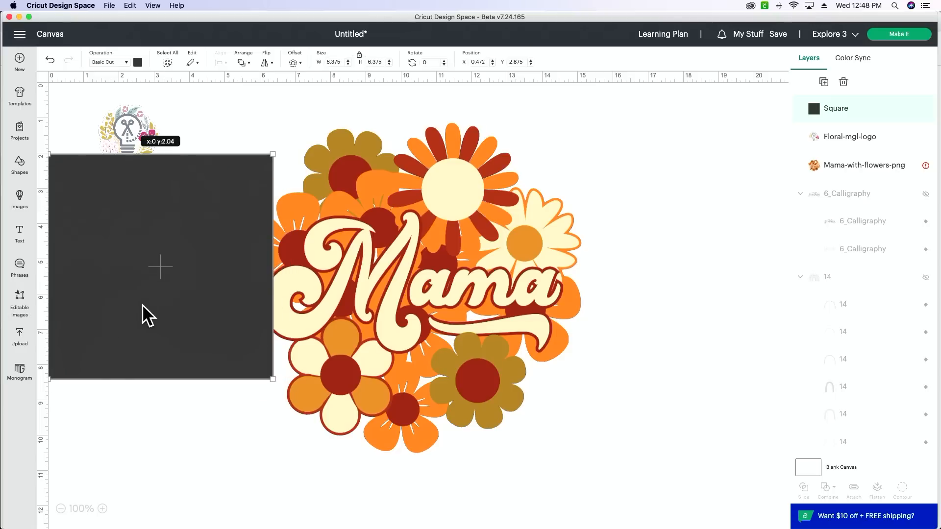
# Send the square to the back, behind all other layers and outside the 14 group.
pyautogui.moveTo(855, 111); pyautogui.dragTo(900, 456)
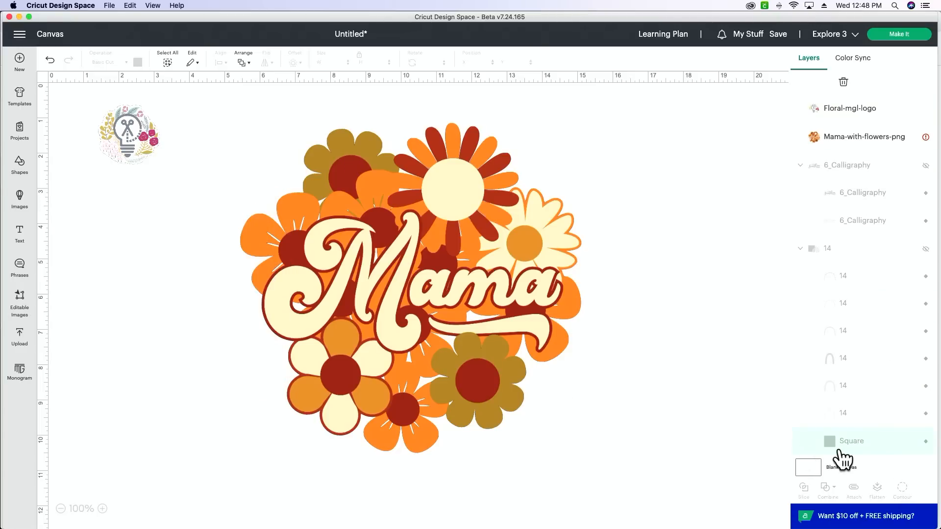
pyautogui.moveTo(840, 450); pyautogui.dragTo(838, 92)
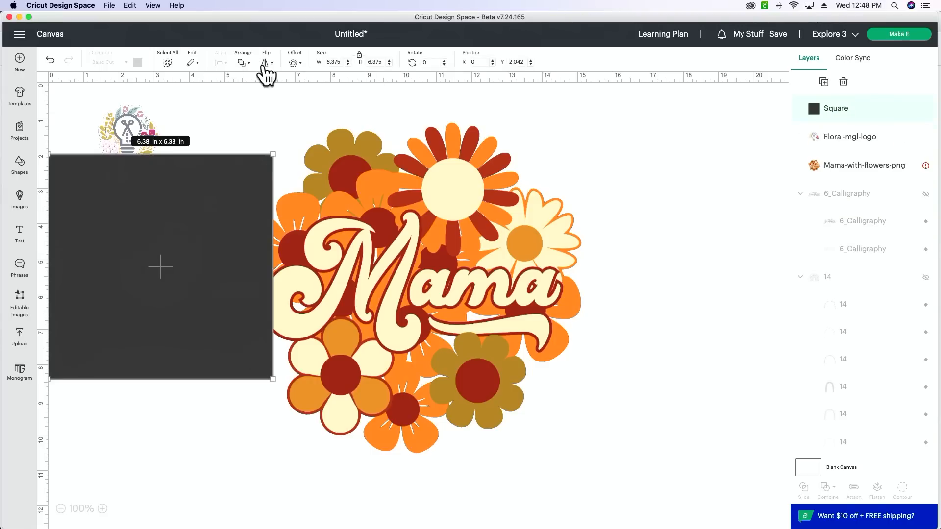
pyautogui.click(242, 62)
pyautogui.click(270, 114)
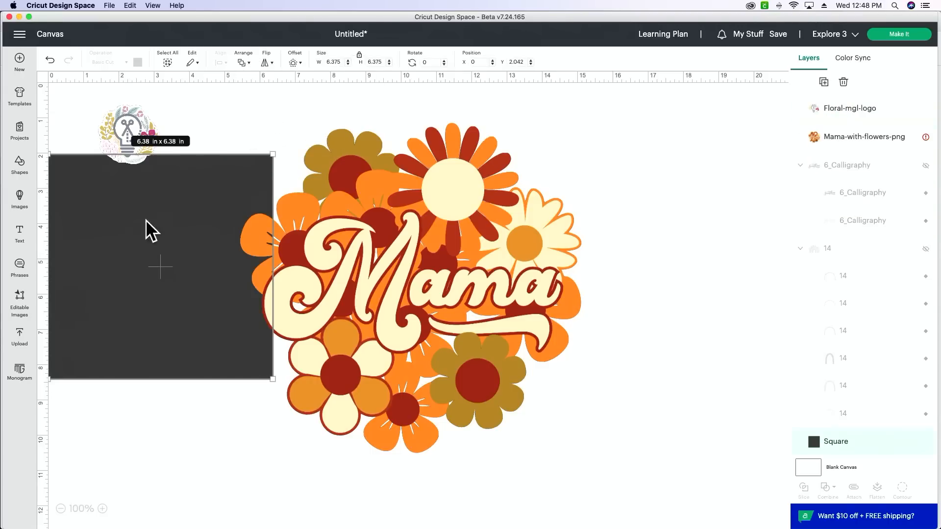
# Try the square behind the Mama image at about 8.26 × 8.26 in, then shrink it to about 2.5 in wide below the floral logo.
pyautogui.moveTo(147, 233); pyautogui.dragTo(273, 191)
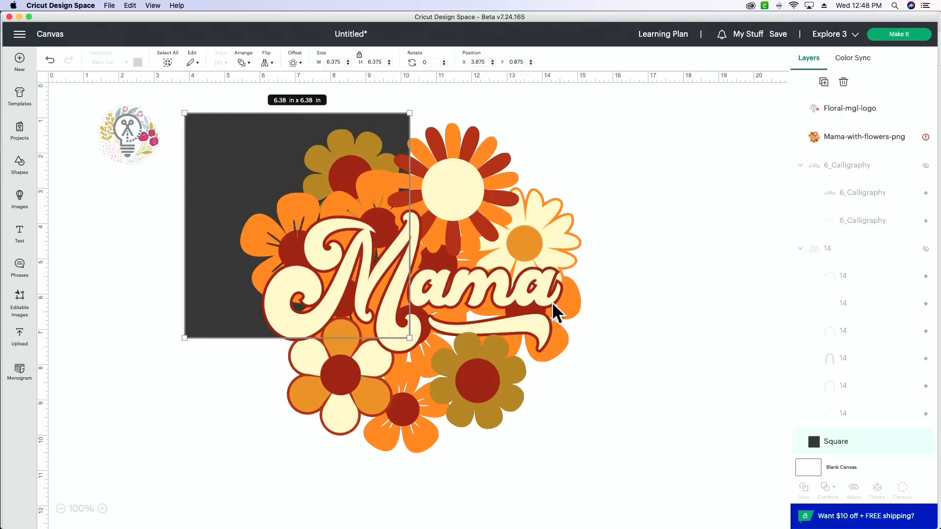
pyautogui.moveTo(409, 338); pyautogui.dragTo(478, 377)
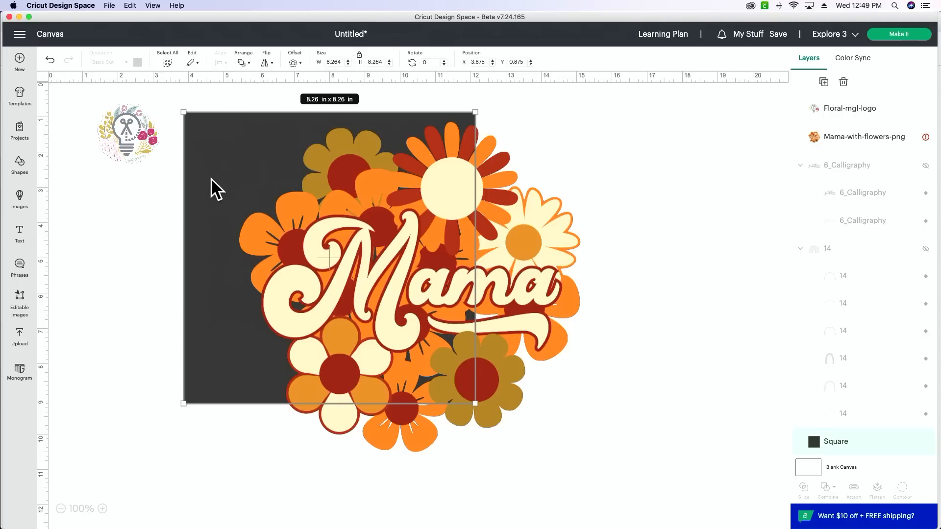
pyautogui.moveTo(211, 178); pyautogui.dragTo(76, 287)
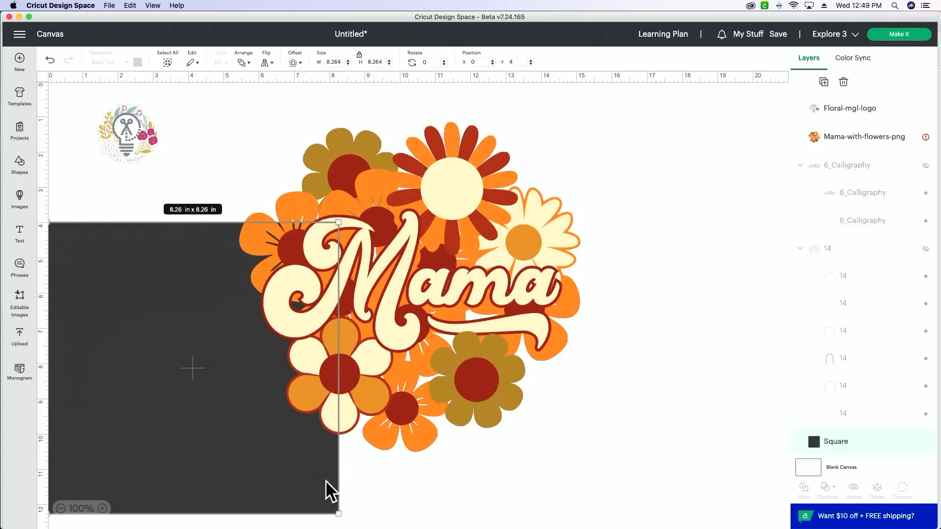
pyautogui.moveTo(338, 513); pyautogui.dragTo(132, 307)
pyautogui.moveTo(104, 249); pyautogui.dragTo(118, 227)
# Create an offset around the Mama-with-flowers image with a distance of 0.1 in and rounded corners.
pyautogui.click(449, 276)
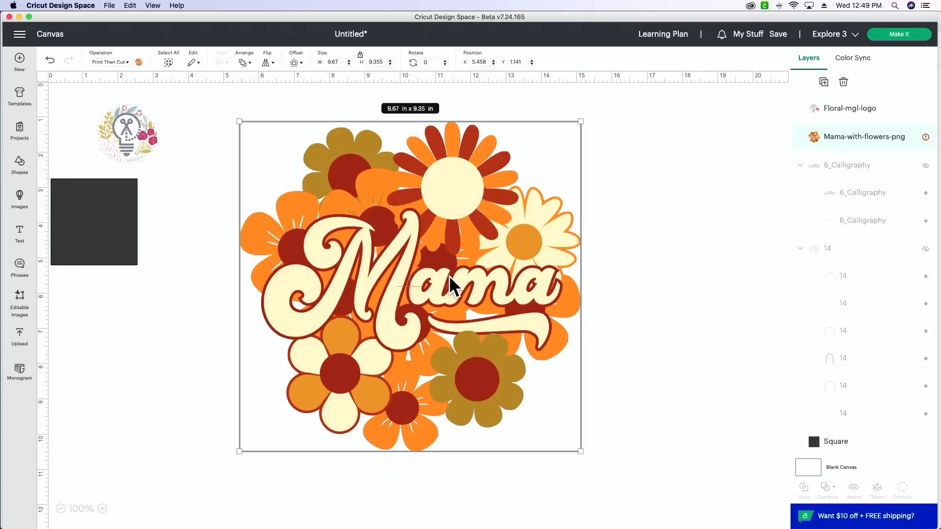
pyautogui.hscroll(1, 447, 270)
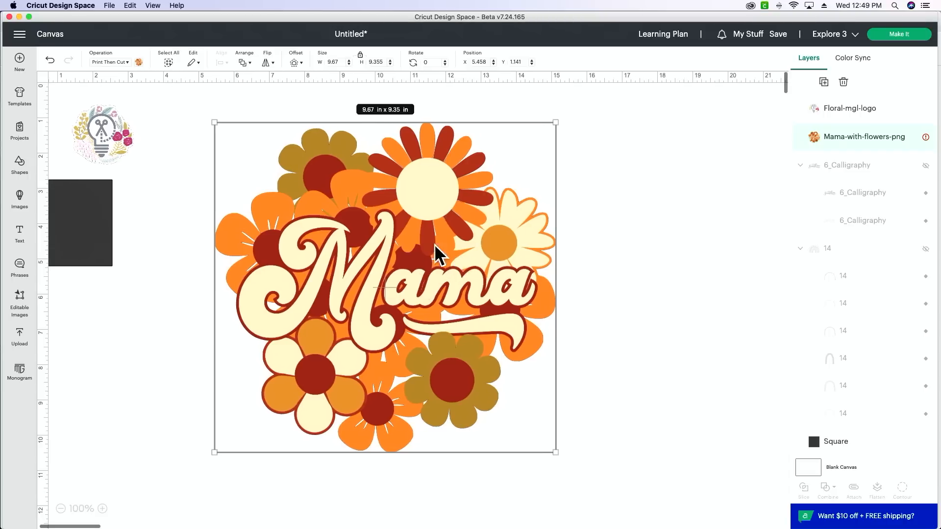
pyautogui.hscroll(-1, 337, 198)
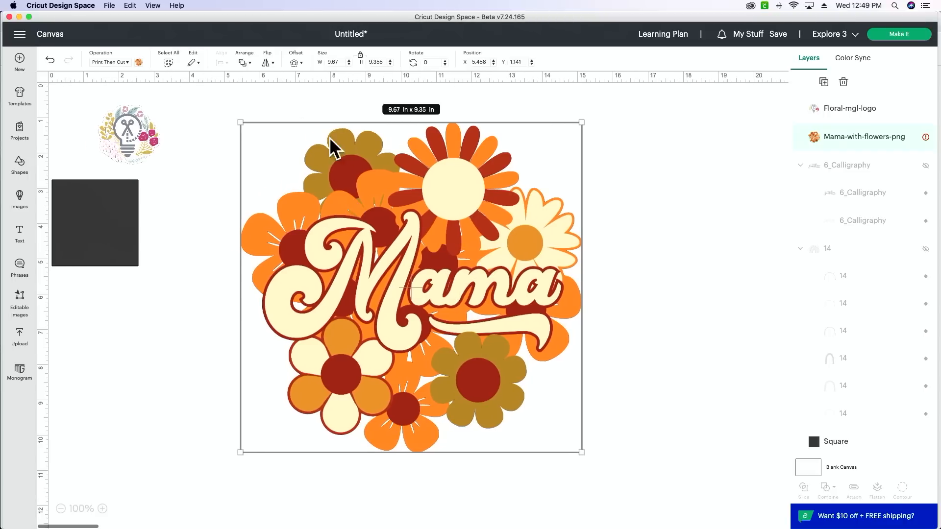
pyautogui.click(294, 63)
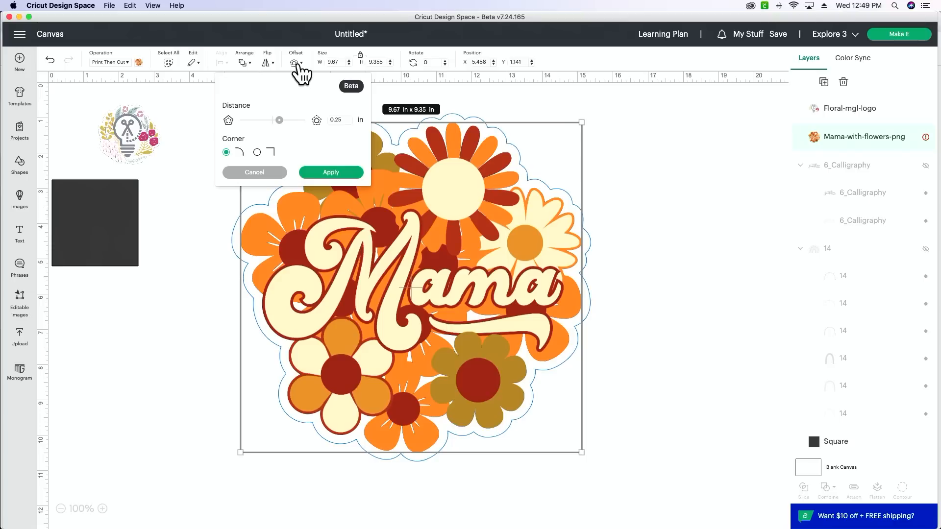
pyautogui.click(340, 120)
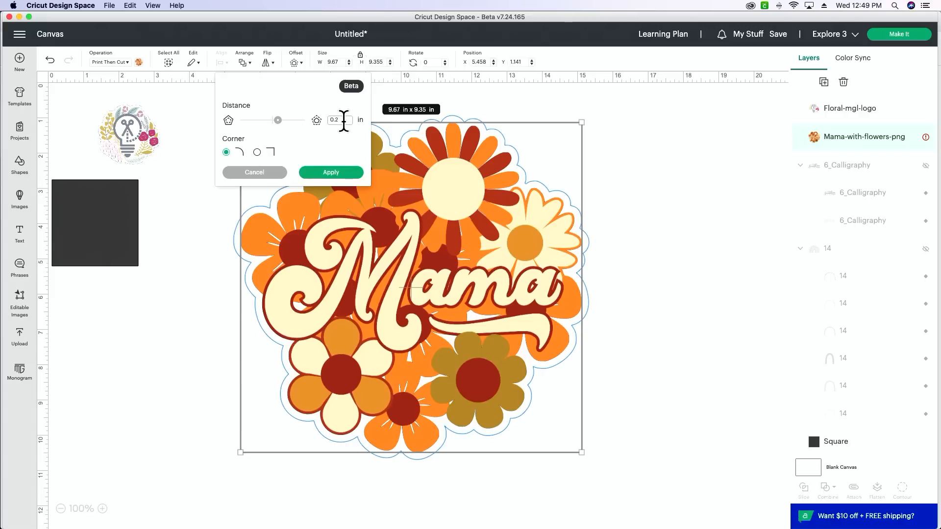
pyautogui.press('BackSpace')
pyautogui.write('15')
pyautogui.click(334, 149)
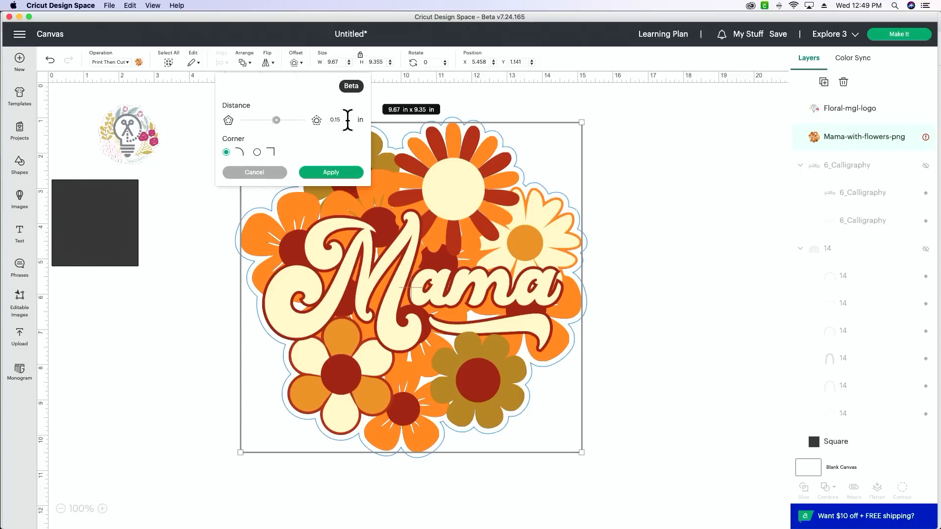
pyautogui.click(347, 120)
pyautogui.press('BackSpace')
pyautogui.click(342, 137)
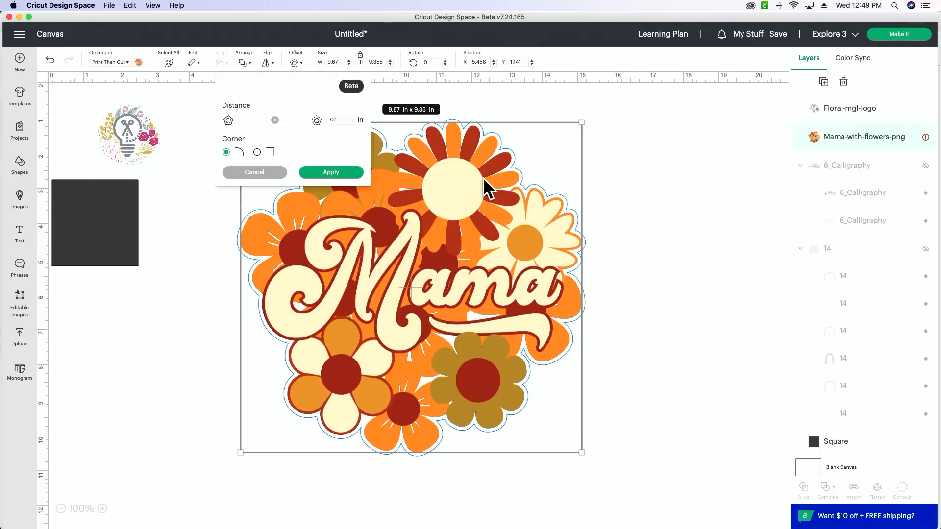
pyautogui.click(326, 173)
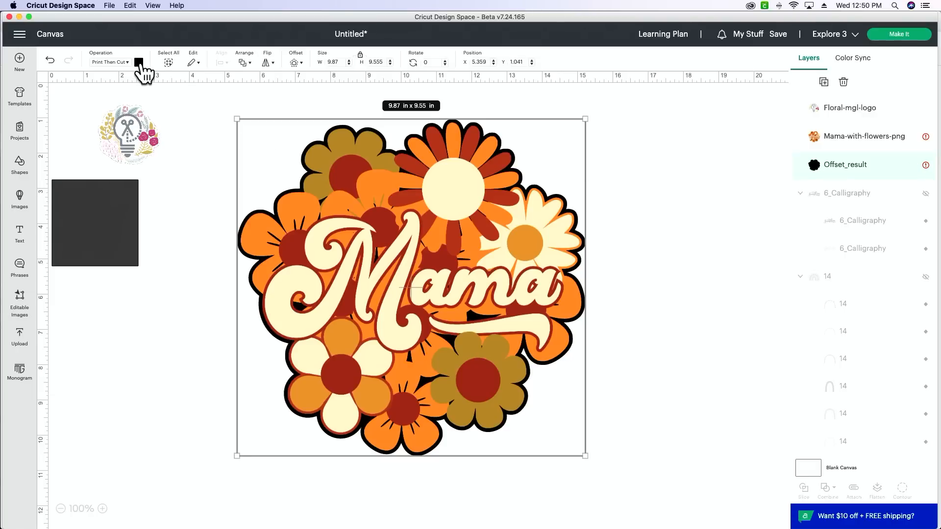
# Try red, copper, pink, grey, black and brown as the offset's print color, ending with white.
pyautogui.click(139, 63)
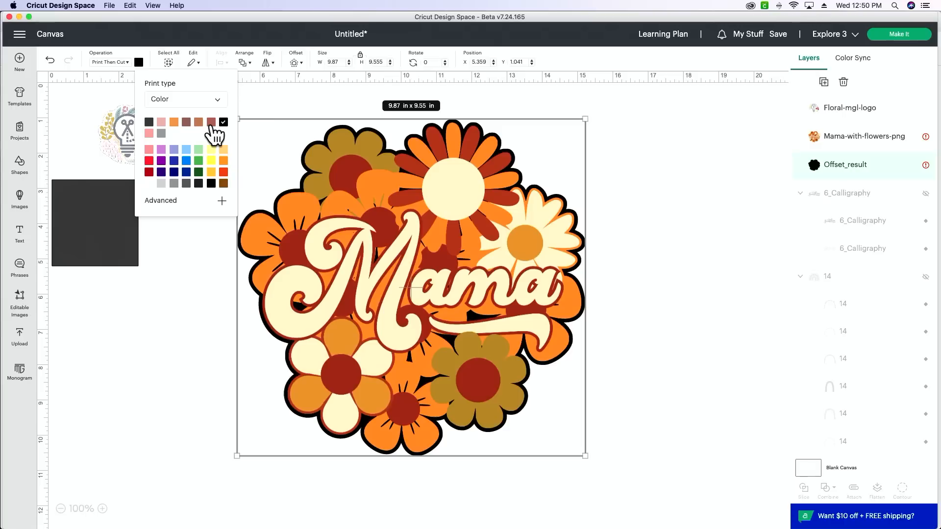
pyautogui.click(211, 122)
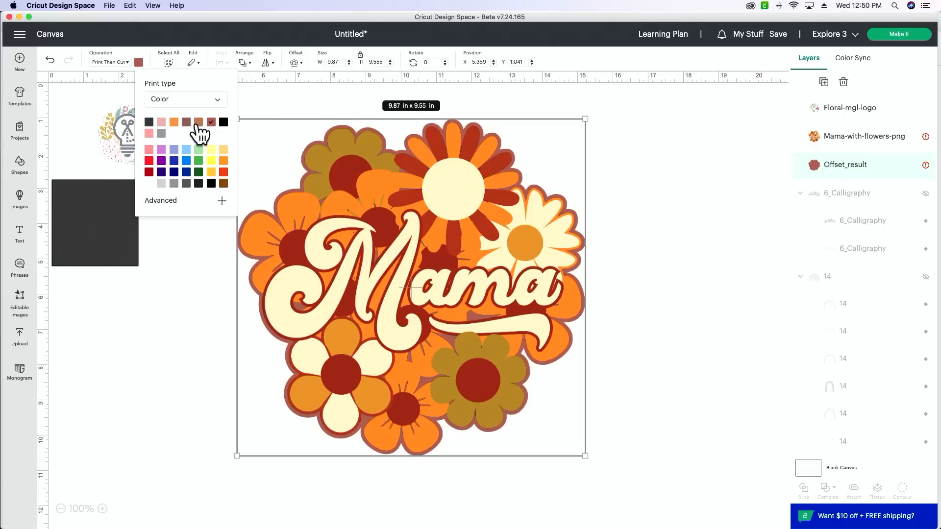
pyautogui.click(199, 122)
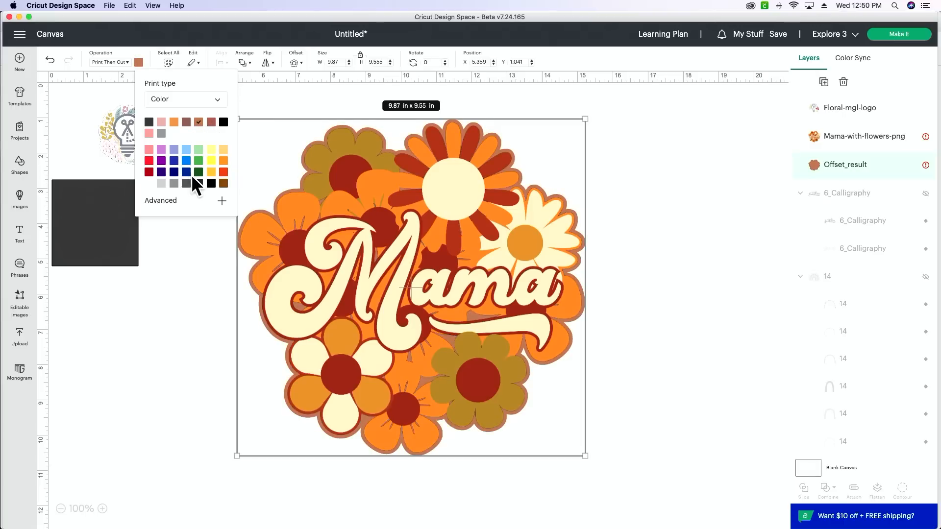
pyautogui.click(161, 123)
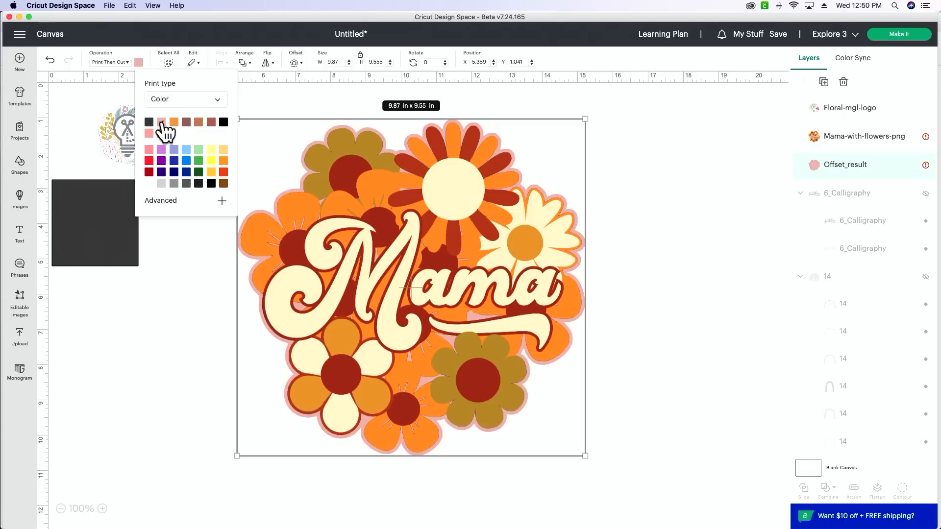
pyautogui.click(161, 133)
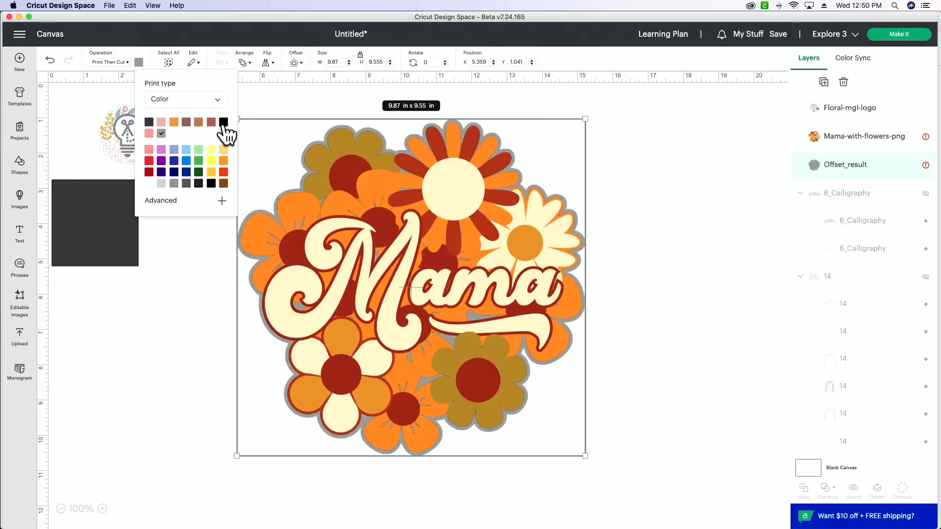
pyautogui.click(223, 122)
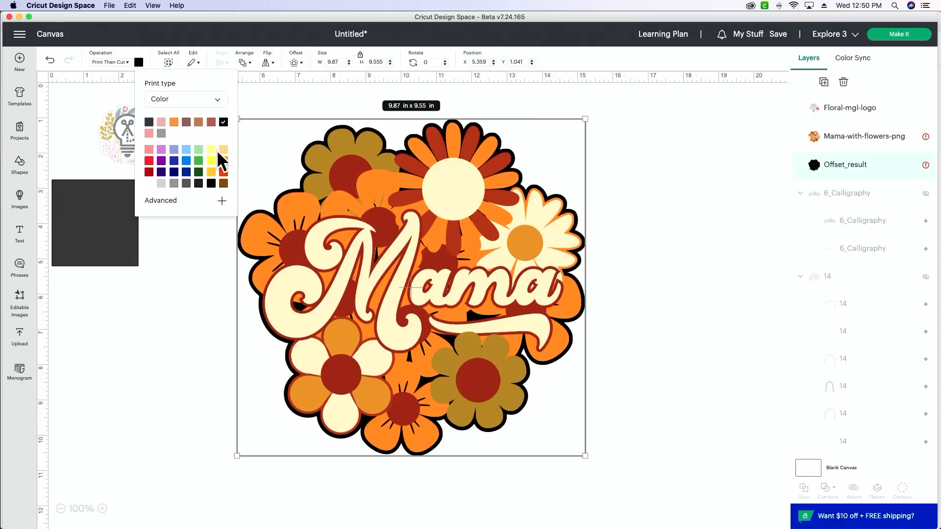
pyautogui.click(223, 184)
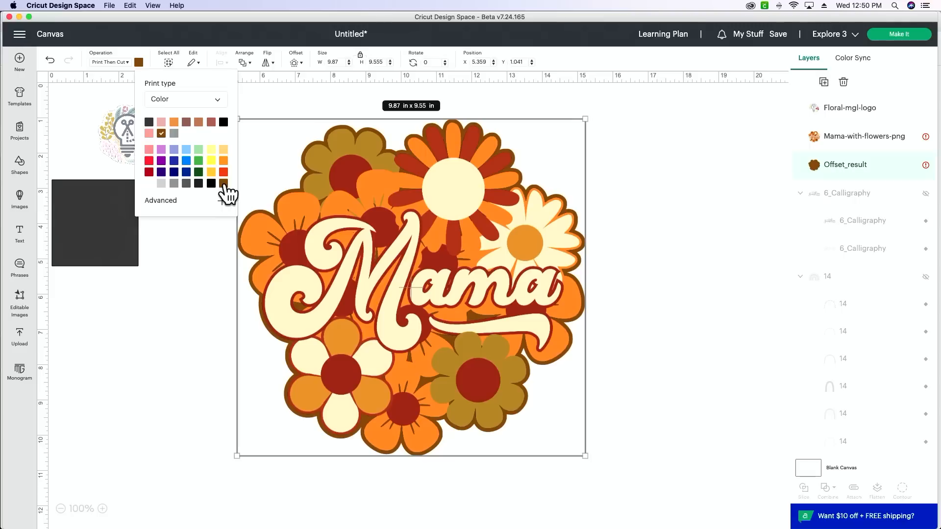
pyautogui.click(149, 183)
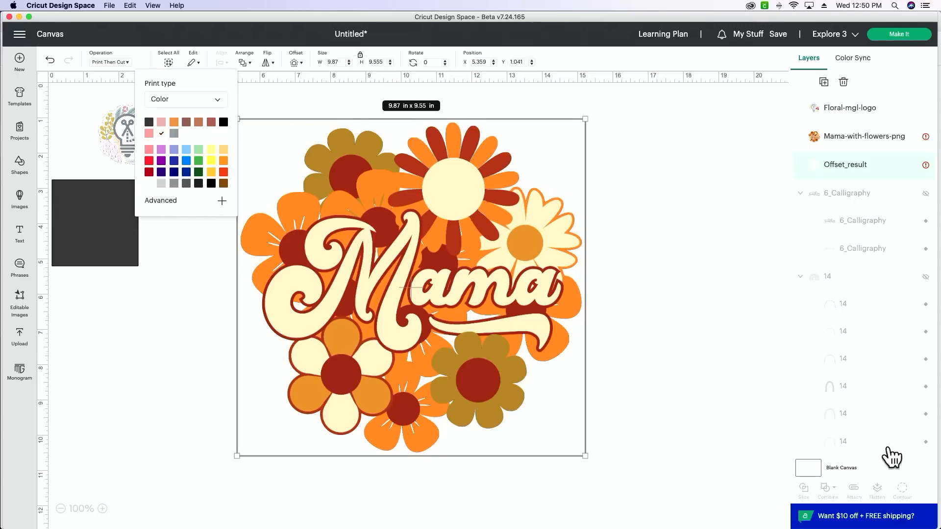
# Change the blank canvas background color to light grey.
pyautogui.click(846, 466)
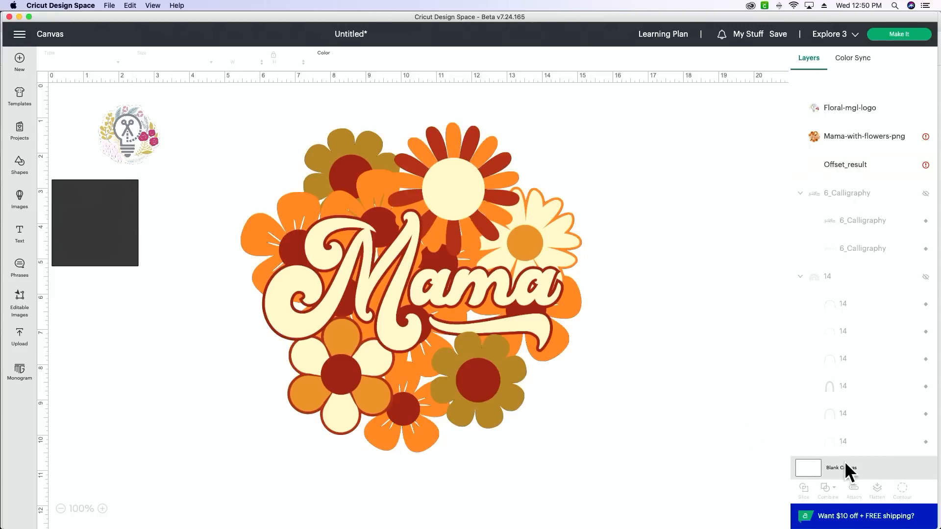
pyautogui.click(324, 62)
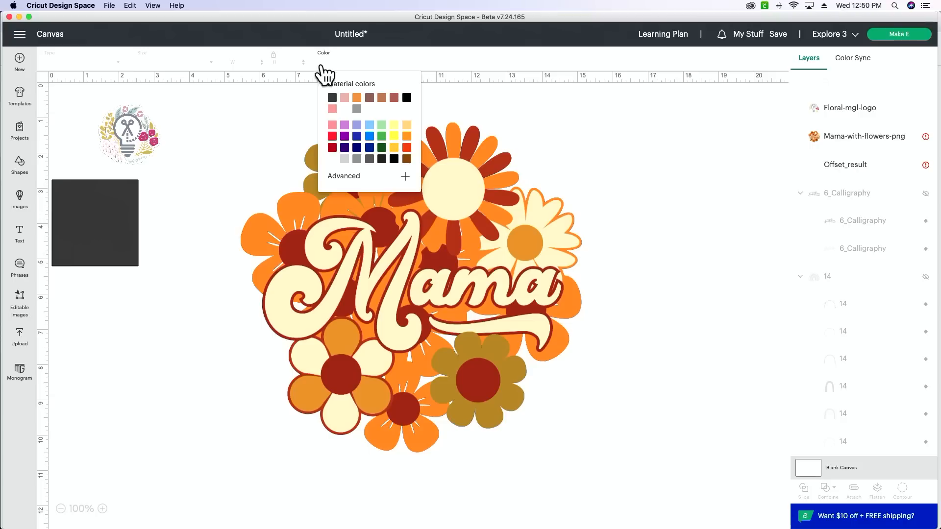
pyautogui.click(346, 159)
pyautogui.click(621, 351)
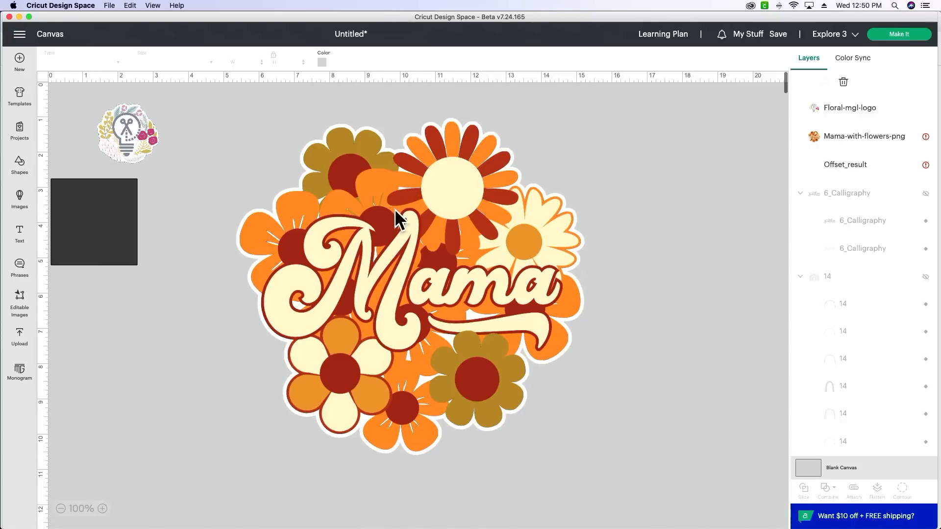
# Recolor the Offset_result layer brown and mute the shade to the custom color #8f652b.
pyautogui.click(859, 165)
pyautogui.click(138, 64)
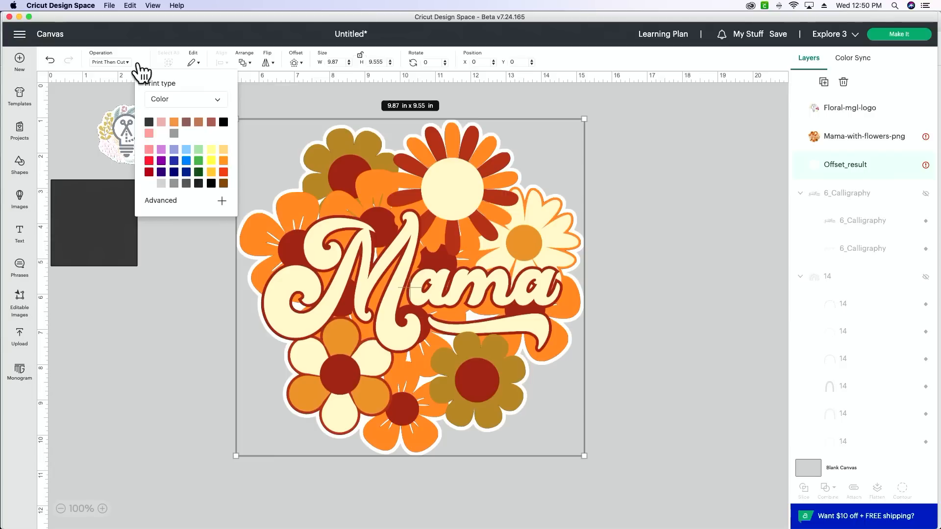
pyautogui.click(223, 184)
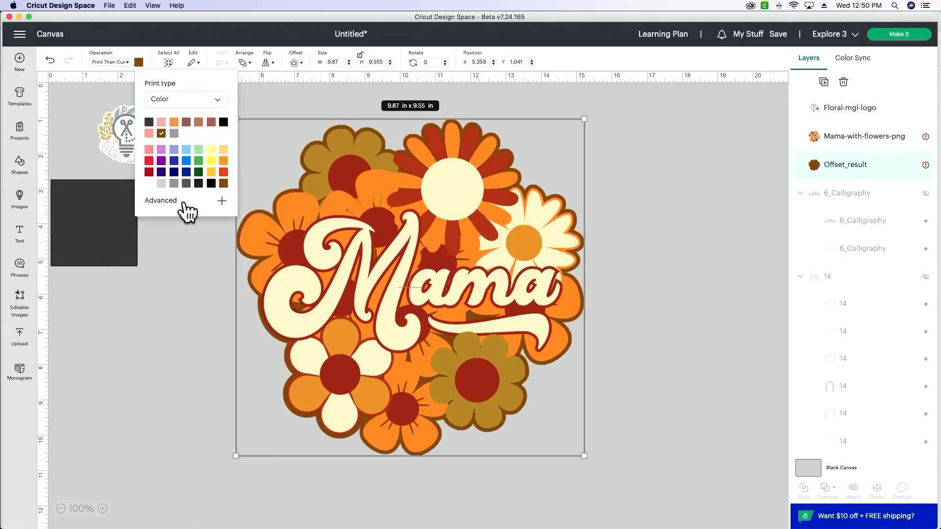
pyautogui.click(187, 211)
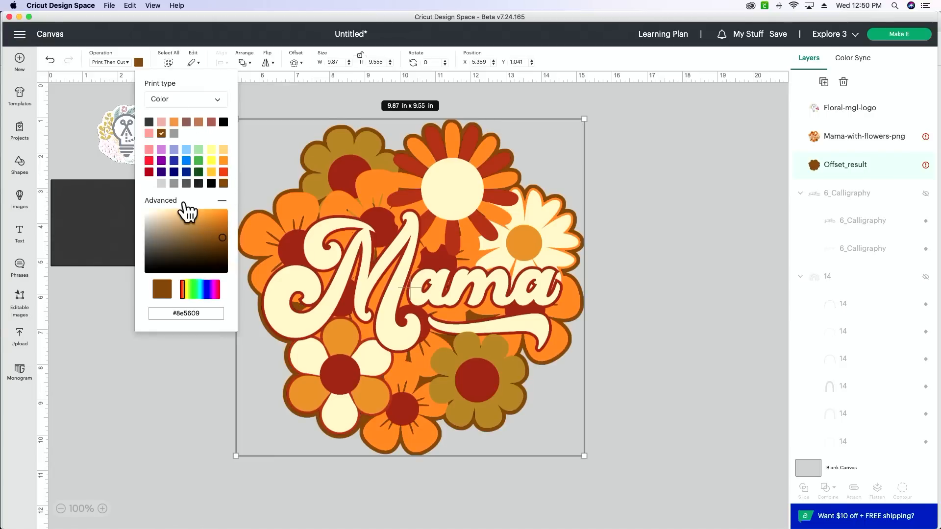
pyautogui.moveTo(222, 235); pyautogui.dragTo(203, 238)
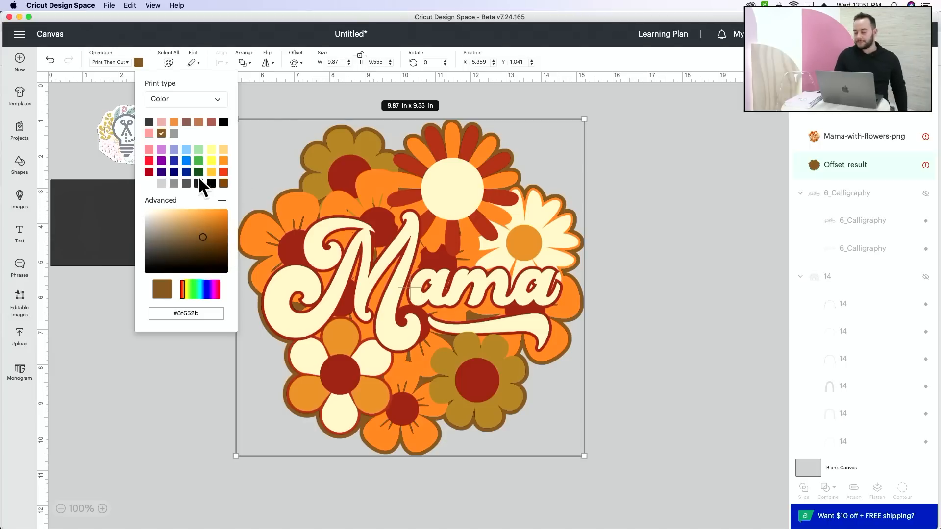
pyautogui.click(695, 196)
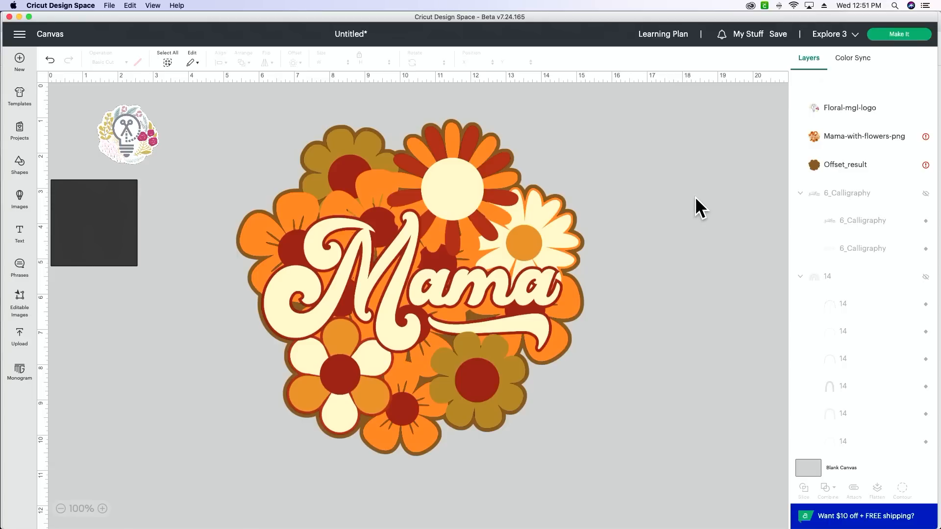
# Move the Mama-with-flowers image down and to the right off its brown offset, to about X 8.94, Y 2.56.
pyautogui.click(832, 175)
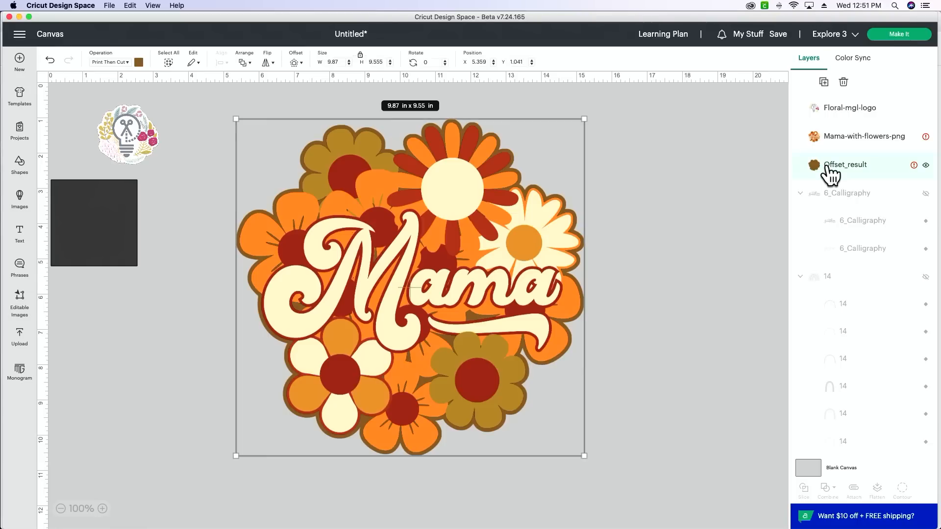
pyautogui.keyDown('shift'); pyautogui.click(844, 148); pyautogui.keyUp('shift')
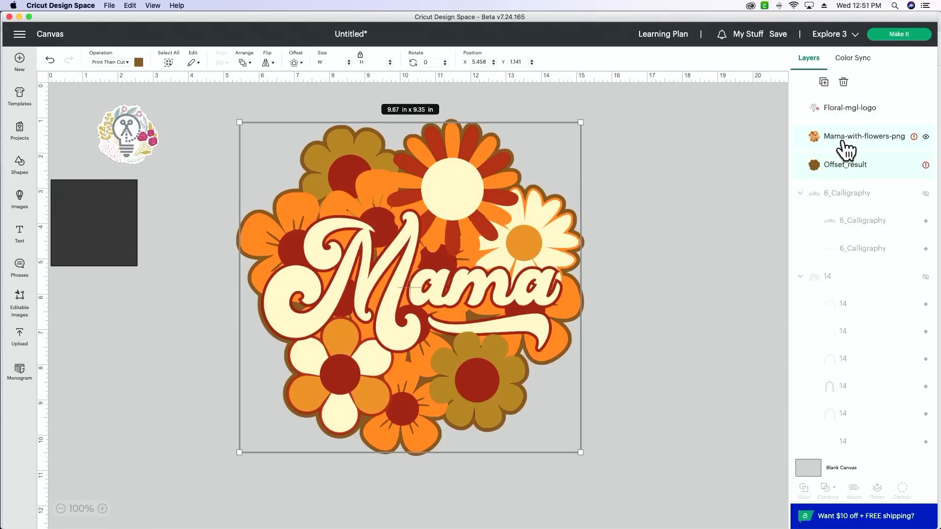
pyautogui.click(846, 148)
pyautogui.click(705, 344)
pyautogui.moveTo(436, 297); pyautogui.dragTo(494, 349)
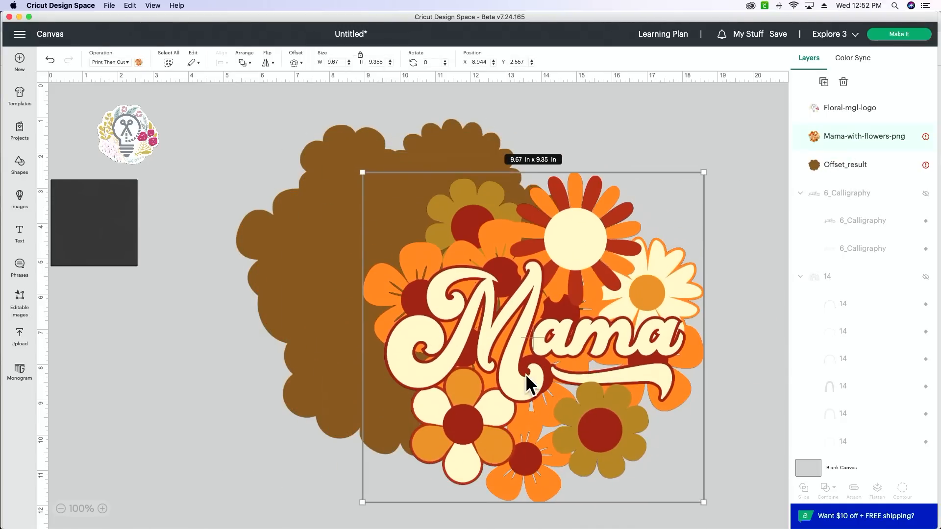
# Select the Mama image together with its brown offset and align both by their centers.
pyautogui.moveTo(647, 122); pyautogui.dragTo(318, 274)
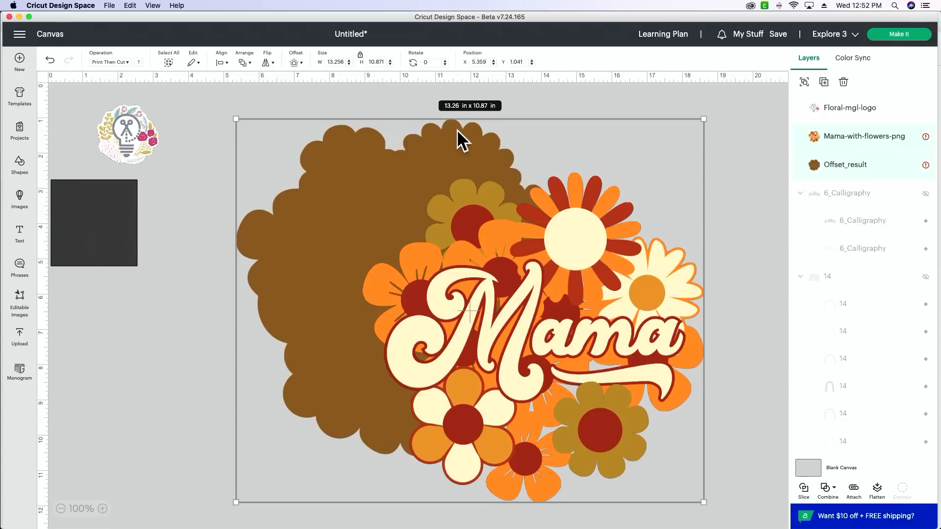
pyautogui.click(245, 61)
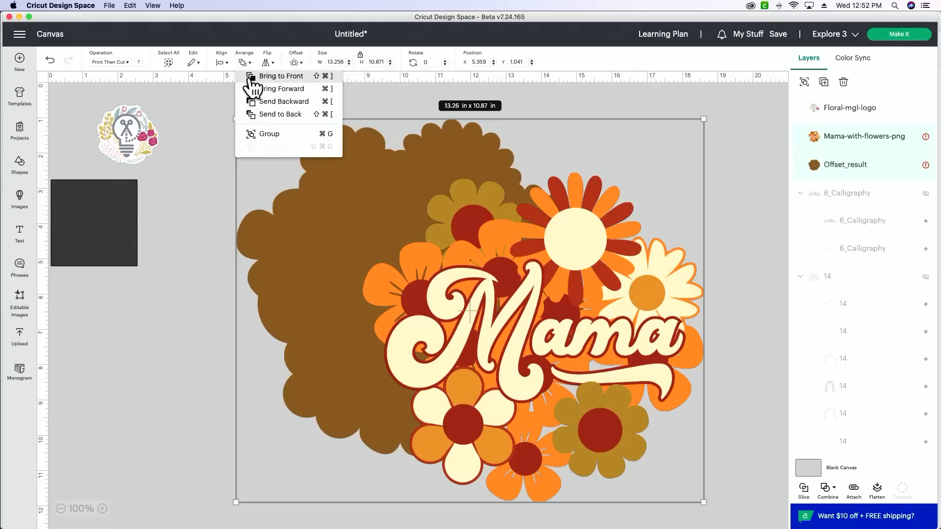
pyautogui.click(220, 60)
pyautogui.click(220, 60)
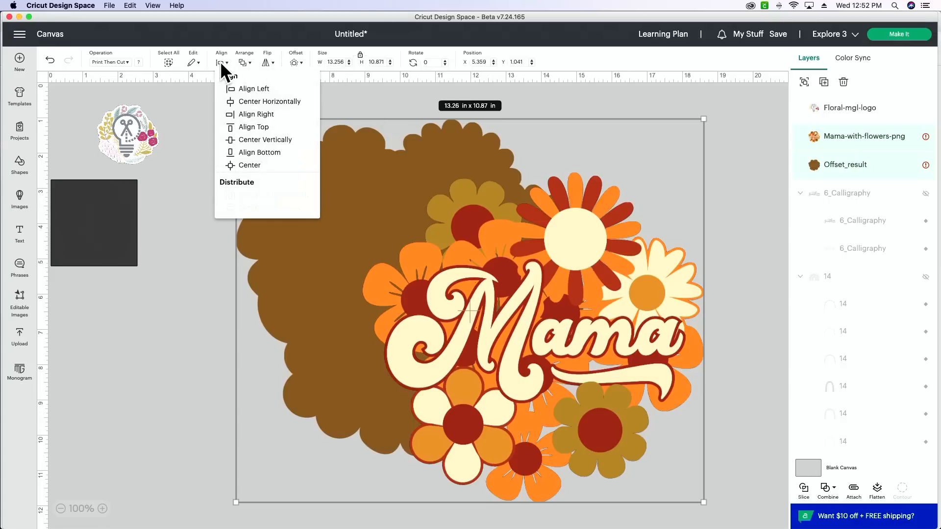
pyautogui.click(241, 165)
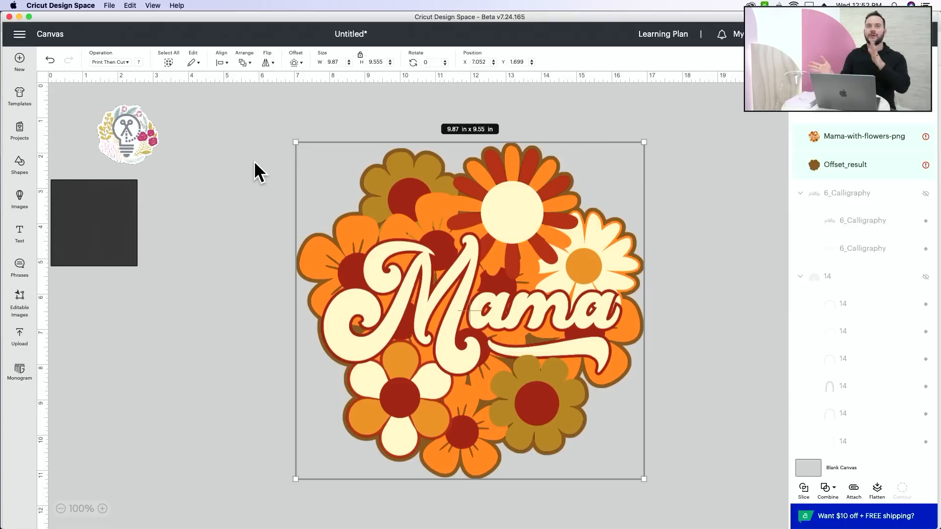
pyautogui.click(742, 156)
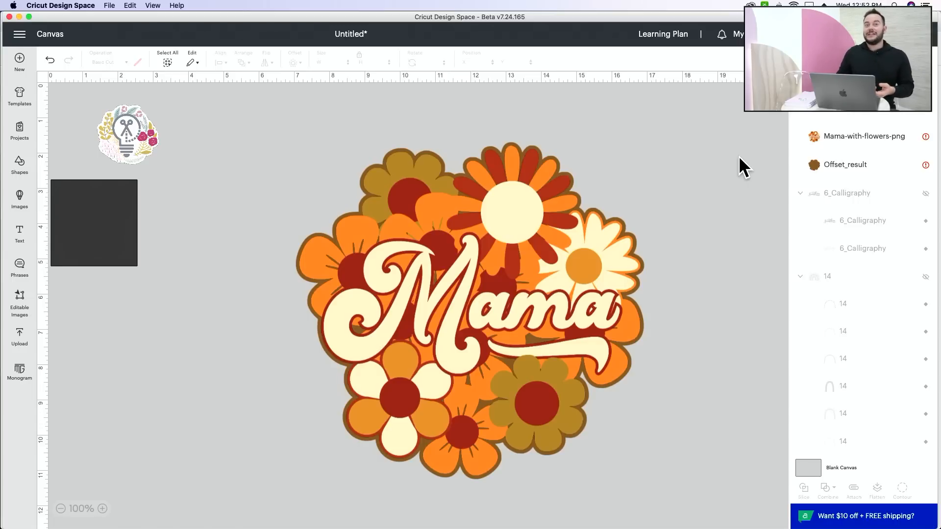
# Select the Offset_result layer, then switch to Chrome and run a Google search for "he4x codes" in a new tab.
pyautogui.click(852, 173)
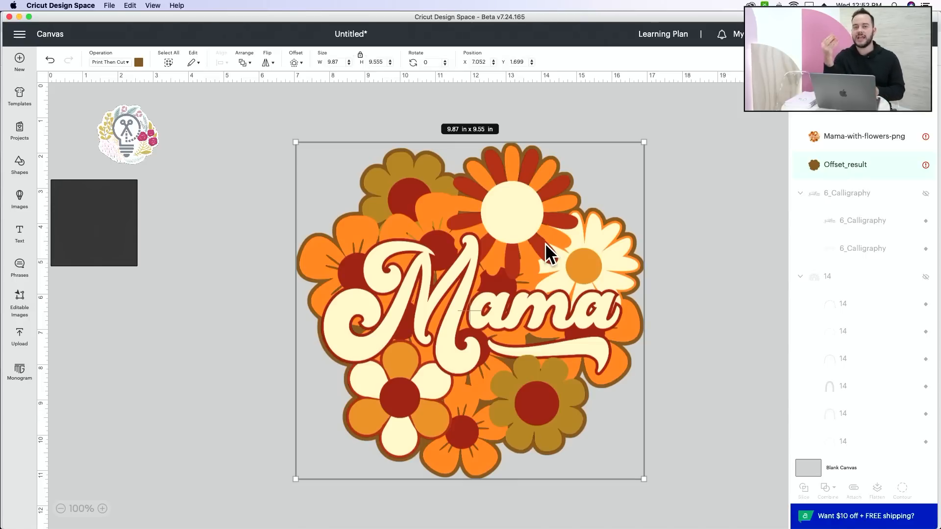
pyautogui.moveTo(381, 521)
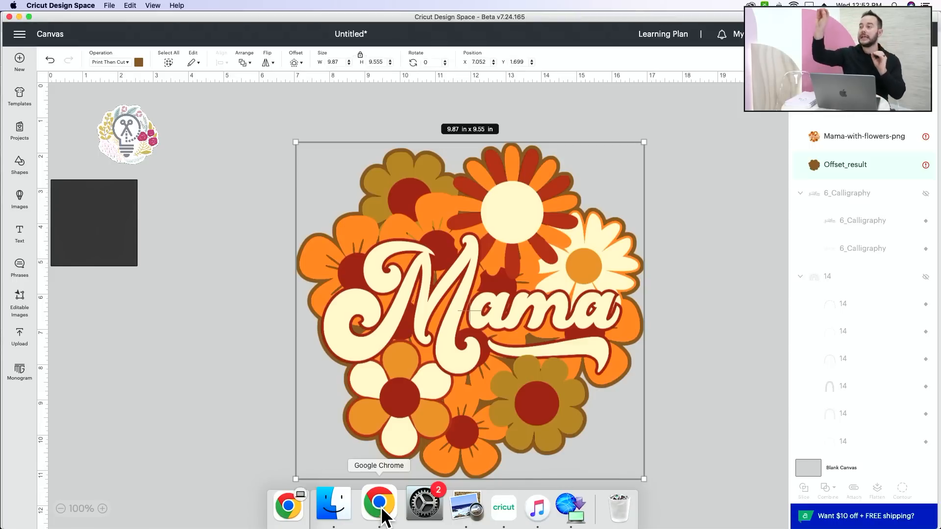
pyautogui.click(382, 509)
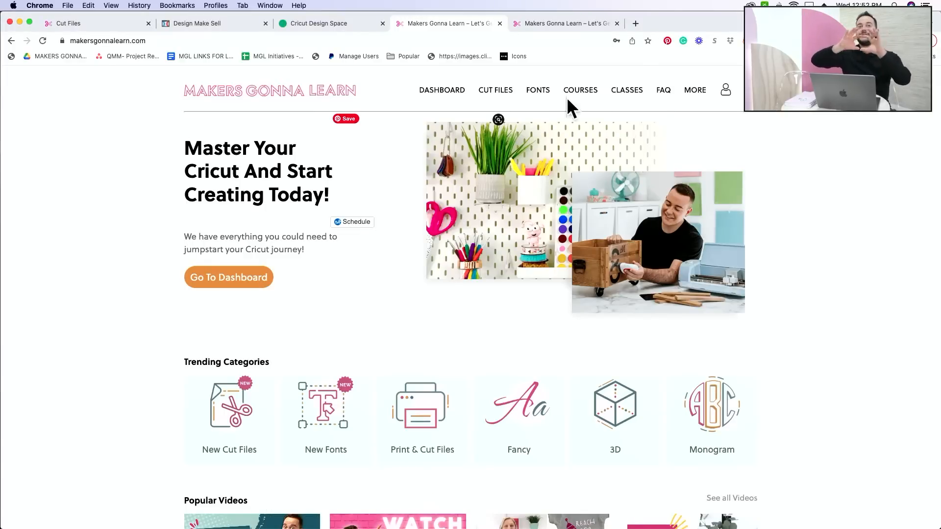
pyautogui.click(635, 23)
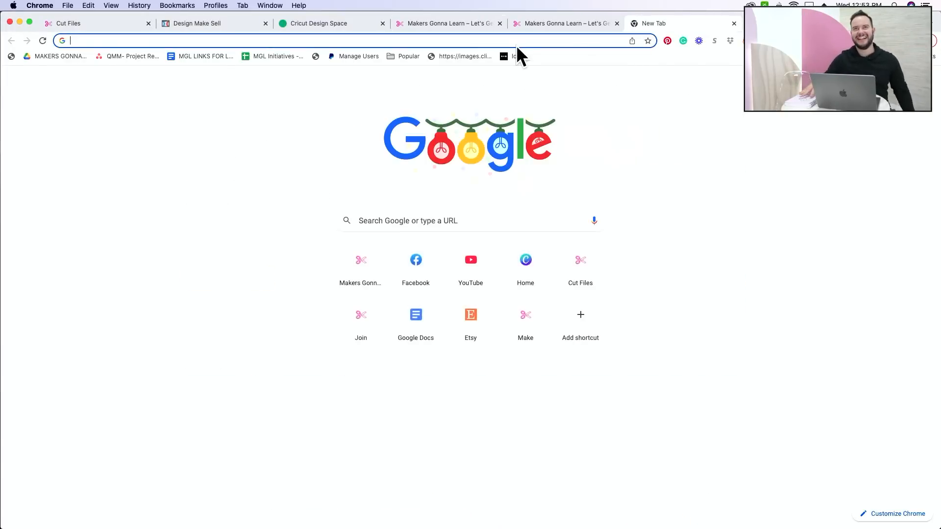
pyautogui.write('he4x codes')
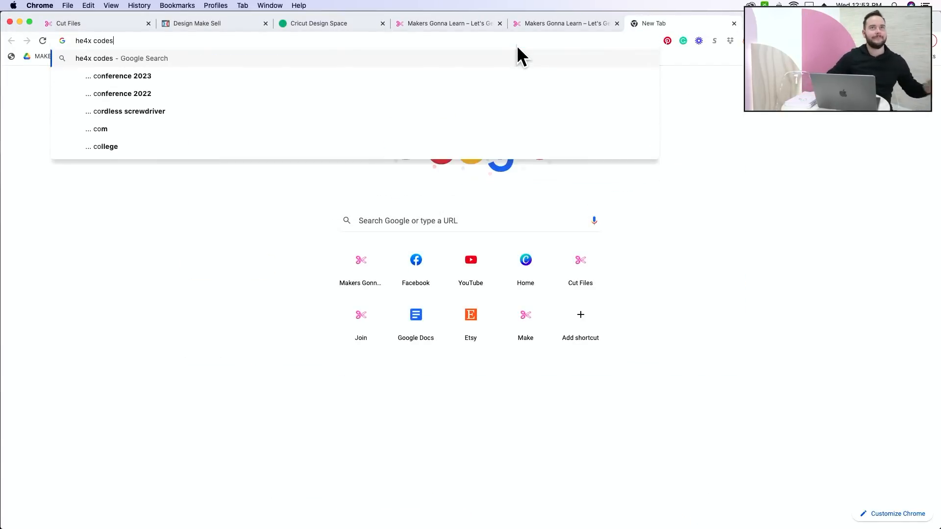
pyautogui.press('Return')
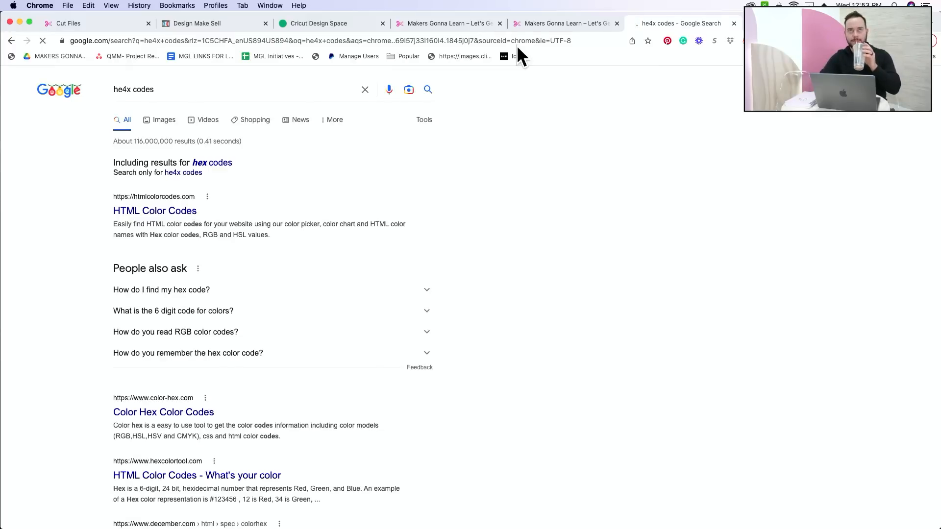
# Correct the misspelled search query to "hex codes" and rerun the search.
pyautogui.click(170, 92)
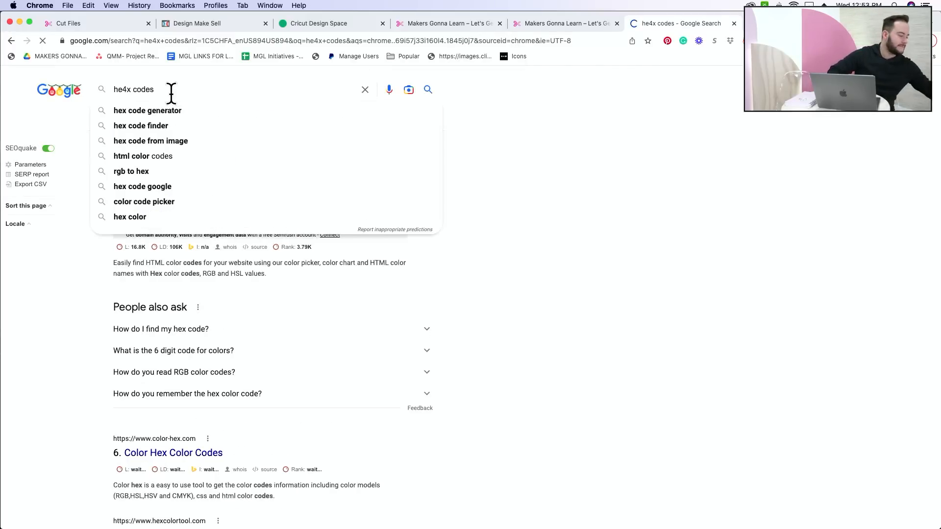
pyautogui.press('Left')
pyautogui.press('Left')
pyautogui.press('Left')
pyautogui.press('Left')
pyautogui.press('Left')
pyautogui.press('Left')
pyautogui.press('BackSpace')
pyautogui.press('BackSpace')
pyautogui.write('x')
pyautogui.press('Return')
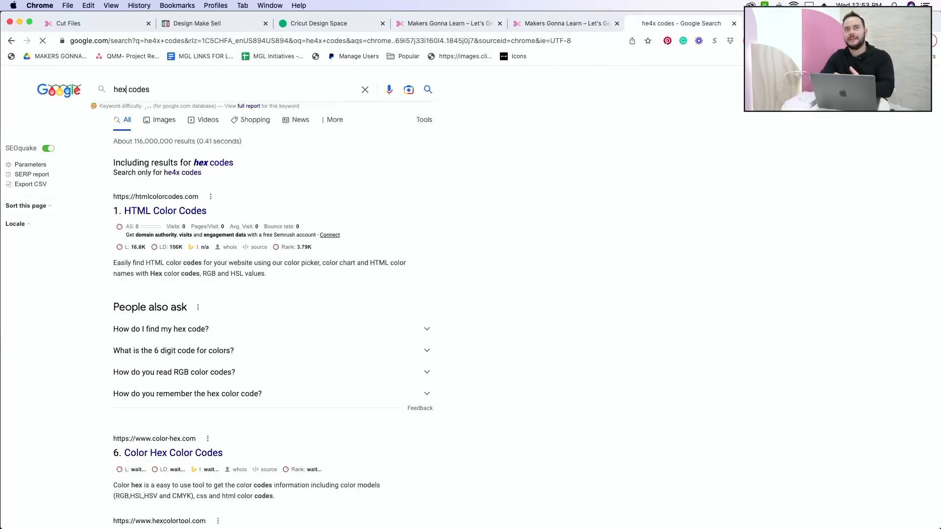
# Extend the Google search to "hex codes color pallets" and run it.
pyautogui.click(192, 94)
pyautogui.write('color')
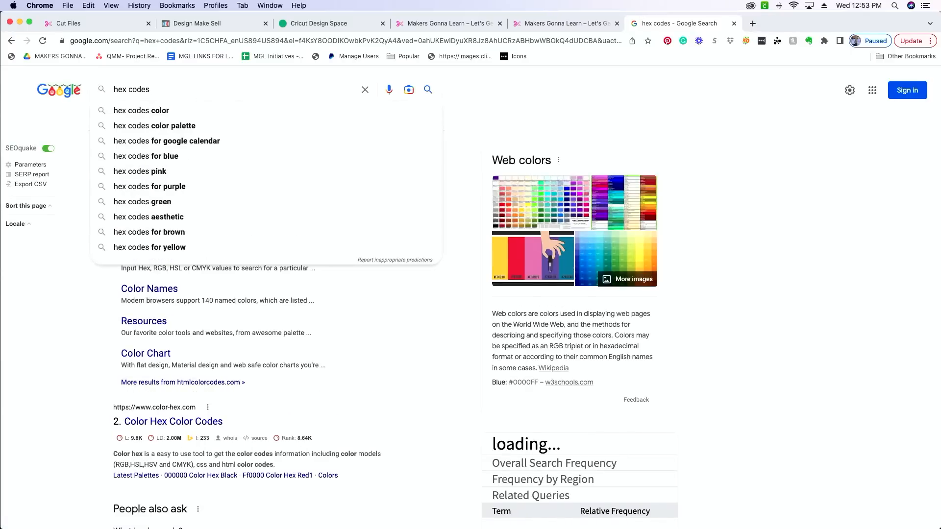
pyautogui.write(' pallets')
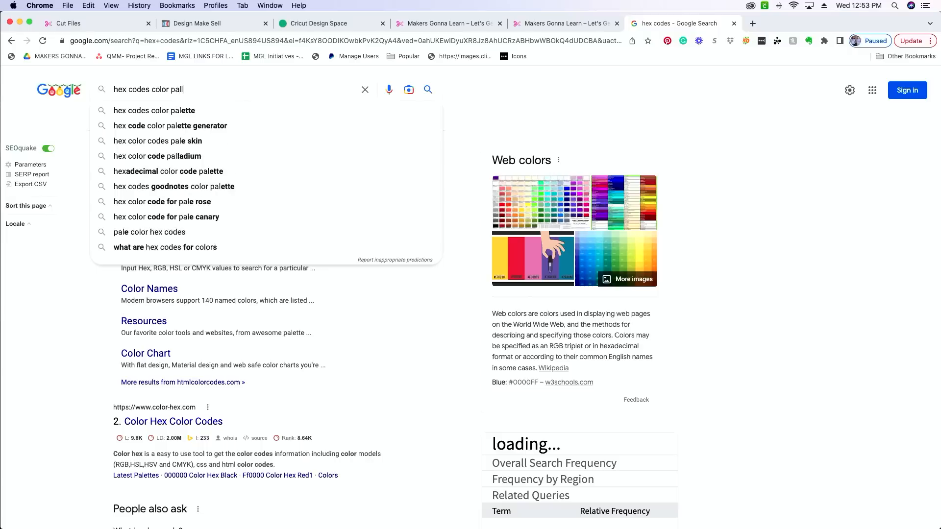
pyautogui.press('Return')
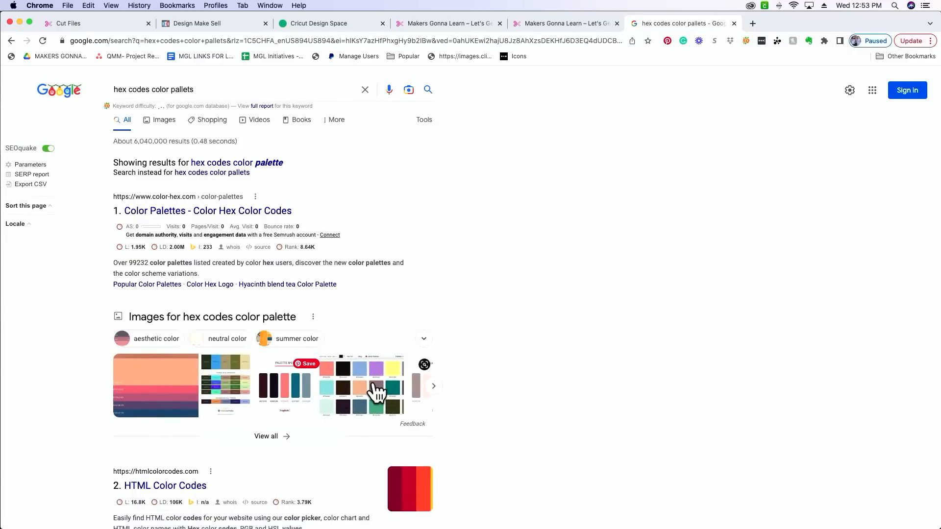
# Open the Apiumhub color-palette image result's article and look through its tools and example hex codes.
pyautogui.click(373, 392)
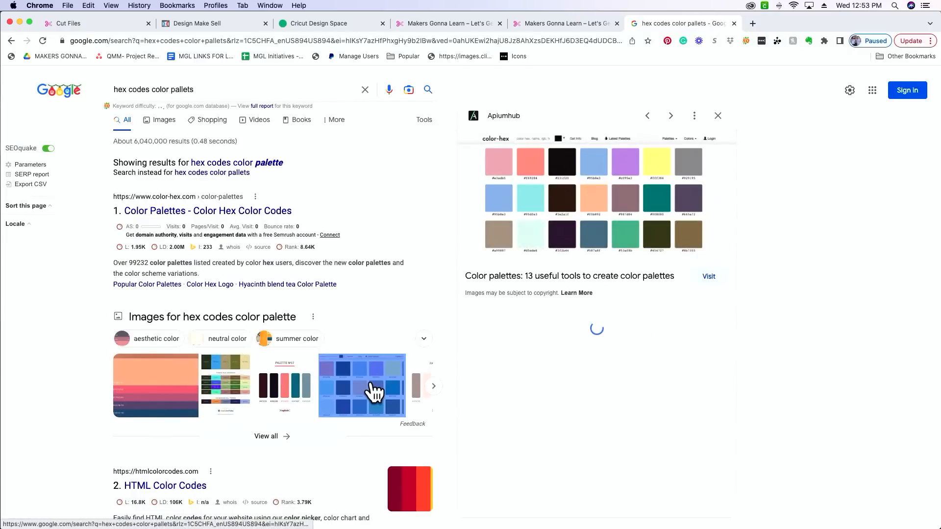
pyautogui.click(640, 176)
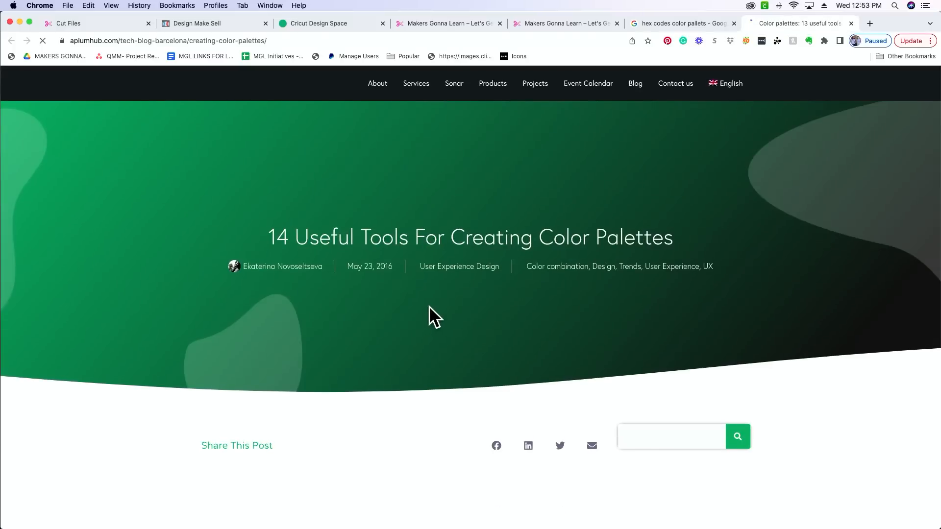
pyautogui.scroll(-15, 429, 308)
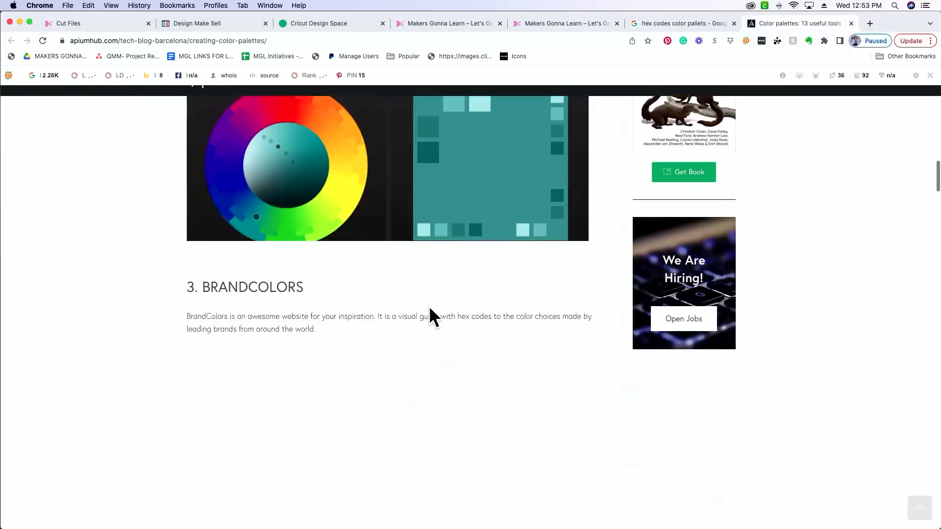
pyautogui.scroll(3, 429, 308)
pyautogui.scroll(-6, 429, 308)
pyautogui.scroll(-6, 431, 318)
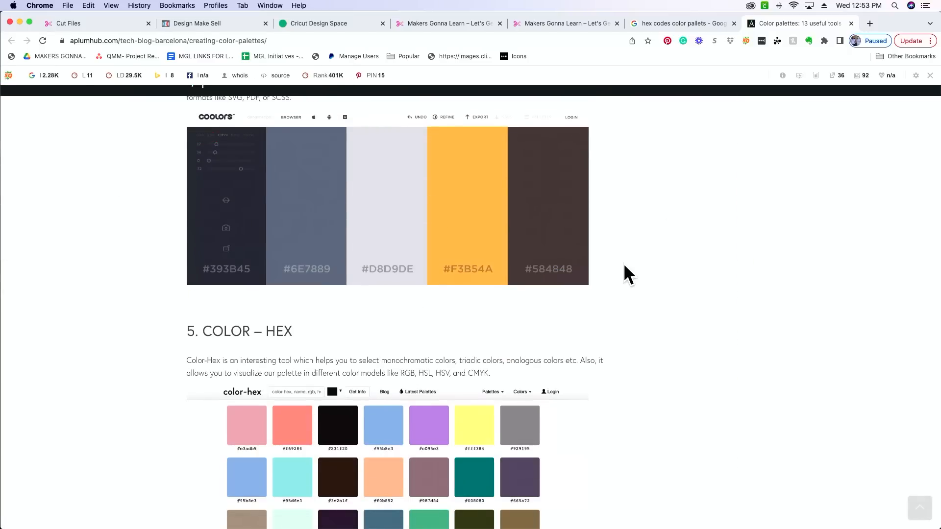
pyautogui.scroll(-15, 583, 292)
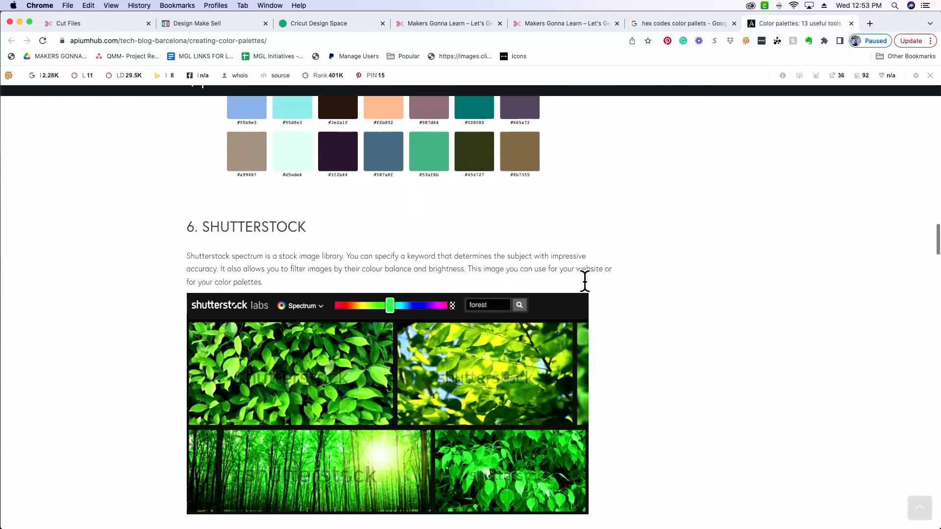
pyautogui.scroll(-15, 588, 293)
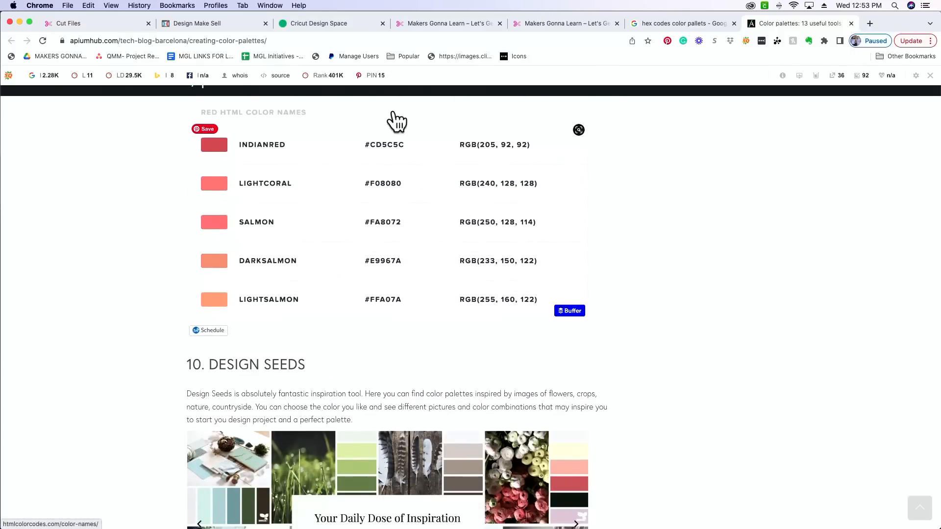
pyautogui.scroll(-10, 361, 182)
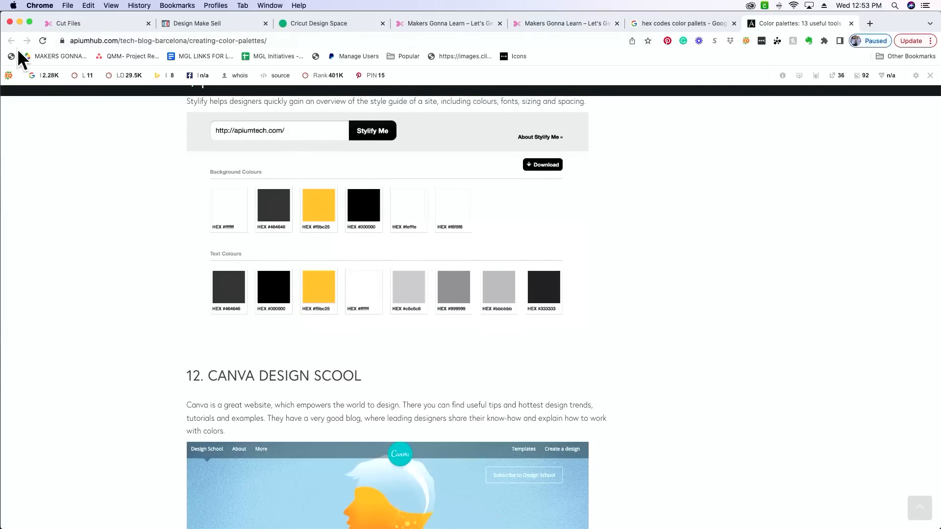
# Return to the search results and open the "Color Palettes - Color Hex Color Codes" page.
pyautogui.click(690, 26)
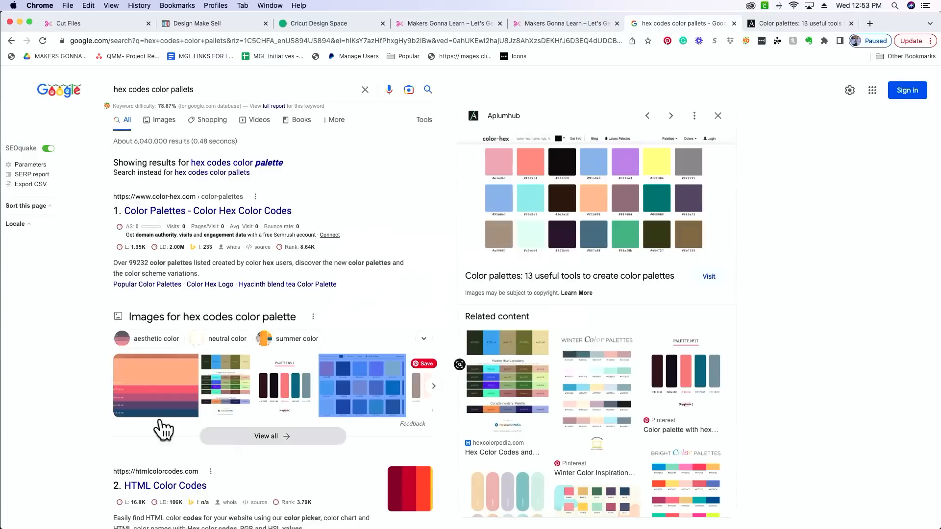
pyautogui.scroll(-3, 95, 396)
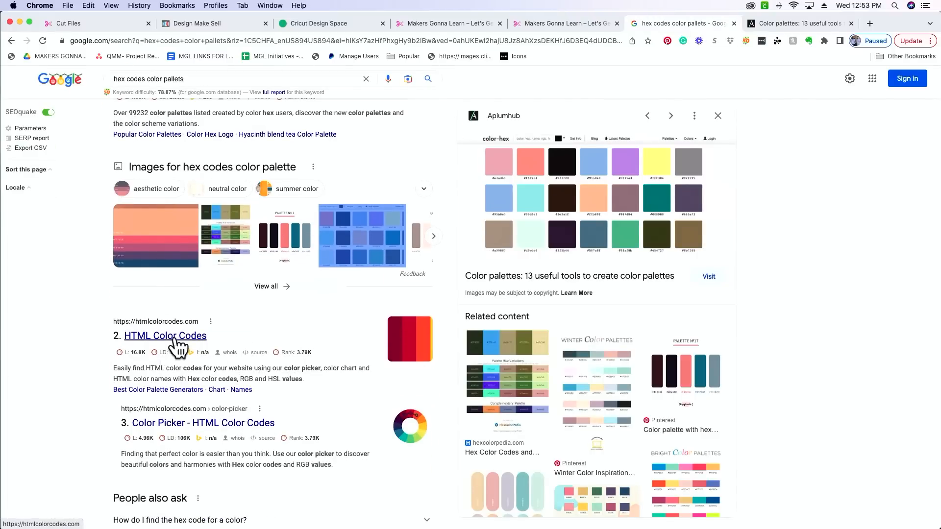
pyautogui.scroll(3, 154, 346)
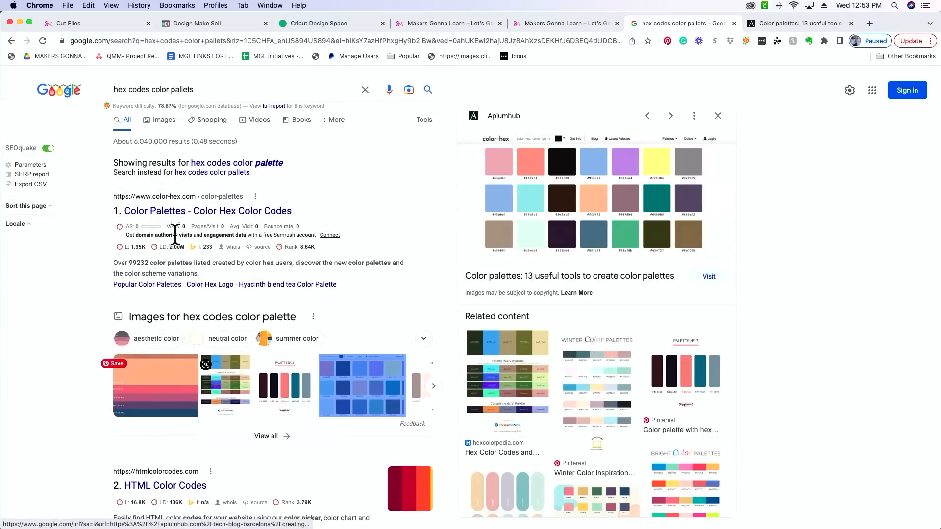
pyautogui.click(187, 211)
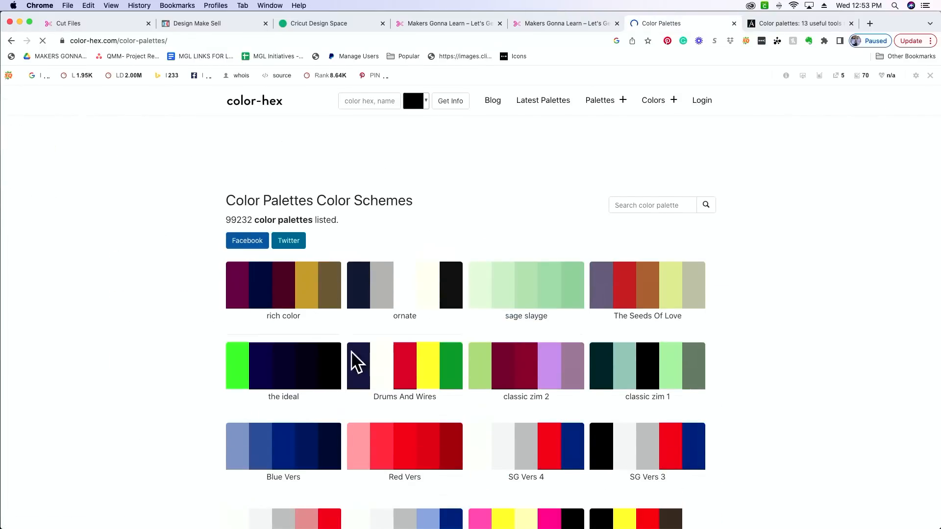
# Look through the color schemes on the first two pages of the color-hex palette listing.
pyautogui.scroll(-5, 764, 359)
pyautogui.scroll(-15, 763, 357)
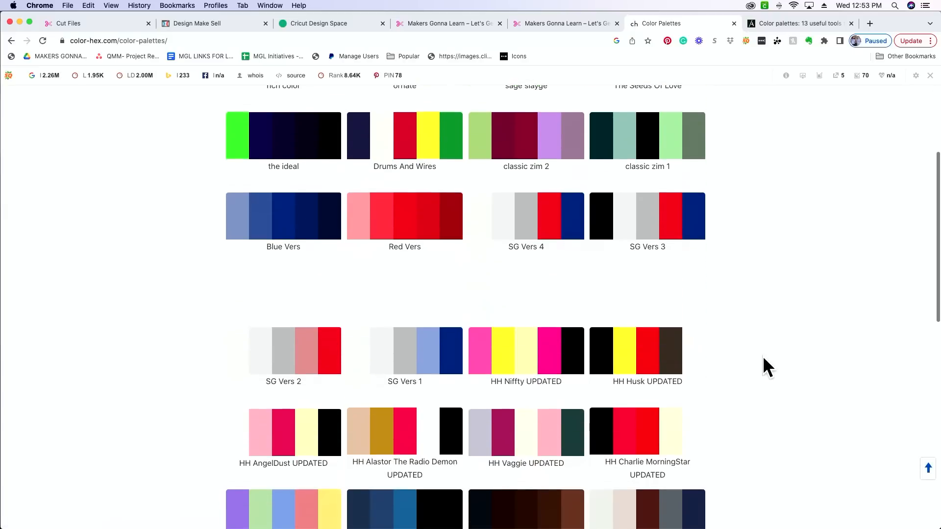
pyautogui.scroll(-2, 762, 355)
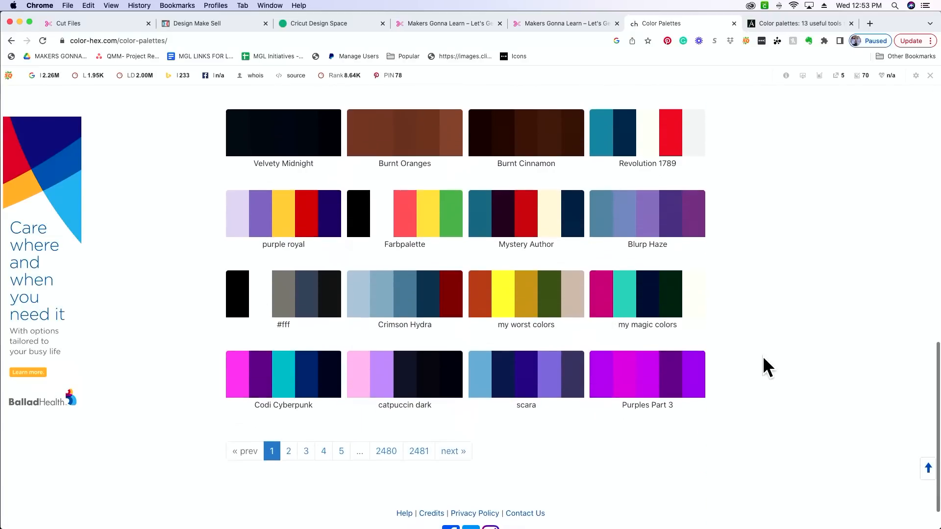
pyautogui.click(289, 460)
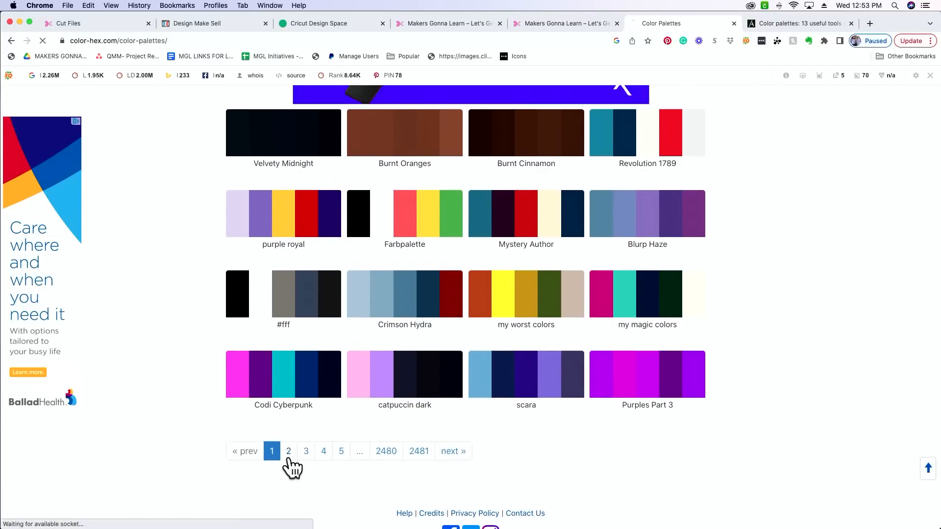
pyautogui.scroll(-3, 814, 388)
pyautogui.scroll(-1, 813, 386)
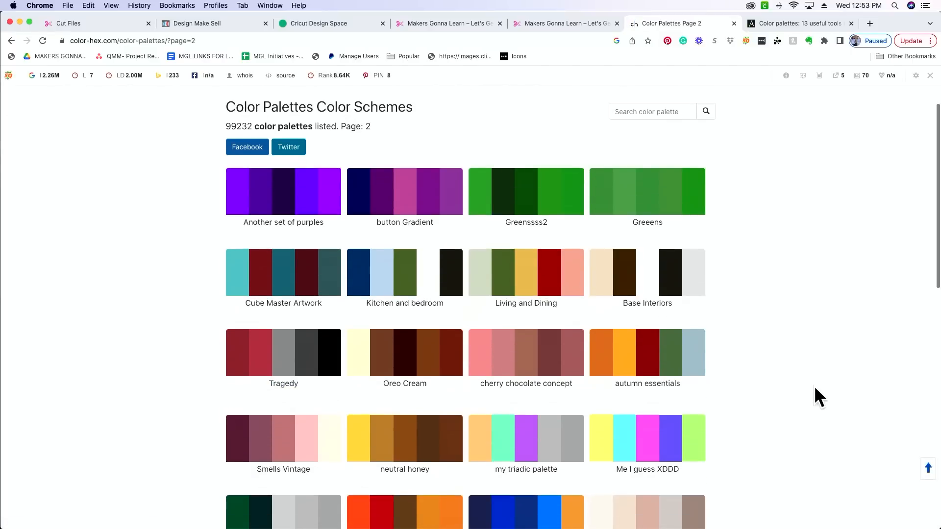
pyautogui.scroll(-5, 827, 404)
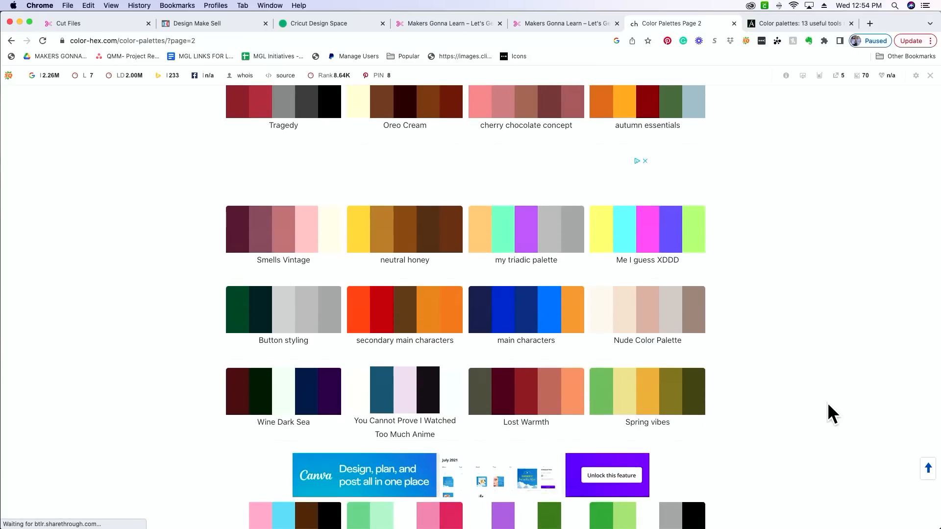
pyautogui.scroll(-6, 827, 404)
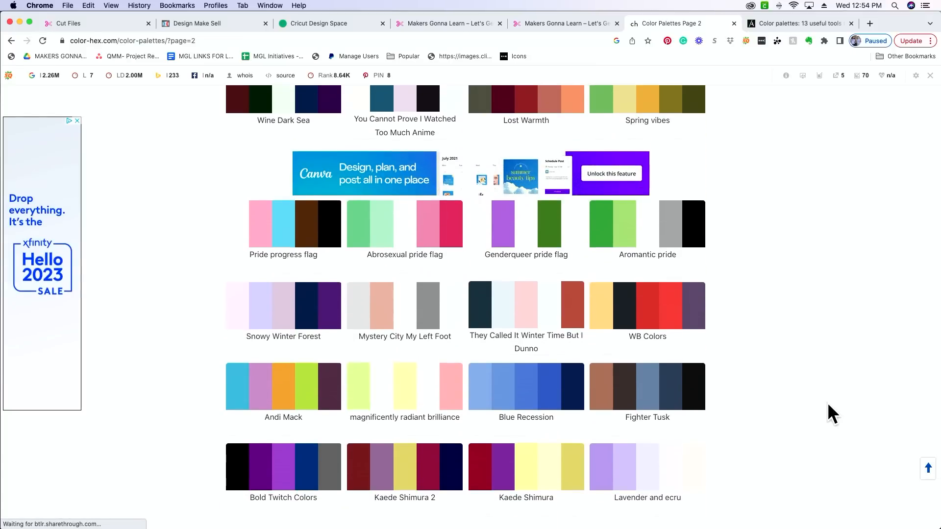
pyautogui.scroll(-2, 827, 403)
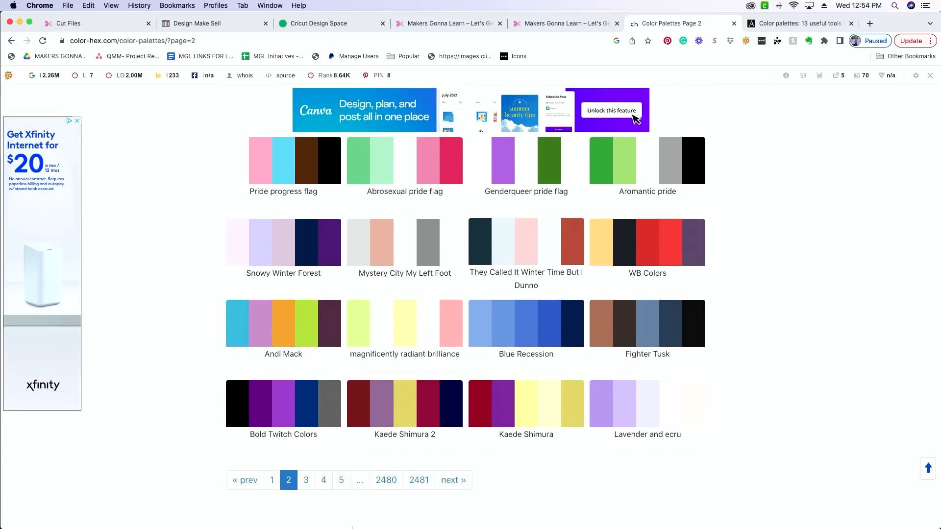
# Switch back to Cricut Design Space and open the advanced color settings for the Offset_result layer.
pyautogui.moveTo(355, 524)
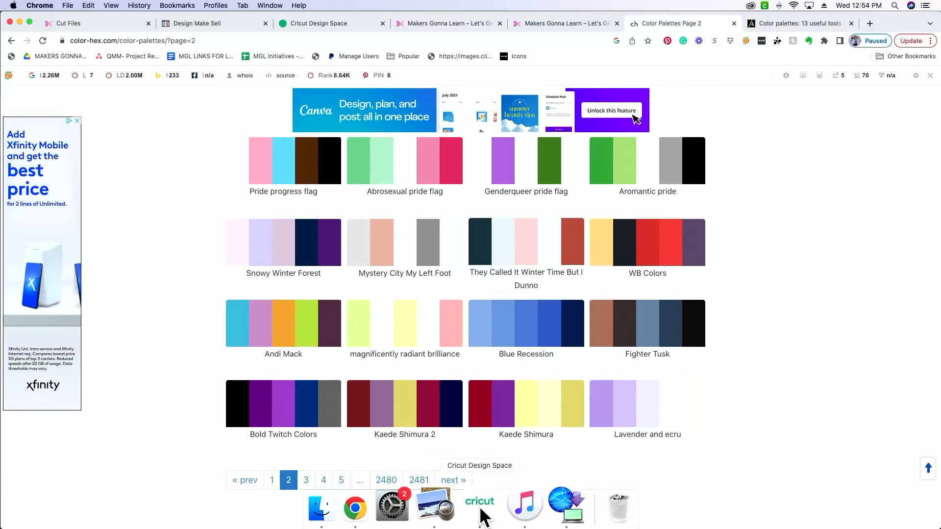
pyautogui.click(480, 507)
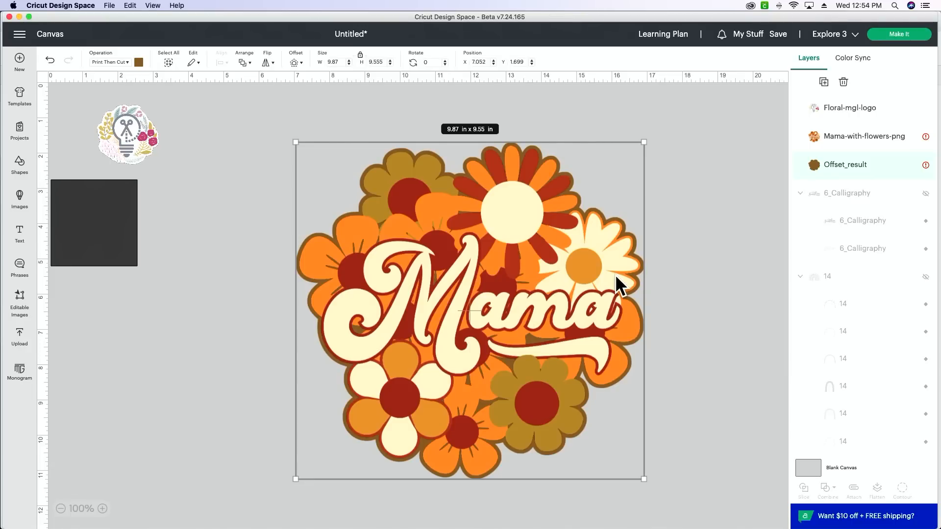
pyautogui.click(140, 62)
pyautogui.click(175, 202)
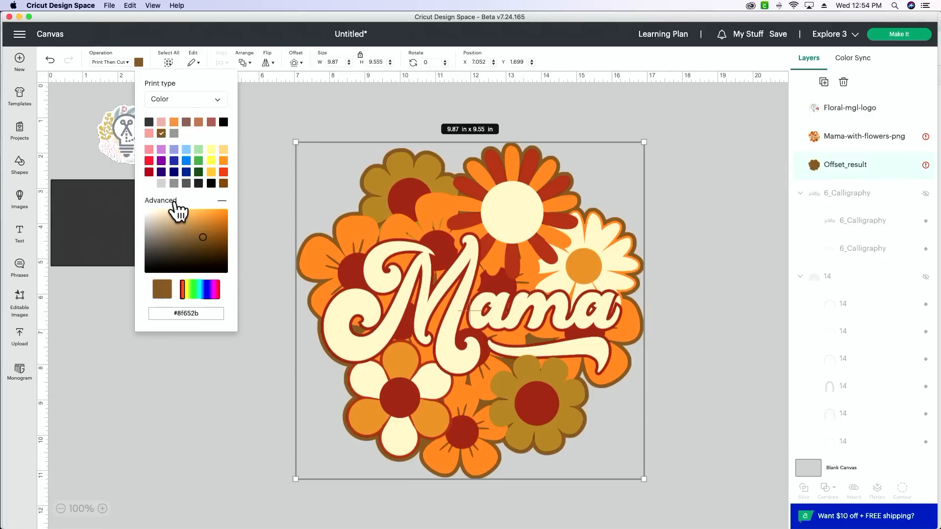
# Replace the Offset_result layer's hex color code with #00000.
pyautogui.click(207, 314)
pyautogui.press('BackSpace')
pyautogui.press('BackSpace')
pyautogui.press('BackSpace')
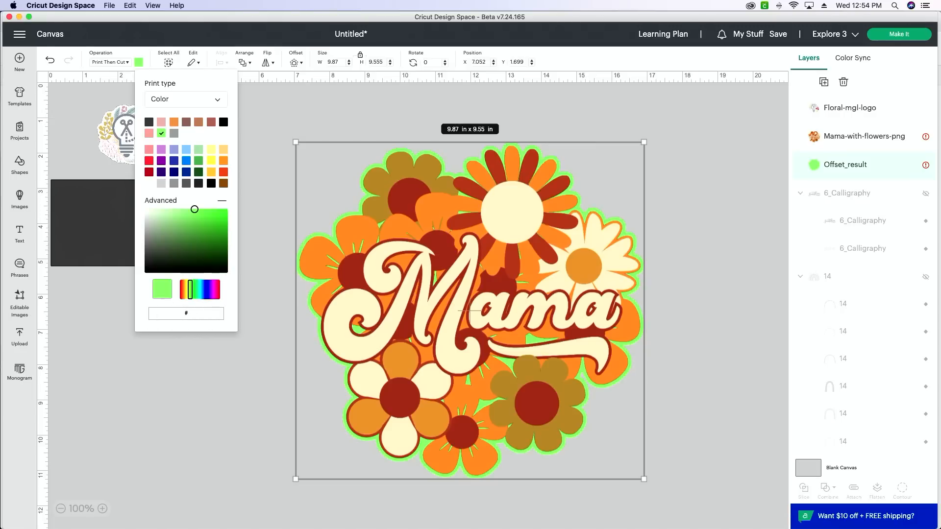
pyautogui.write('00000')
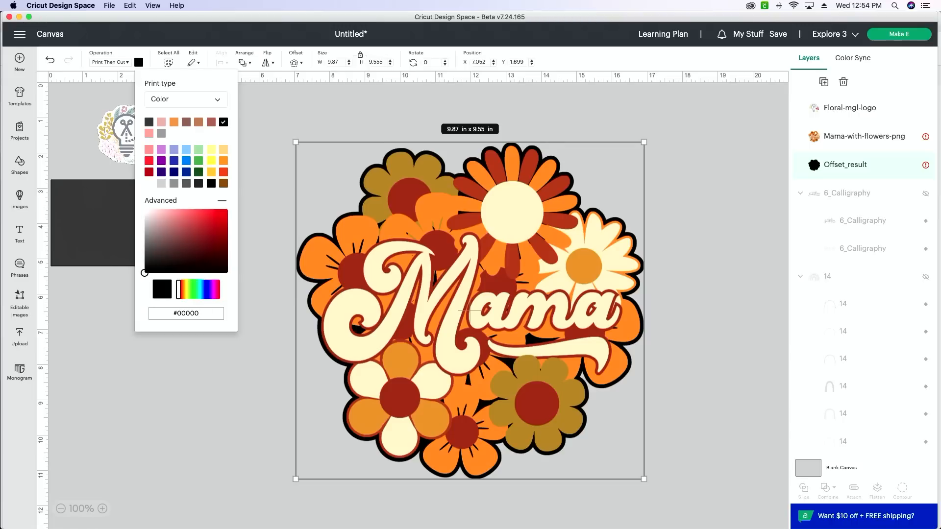
# Abandon further edits to the hex code and pick the near-black shade #1d1a1a for the Offset_result layer.
pyautogui.press('BackSpace')
pyautogui.press('BackSpace')
pyautogui.write('dh')
pyautogui.press('BackSpace')
pyautogui.press('BackSpace')
pyautogui.click(147, 271)
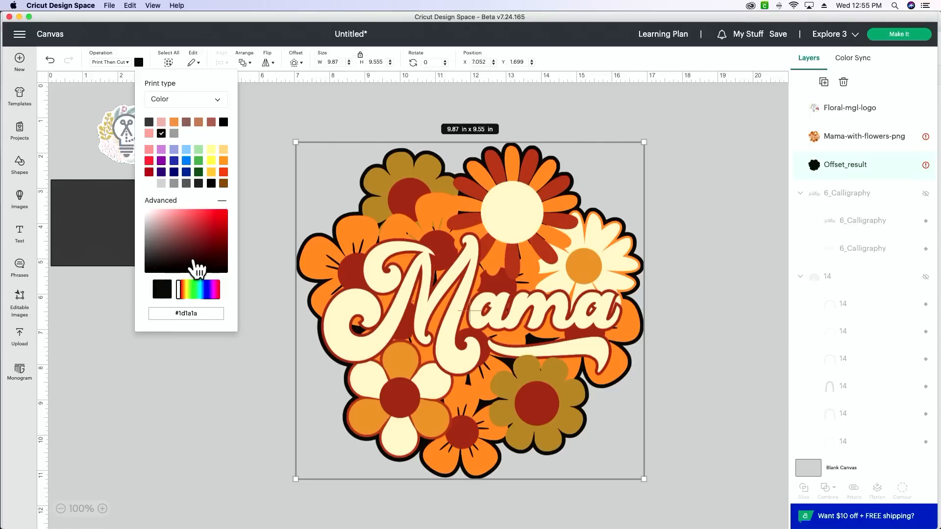
# Recolor the Offset_result layer with the red shade #c62f2f, and briefly show the hidden rainbow group 14 before hiding it again.
pyautogui.click(208, 223)
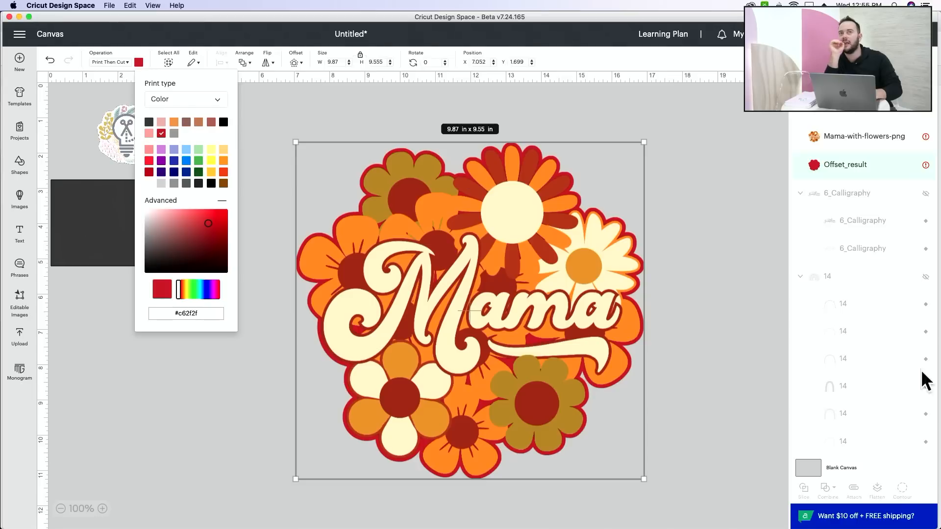
pyautogui.click(925, 277)
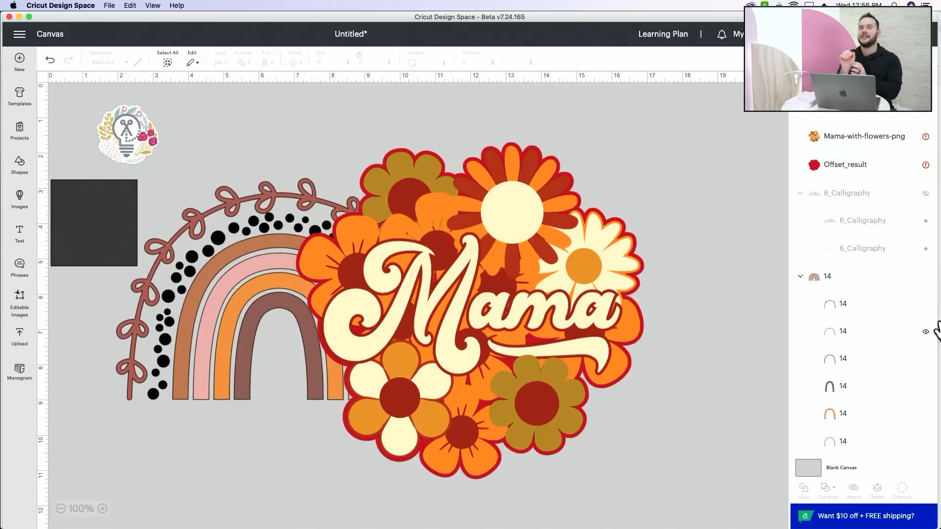
pyautogui.click(925, 277)
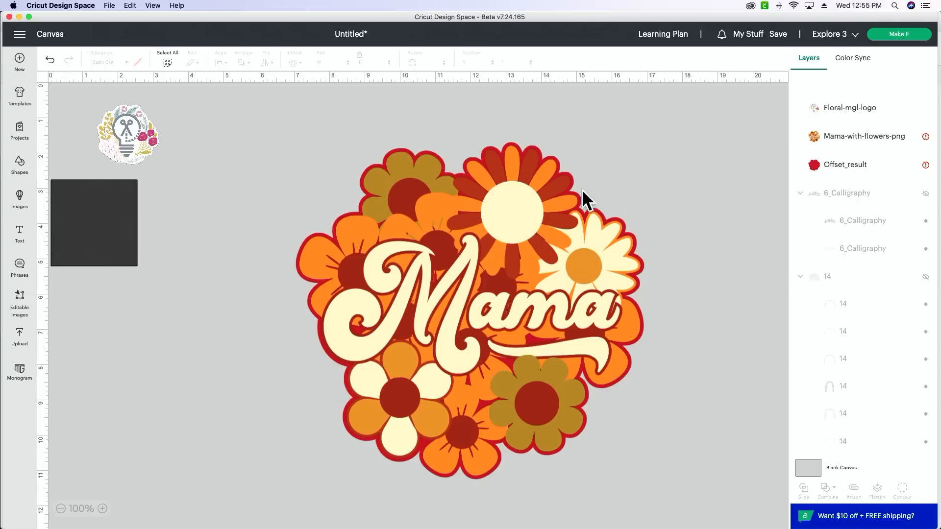
# Select the Mama flower design and check the Color Sync list for its colors before returning to the layer list.
pyautogui.click(504, 218)
pyautogui.click(853, 59)
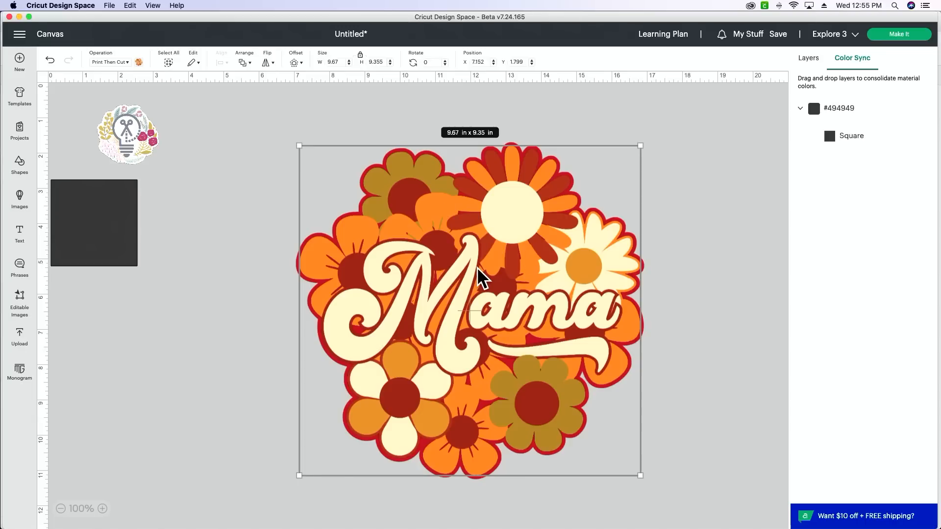
pyautogui.click(809, 61)
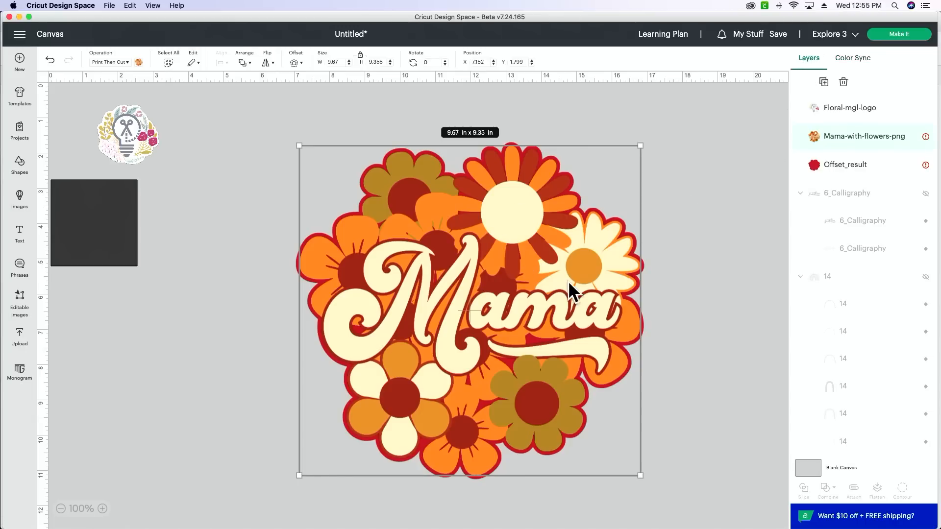
# Try the dusty red, terracotta and light yellow swatches in turn as the print color of the Offset_result layer.
pyautogui.click(880, 172)
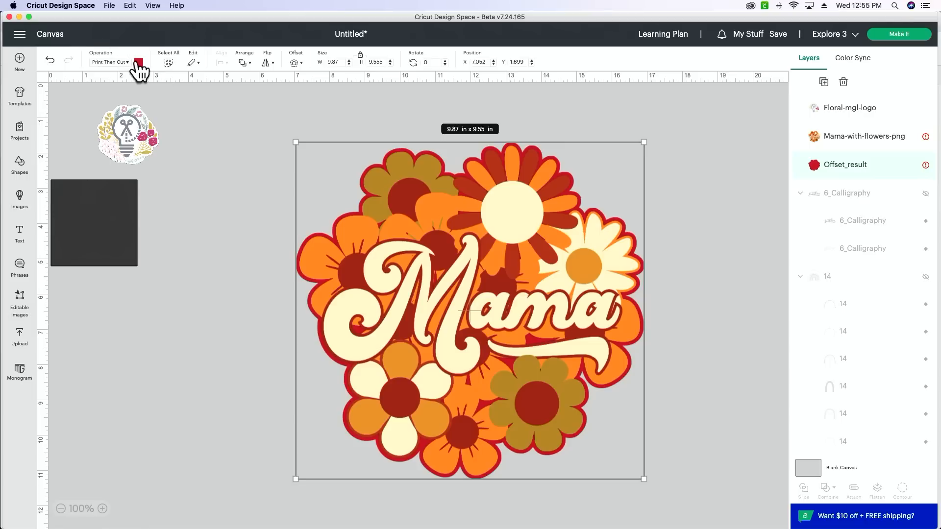
pyautogui.click(138, 62)
pyautogui.click(210, 122)
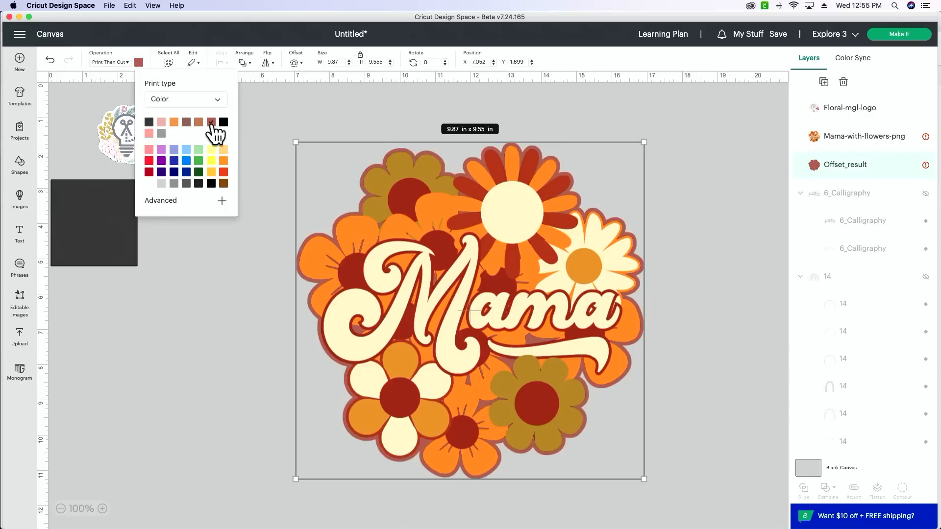
pyautogui.click(198, 122)
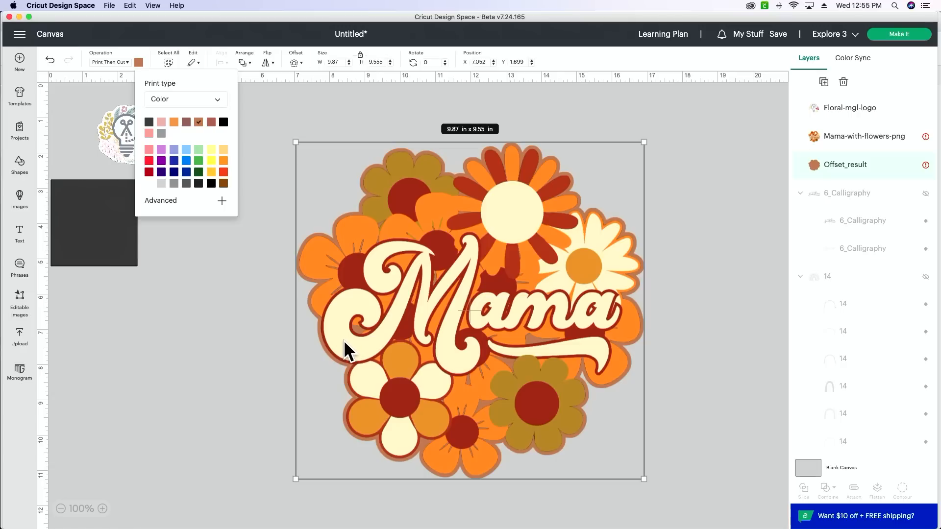
pyautogui.click(211, 150)
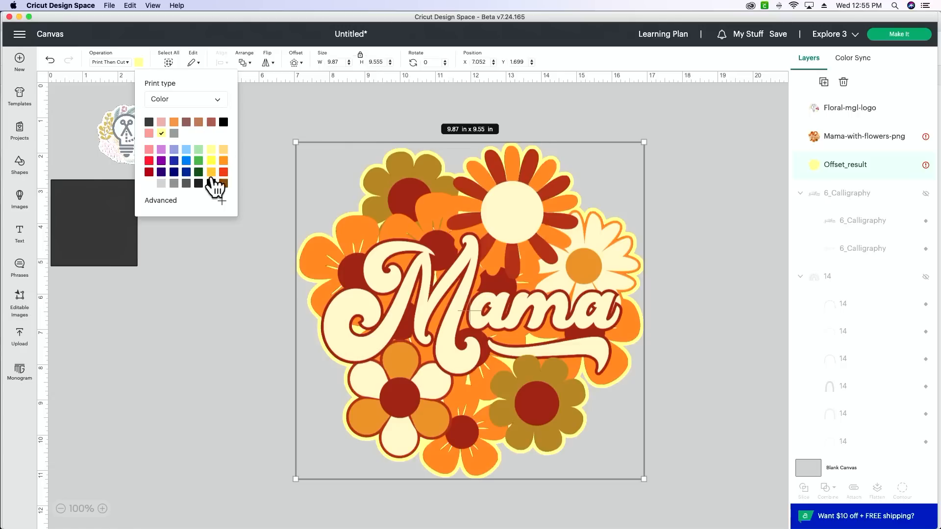
# Set the Offset_result layer to the custom pale beige #e6dbcc, starting from pale yellow tints and the brown swatch.
pyautogui.click(205, 203)
pyautogui.moveTo(176, 211)
pyautogui.mouseDown()
pyautogui.moveTo(158, 222)
pyautogui.moveTo(157, 210)
pyautogui.mouseUp()
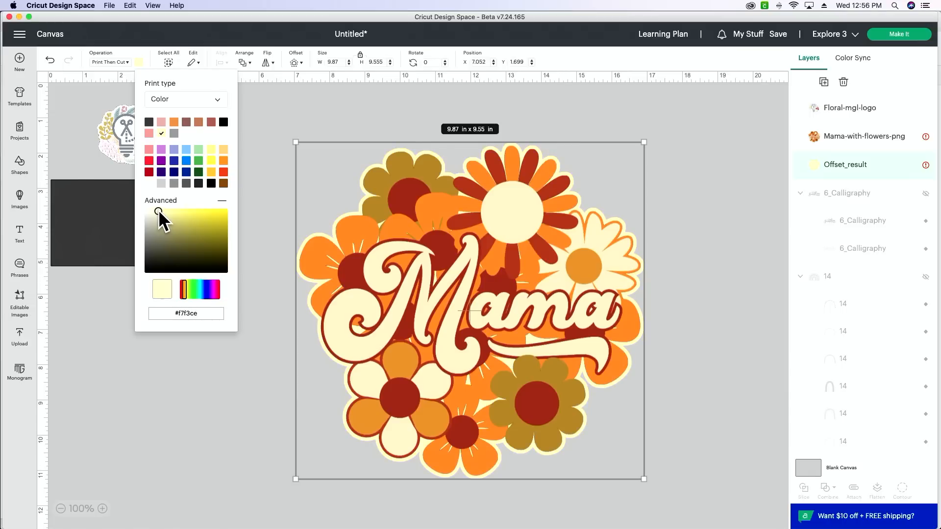
pyautogui.moveTo(157, 209); pyautogui.dragTo(154, 210)
pyautogui.click(223, 184)
pyautogui.moveTo(223, 239); pyautogui.dragTo(154, 215)
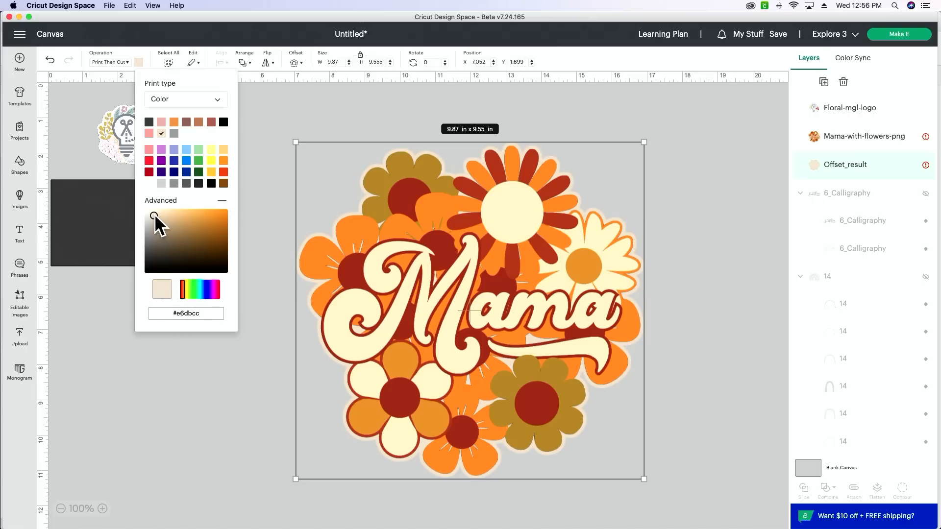
pyautogui.click(702, 221)
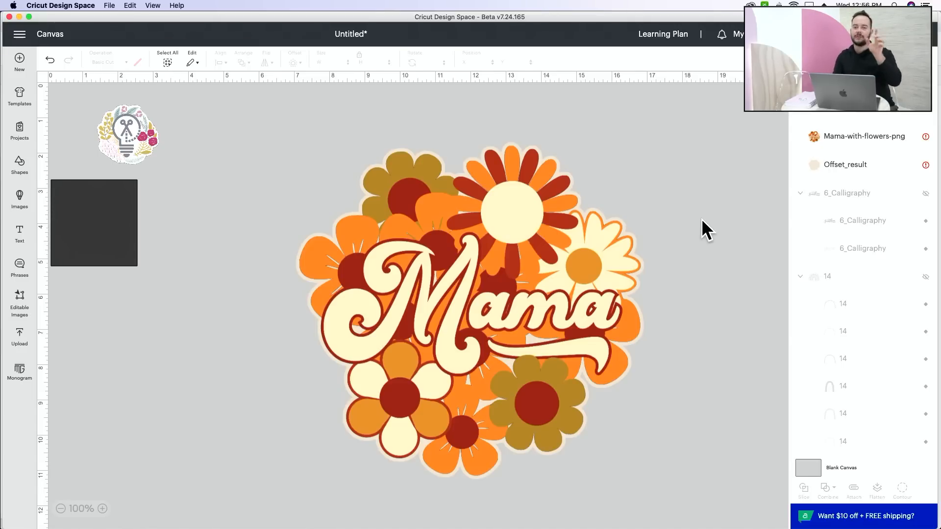
# Select the Mama-with-flowers-png and Offset_result layers together and flatten them into a single Print Then Cut image.
pyautogui.hscroll(1, 702, 218)
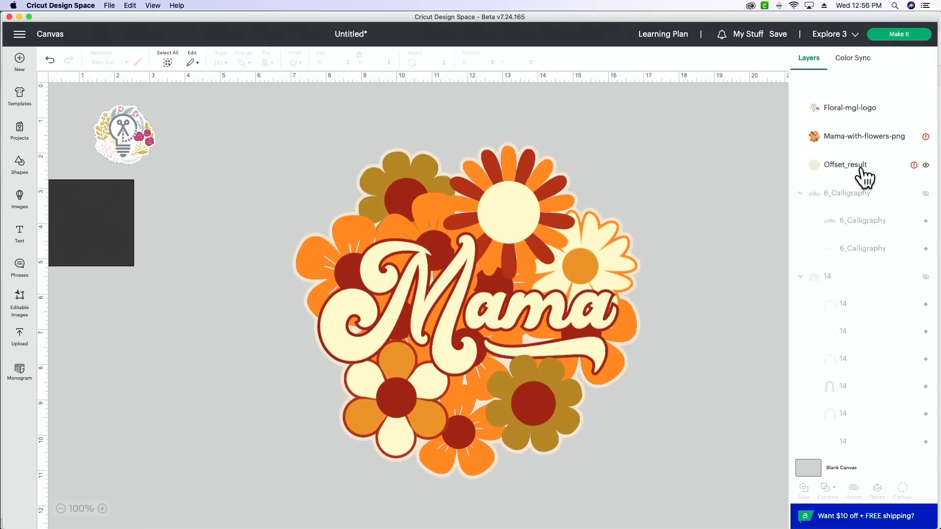
pyautogui.click(853, 199)
pyautogui.click(850, 143)
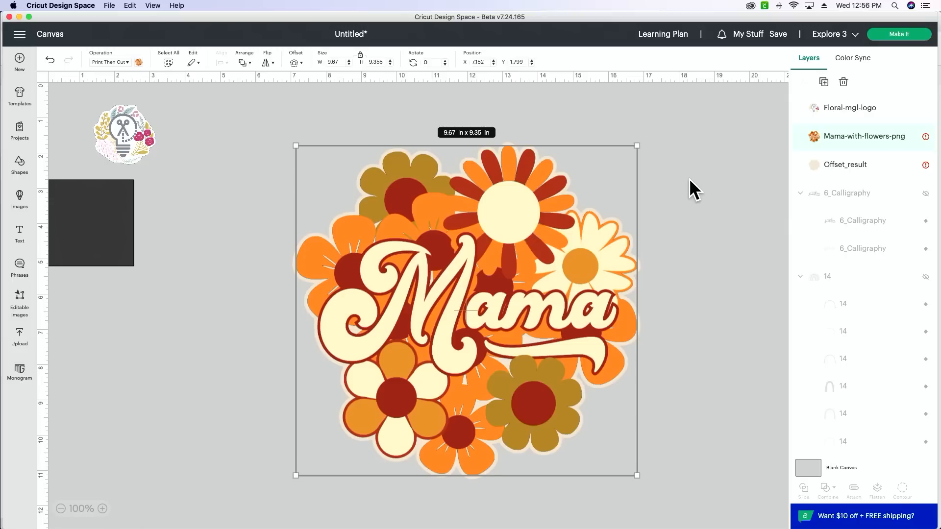
pyautogui.moveTo(684, 180); pyautogui.dragTo(424, 315)
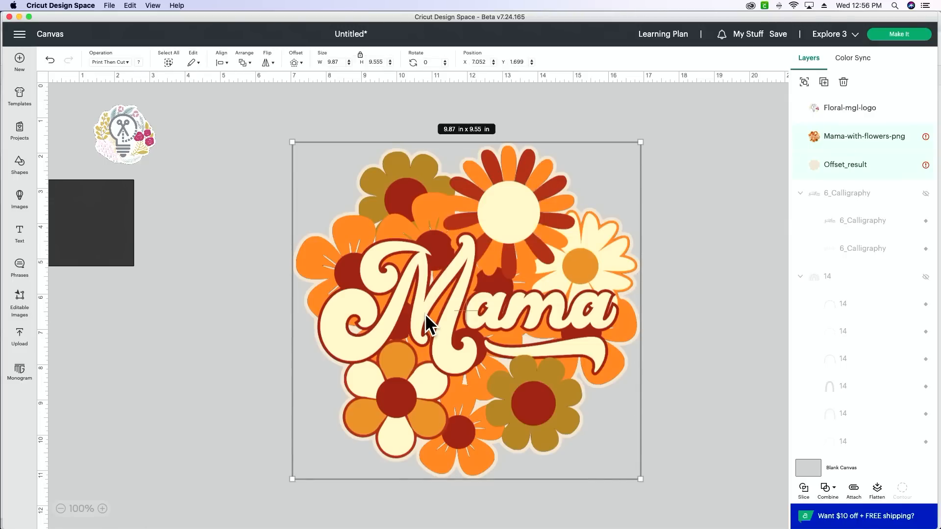
pyautogui.click(879, 490)
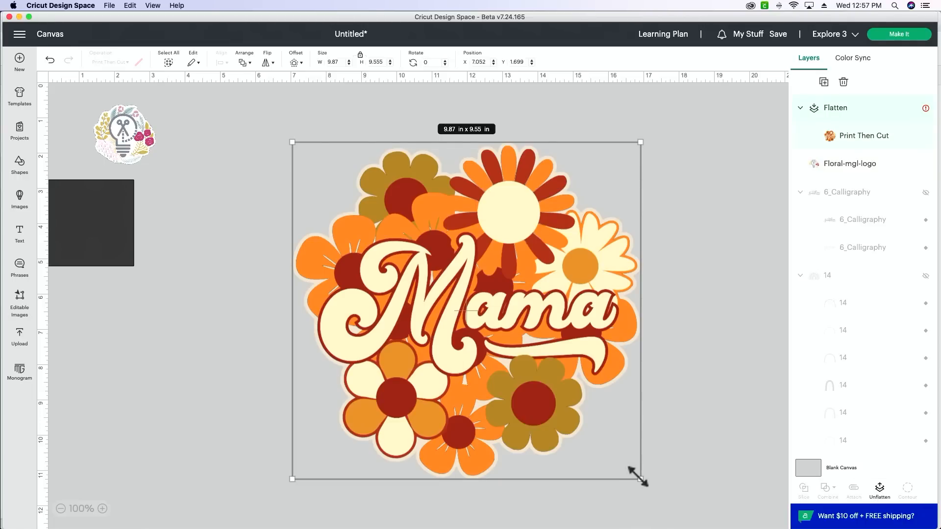
# Shrink the flattened Mama design proportionally to about 3.39 in x 3.28 in and inspect it enlarged.
pyautogui.moveTo(640, 478); pyautogui.dragTo(390, 270)
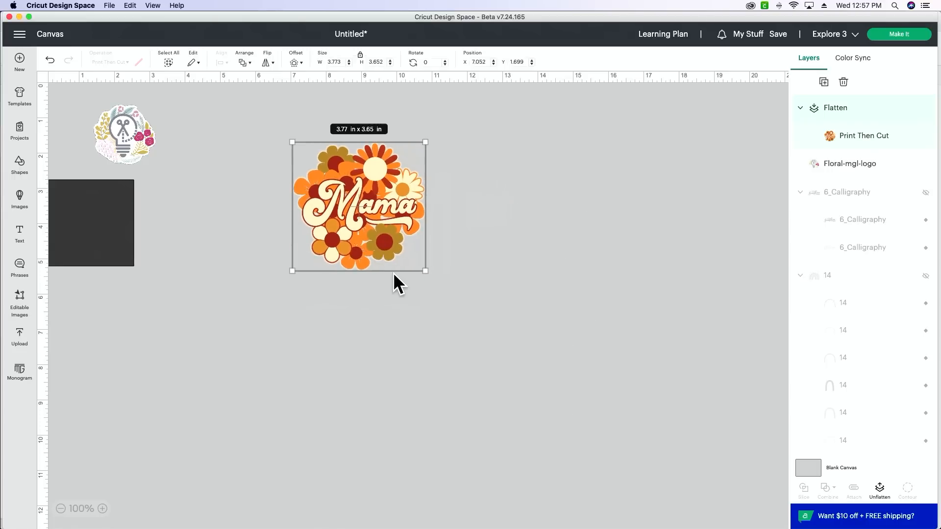
pyautogui.moveTo(414, 263); pyautogui.dragTo(406, 255)
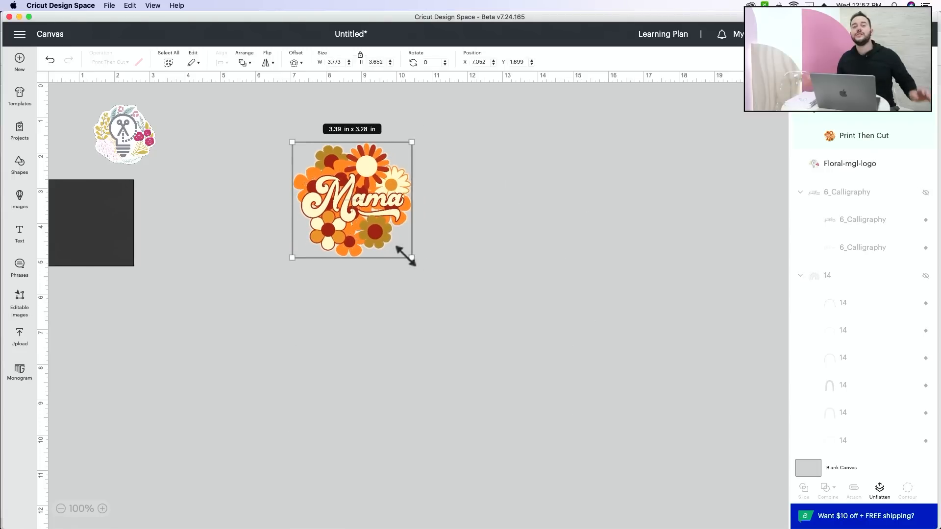
pyautogui.click(102, 509)
pyautogui.click(101, 509)
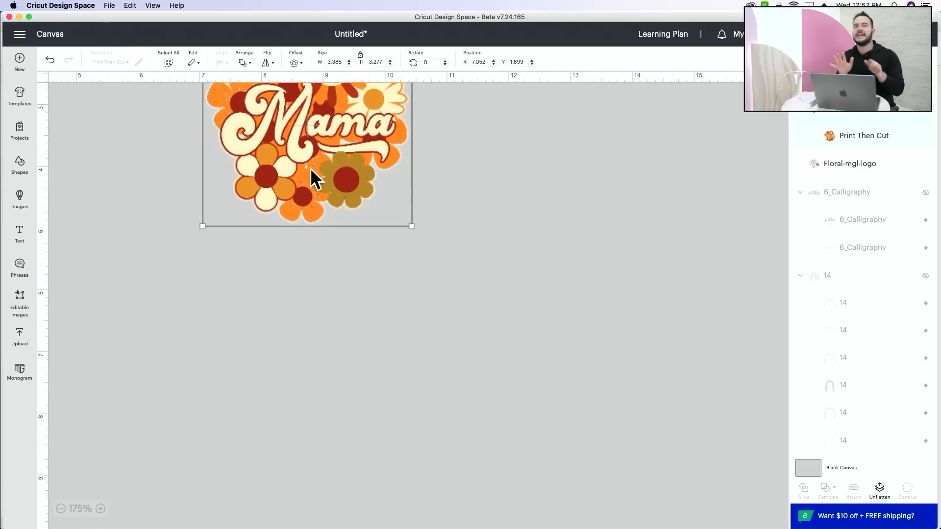
# Reposition the flattened Mama design lower on the canvas and enlarge it to about 5.38 in x 5.2 in.
pyautogui.moveTo(314, 179); pyautogui.dragTo(290, 288)
pyautogui.moveTo(387, 336); pyautogui.dragTo(512, 451)
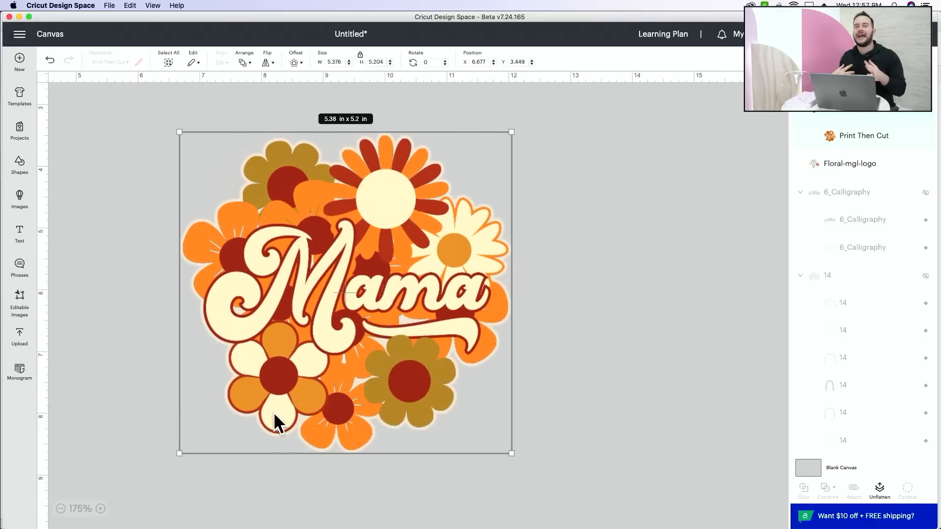
pyautogui.click(61, 509)
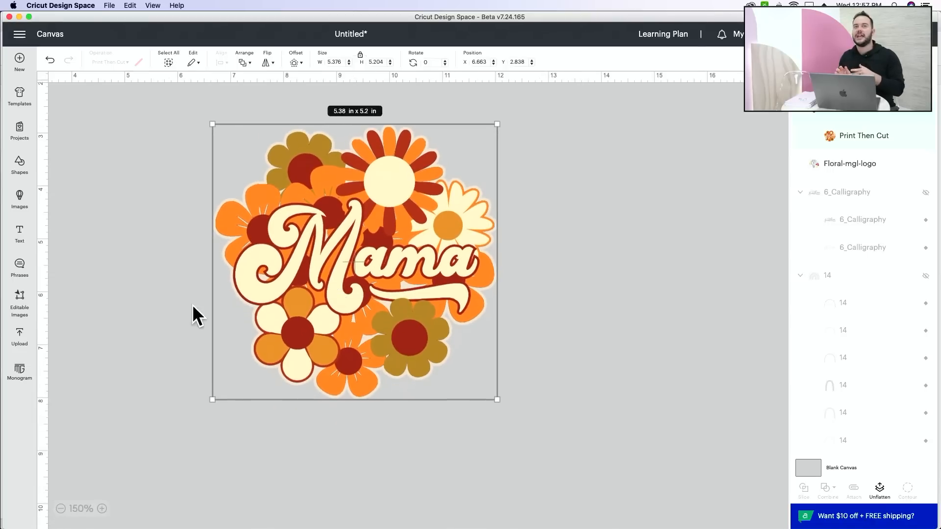
pyautogui.click(186, 316)
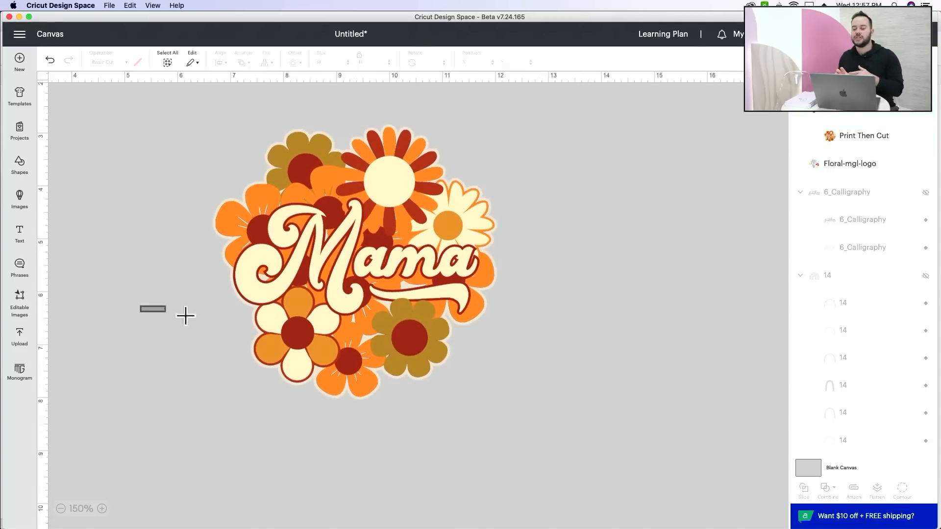
# Move the flattened Mama design near the canvas's upper edge, beside the floral logo, and enlarge it to about twice its size.
pyautogui.click(60, 509)
pyautogui.click(61, 509)
pyautogui.moveTo(377, 282); pyautogui.dragTo(301, 210)
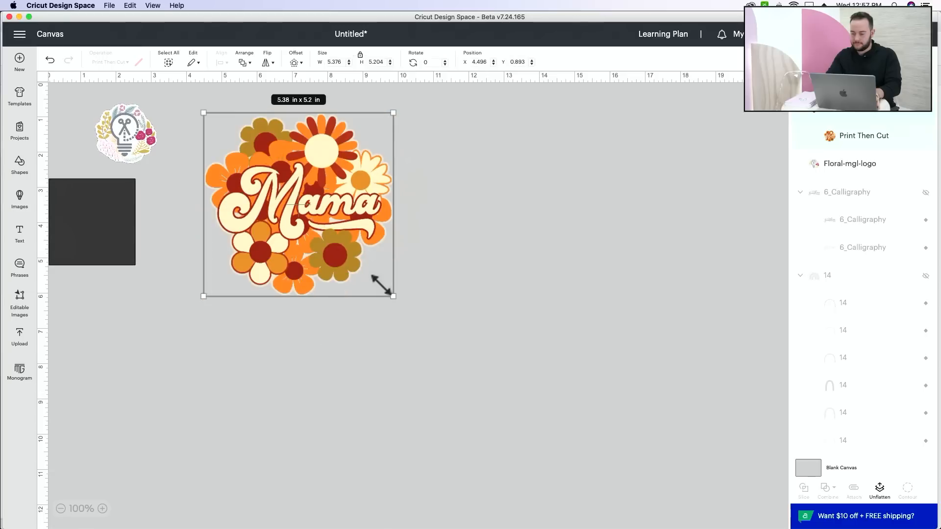
pyautogui.moveTo(390, 294); pyautogui.dragTo(556, 482)
# Enlarge the dark square to about 14.36 in per side and position it as a backdrop behind the Mama design.
pyautogui.moveTo(100, 241); pyautogui.dragTo(587, 488)
pyautogui.moveTo(195, 401); pyautogui.dragTo(206, 316)
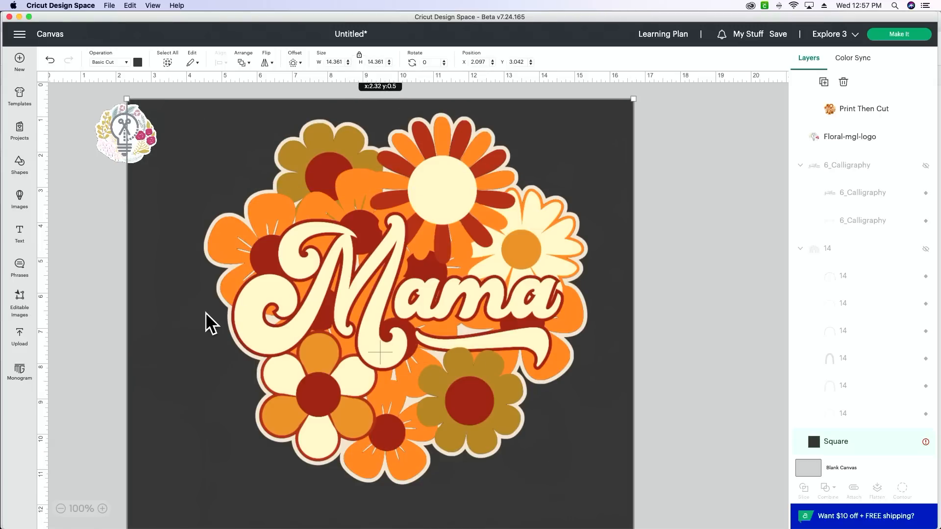
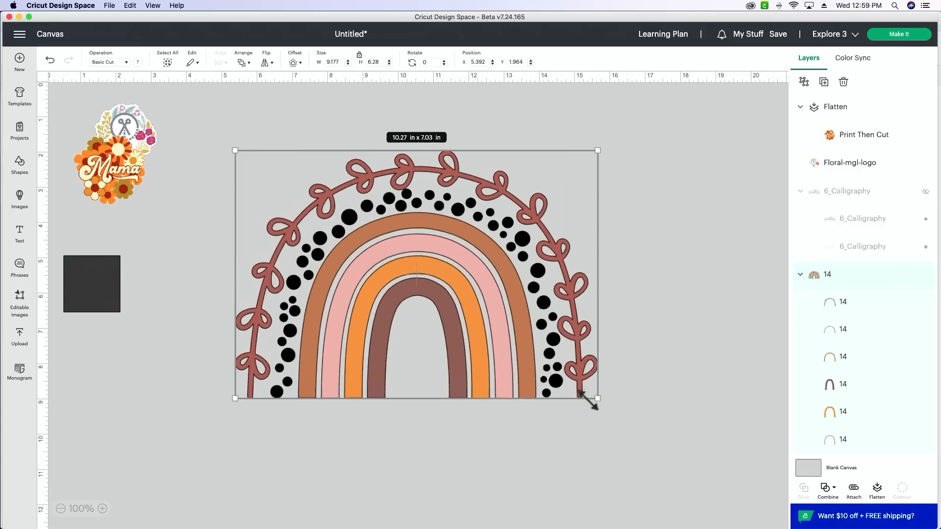
# Enlarge the rainbow design proportionally to about 13.16 in x 9 in, reposition it near the canvas's centre, and deselect it.
pyautogui.moveTo(599, 400); pyautogui.dragTo(549, 376)
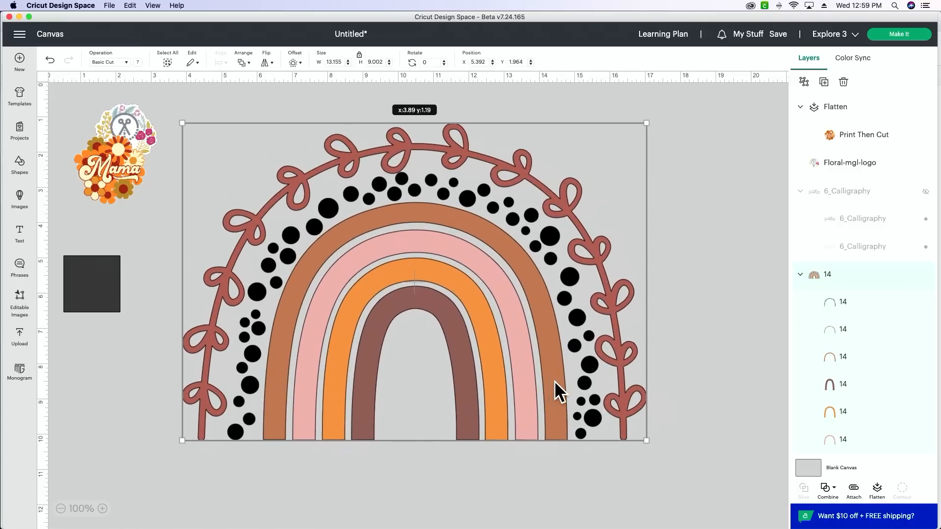
pyautogui.scroll(-2, 862, 385)
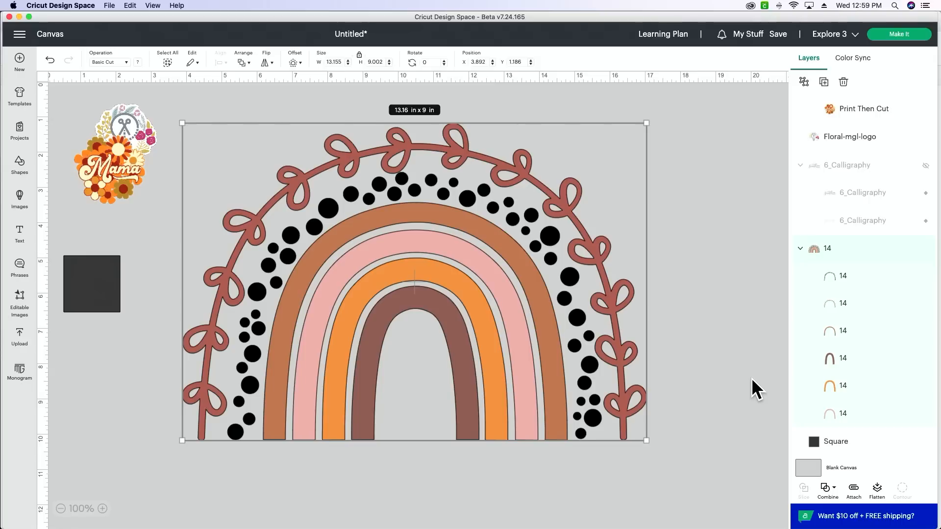
pyautogui.click(753, 343)
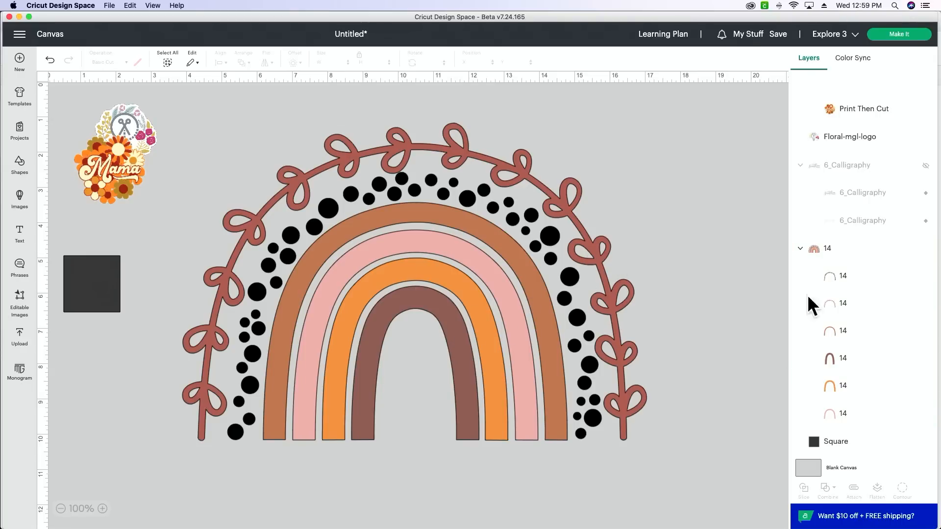
# Examine the rainbow's black dots layer and leafy vine layer individually, including the material colors available for the vine.
pyautogui.click(864, 286)
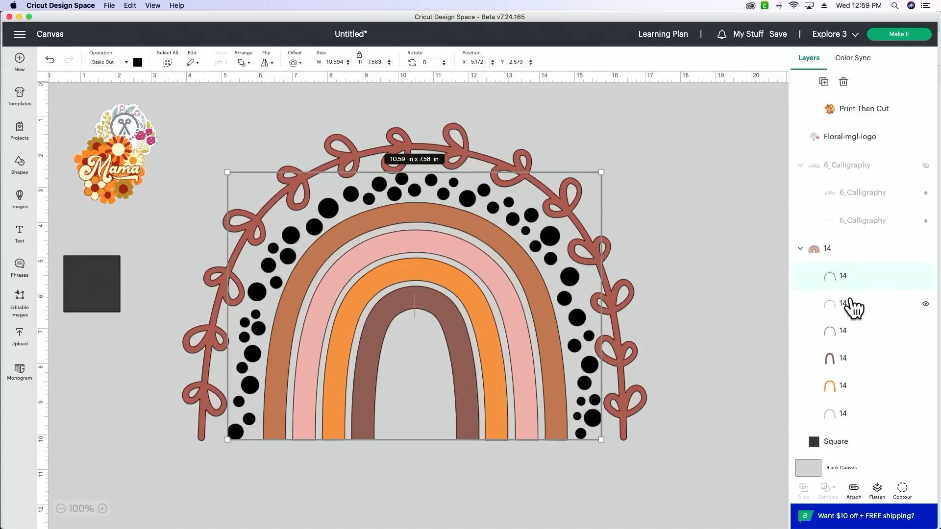
pyautogui.click(852, 307)
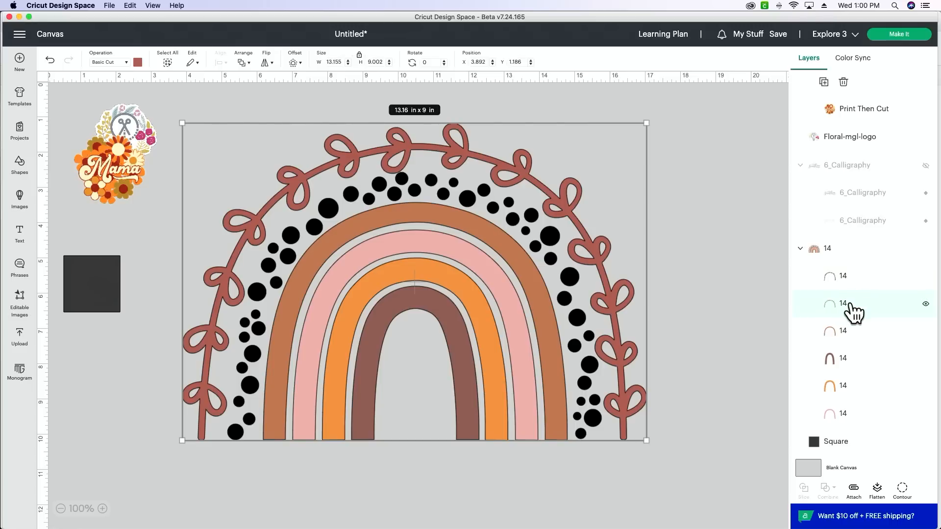
pyautogui.click(138, 63)
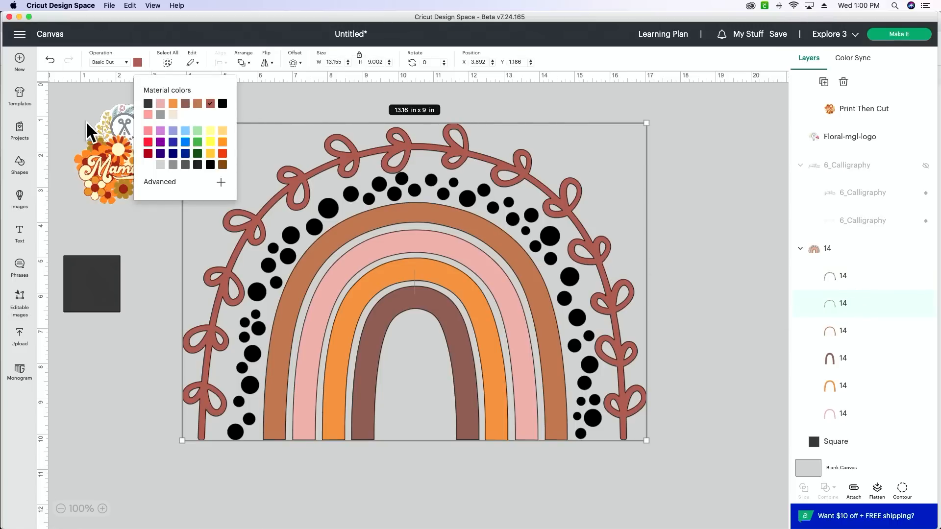
pyautogui.click(149, 457)
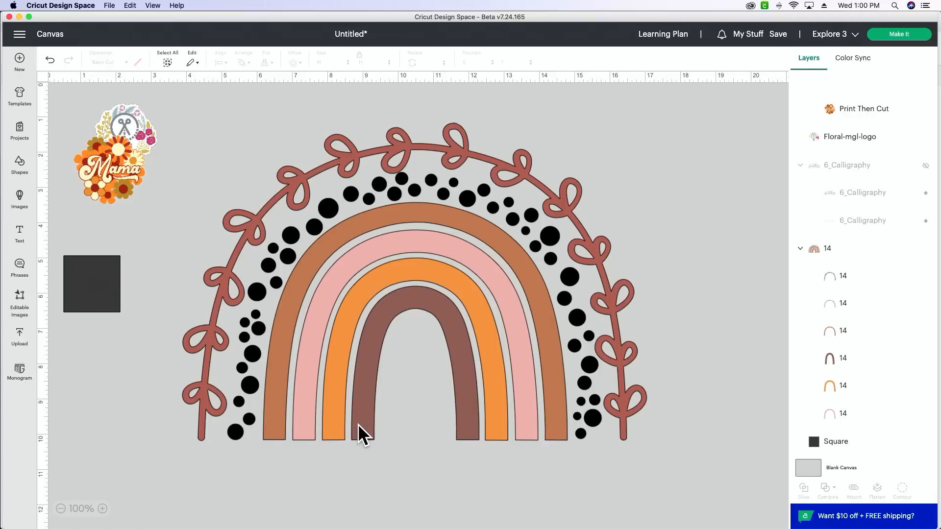
# Switch to Chrome and browse the color palettes on page 2 of the color-hex list.
pyautogui.moveTo(483, 524)
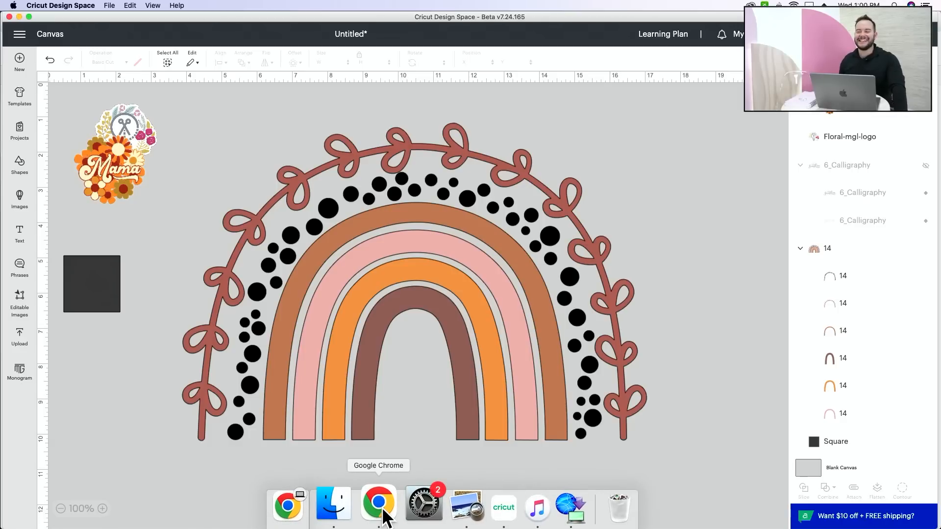
pyautogui.click(383, 510)
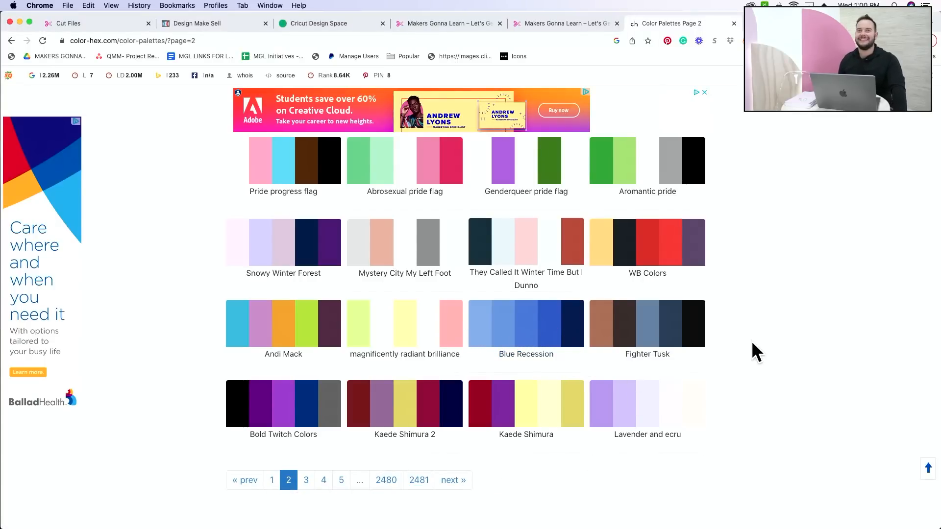
pyautogui.scroll(3, 751, 342)
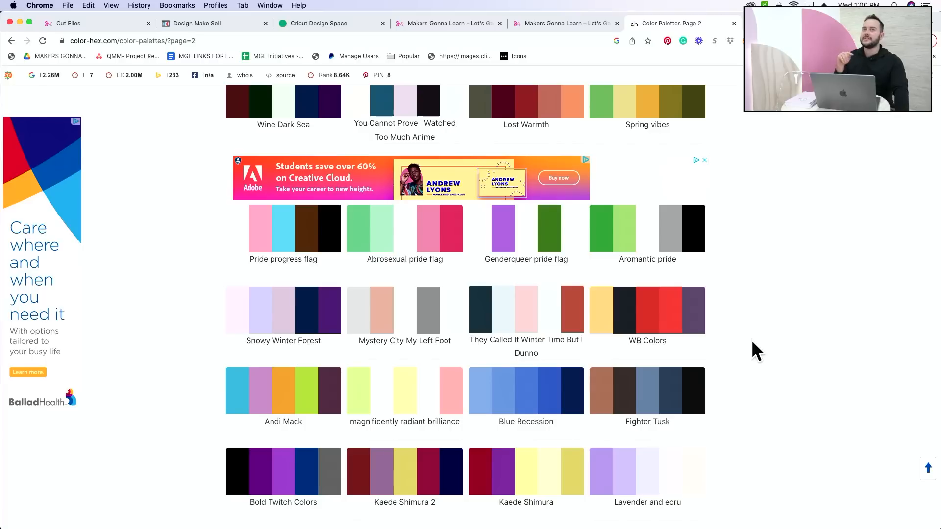
pyautogui.scroll(2, 752, 340)
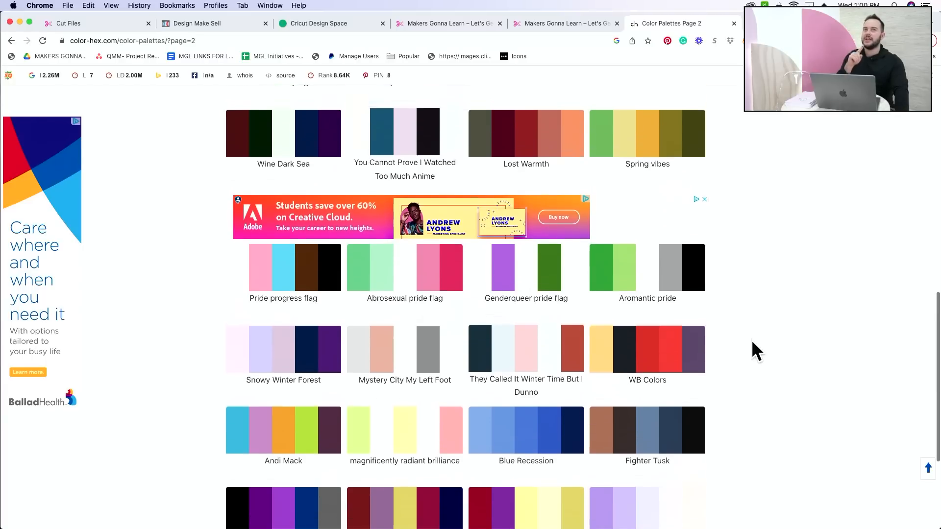
pyautogui.scroll(10, 752, 341)
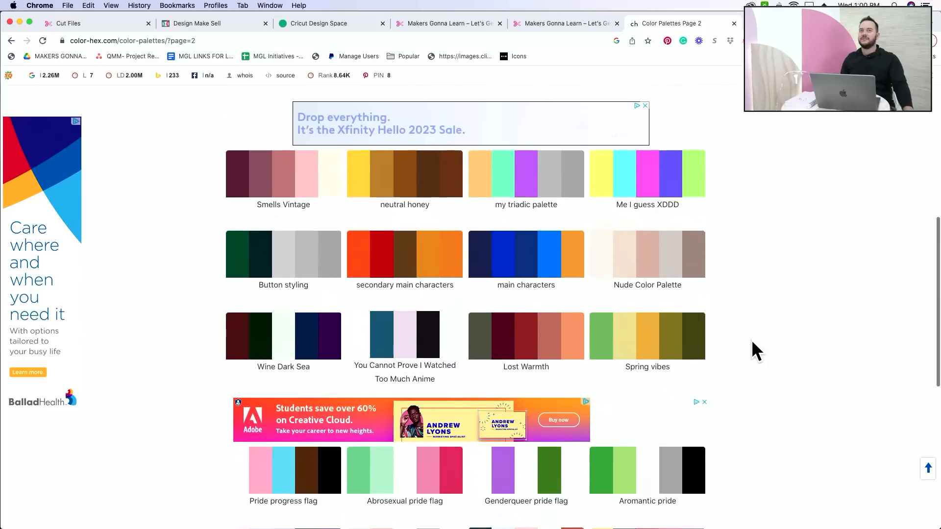
pyautogui.scroll(3, 752, 342)
pyautogui.scroll(4, 752, 341)
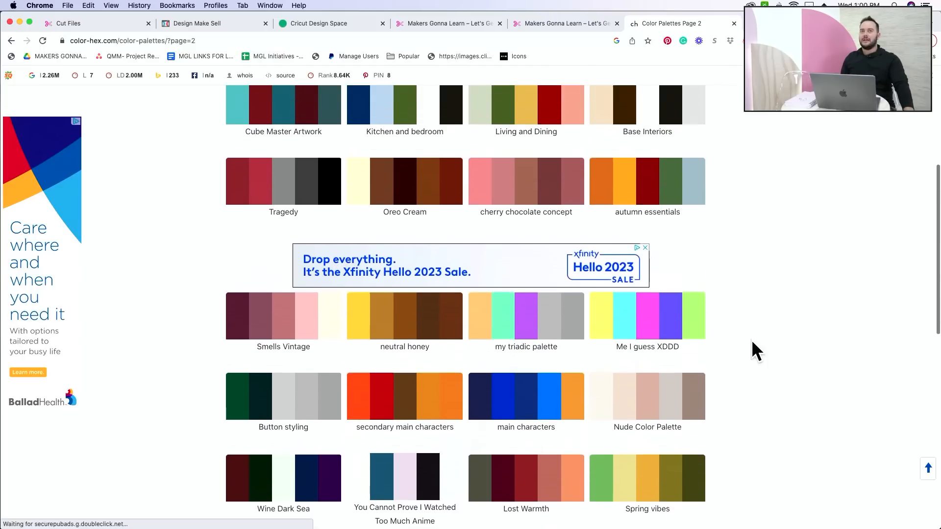
pyautogui.scroll(7, 752, 341)
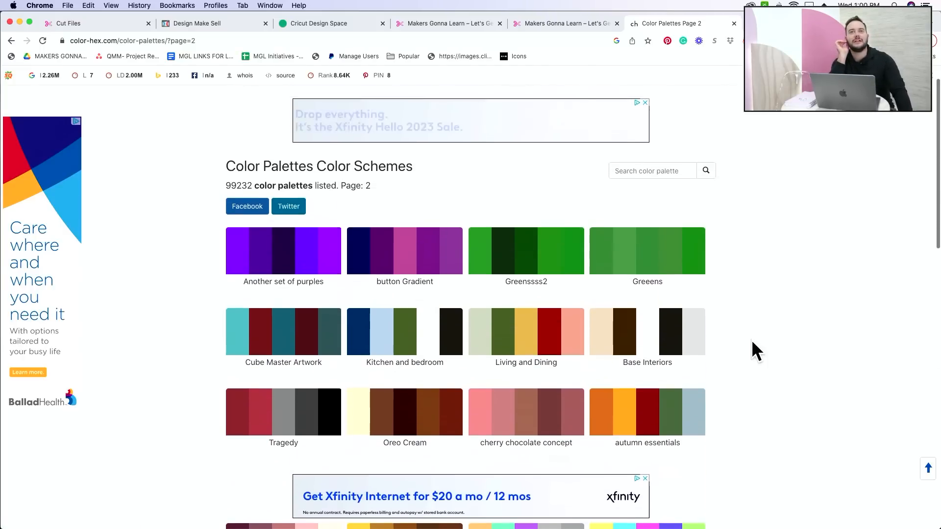
pyautogui.scroll(-20, 752, 342)
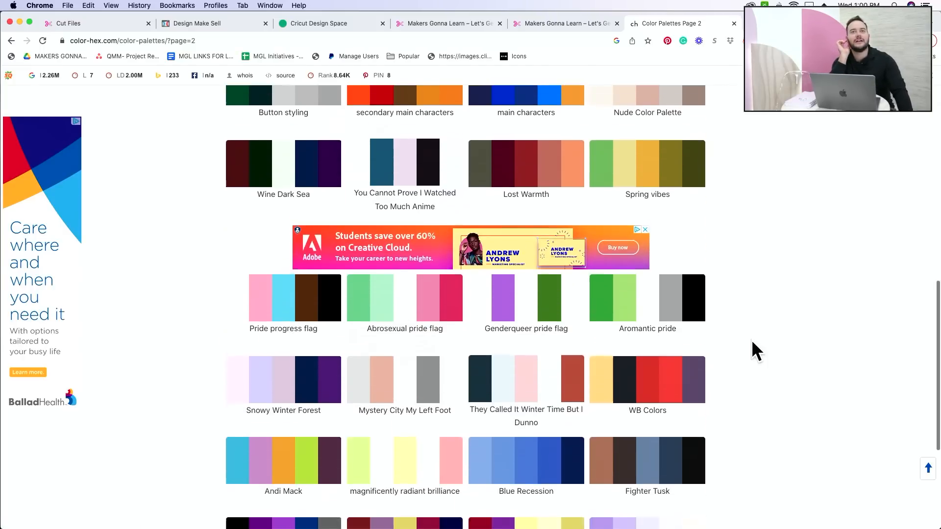
# Open page 3 of the color palette list and look through its color schemes.
pyautogui.click(305, 410)
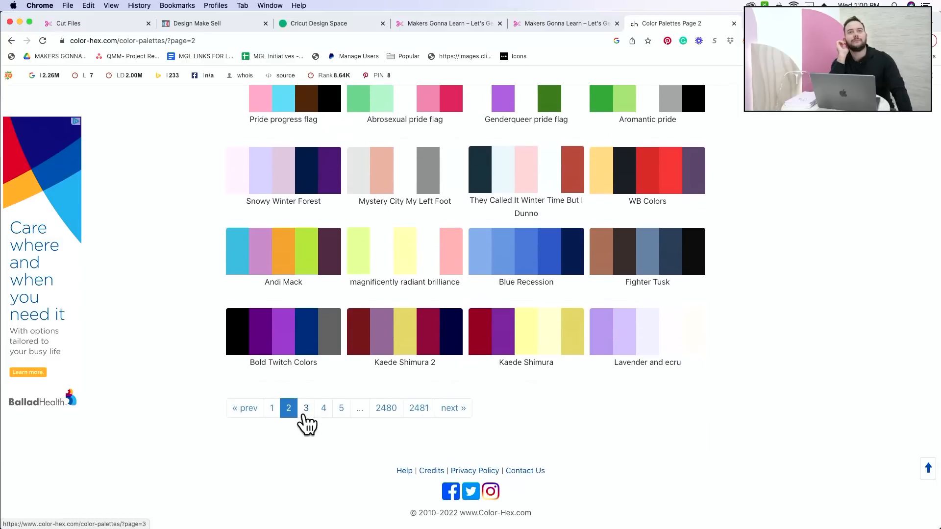
pyautogui.scroll(-5, 804, 401)
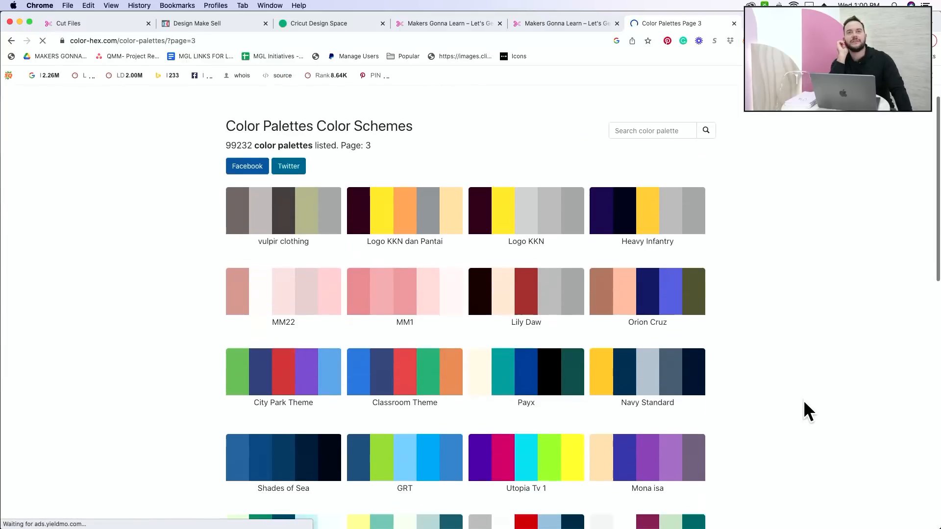
pyautogui.scroll(-7, 804, 401)
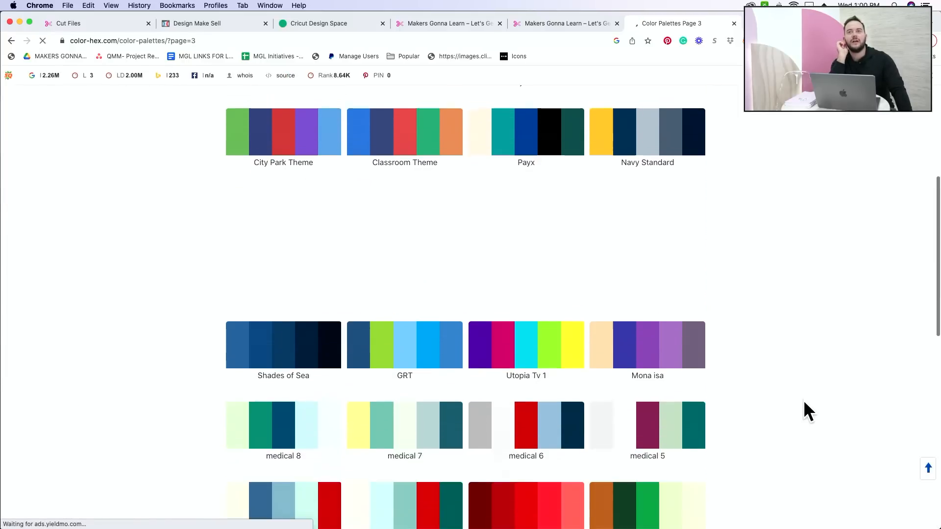
pyautogui.scroll(-1, 804, 410)
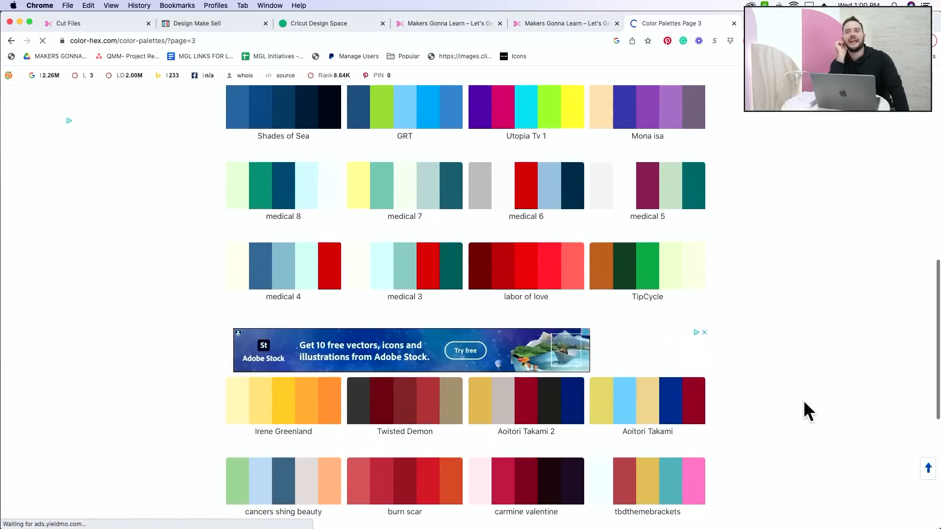
pyautogui.scroll(-5, 804, 403)
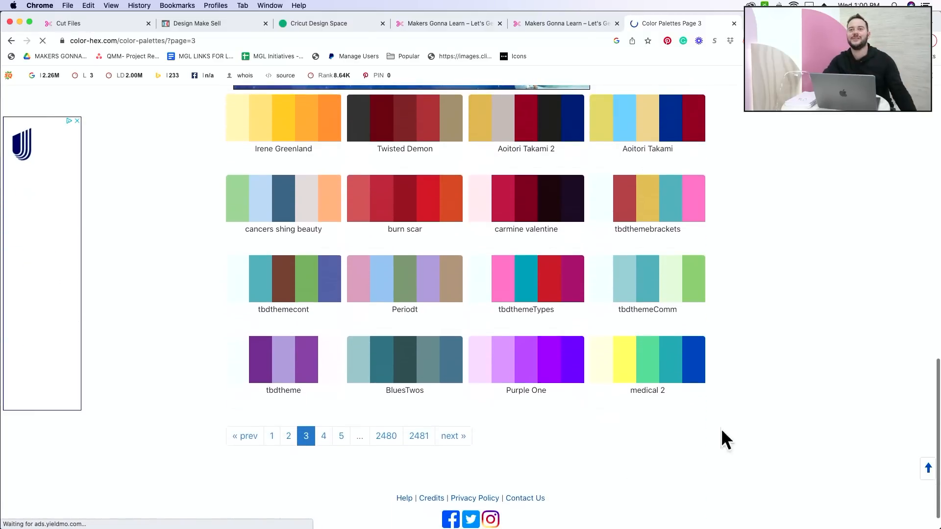
# Go to page 4 of the palette list and browse the color combinations on it.
pyautogui.click(324, 443)
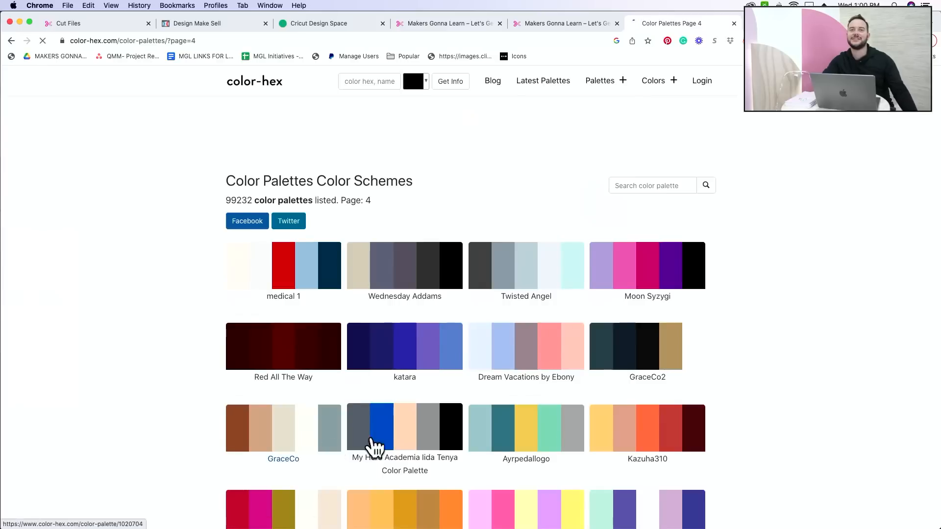
pyautogui.scroll(-5, 744, 406)
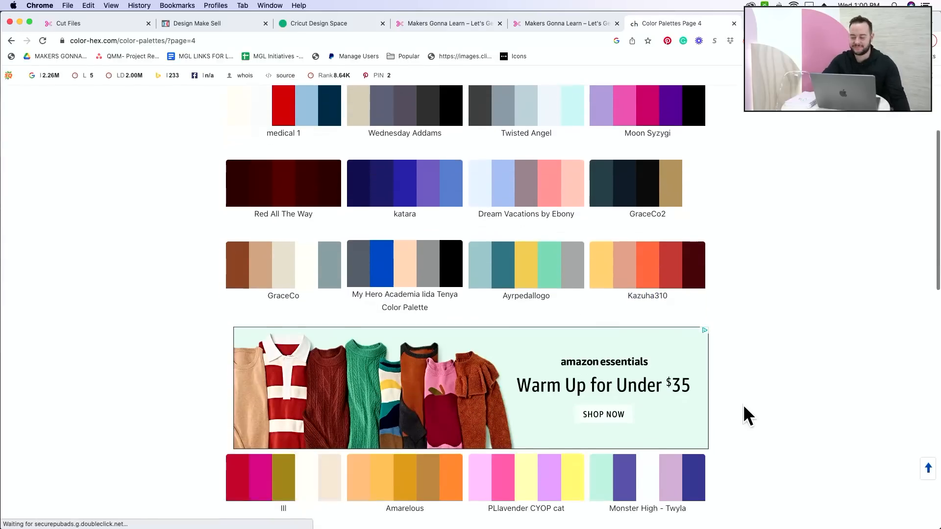
pyautogui.scroll(-3, 744, 405)
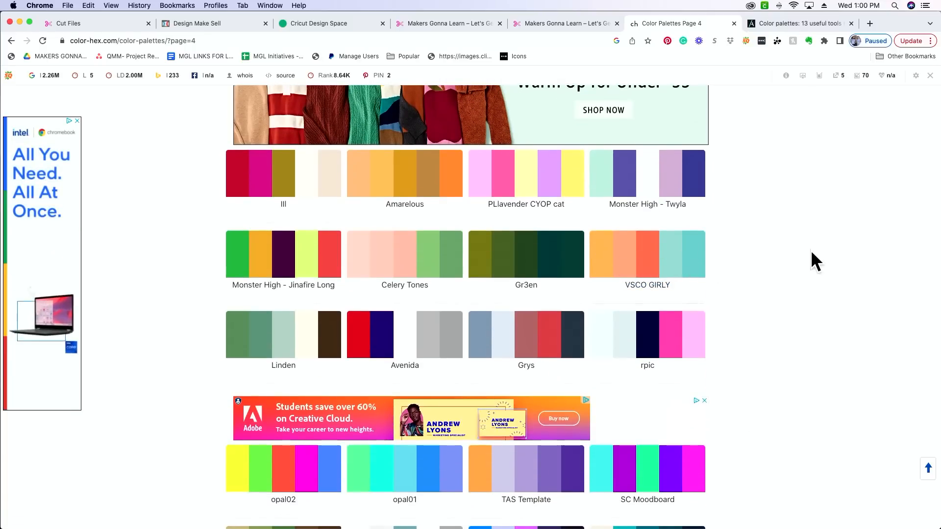
pyautogui.scroll(-3, 833, 295)
pyautogui.scroll(-5, 831, 293)
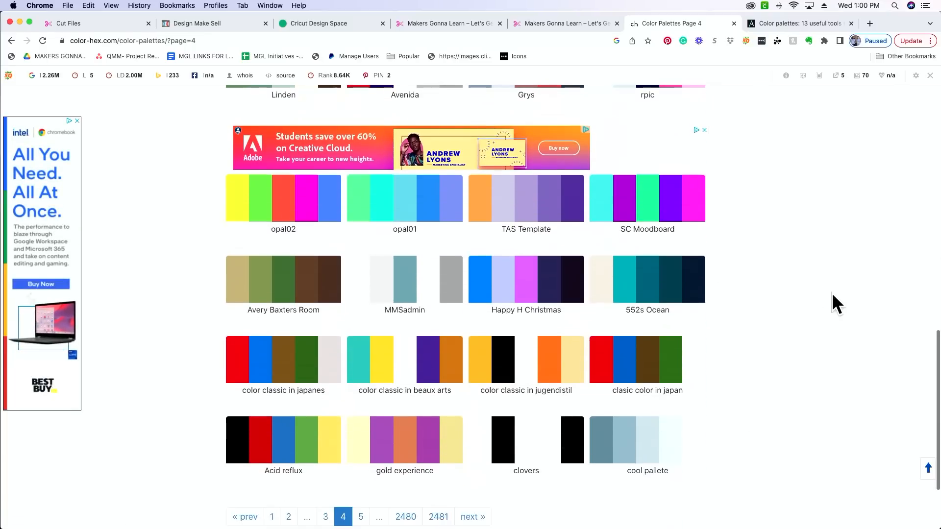
# Open page 5 of the color-hex palettes and search it for a suitable scheme for the rainbow.
pyautogui.click(361, 441)
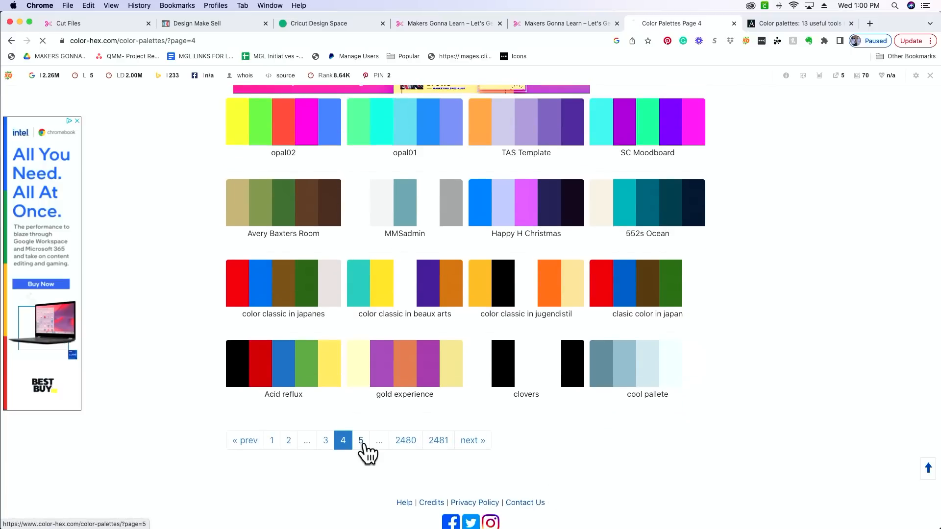
pyautogui.scroll(-3, 761, 378)
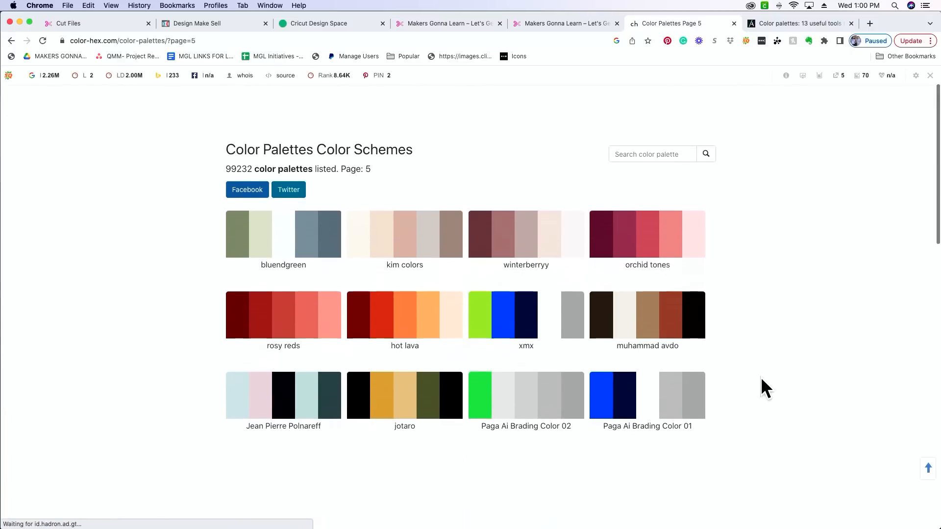
pyautogui.scroll(-3, 761, 379)
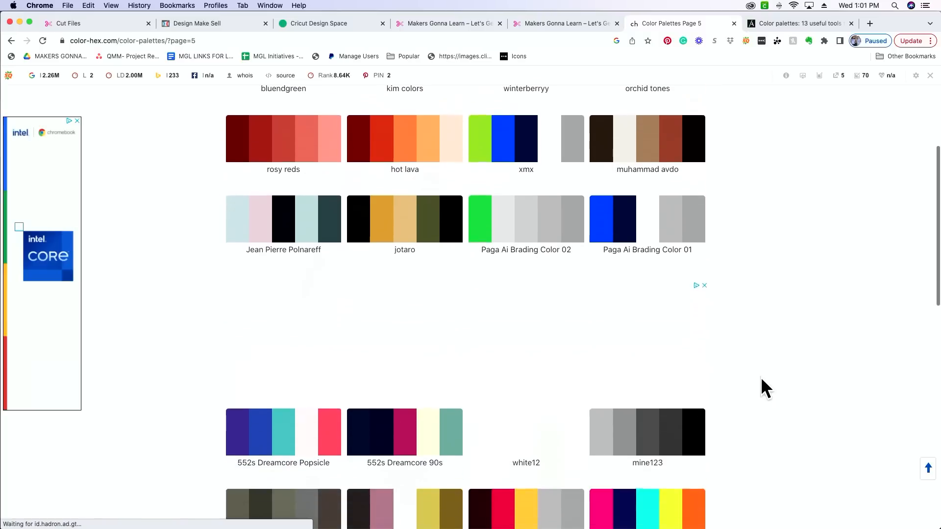
pyautogui.scroll(-2, 761, 378)
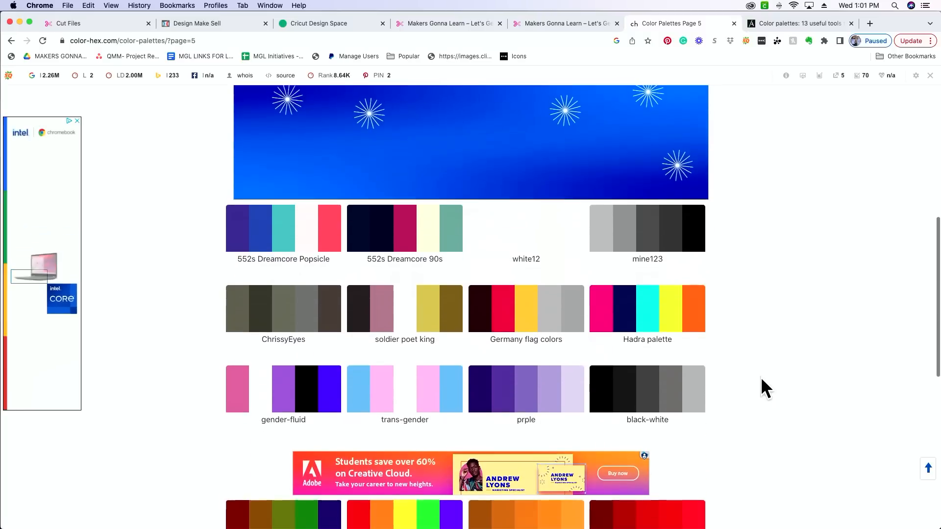
pyautogui.scroll(-2, 761, 377)
pyautogui.scroll(-1, 760, 378)
pyautogui.scroll(-2, 760, 377)
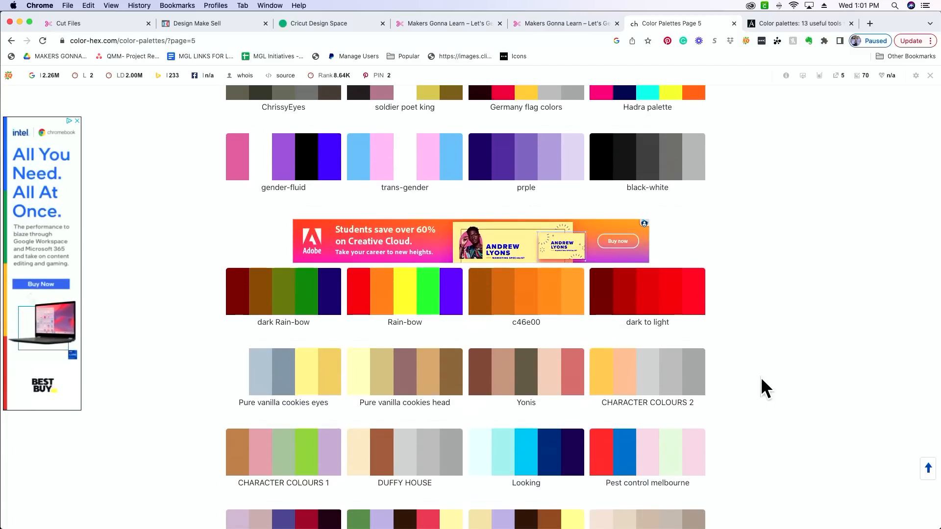
pyautogui.scroll(-1, 760, 377)
pyautogui.scroll(-1, 761, 378)
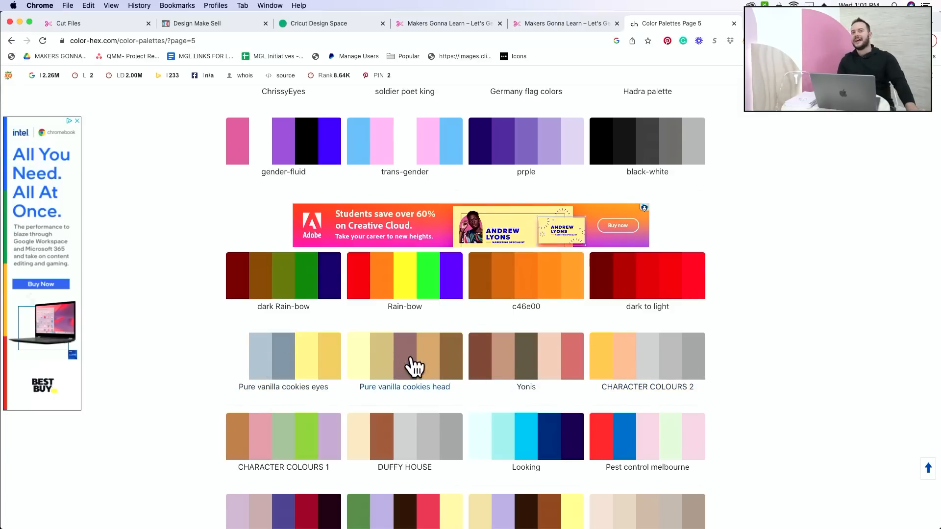
# Open the Pure vanilla cookies head palette and examine its swatches, hex codes and RGB values.
pyautogui.click(434, 371)
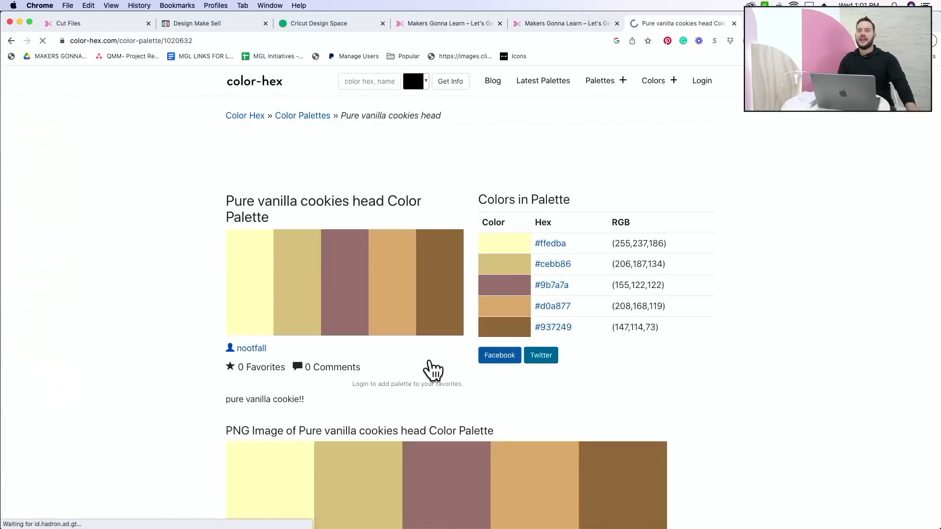
pyautogui.scroll(-3, 675, 377)
pyautogui.scroll(3, 673, 371)
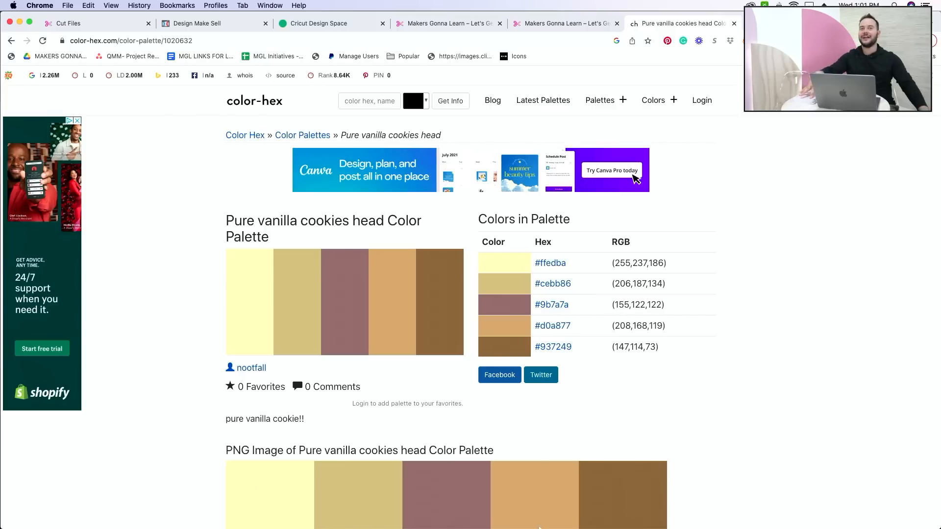
pyautogui.moveTo(490, 527)
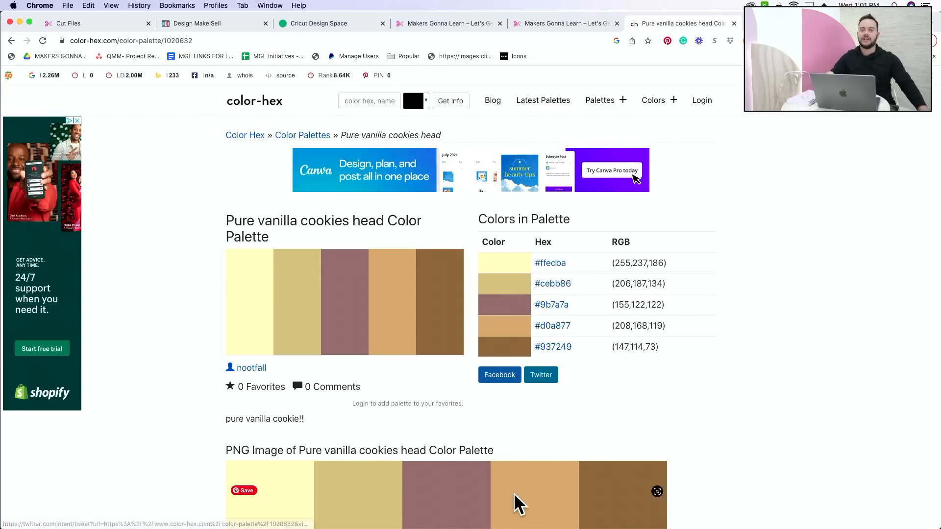
pyautogui.moveTo(436, 526)
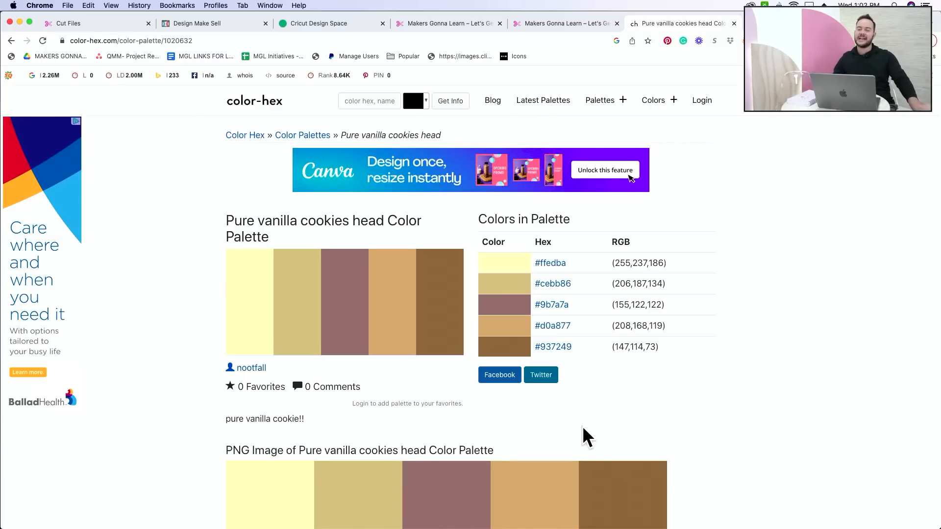
pyautogui.scroll(-5, 582, 425)
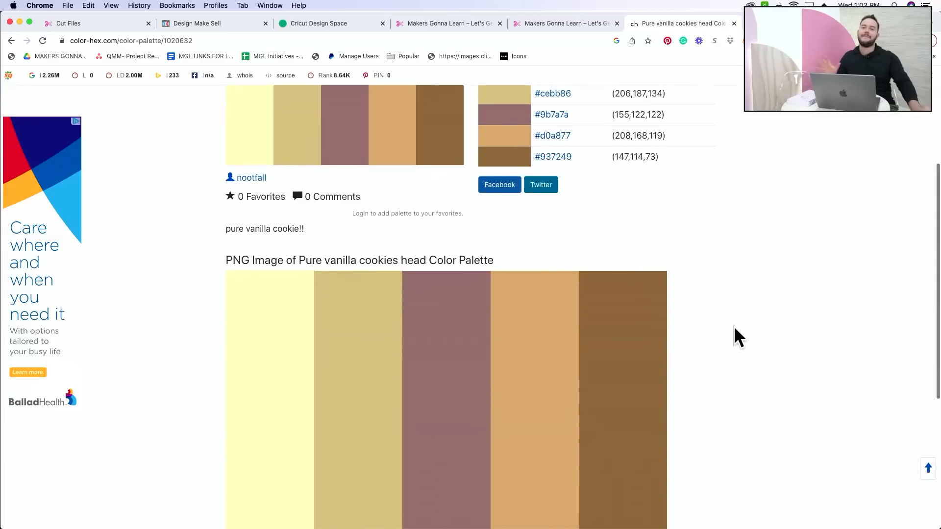
# Shrink the browser window with the palette page and shift the Cricut Design Space window so both windows stay reachable.
pyautogui.scroll(5, 733, 387)
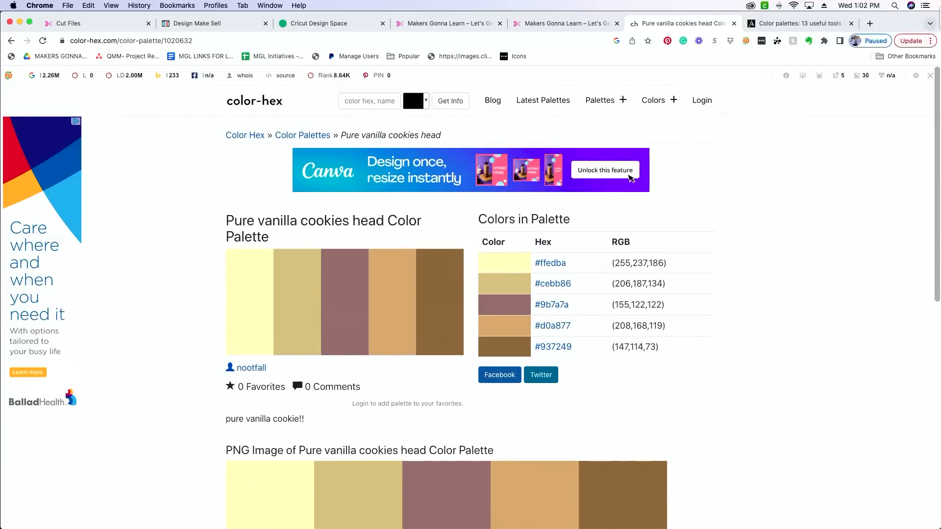
pyautogui.moveTo(934, 17); pyautogui.dragTo(531, 124)
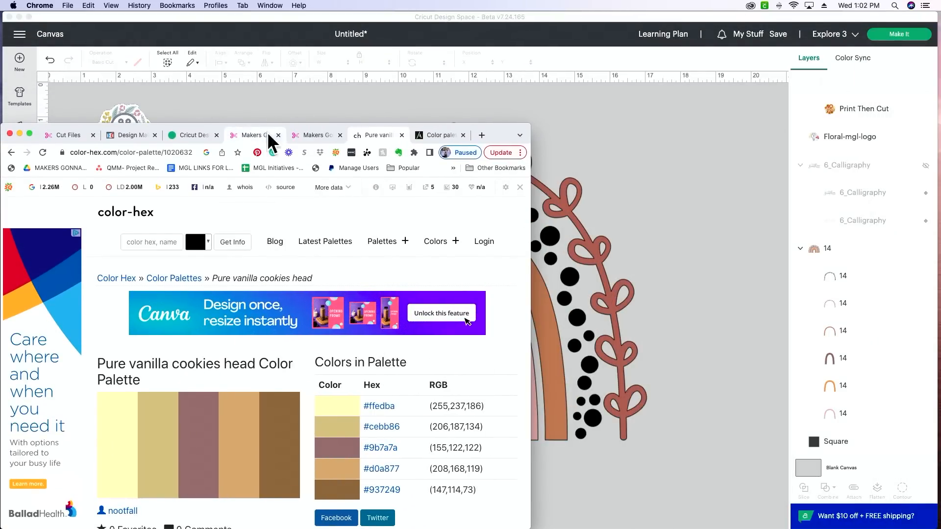
pyautogui.moveTo(938, 22); pyautogui.dragTo(862, 67)
pyautogui.moveTo(750, 64); pyautogui.dragTo(862, 14)
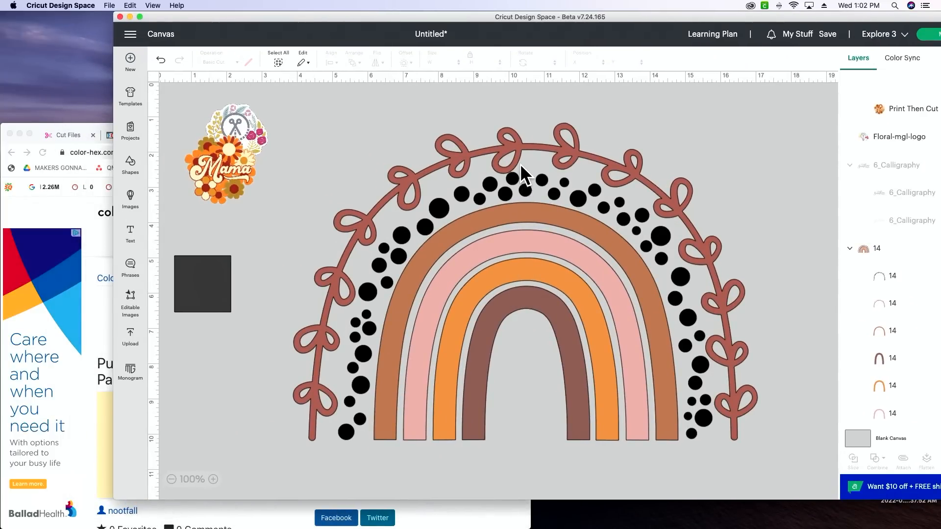
# Recolor the leafy vine layer around the rainbow with the palette's first hex color, ffedba, in Cricut Design Space.
pyautogui.click(507, 148)
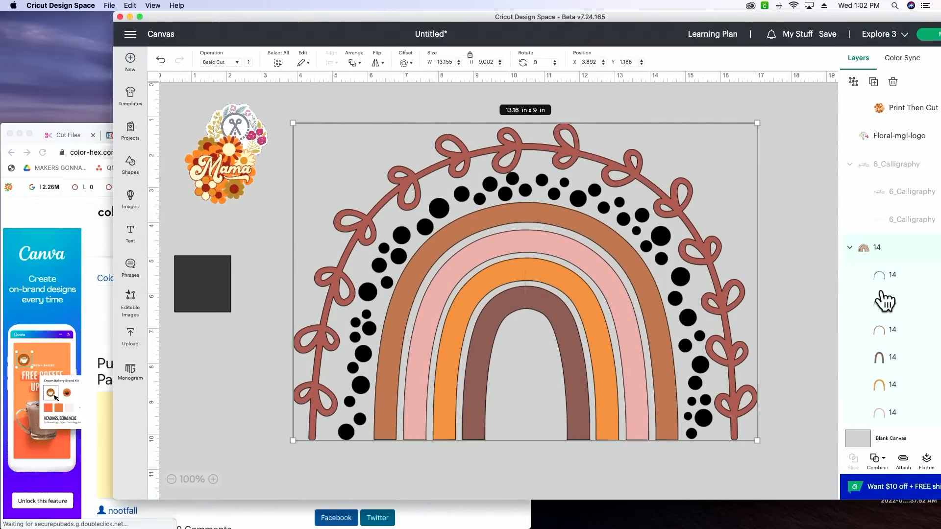
pyautogui.click(900, 304)
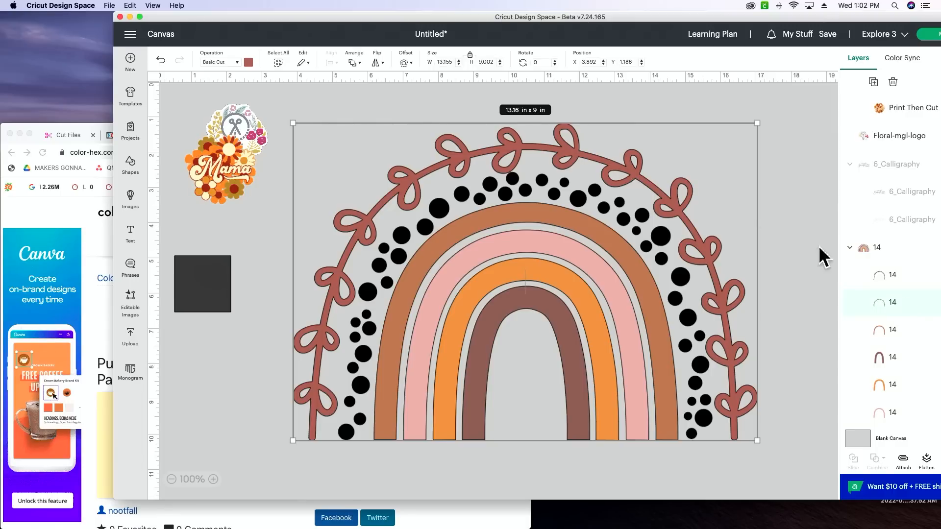
pyautogui.click(72, 213)
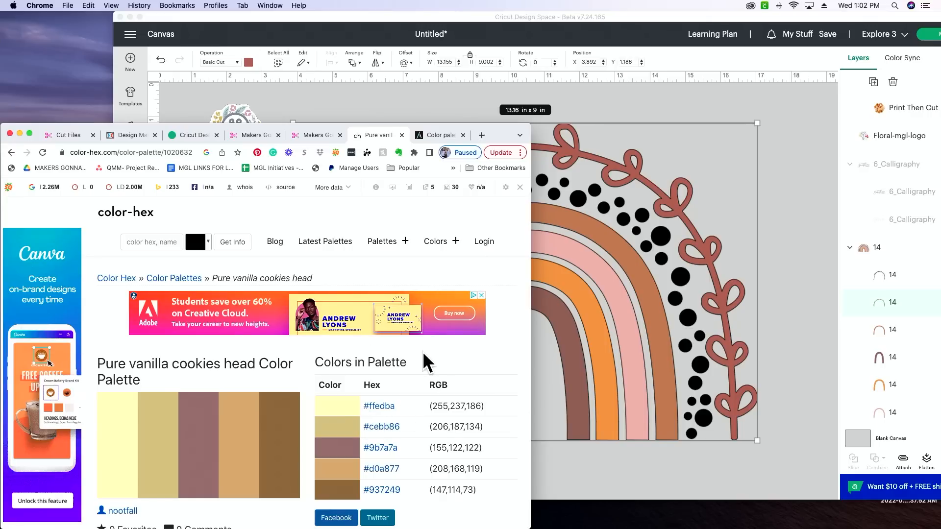
pyautogui.click(459, 20)
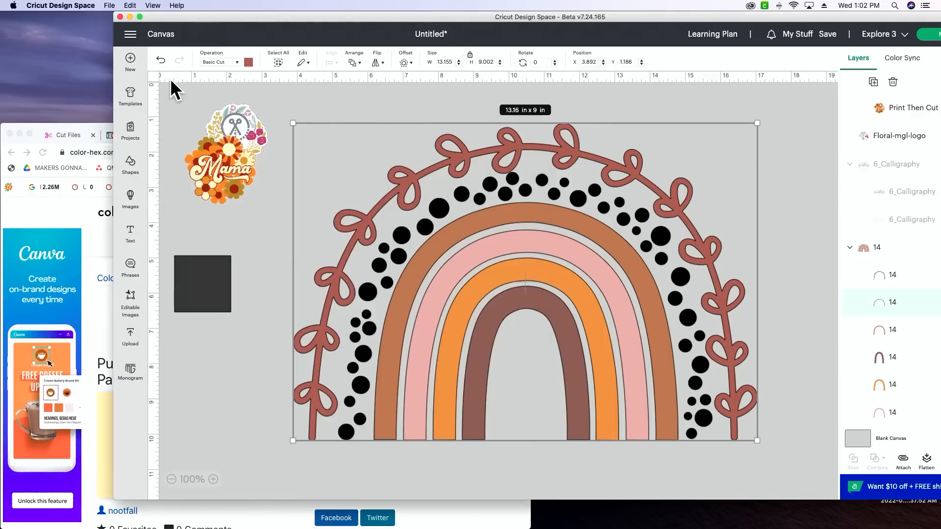
pyautogui.click(249, 63)
pyautogui.click(279, 185)
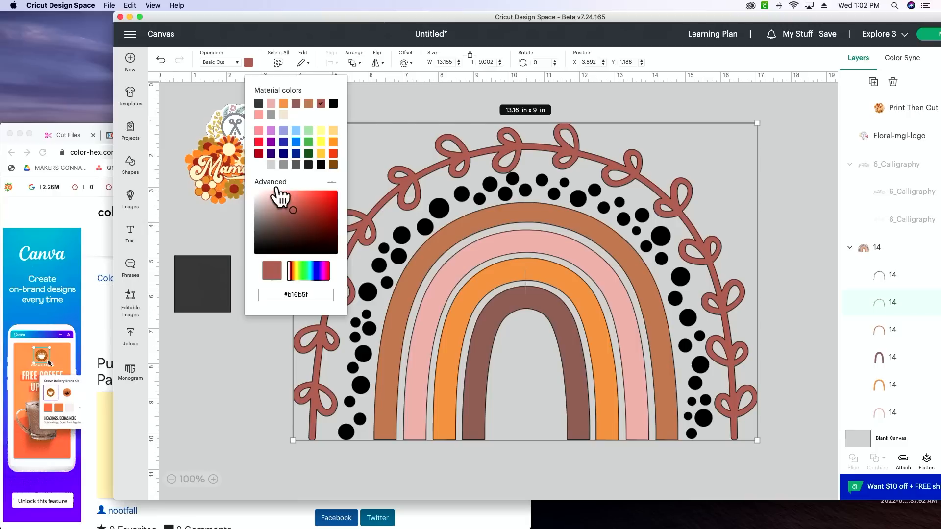
pyautogui.tripleClick(304, 294)
pyautogui.press('BackSpace')
pyautogui.press('BackSpace')
pyautogui.press('BackSpace')
pyautogui.write('ffedba')
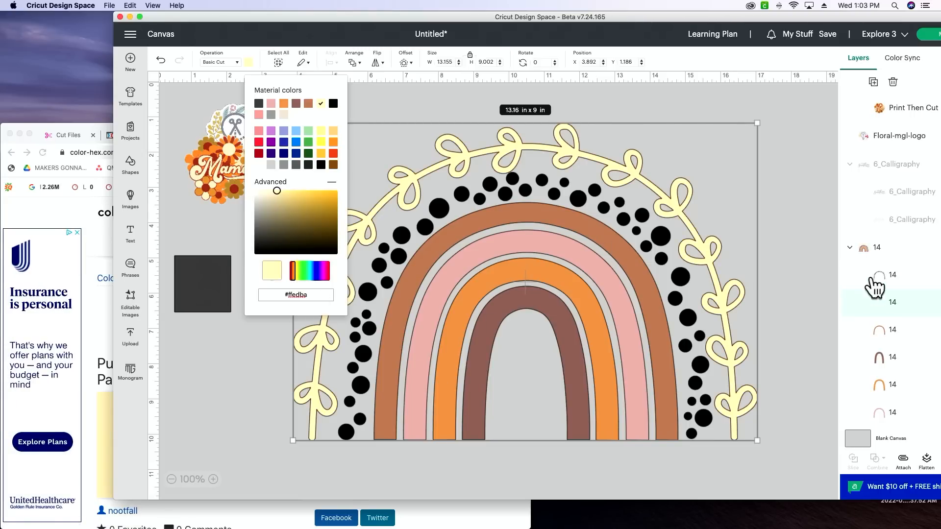
# Select the outermost arch layer, switch to Chrome and copy the hex code #cebb86 from the Pure vanilla cookies head palette.
pyautogui.click(894, 333)
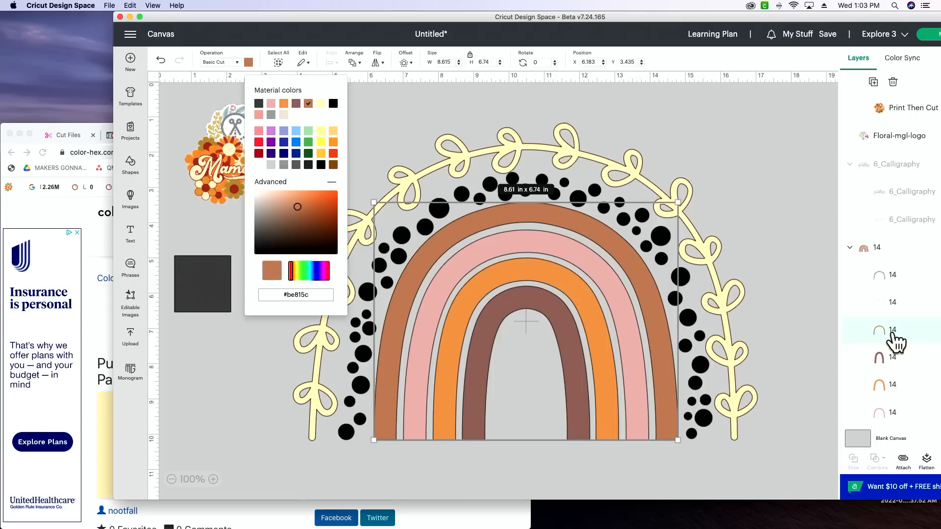
pyautogui.click(91, 241)
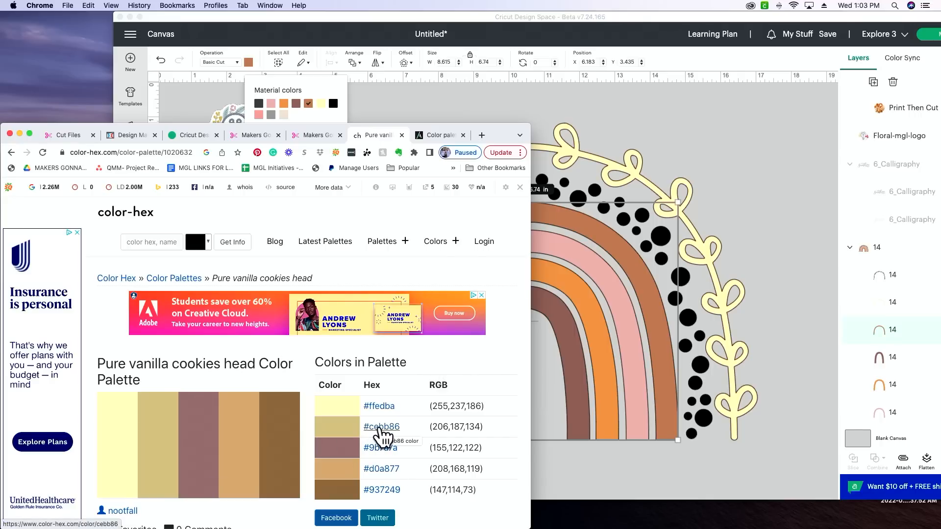
pyautogui.click(392, 437)
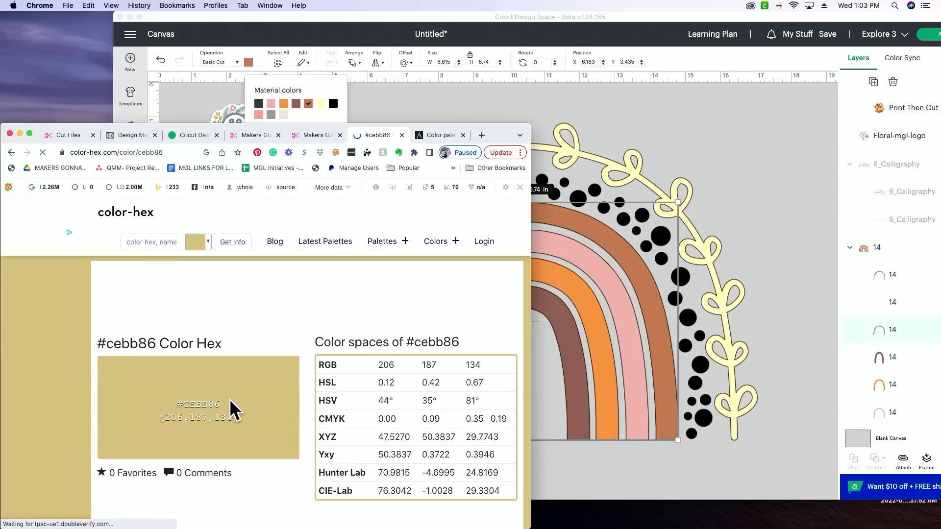
pyautogui.moveTo(222, 403); pyautogui.dragTo(190, 404)
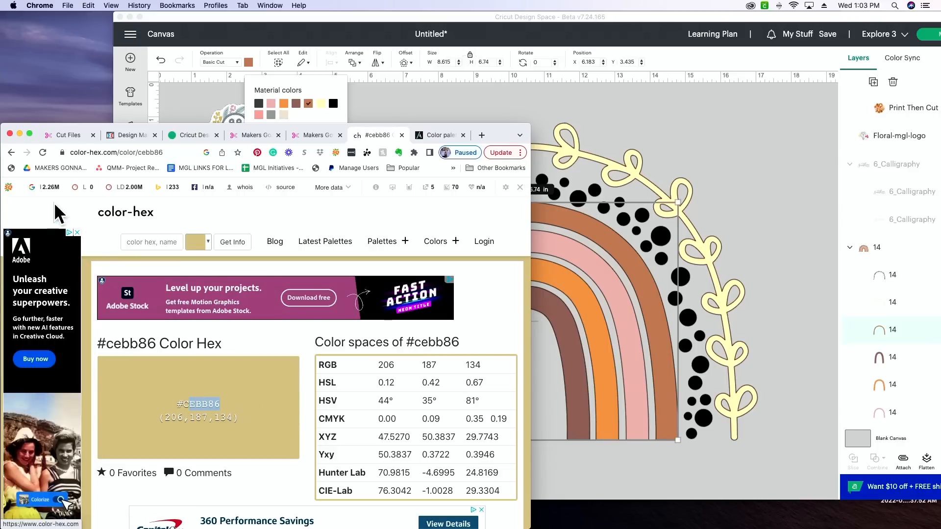
pyautogui.moveTo(495, 136); pyautogui.dragTo(622, 98)
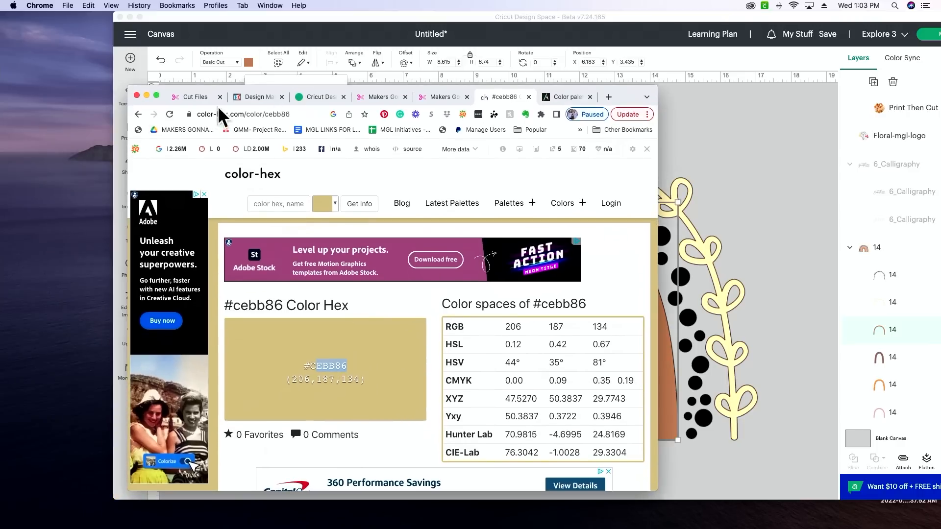
pyautogui.click(138, 115)
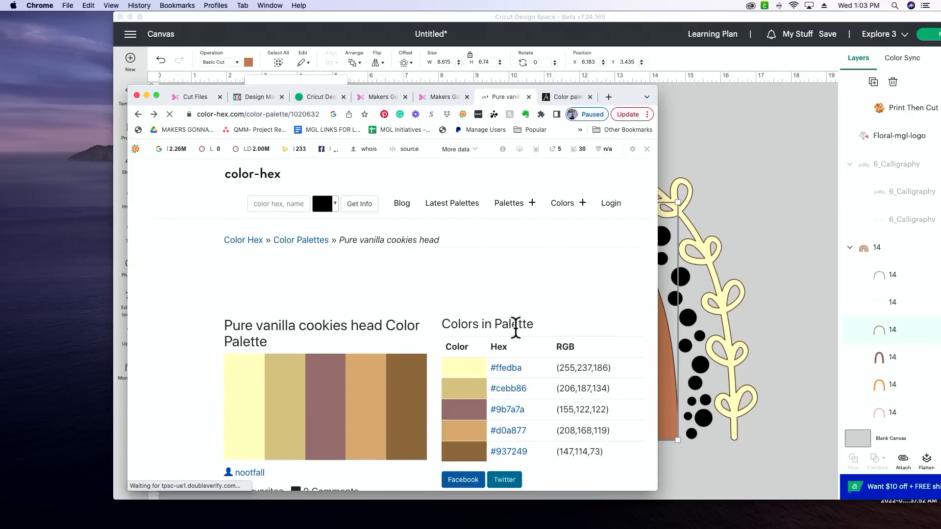
pyautogui.moveTo(530, 386); pyautogui.dragTo(492, 389)
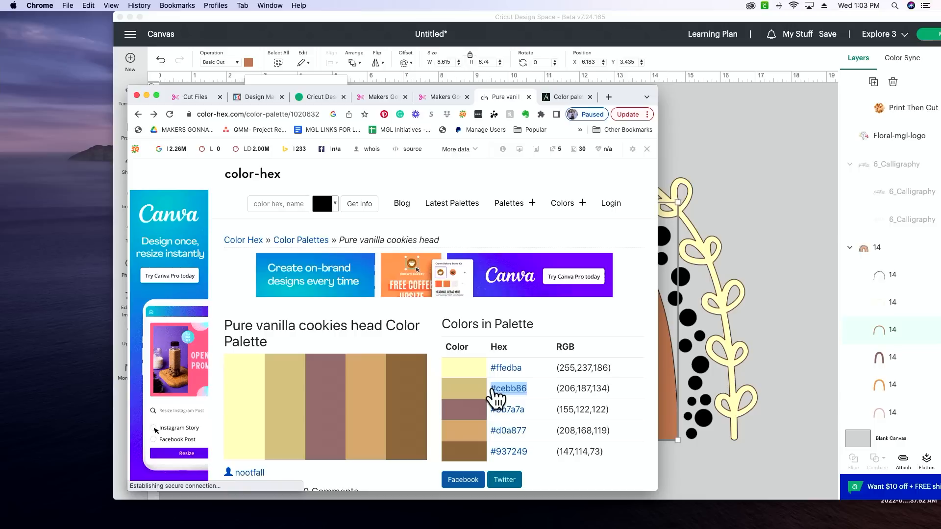
# Return to Cricut Design Space and set the outermost arch's color to #cebb86.
pyautogui.click(648, 14)
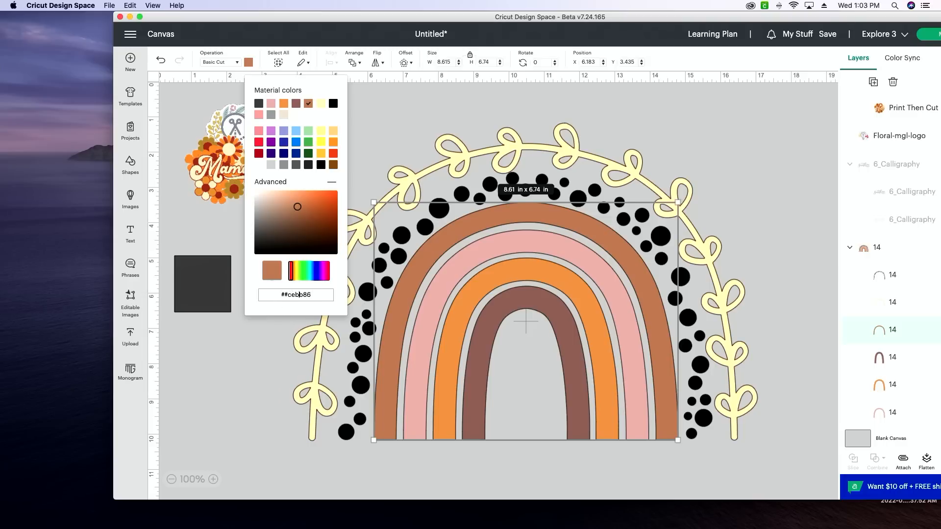
pyautogui.press('Return')
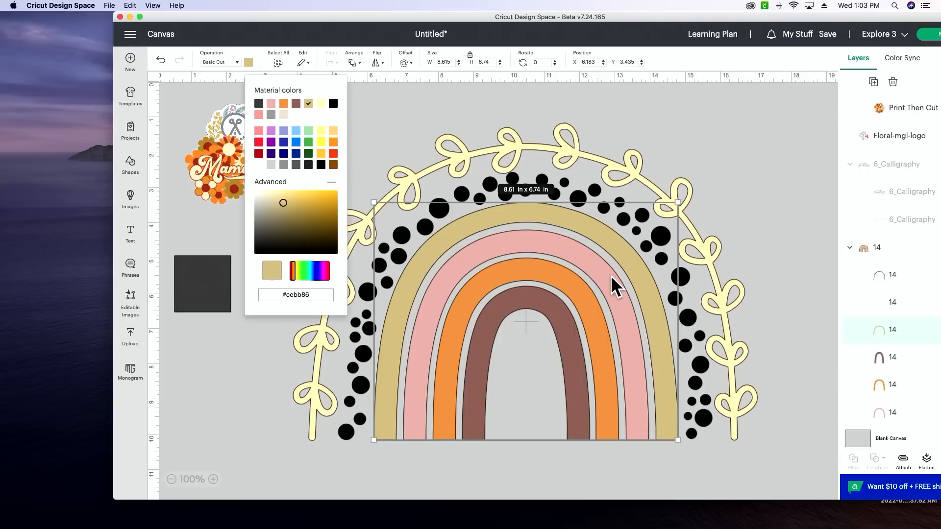
pyautogui.click(613, 287)
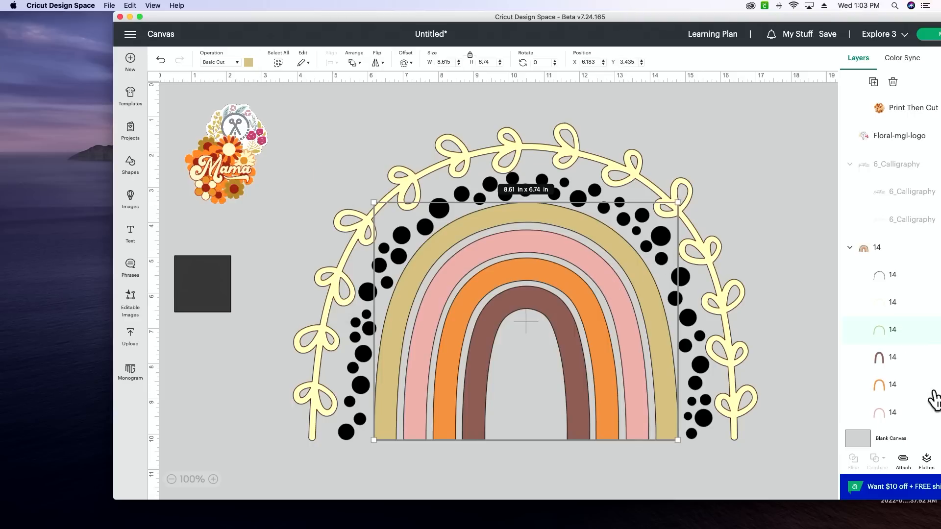
# Select the pink arch layer, switch to Chrome and copy the hex code 9b7a7a from the palette page.
pyautogui.click(914, 362)
pyautogui.scroll(-1, 910, 375)
pyautogui.click(901, 387)
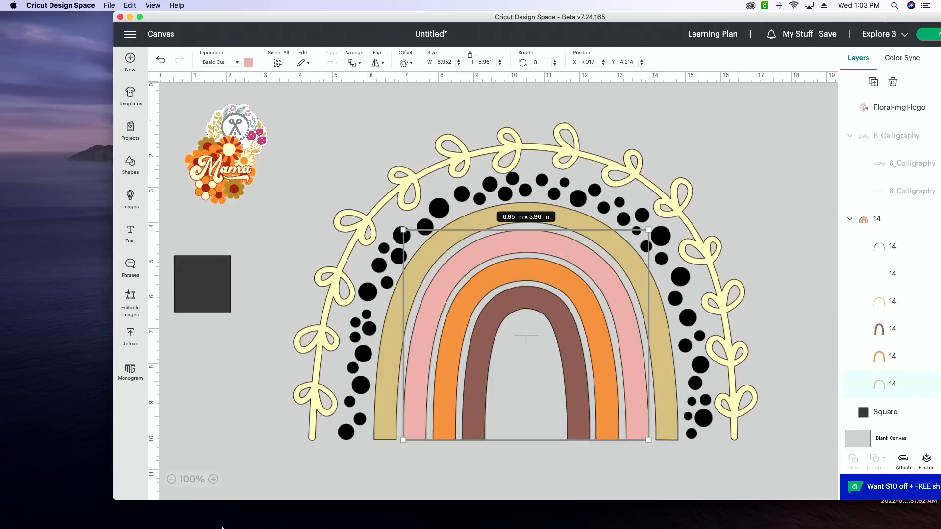
pyautogui.click(380, 513)
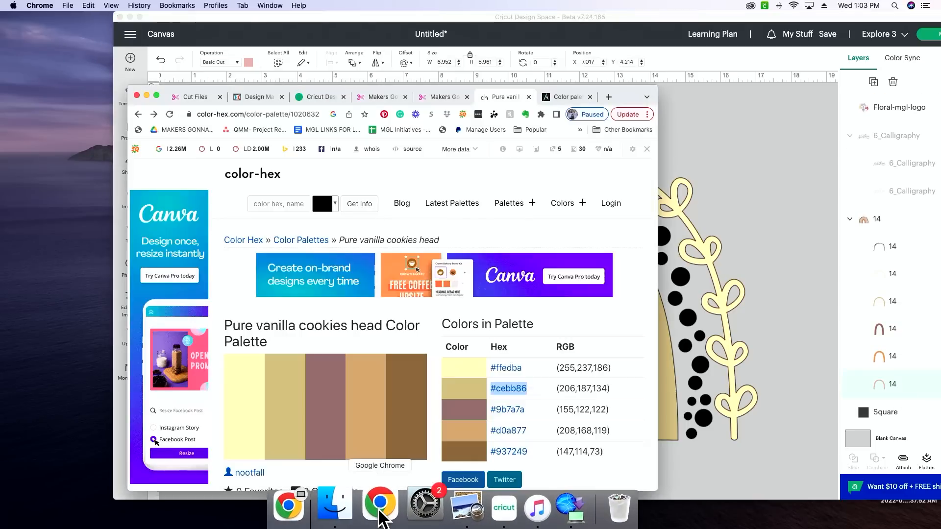
pyautogui.moveTo(531, 409); pyautogui.dragTo(498, 414)
pyautogui.press('super+c')
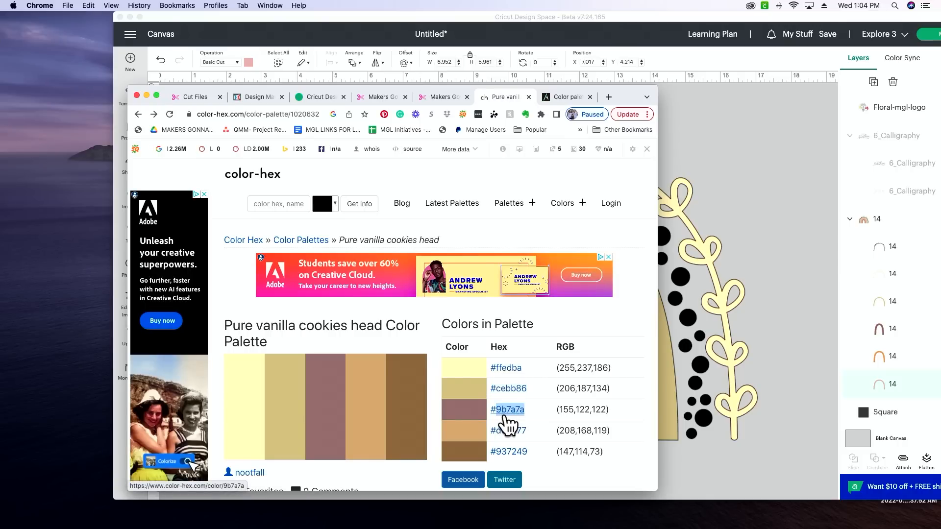
# Switch back to Cricut Design Space and replace the pink arch's color with 9b7a7a.
pyautogui.click(740, 221)
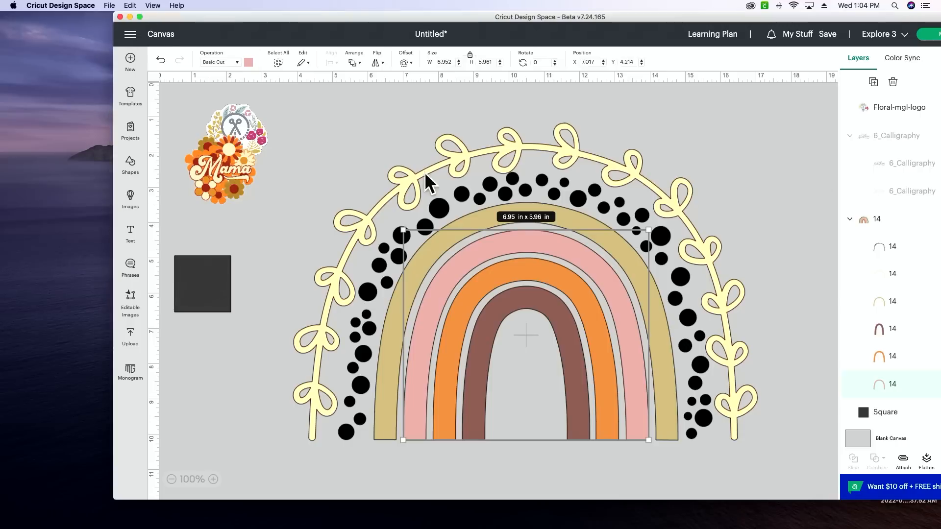
pyautogui.click(248, 62)
pyautogui.click(311, 294)
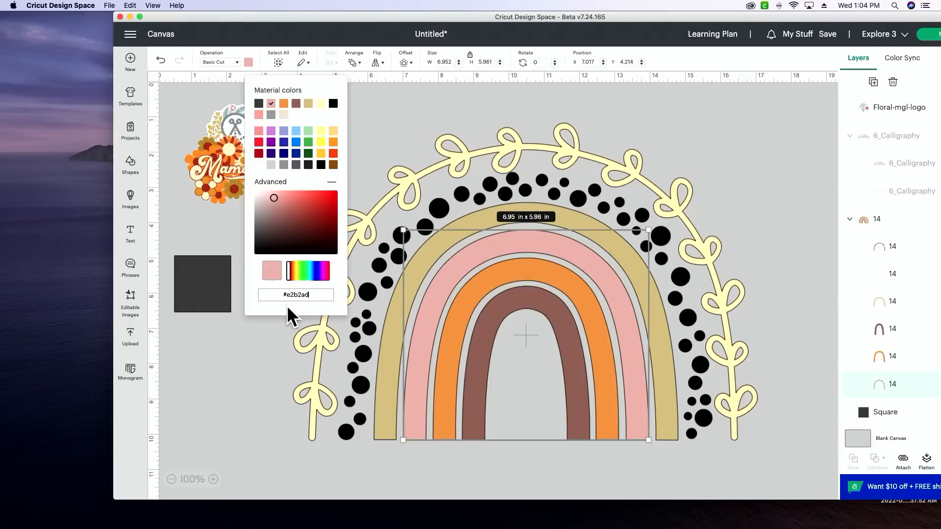
pyautogui.tripleClick(286, 297)
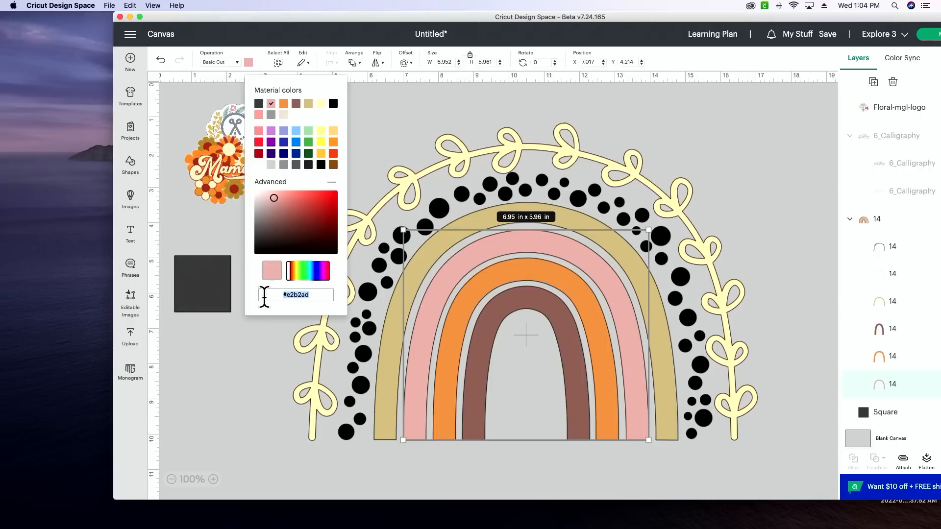
pyautogui.press('super+v')
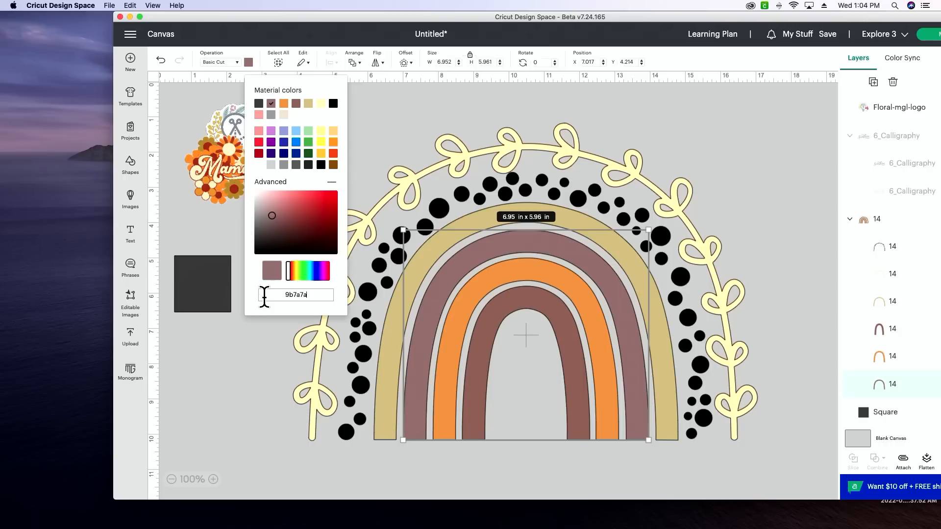
# Recolor the orange arch layer with the hex code d0a877 copied from the palette page in Chrome.
pyautogui.click(894, 358)
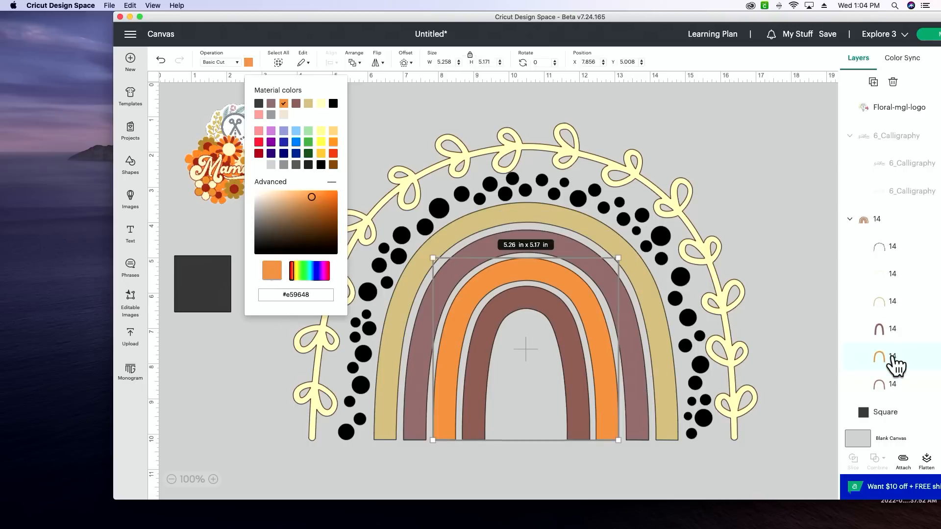
pyautogui.click(385, 519)
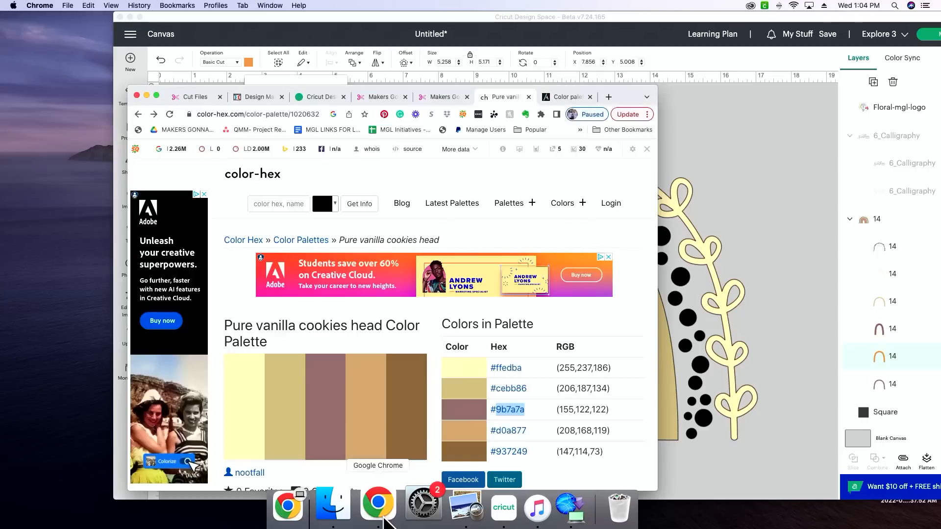
pyautogui.doubleClick(497, 434)
pyautogui.press('super+c')
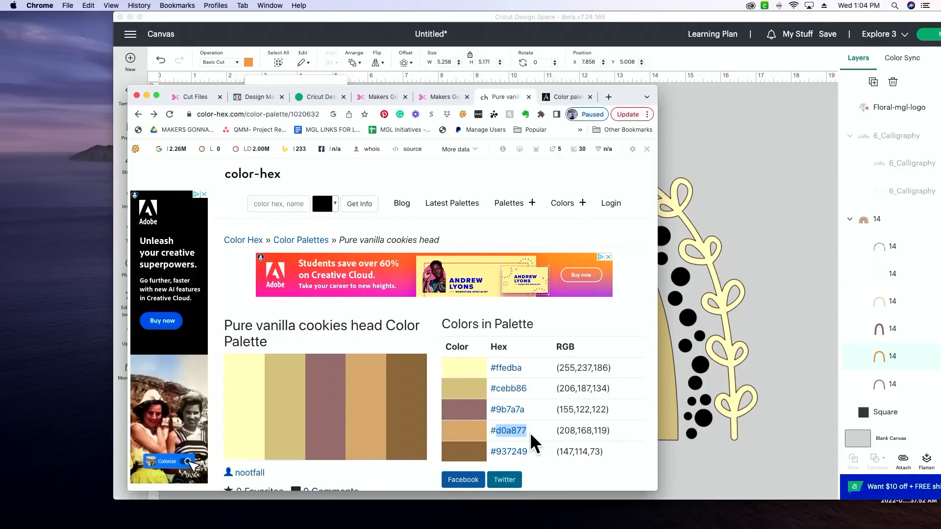
pyautogui.click(762, 281)
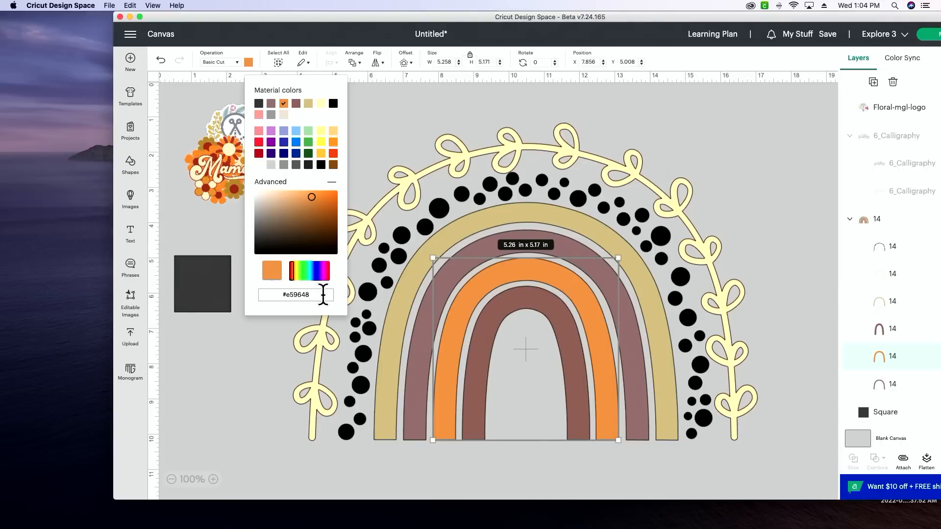
pyautogui.press('super+v')
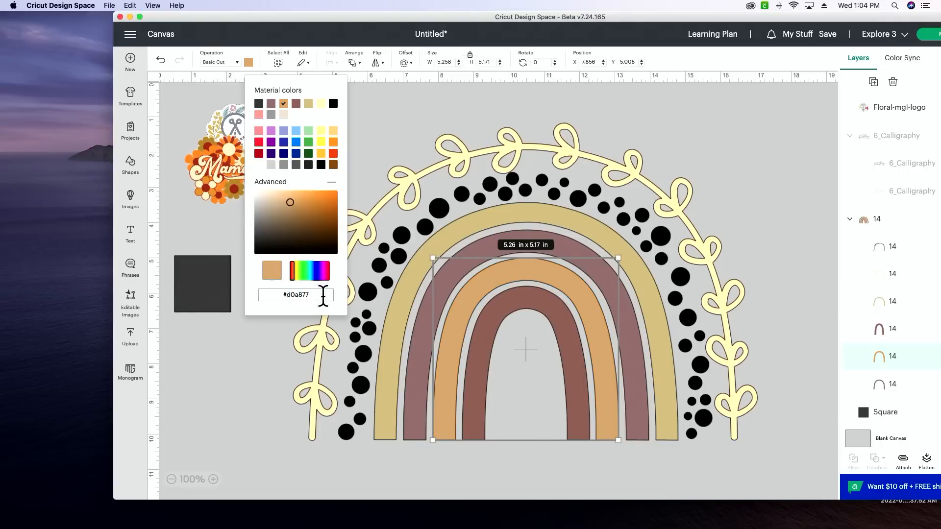
# Recolor the innermost arch layer with the hex code 937249 copied from the palette page in Chrome.
pyautogui.click(903, 385)
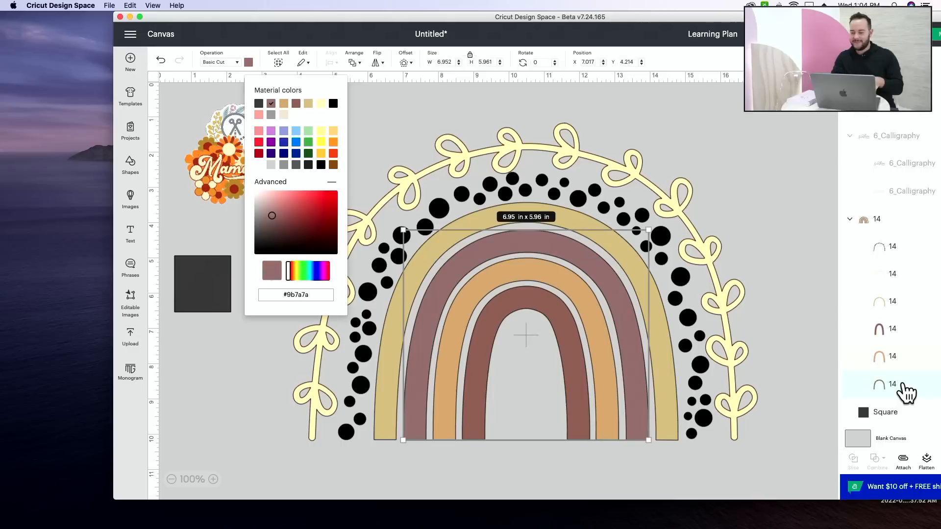
pyautogui.click(909, 332)
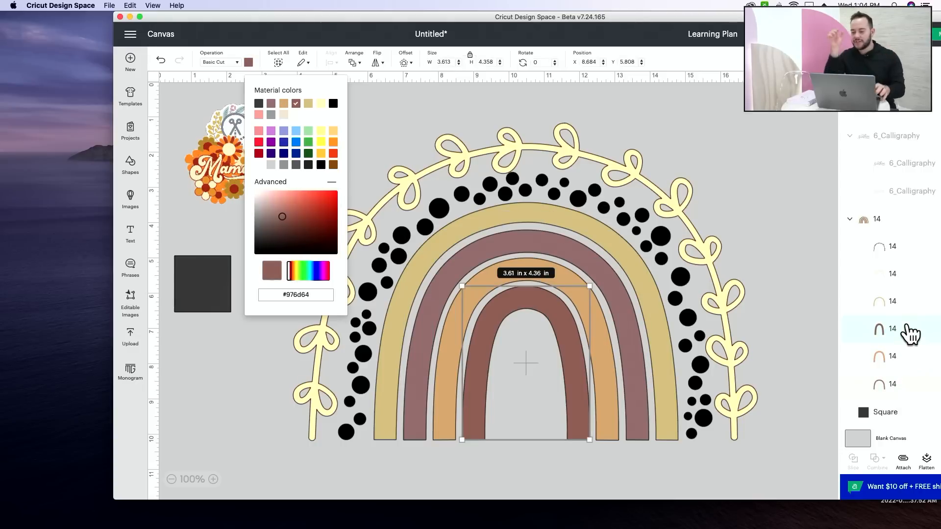
pyautogui.moveTo(460, 527)
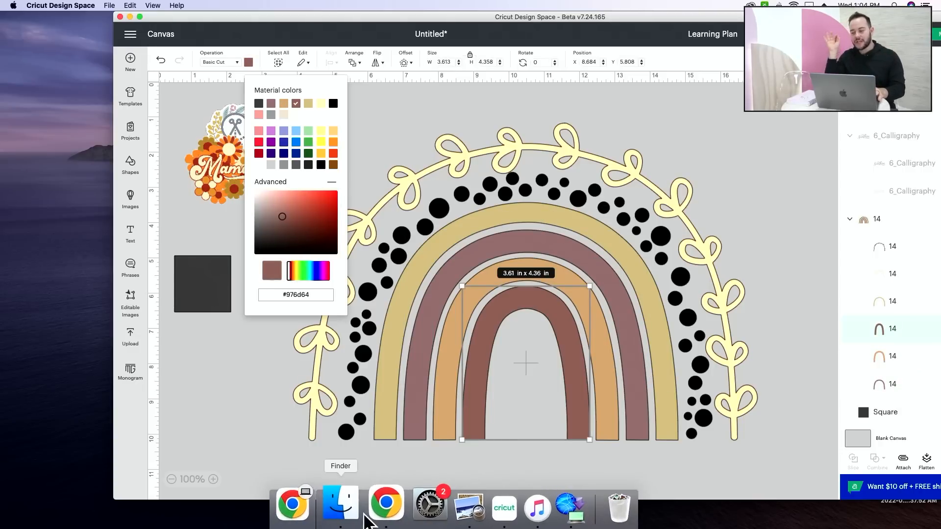
pyautogui.click(386, 503)
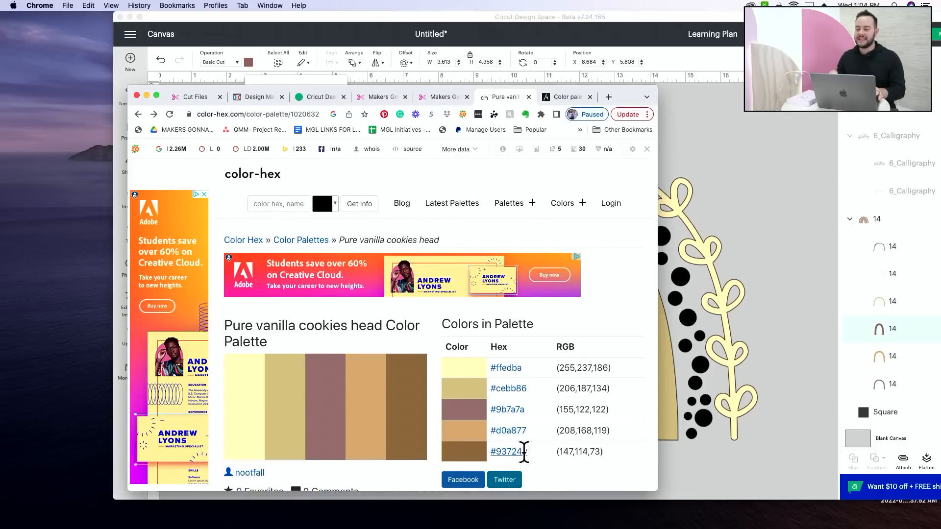
pyautogui.doubleClick(497, 451)
pyautogui.press('super+c')
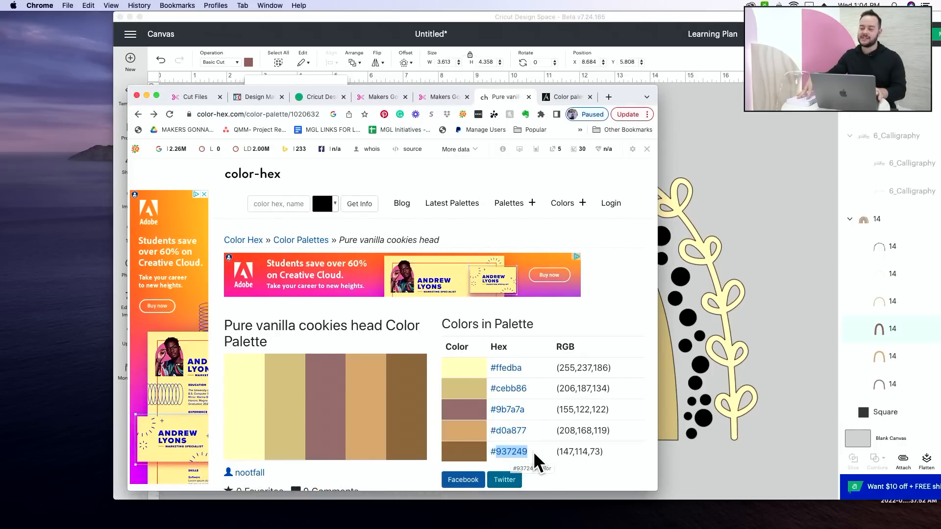
pyautogui.click(772, 387)
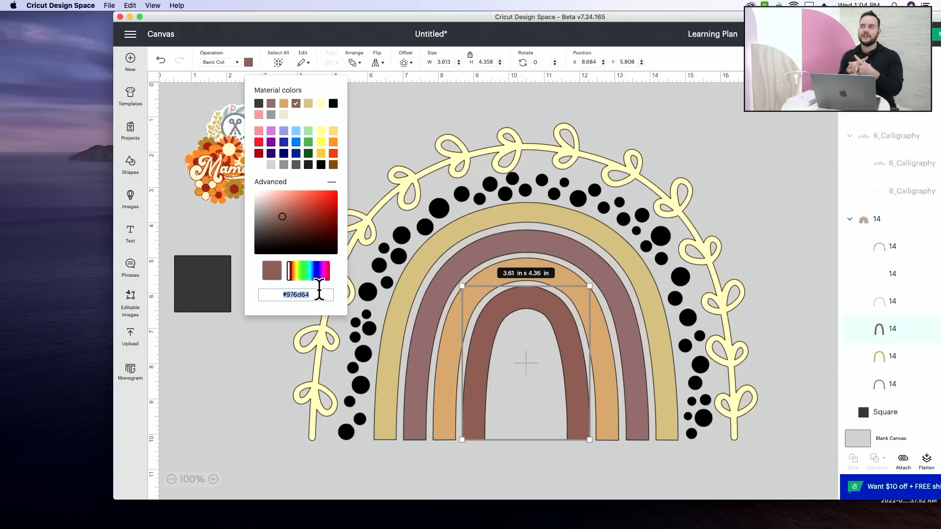
pyautogui.press('super+v')
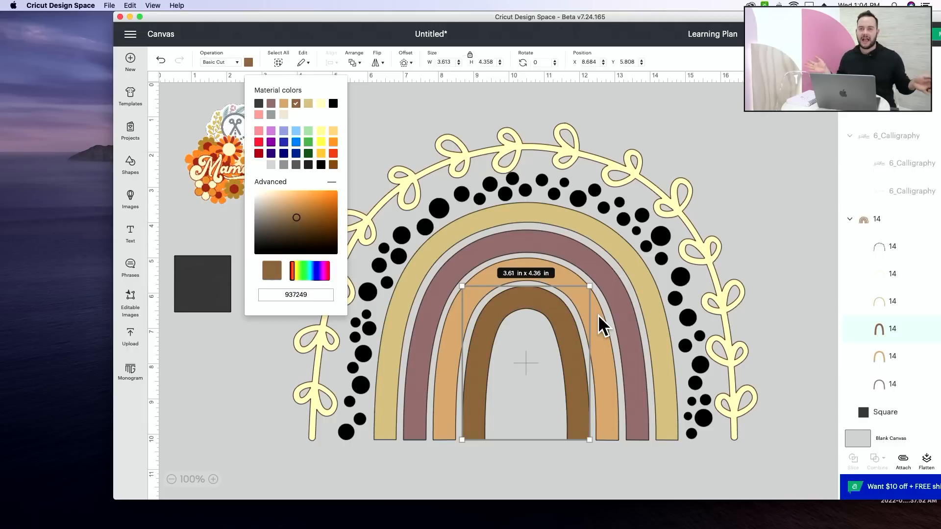
# Recolor the black dots layer with the existing material color #9b7a7a and maximize the Cricut Design Space window.
pyautogui.click(907, 254)
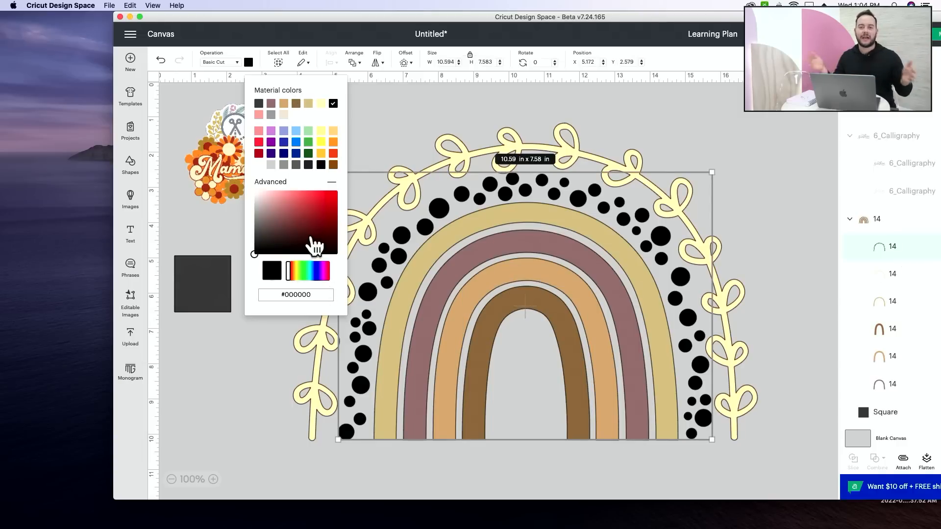
pyautogui.click(271, 104)
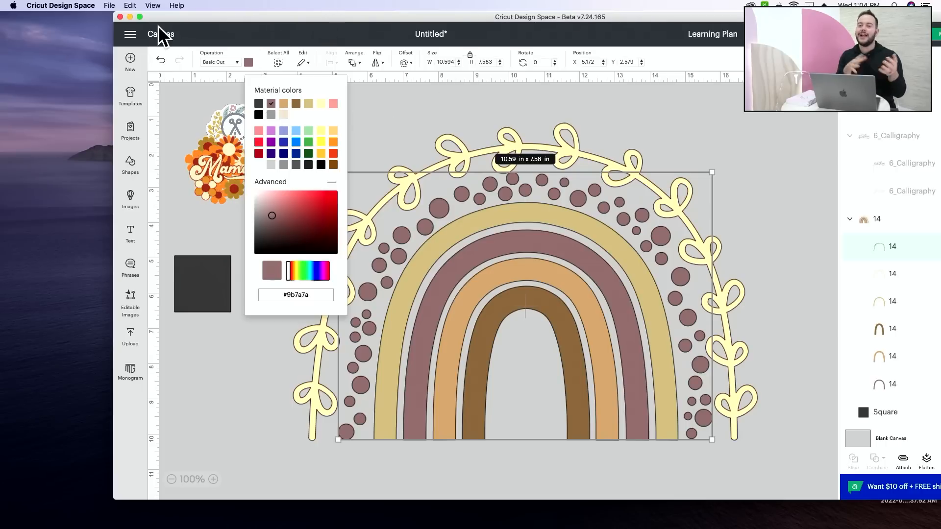
pyautogui.click(140, 17)
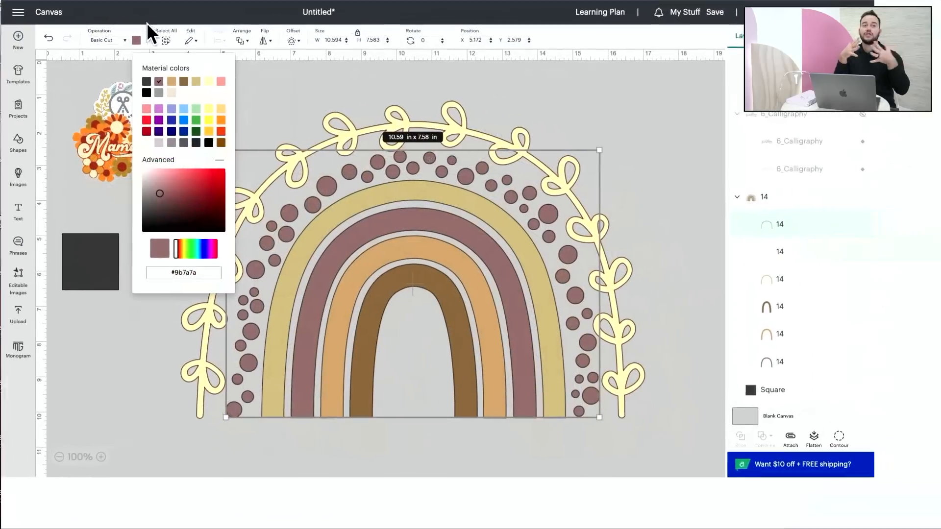
pyautogui.click(693, 227)
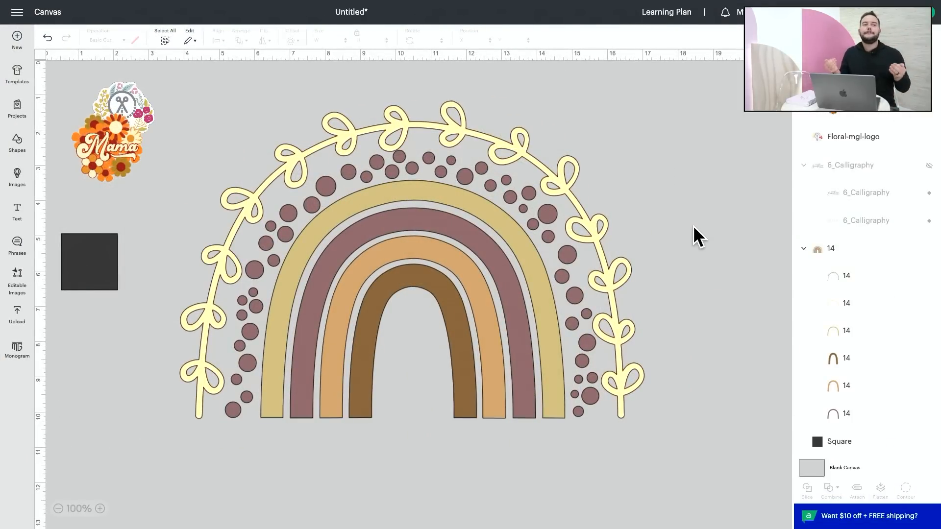
# Recolor the leafy vine layer around the rainbow with the existing material color #d0a877.
pyautogui.click(857, 307)
pyautogui.click(134, 41)
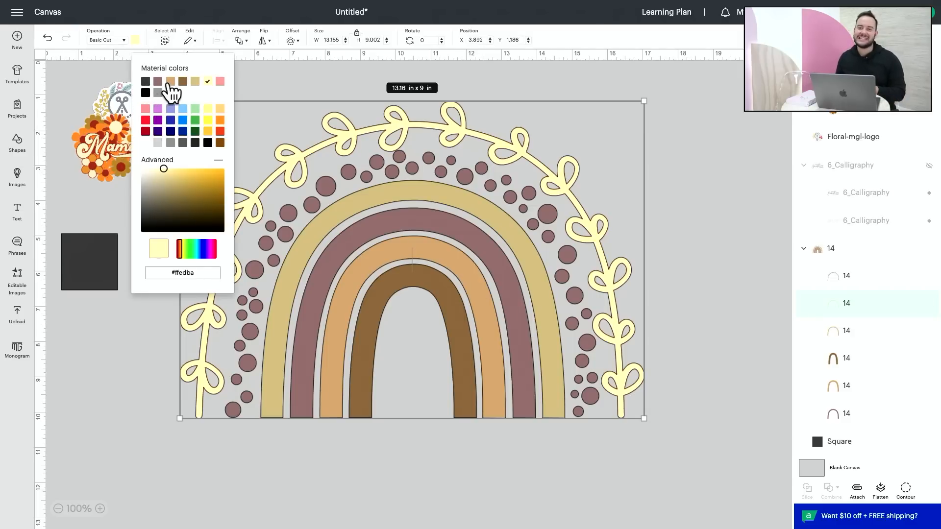
pyautogui.click(170, 82)
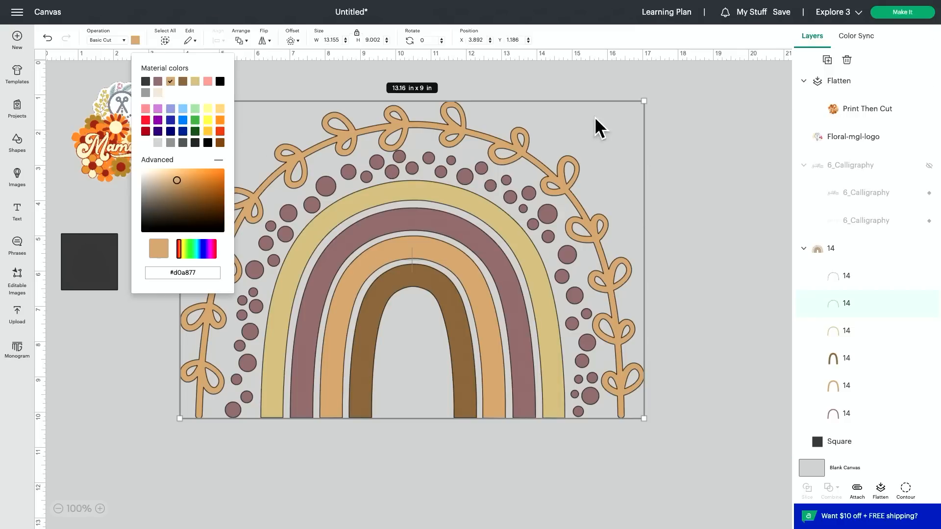
pyautogui.click(670, 184)
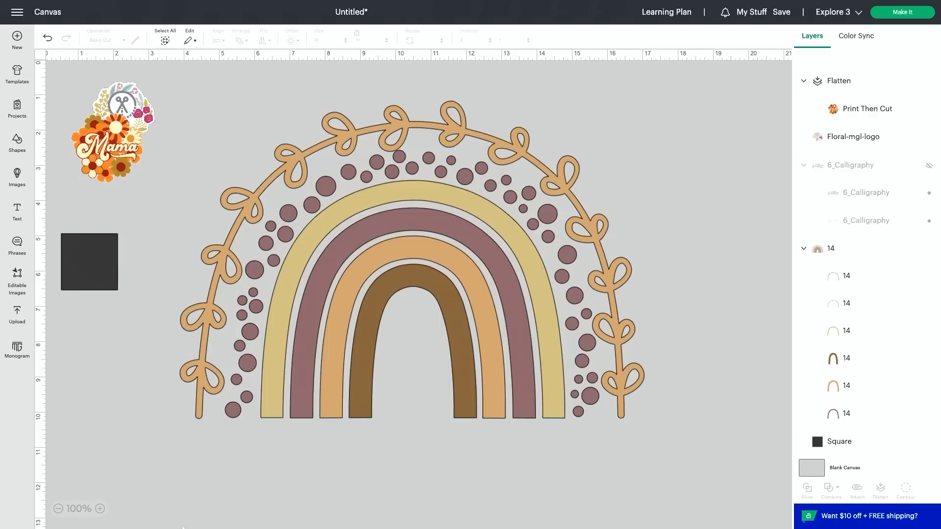
# Switch to Chrome, copy the hex code ffedba from the palette page and return to Cricut Design Space.
pyautogui.moveTo(274, 527)
pyautogui.click(380, 503)
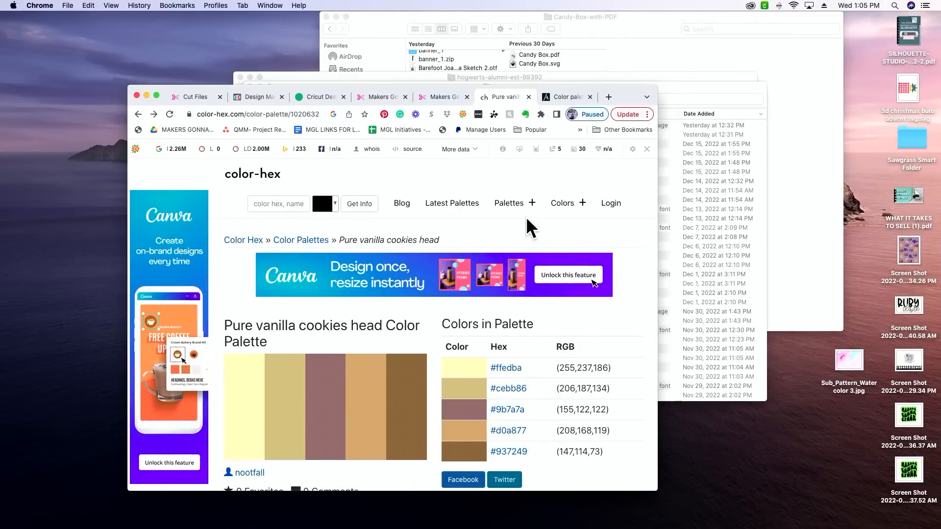
pyautogui.click(157, 94)
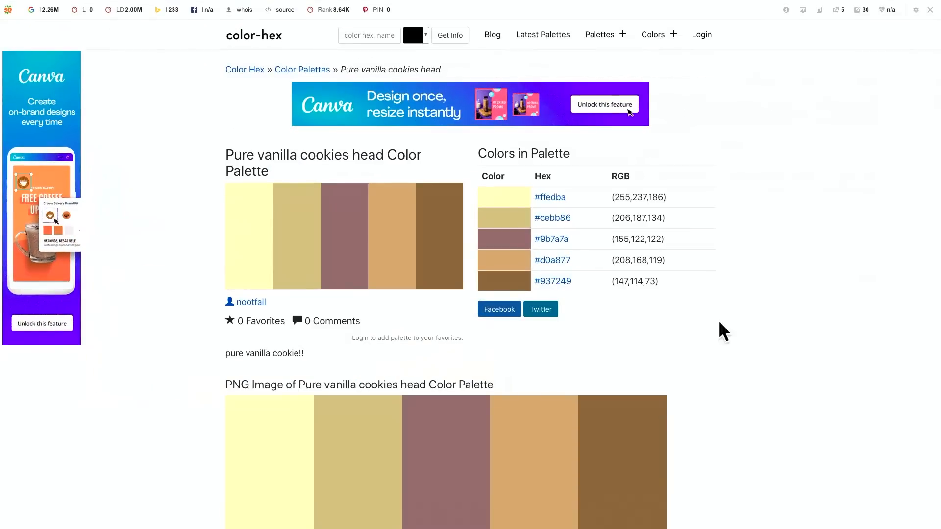
pyautogui.moveTo(564, 199); pyautogui.dragTo(540, 199)
pyautogui.hotkey('ctrl', 'c')
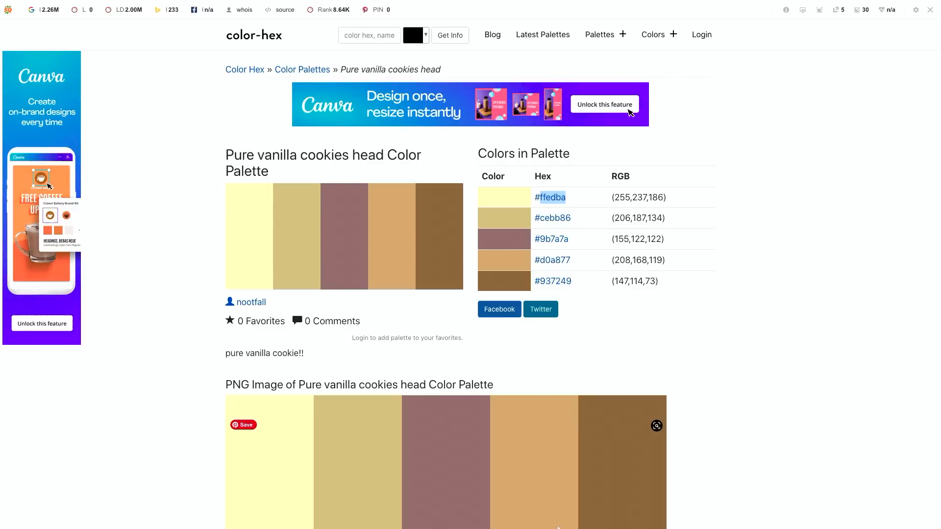
pyautogui.moveTo(443, 520)
pyautogui.click(478, 512)
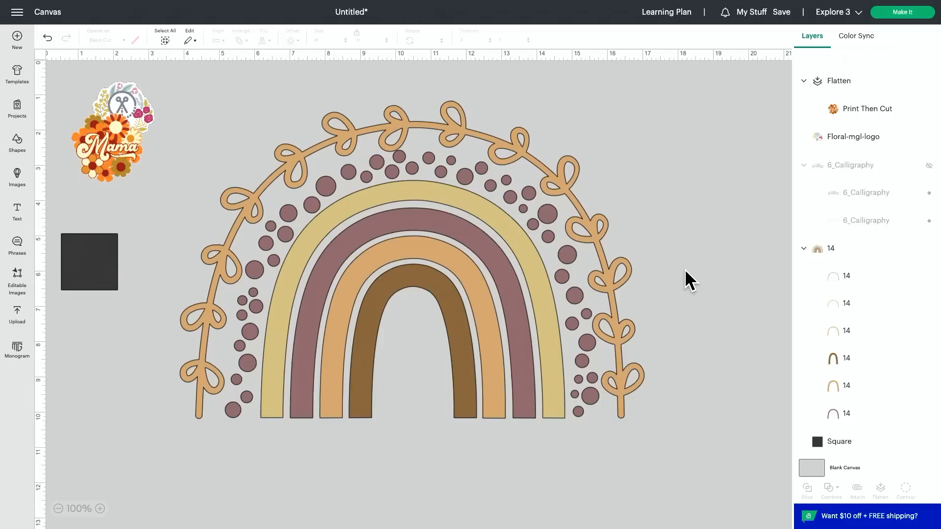
# Apply a welded offset with rounded corners and a 0.15 in distance to the whole rainbow design.
pyautogui.moveTo(675, 266); pyautogui.dragTo(405, 366)
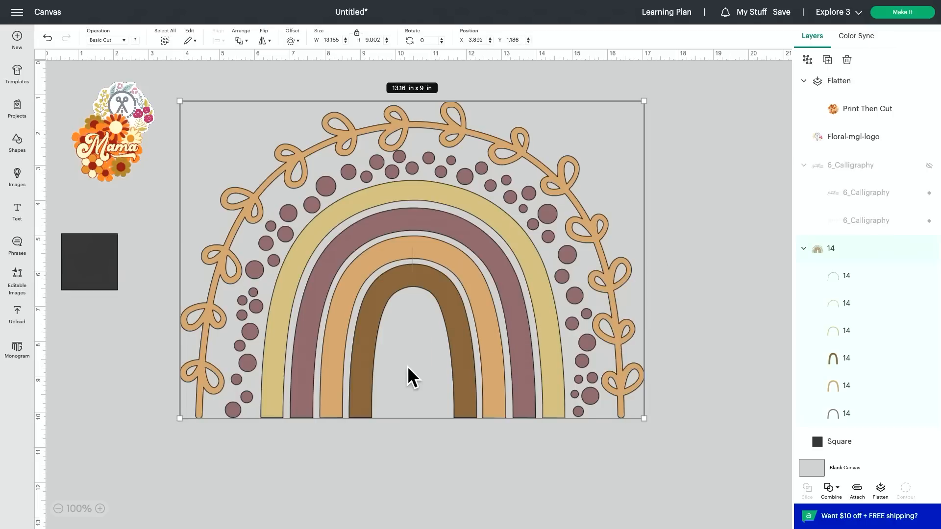
pyautogui.click(292, 41)
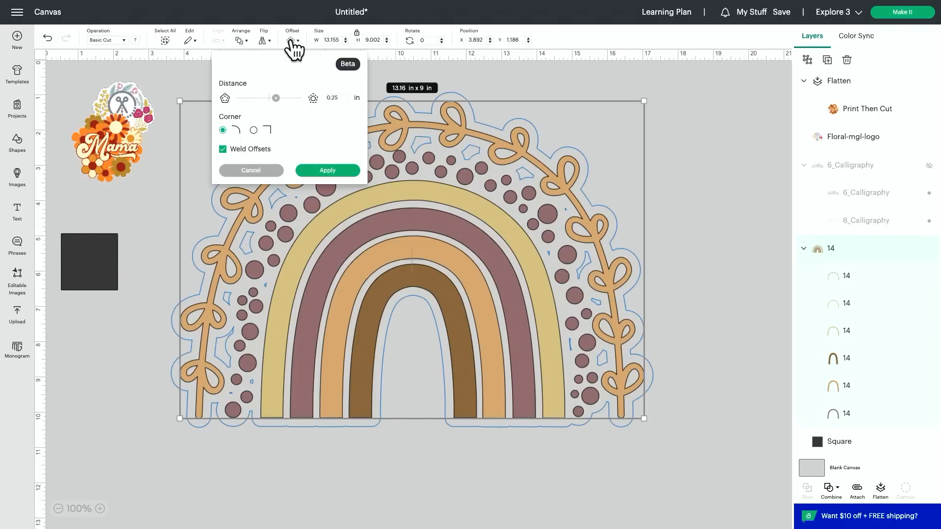
pyautogui.click(341, 98)
pyautogui.press('BackSpace')
pyautogui.press('BackSpace')
pyautogui.write('15')
pyautogui.press('Return')
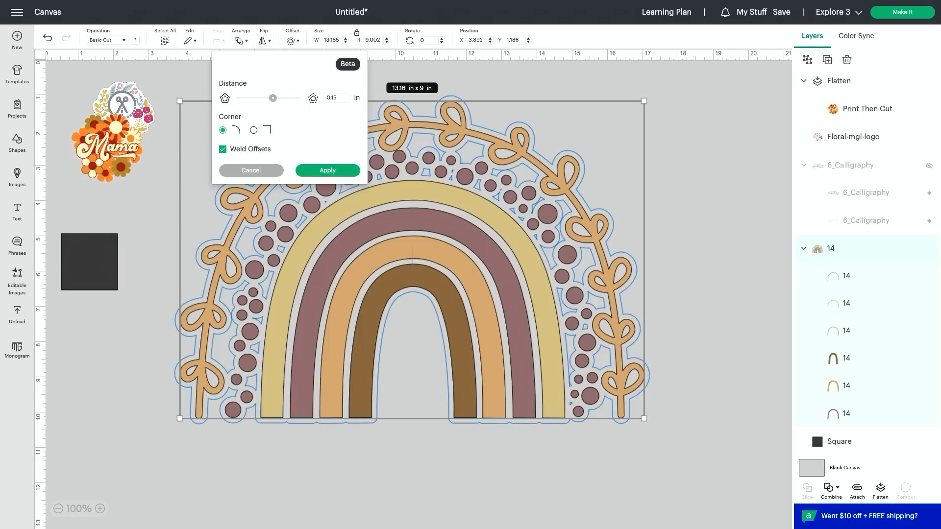
pyautogui.click(332, 171)
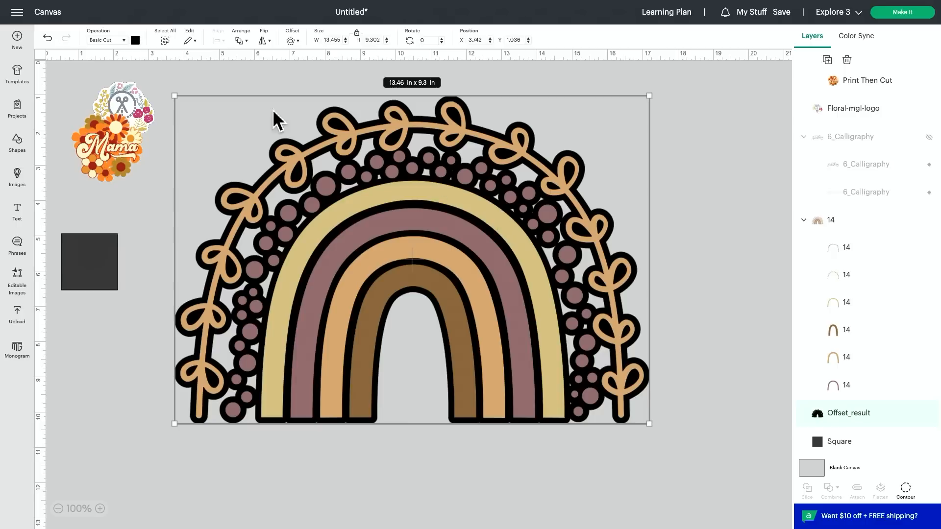
# Recolor the black offset layer with the copied hex code ffedba and lighten the shade slightly.
pyautogui.click(135, 40)
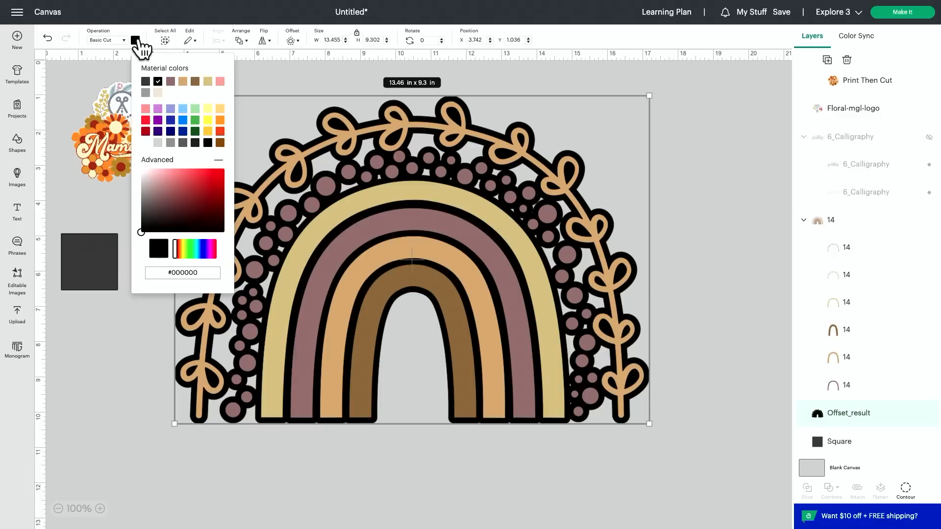
pyautogui.tripleClick(207, 274)
pyautogui.hotkey('ctrl', 'v')
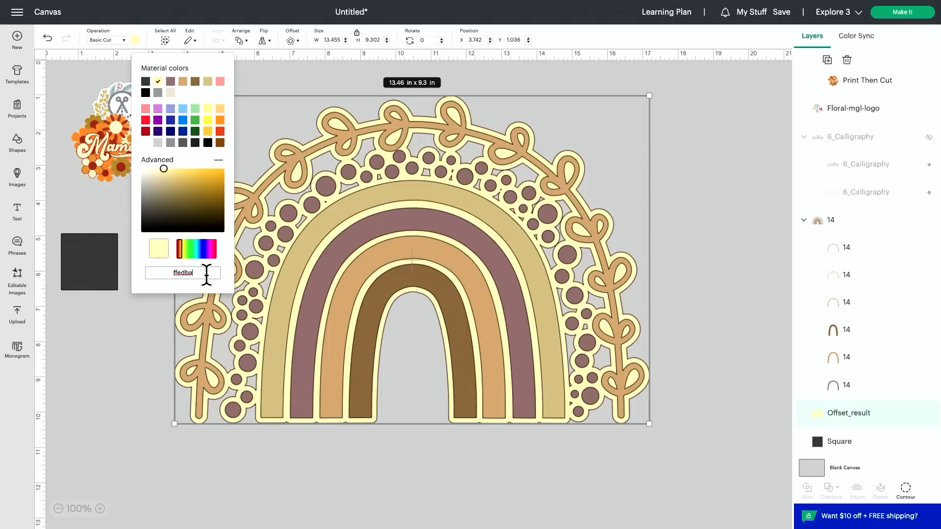
pyautogui.moveTo(162, 169); pyautogui.dragTo(151, 170)
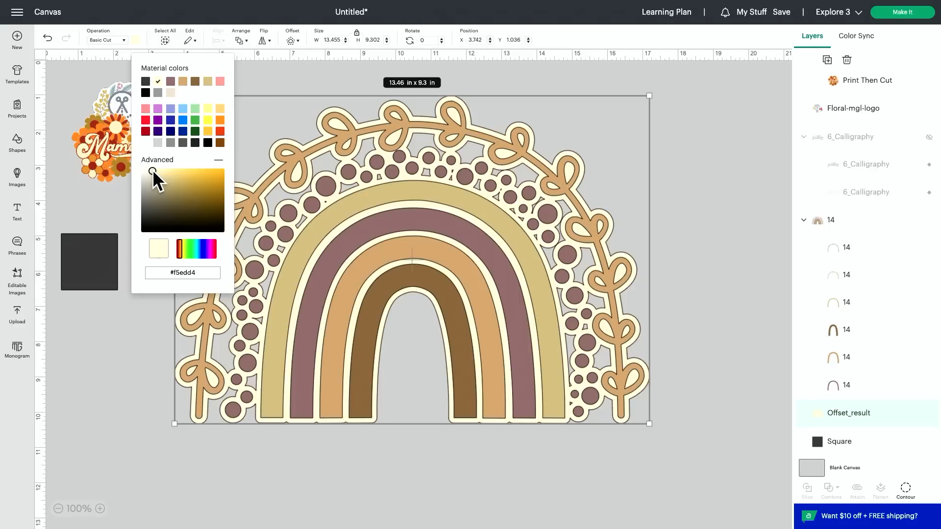
pyautogui.click(658, 147)
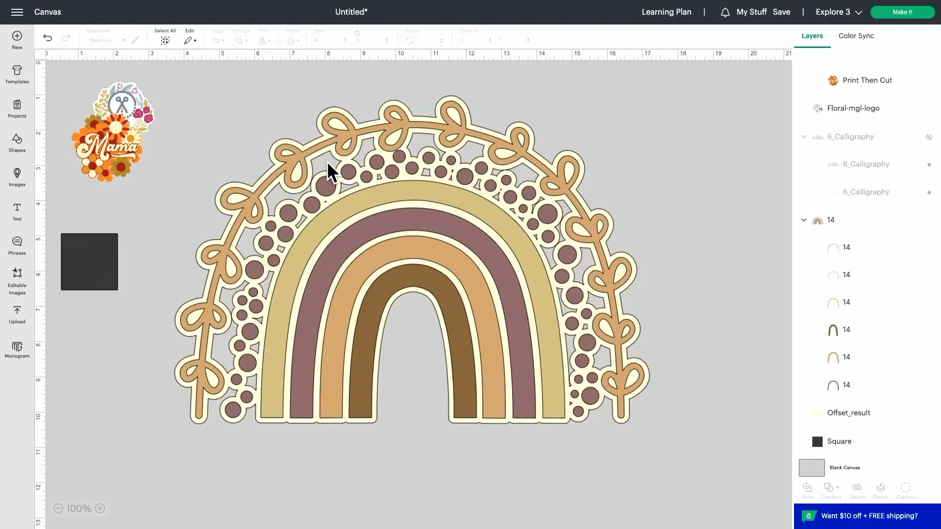
# Try hiding all contours of the cream offset layer behind the rainbow, and undo the change.
pyautogui.hscroll(-1, 328, 162)
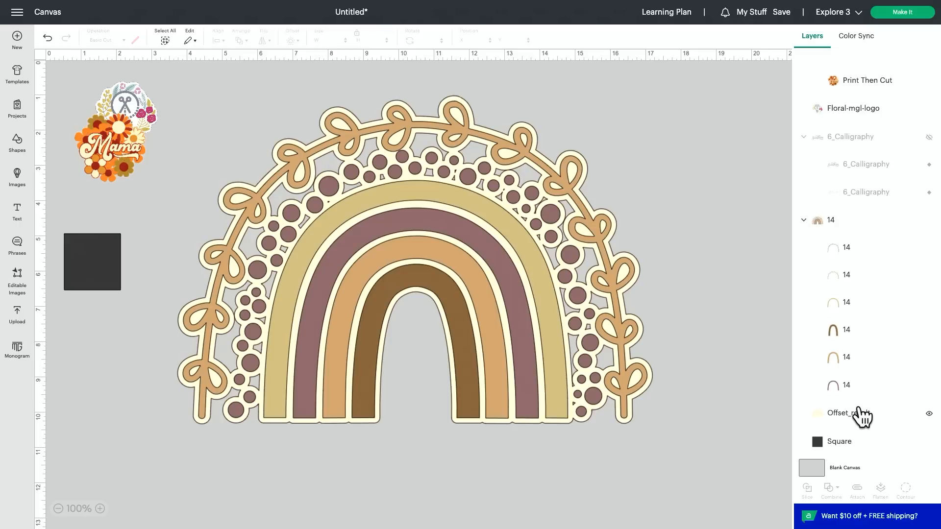
pyautogui.click(895, 424)
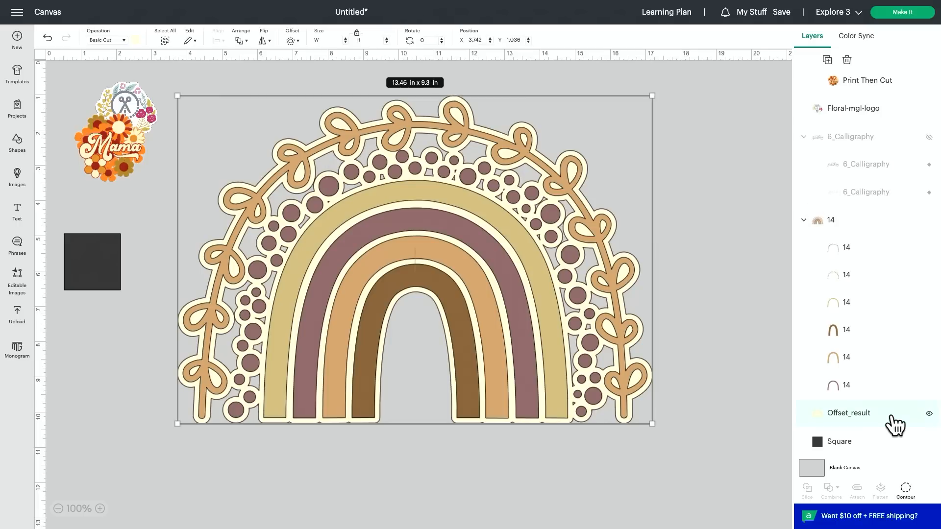
pyautogui.click(906, 491)
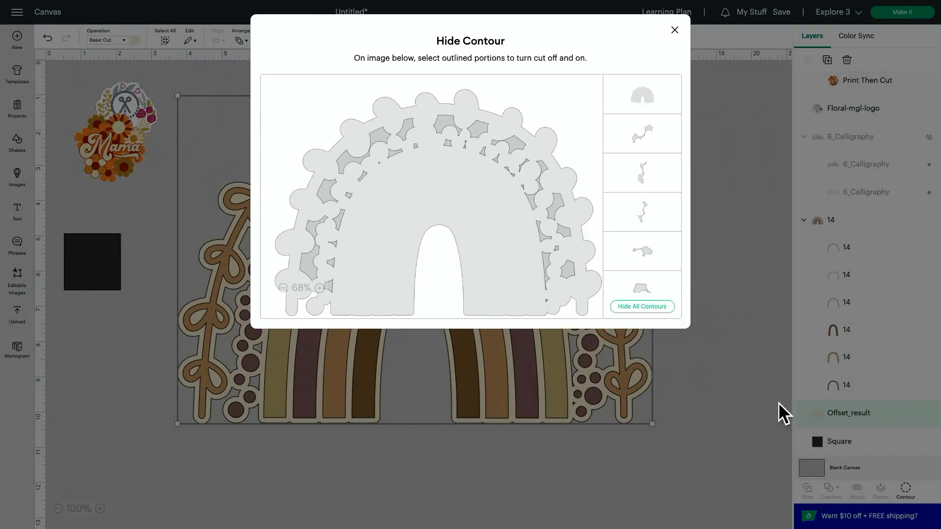
pyautogui.click(652, 306)
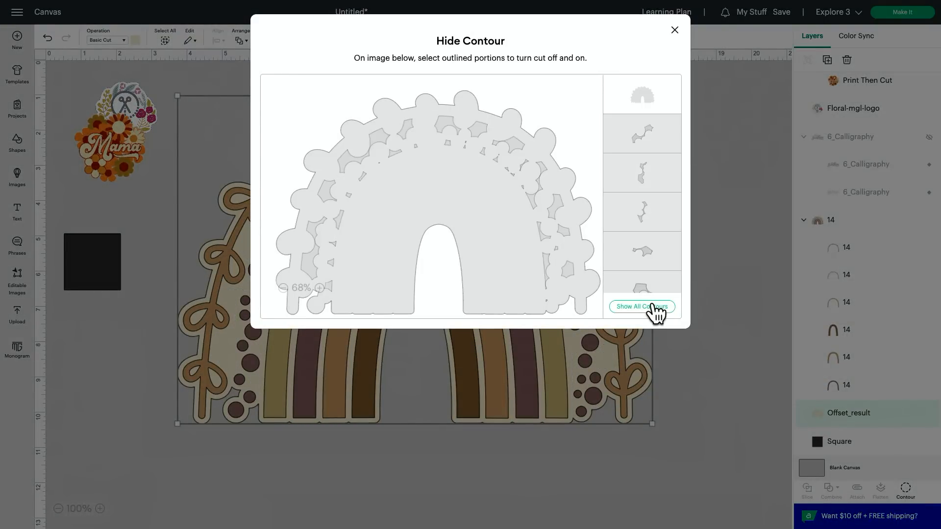
pyautogui.click(674, 31)
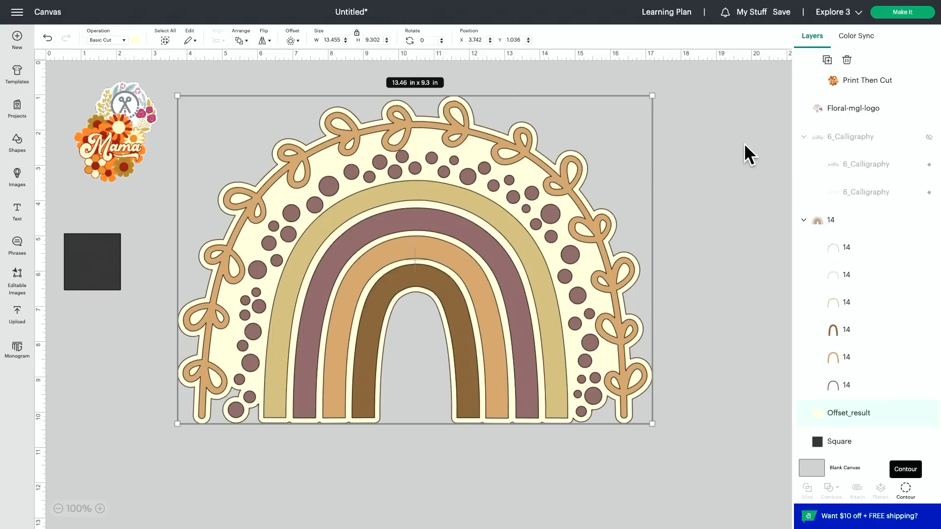
pyautogui.click(48, 39)
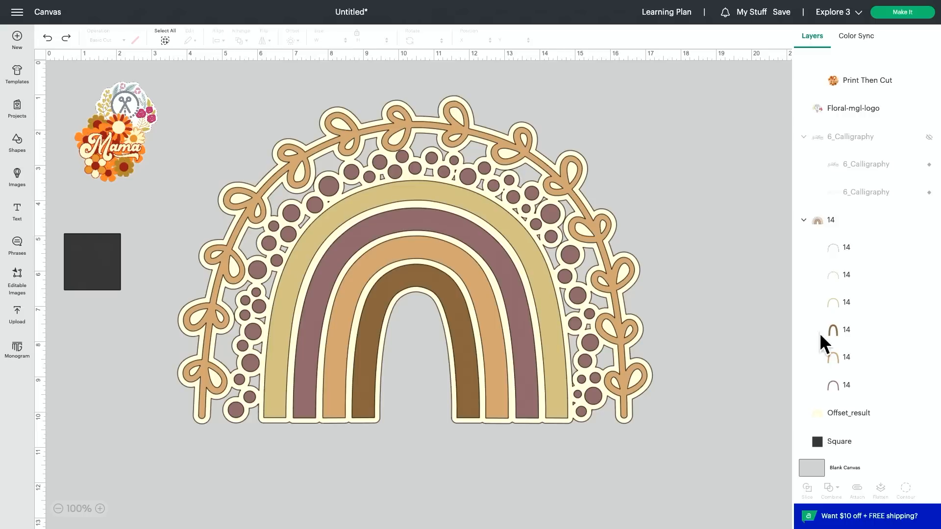
# Hide all contours of the cream offset layer so its small inner cutouts are filled.
pyautogui.click(866, 427)
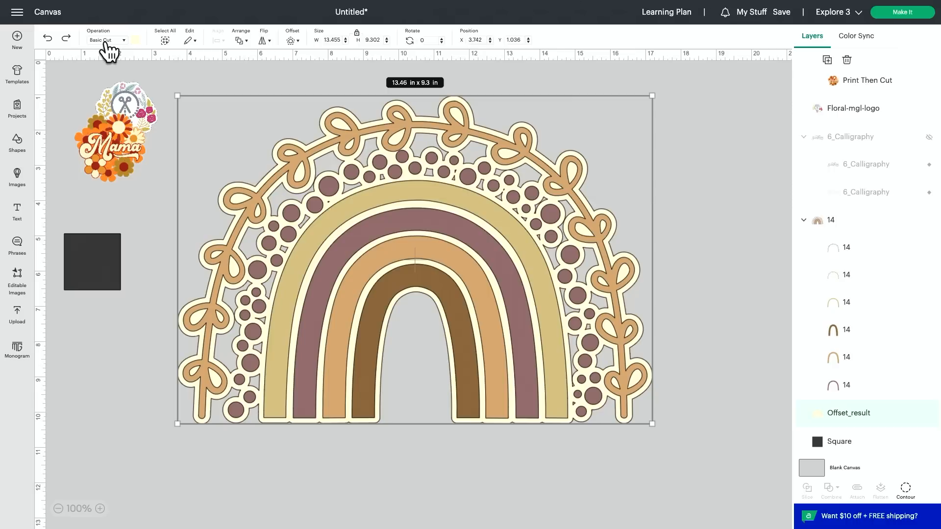
pyautogui.click(906, 490)
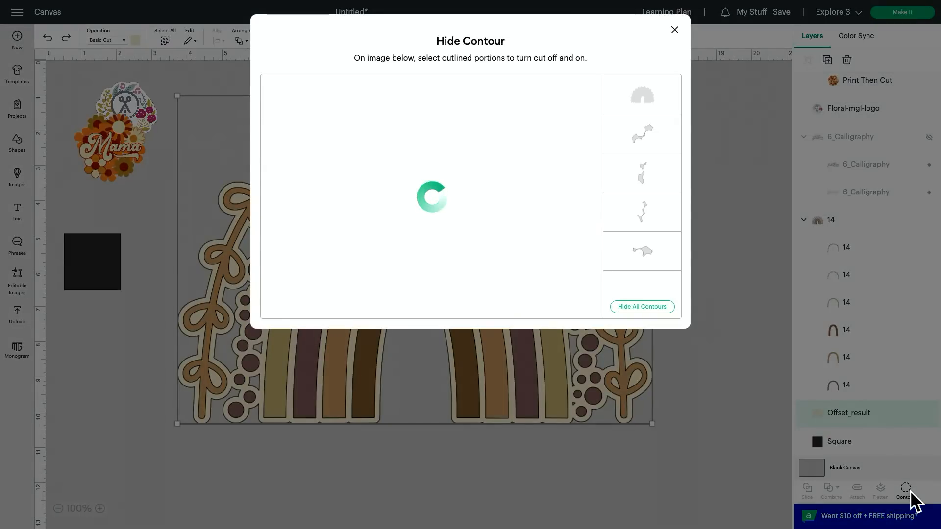
pyautogui.click(635, 307)
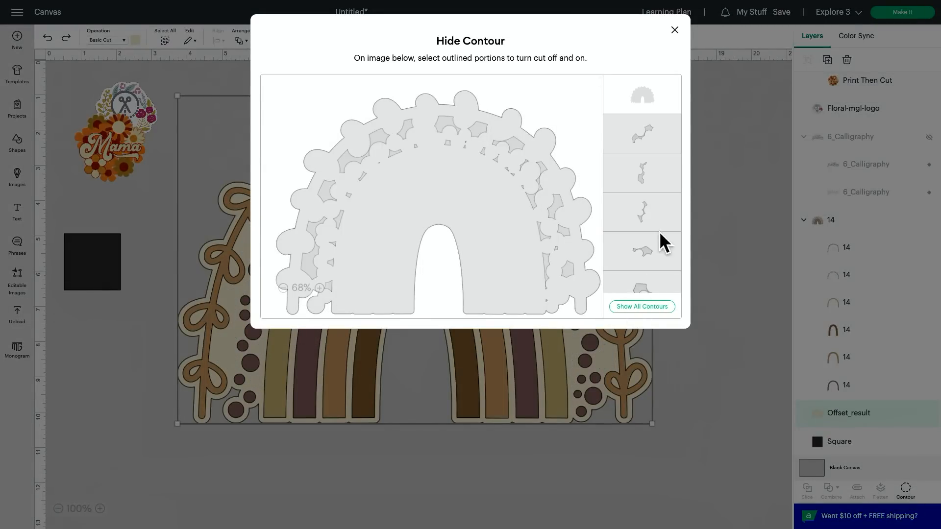
pyautogui.click(674, 31)
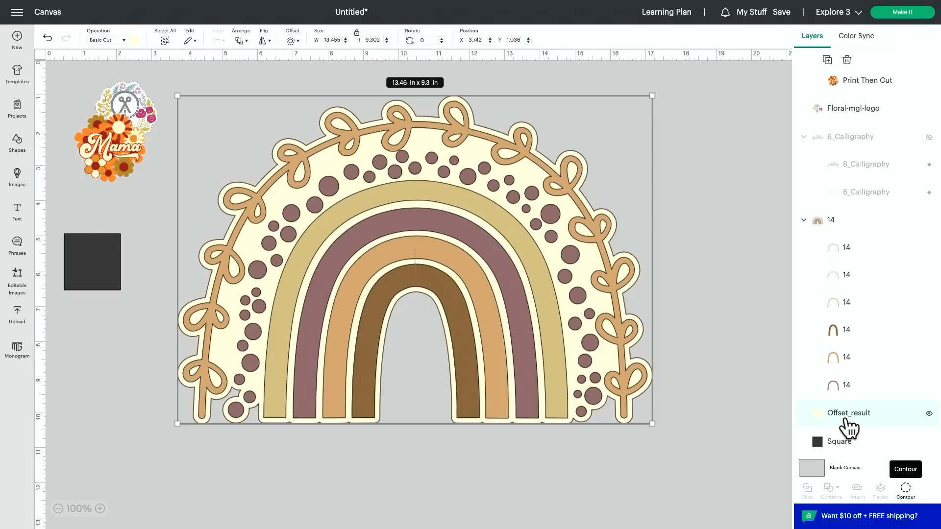
# Flatten the rainbow group together with its offset and scale the flattened image down to about 5.32 × 3.68 in.
pyautogui.click(847, 220)
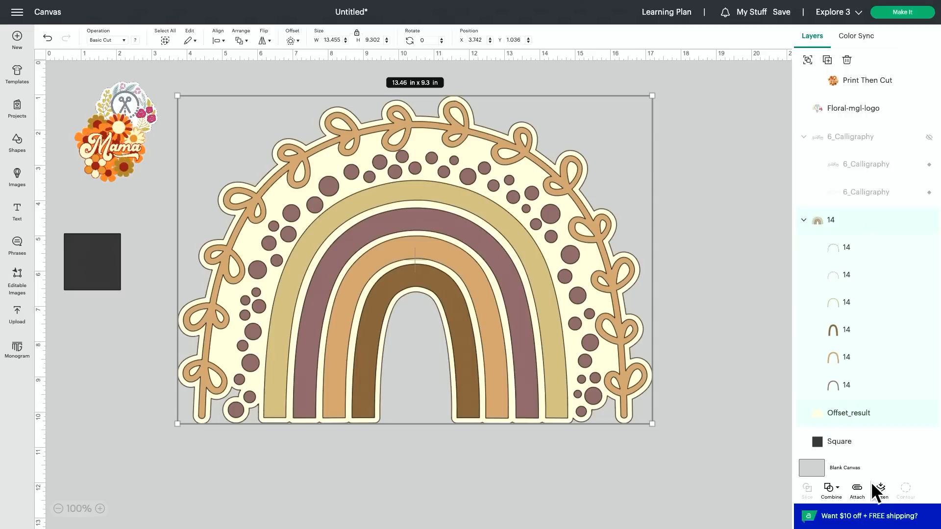
pyautogui.click(880, 490)
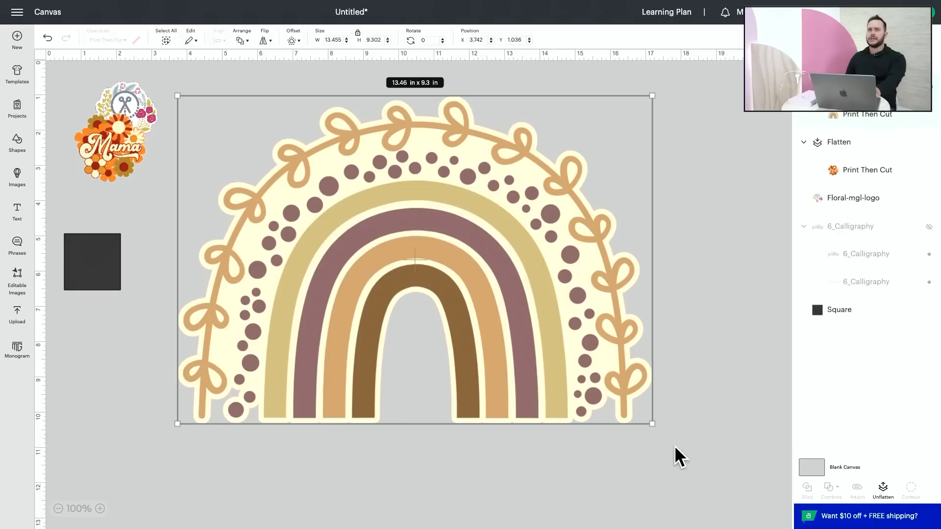
pyautogui.moveTo(652, 424); pyautogui.dragTo(365, 226)
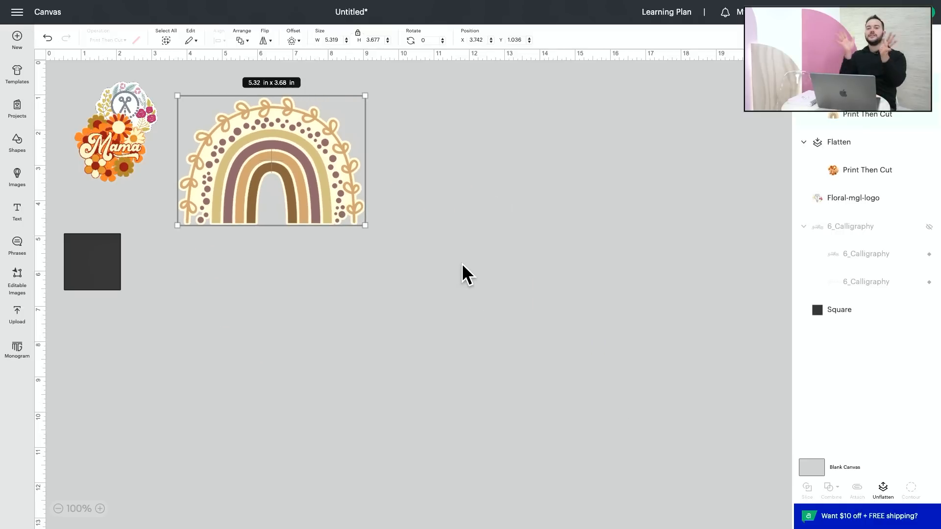
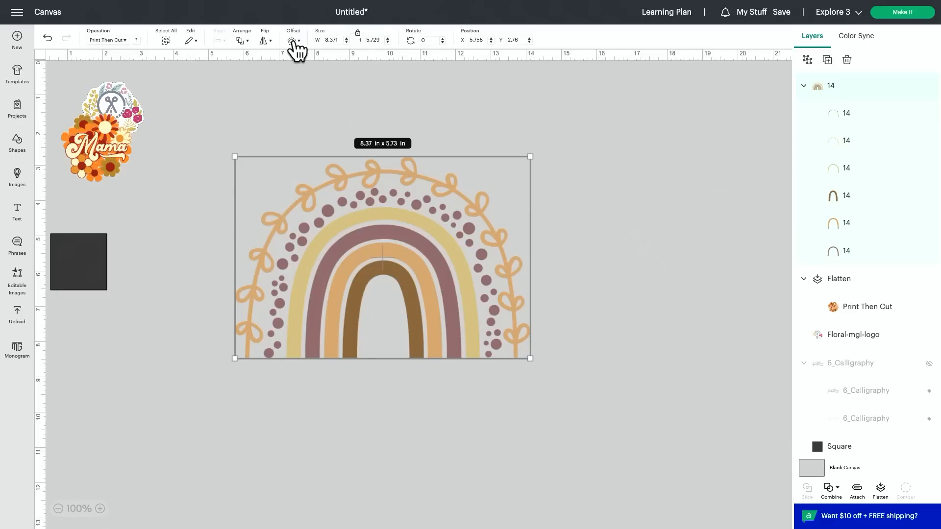
# Add a 0.15 in welded offset around the rainbow and recolor the black offset layer cream.
pyautogui.click(293, 40)
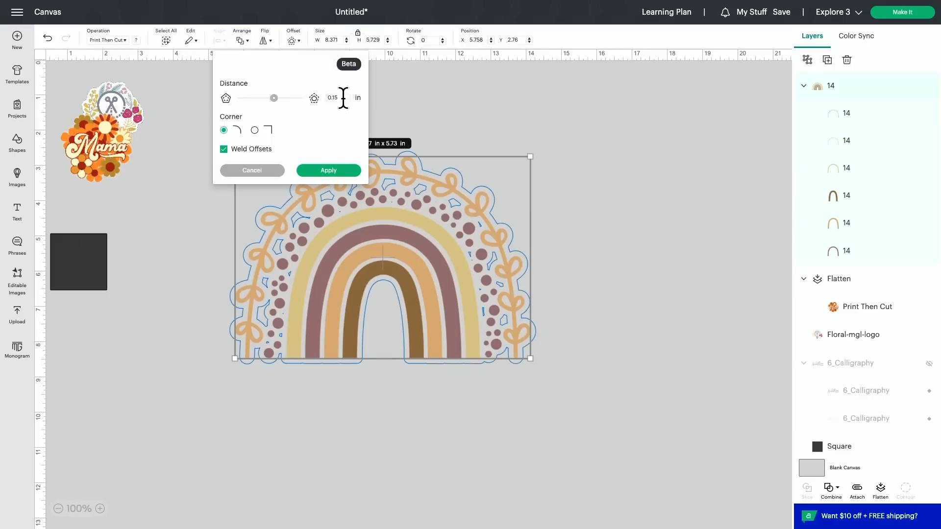
pyautogui.click(330, 172)
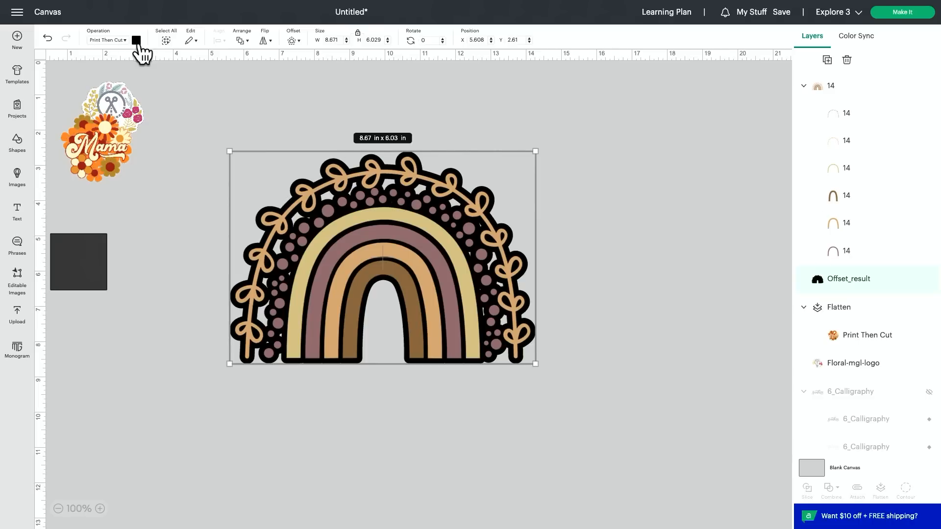
pyautogui.click(137, 41)
pyautogui.click(196, 100)
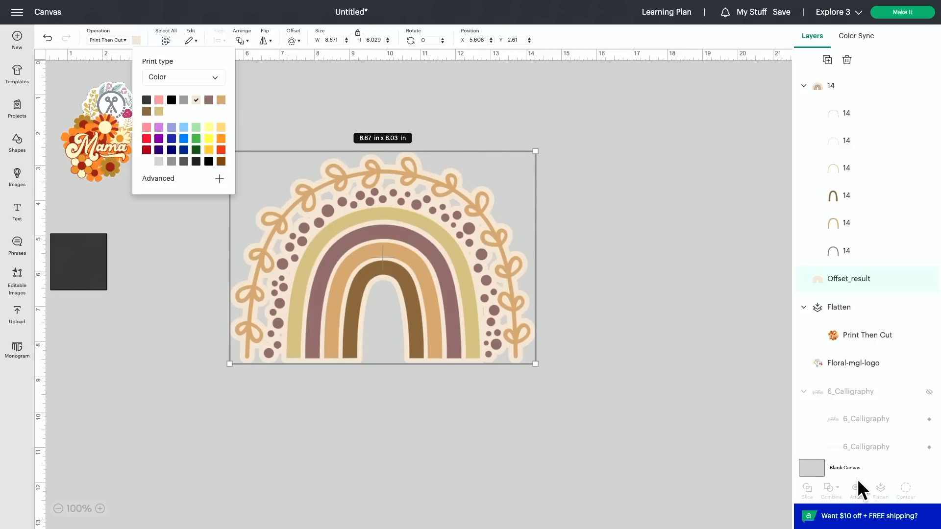
# Change the rainbow's offset layer to the Basic Cut operation and recolor it with the cream material color.
pyautogui.click(647, 373)
pyautogui.click(838, 279)
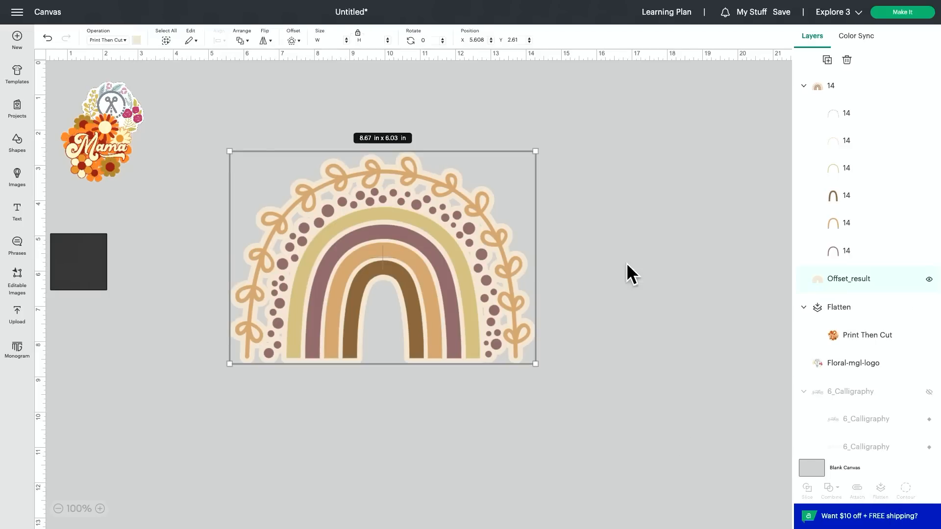
pyautogui.click(123, 38)
pyautogui.click(119, 67)
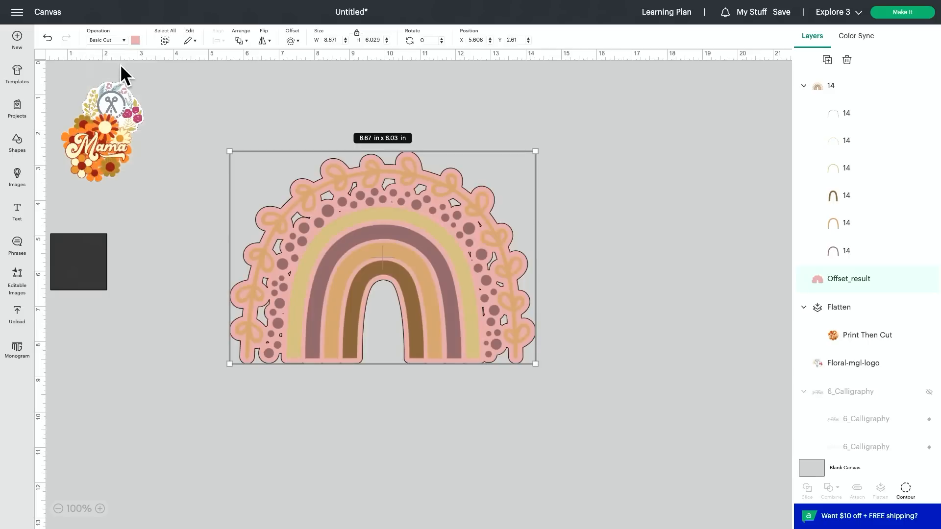
pyautogui.click(135, 40)
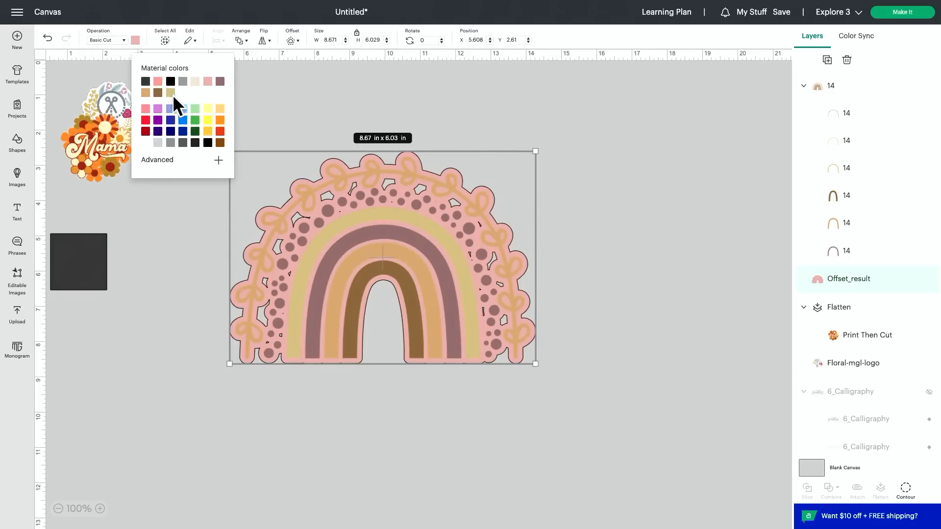
pyautogui.click(195, 83)
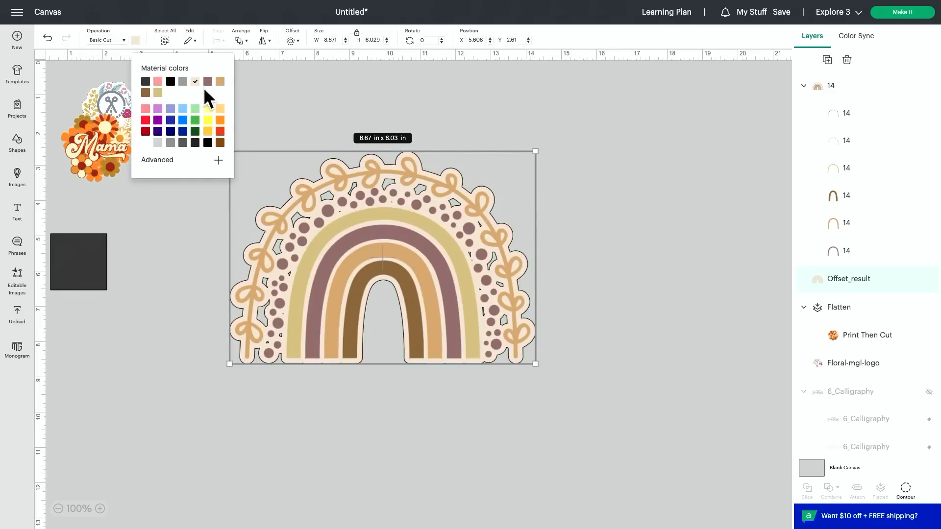
# Hide all contours of the cream offset layer and flatten it together with the rainbow.
pyautogui.click(906, 490)
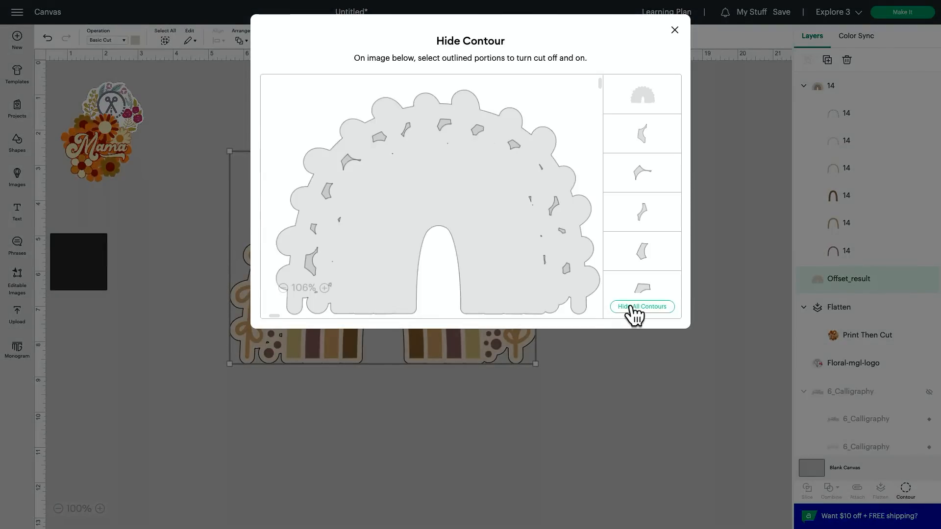
pyautogui.click(674, 30)
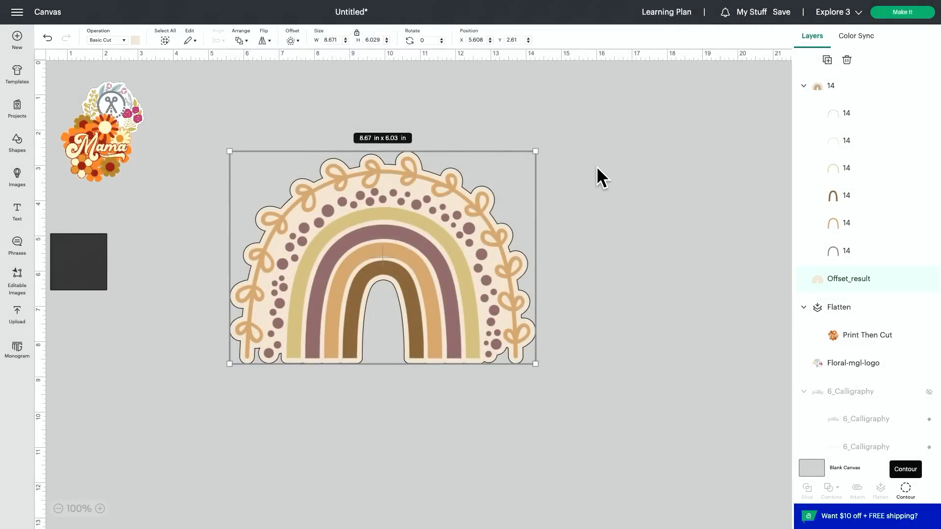
pyautogui.keyDown('shift'); pyautogui.click(383, 299); pyautogui.keyUp('shift')
pyautogui.click(882, 490)
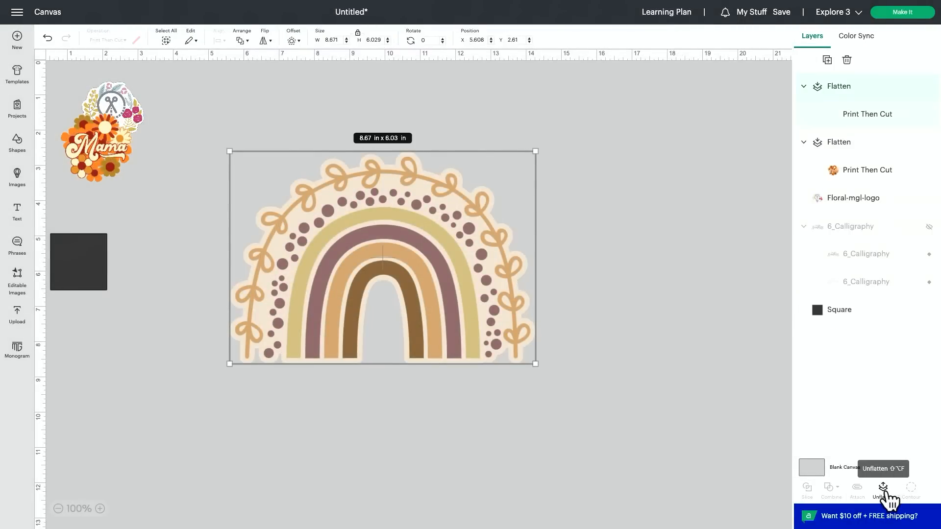
# Scale the flattened rainbow down to about 4.78 × 3.32 in and place it beside the other stickers.
pyautogui.moveTo(536, 364); pyautogui.dragTo(398, 268)
pyautogui.moveTo(315, 198); pyautogui.dragTo(238, 121)
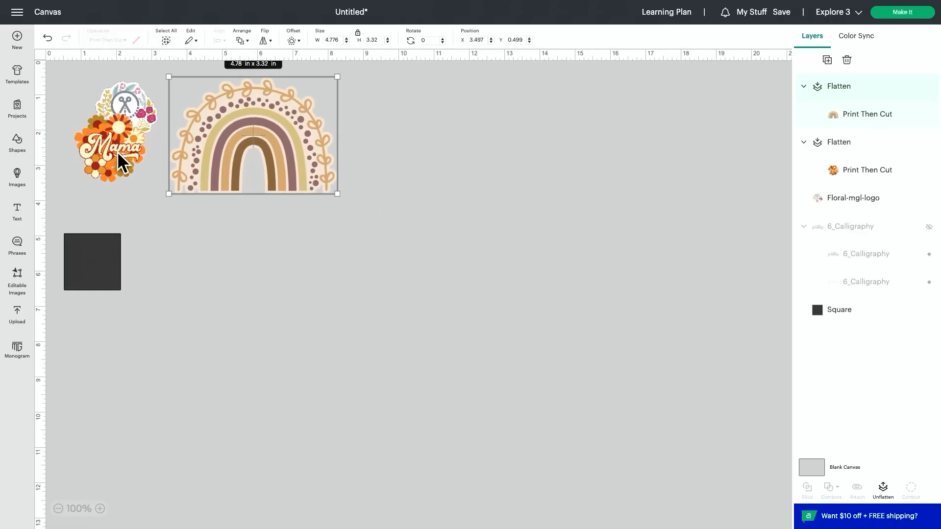
# Move the Mama sticker below the floral logo and delete the dark square.
pyautogui.moveTo(117, 151); pyautogui.dragTo(130, 181)
pyautogui.moveTo(112, 249); pyautogui.dragTo(161, 279)
pyautogui.press('Delete')
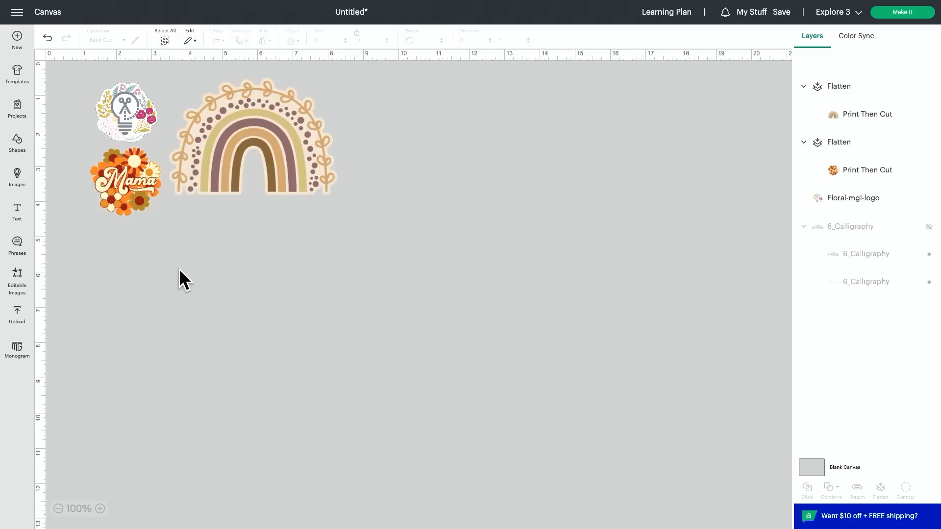
# Scale the floral logo down to about 1.39 × 1.34 in and shift the Mama sticker up closer beneath it.
pyautogui.click(135, 131)
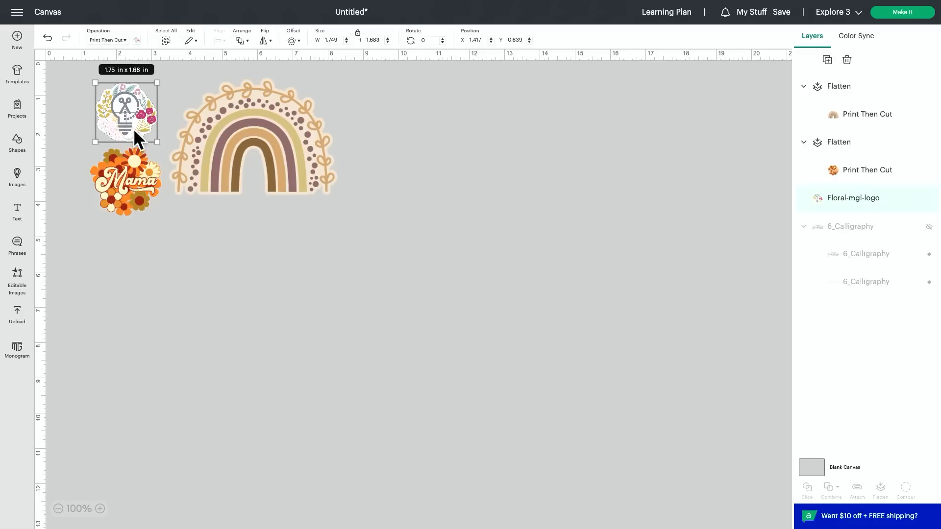
pyautogui.moveTo(155, 140); pyautogui.dragTo(144, 129)
pyautogui.moveTo(133, 180); pyautogui.dragTo(128, 171)
pyautogui.click(123, 102)
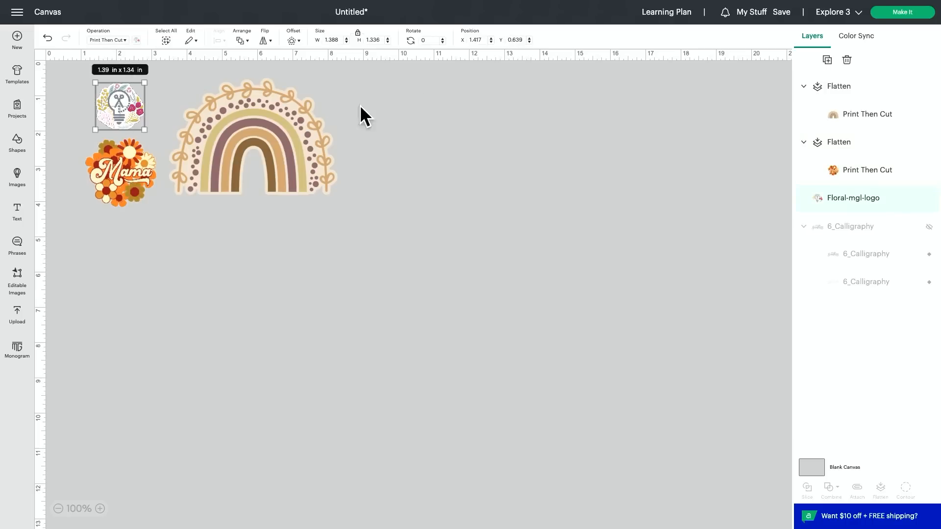
# Proceed to the mat preparation and raise the number of project copies to 5, applying the change.
pyautogui.click(920, 10)
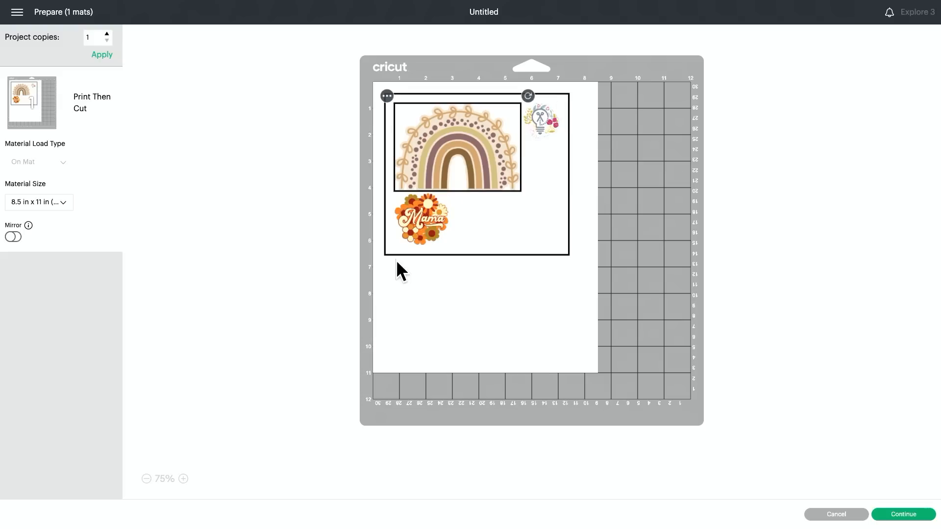
pyautogui.click(107, 34)
pyautogui.click(103, 54)
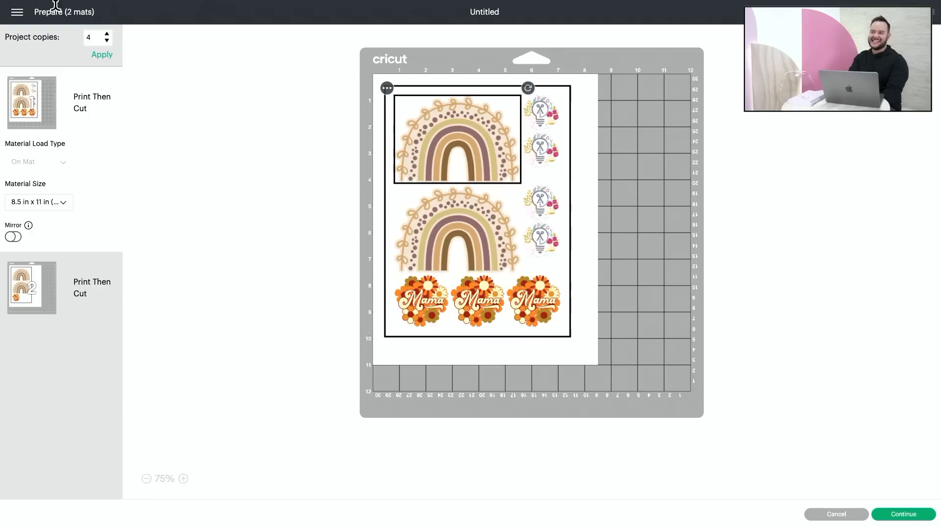
pyautogui.moveTo(59, 8)
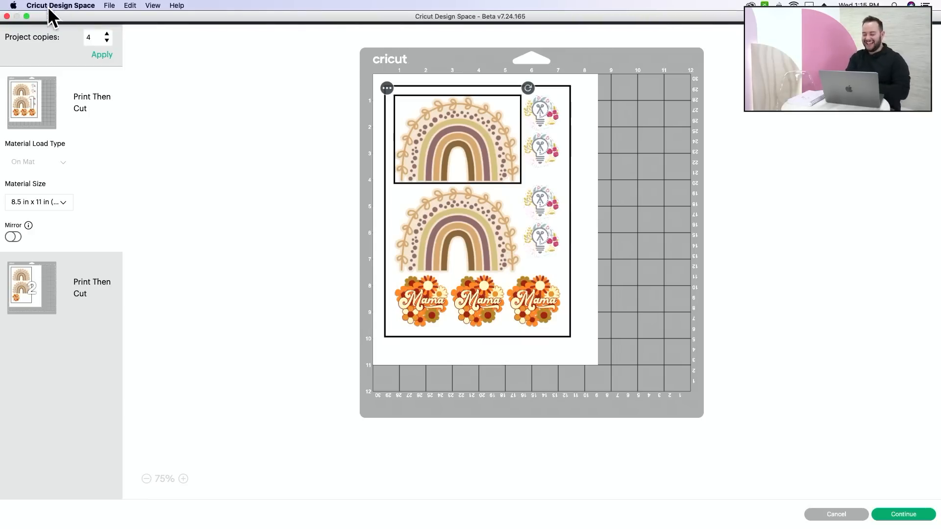
pyautogui.click(107, 34)
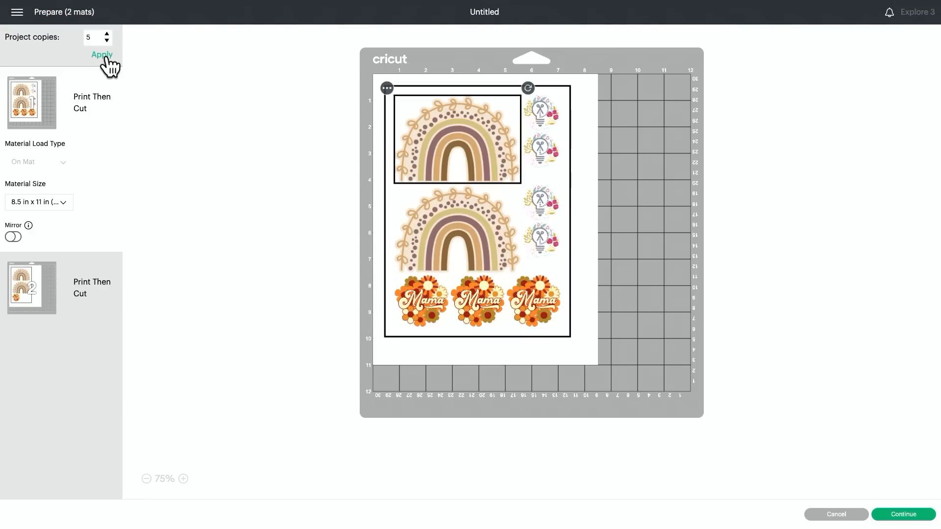
pyautogui.click(102, 55)
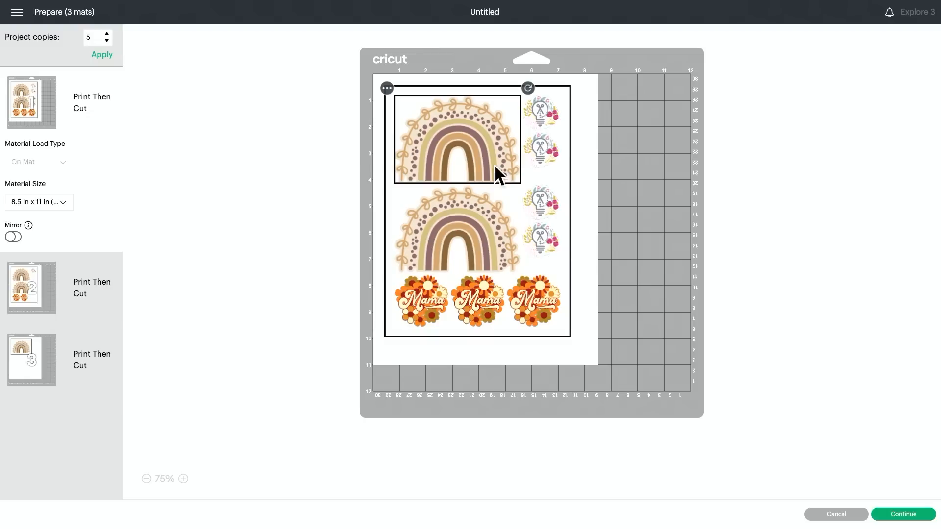
# Nudge the second rainbow up toward the first and move the two upper logo stickers toward the sheet's right edge.
pyautogui.moveTo(470, 216); pyautogui.dragTo(468, 212)
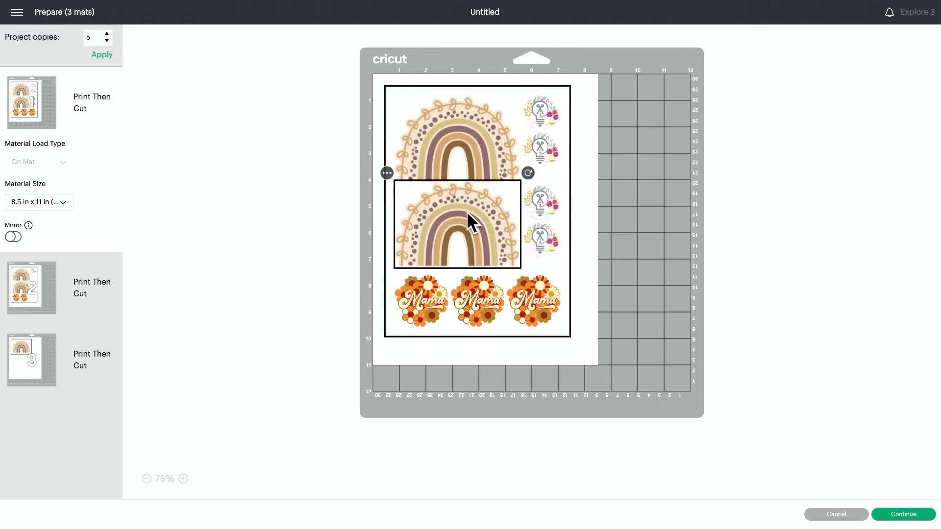
pyautogui.click(468, 104)
pyautogui.moveTo(541, 114); pyautogui.dragTo(607, 101)
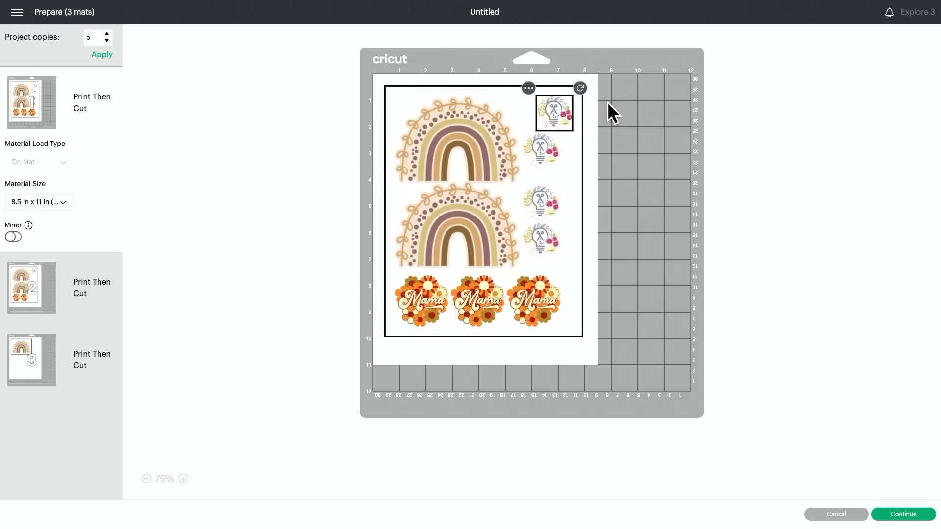
pyautogui.moveTo(548, 119); pyautogui.dragTo(629, 149)
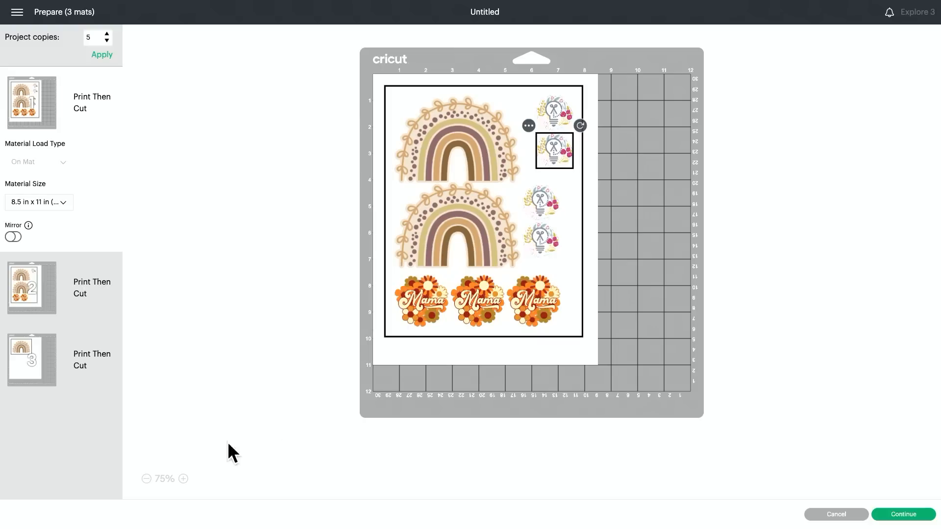
# Line up the four floral logo stickers in one column along the right edge of the first sheet.
pyautogui.click(183, 479)
pyautogui.click(183, 479)
pyautogui.click(183, 479)
pyautogui.click(183, 479)
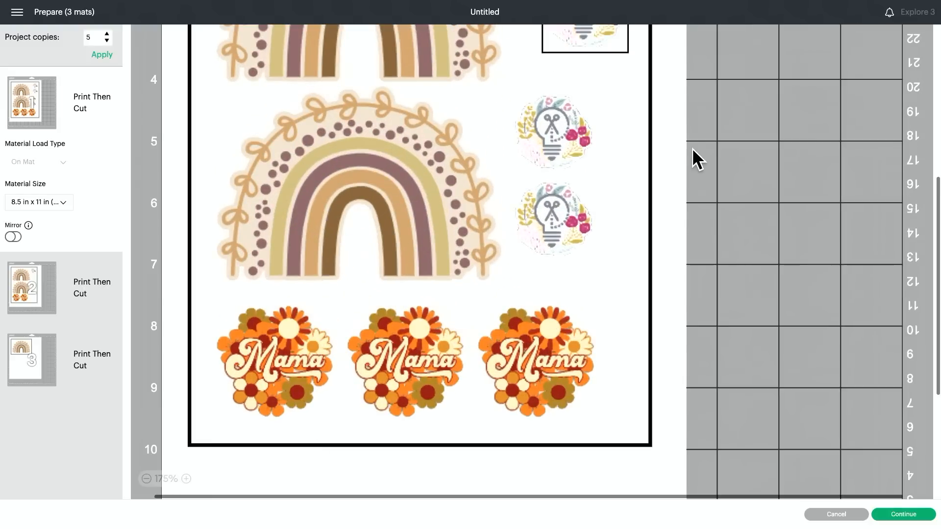
pyautogui.scroll(5, 691, 148)
pyautogui.click(579, 94)
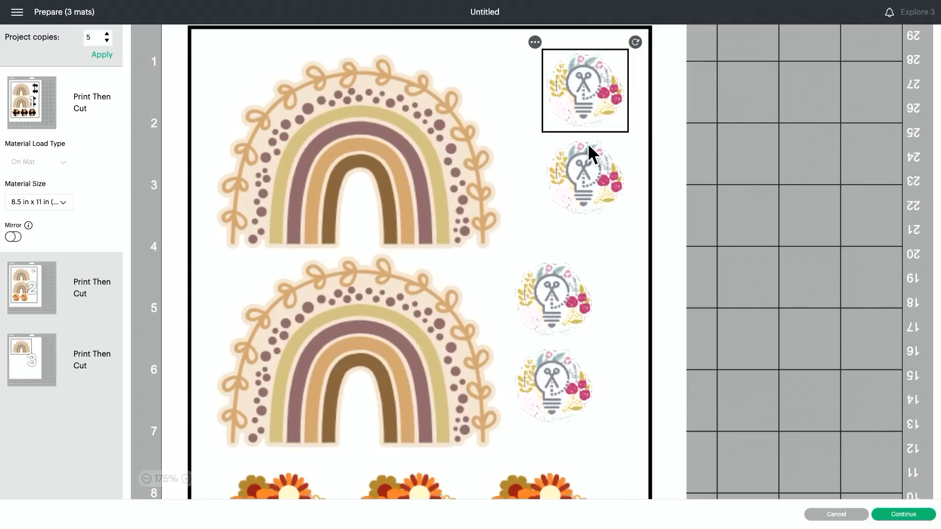
pyautogui.moveTo(589, 159); pyautogui.dragTo(519, 72)
pyautogui.moveTo(588, 73); pyautogui.dragTo(630, 81)
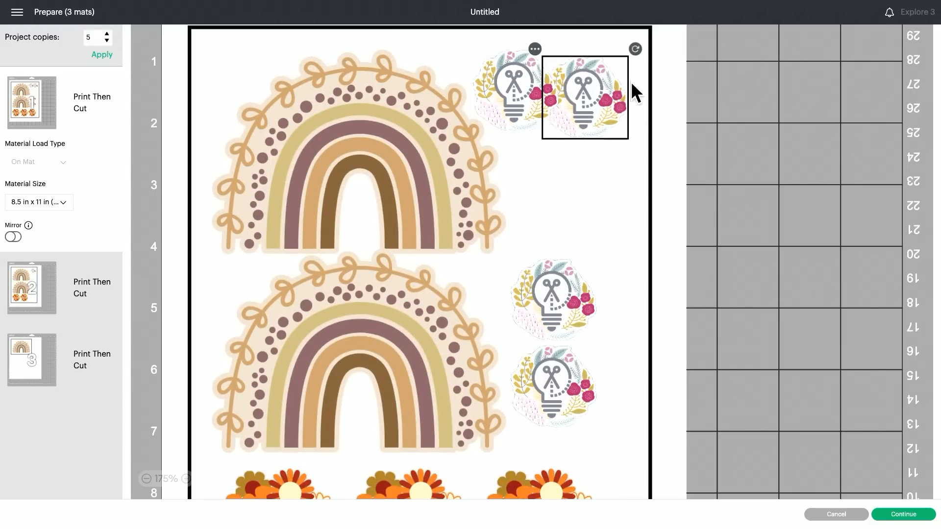
pyautogui.click(527, 87)
pyautogui.click(373, 142)
pyautogui.moveTo(482, 106); pyautogui.dragTo(598, 192)
pyautogui.moveTo(560, 289); pyautogui.dragTo(640, 276)
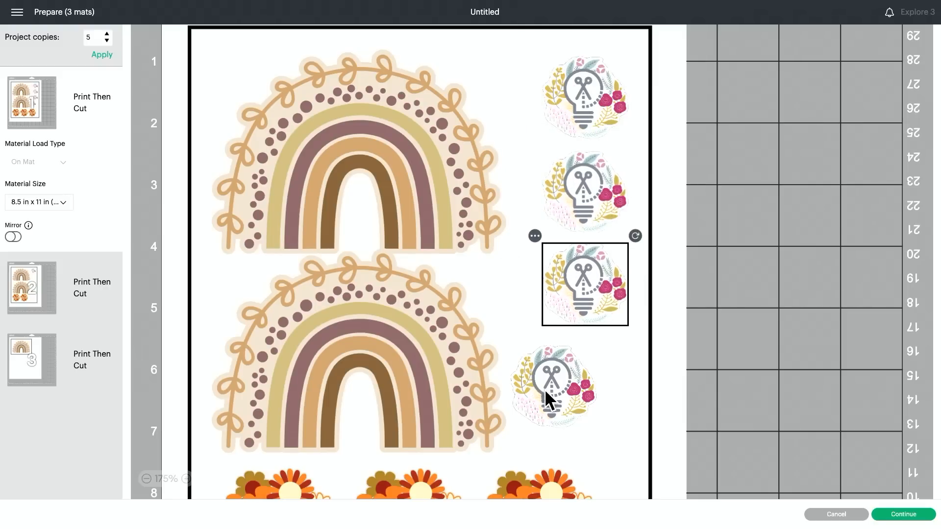
pyautogui.moveTo(544, 389); pyautogui.dragTo(654, 345)
# Shift two Mama stickers lower, put the lowest logo above them, and move the third Mama sticker up beside the second rainbow.
pyautogui.scroll(-3, 627, 379)
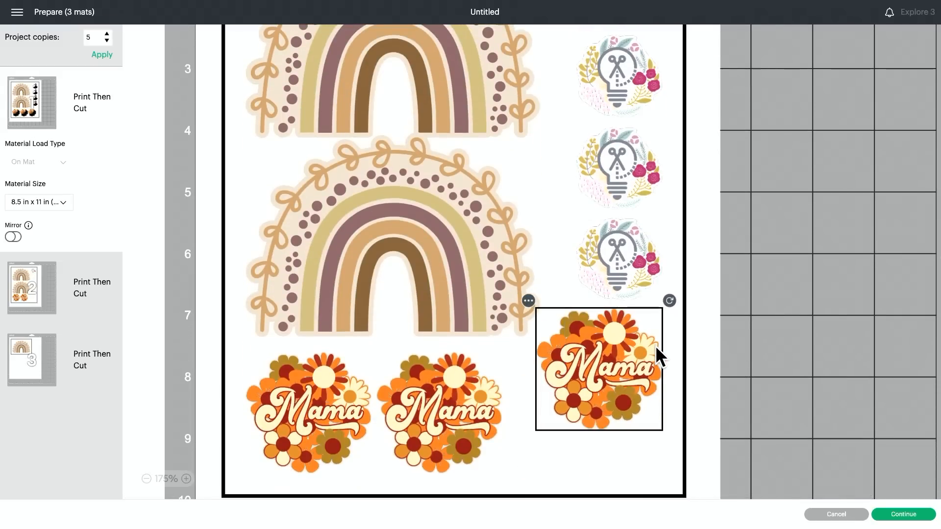
pyautogui.moveTo(302, 419); pyautogui.dragTo(238, 472)
pyautogui.moveTo(435, 392); pyautogui.dragTo(443, 519)
pyautogui.moveTo(613, 267); pyautogui.dragTo(380, 358)
pyautogui.moveTo(599, 373); pyautogui.dragTo(639, 300)
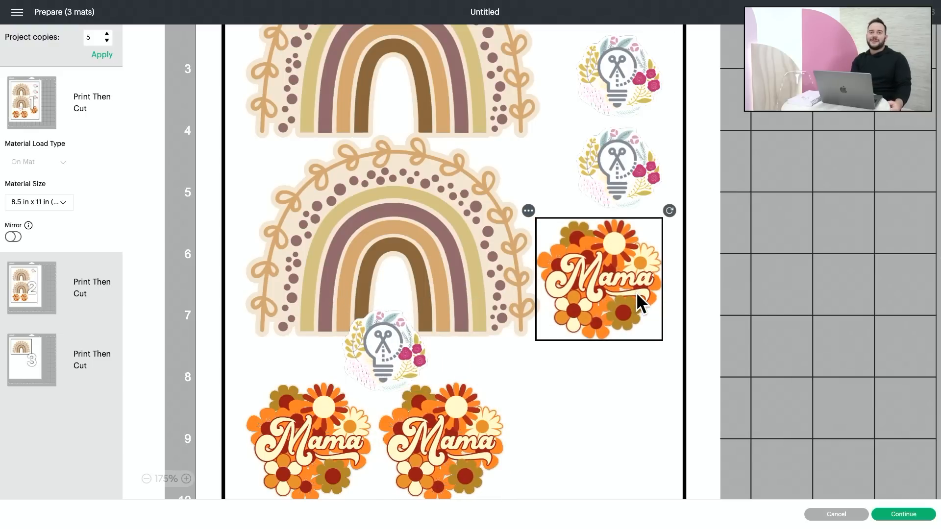
# Move two logo stickers to the bottom of the sheet and stack a second Mama sticker above the one in the right column.
pyautogui.moveTo(630, 209); pyautogui.dragTo(652, 485)
pyautogui.moveTo(492, 409); pyautogui.dragTo(646, 168)
pyautogui.moveTo(615, 120); pyautogui.dragTo(440, 442)
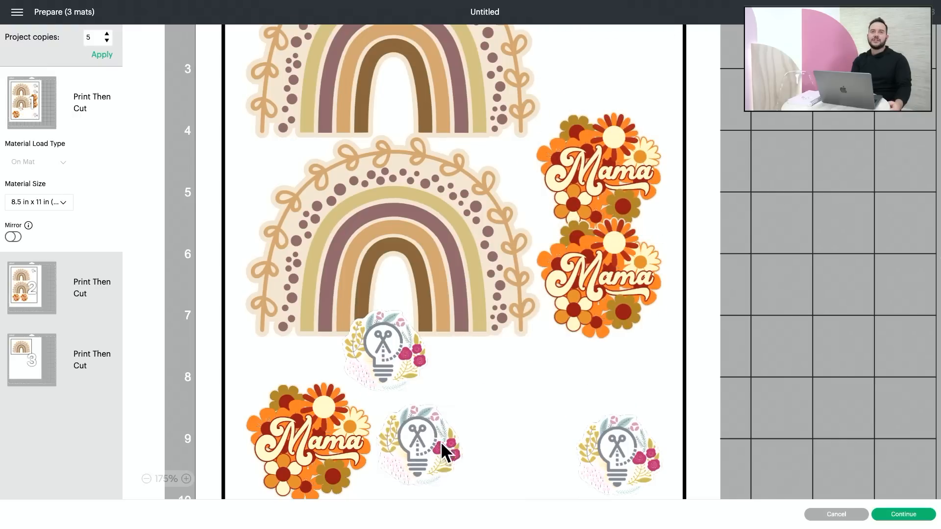
pyautogui.scroll(3, 581, 362)
pyautogui.click(593, 264)
pyautogui.moveTo(592, 261); pyautogui.dragTo(598, 252)
# Move the uppermost logo to the sheet's lower left and the remaining Mama sticker to the top of the right column.
pyautogui.moveTo(628, 130); pyautogui.dragTo(324, 463)
pyautogui.scroll(-3, 417, 399)
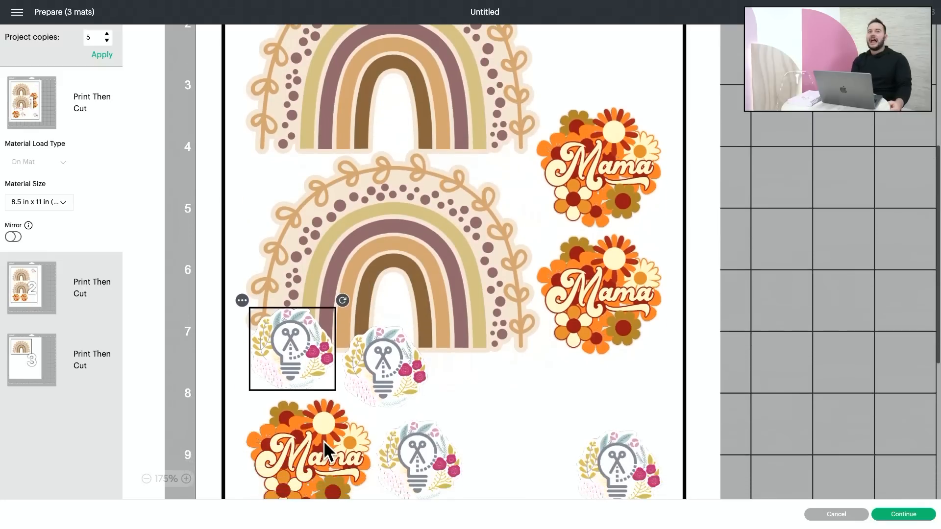
pyautogui.moveTo(314, 431); pyautogui.dragTo(735, 15)
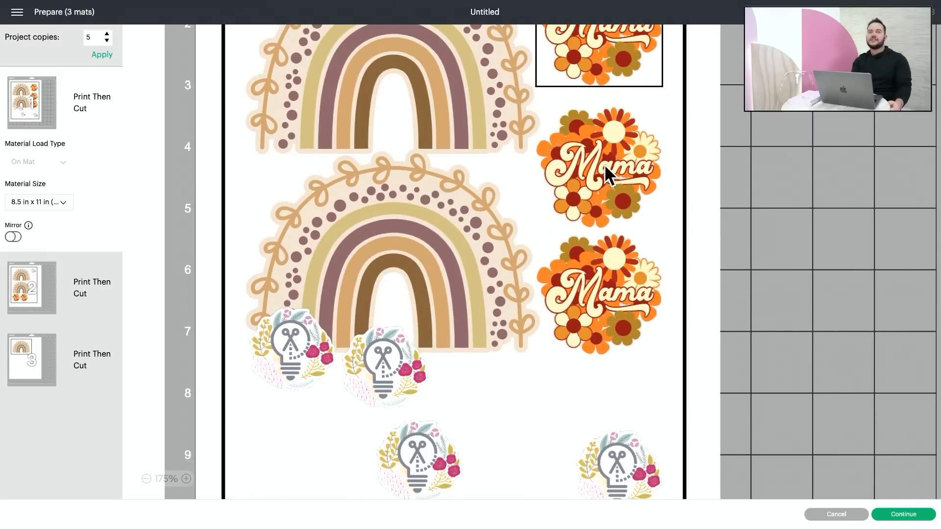
# Adjust the spacing of the three Mama stickers in the right column and reposition the logo in the sheet's lower right corner.
pyautogui.scroll(10, 588, 188)
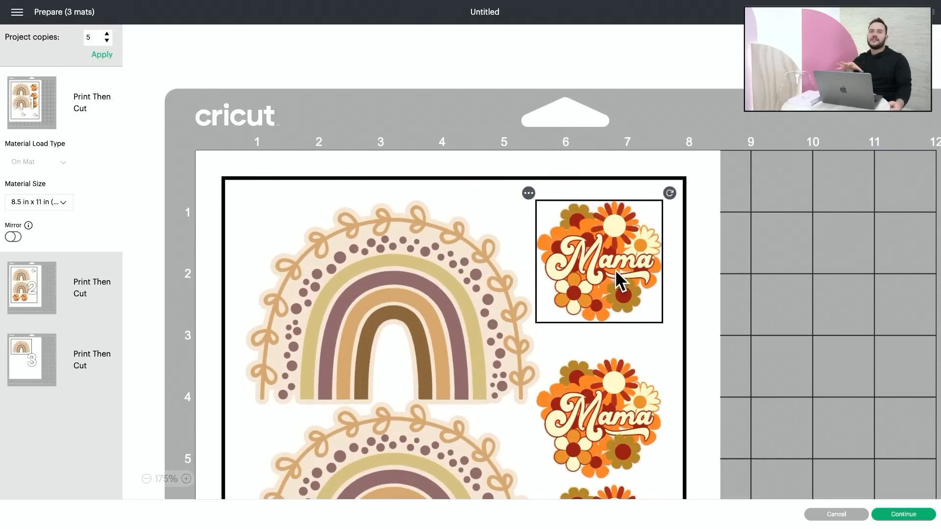
pyautogui.scroll(-1, 619, 280)
pyautogui.click(652, 391)
pyautogui.click(416, 329)
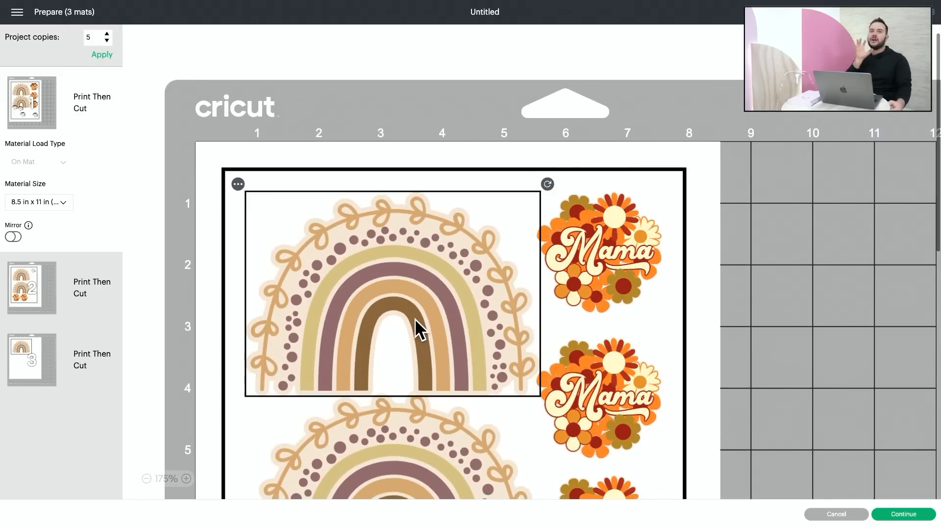
pyautogui.moveTo(630, 441); pyautogui.dragTo(640, 425)
pyautogui.scroll(-3, 630, 437)
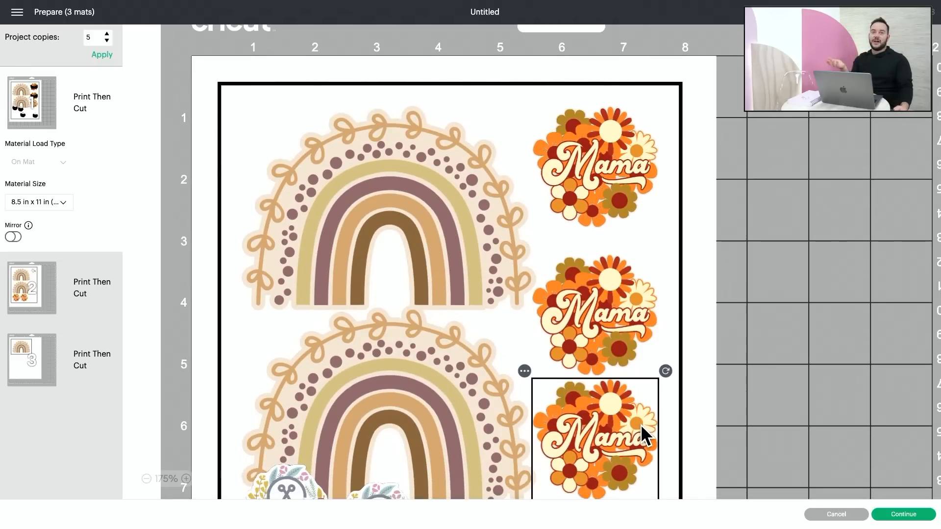
pyautogui.scroll(-8, 640, 424)
pyautogui.click(611, 389)
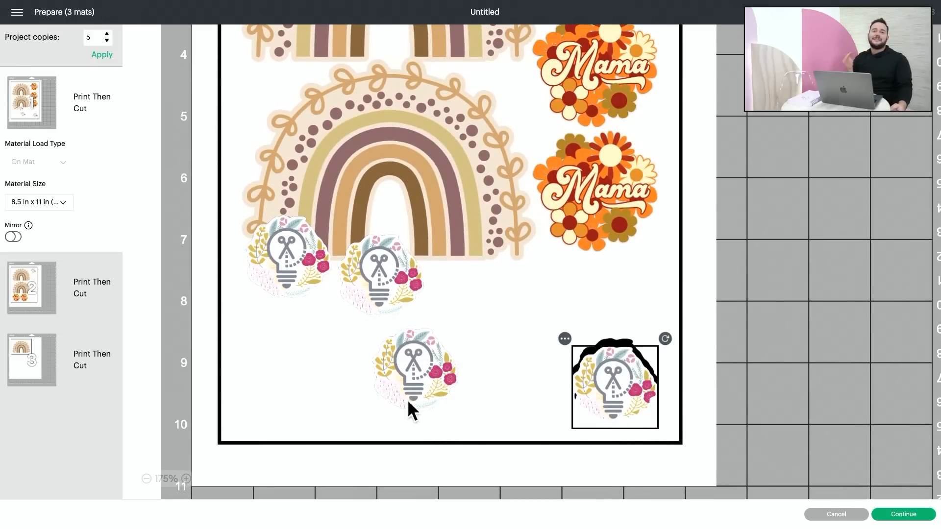
# Arrange the four logo stickers in a two-by-two block beneath the lowest Mama sticker, in the first sheet's lower right corner.
pyautogui.moveTo(452, 396); pyautogui.dragTo(616, 315)
pyautogui.moveTo(611, 367); pyautogui.dragTo(652, 416)
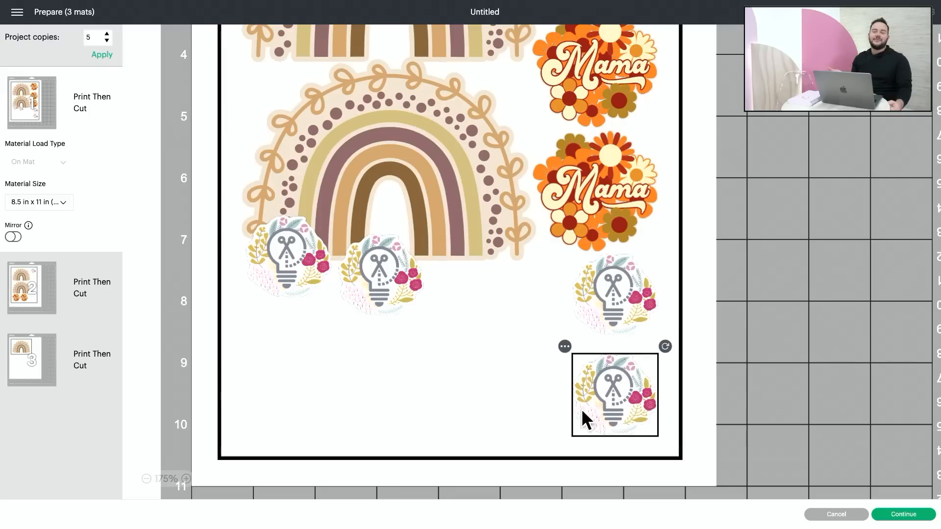
pyautogui.moveTo(405, 305); pyautogui.dragTo(547, 332)
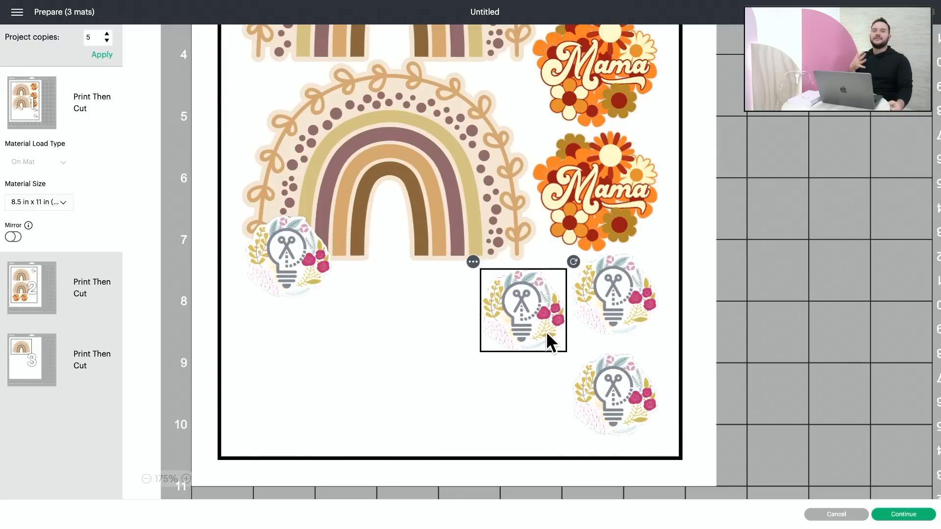
pyautogui.click(624, 310)
pyautogui.moveTo(299, 283); pyautogui.dragTo(537, 428)
pyautogui.moveTo(501, 309); pyautogui.dragTo(501, 302)
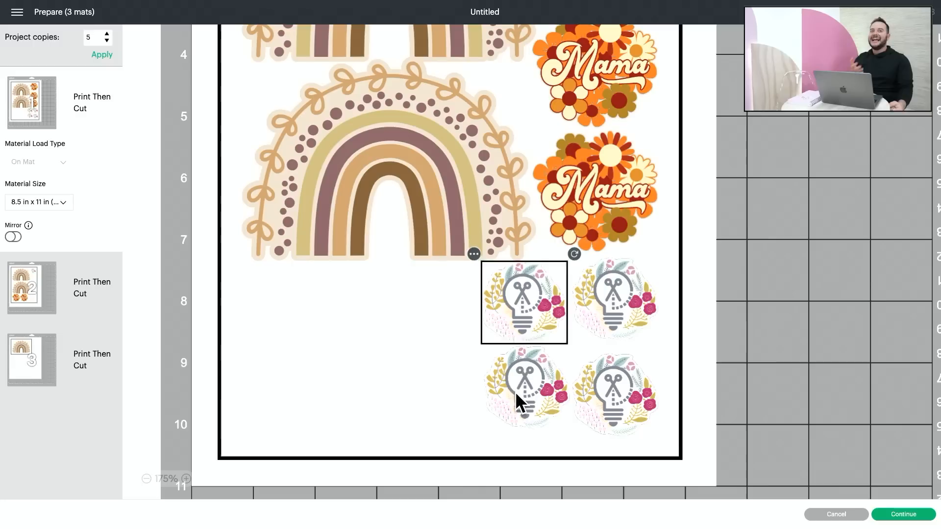
pyautogui.moveTo(516, 427); pyautogui.dragTo(507, 434)
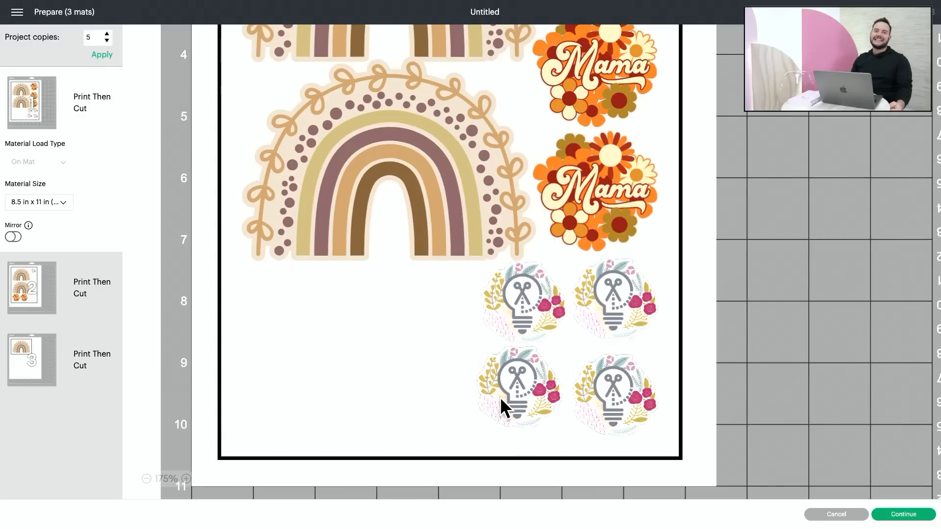
pyautogui.moveTo(500, 397); pyautogui.dragTo(498, 434)
pyautogui.scroll(-3, 340, 402)
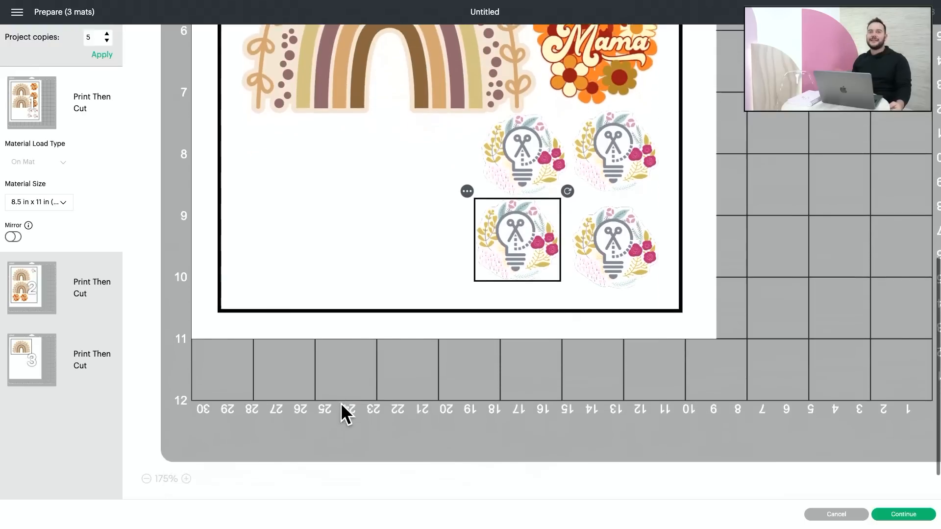
pyautogui.scroll(1, 435, 269)
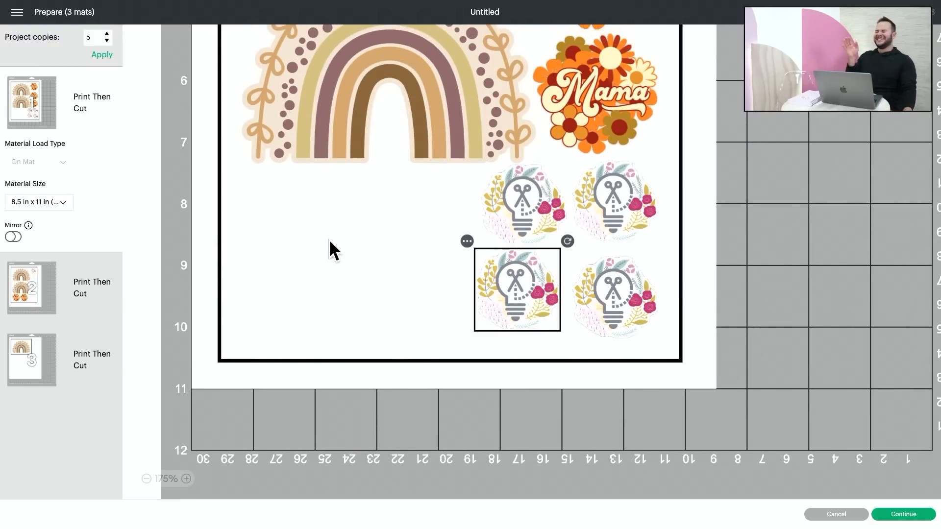
# Move the logo sticker from the second mat to the first mat.
pyautogui.click(17, 289)
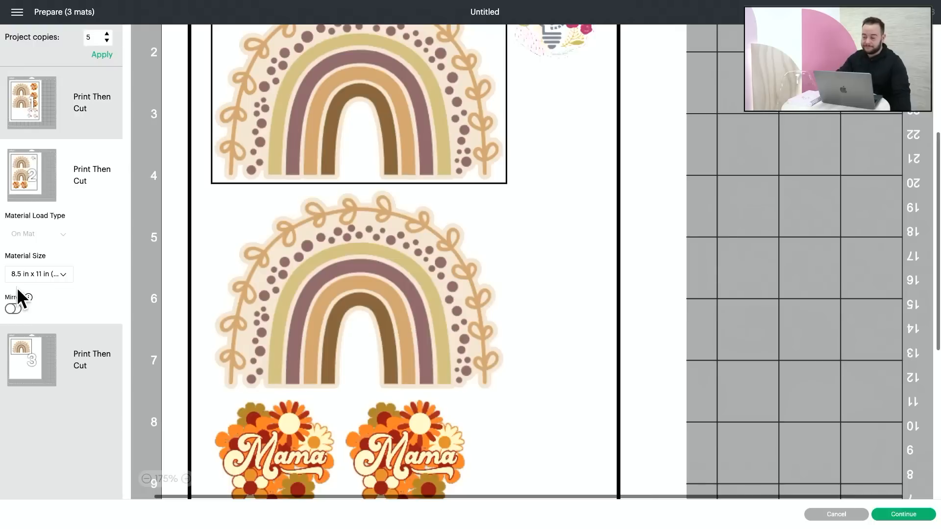
pyautogui.click(146, 479)
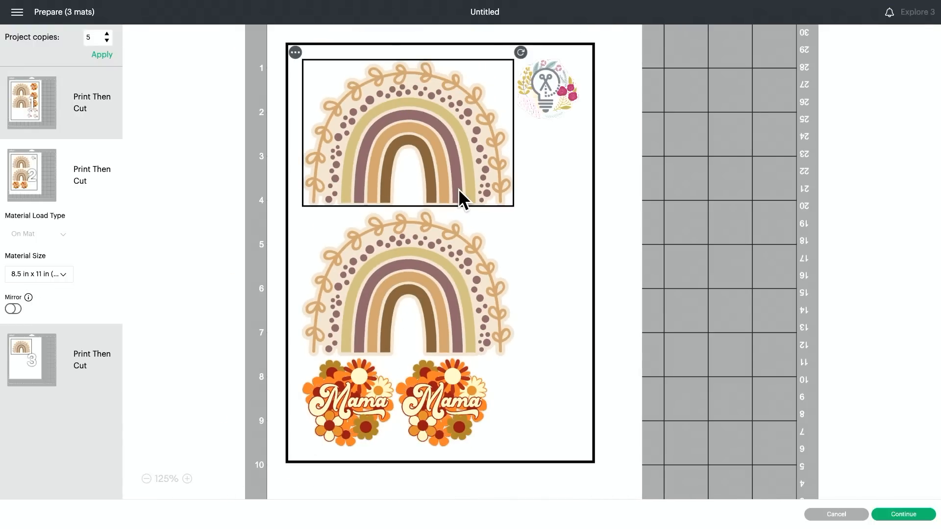
pyautogui.click(547, 104)
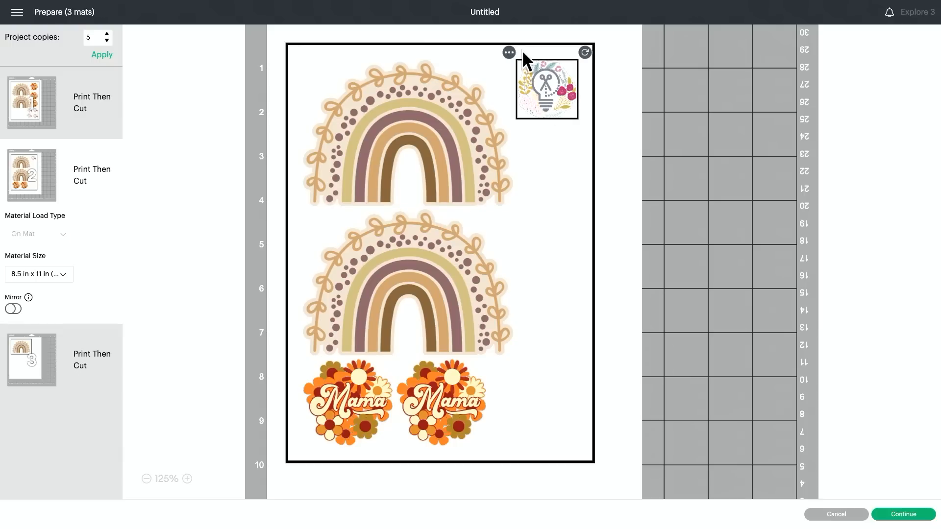
pyautogui.click(508, 53)
pyautogui.click(521, 71)
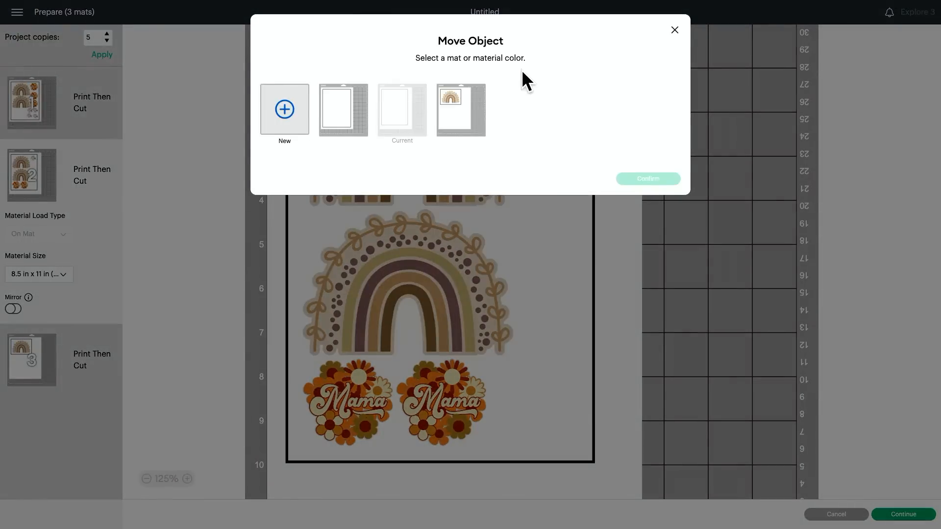
pyautogui.click(337, 123)
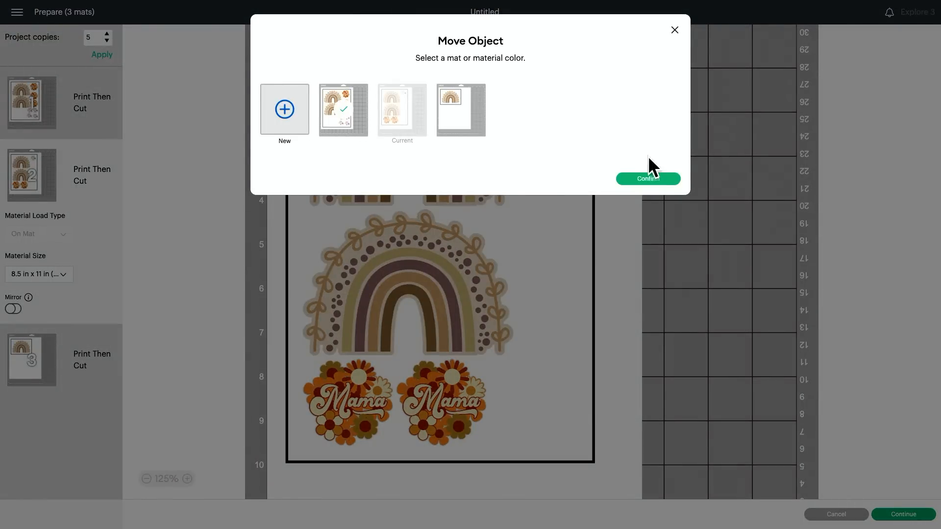
pyautogui.click(666, 180)
pyautogui.scroll(5, 216, 286)
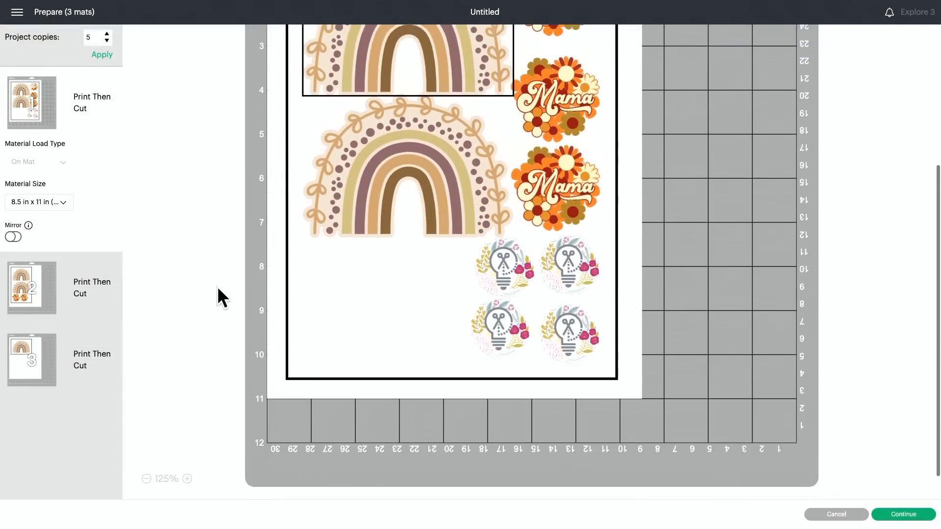
pyautogui.scroll(-1, 217, 286)
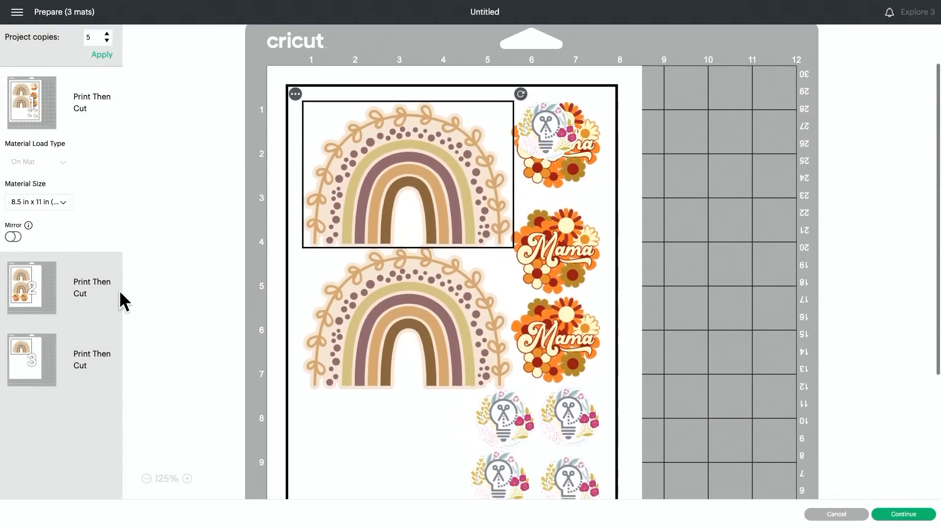
# Move the left Mama sticker from the second mat to the first mat.
pyautogui.click(55, 290)
pyautogui.click(369, 392)
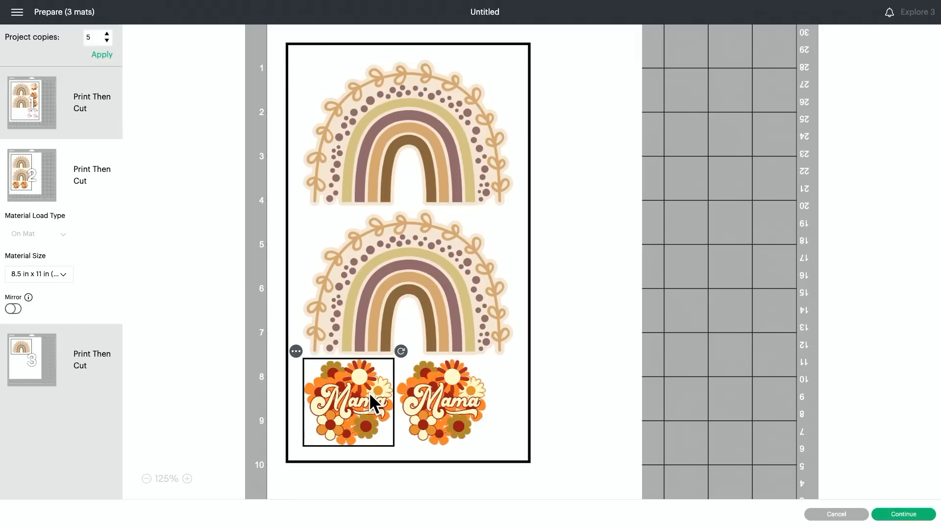
pyautogui.click(296, 351)
pyautogui.click(300, 380)
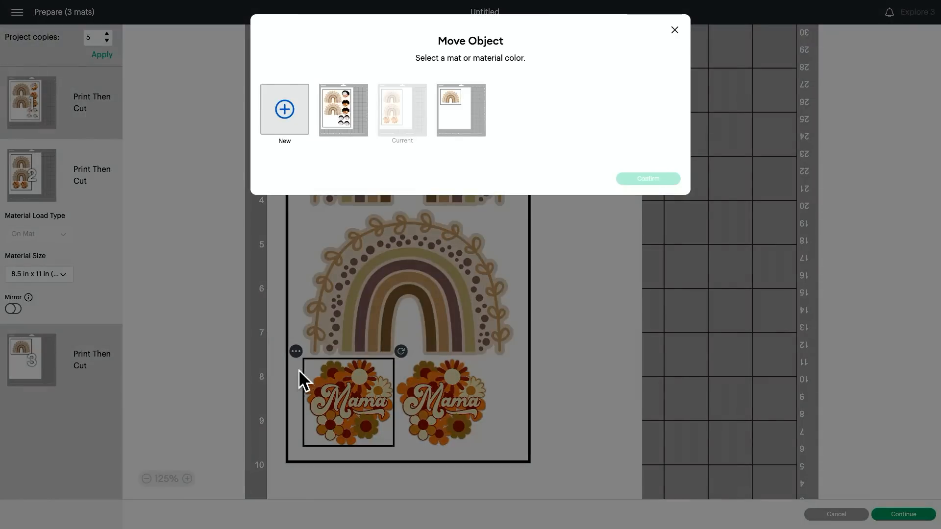
pyautogui.click(336, 122)
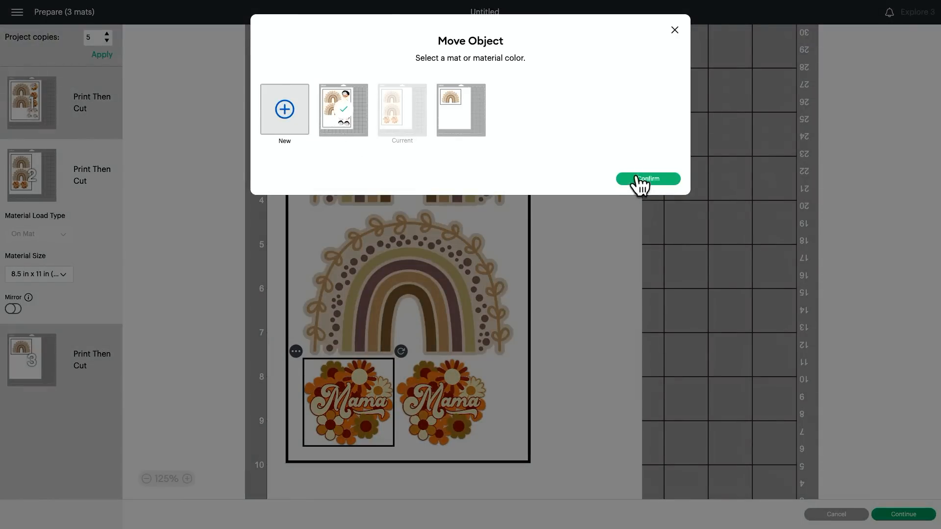
pyautogui.click(637, 178)
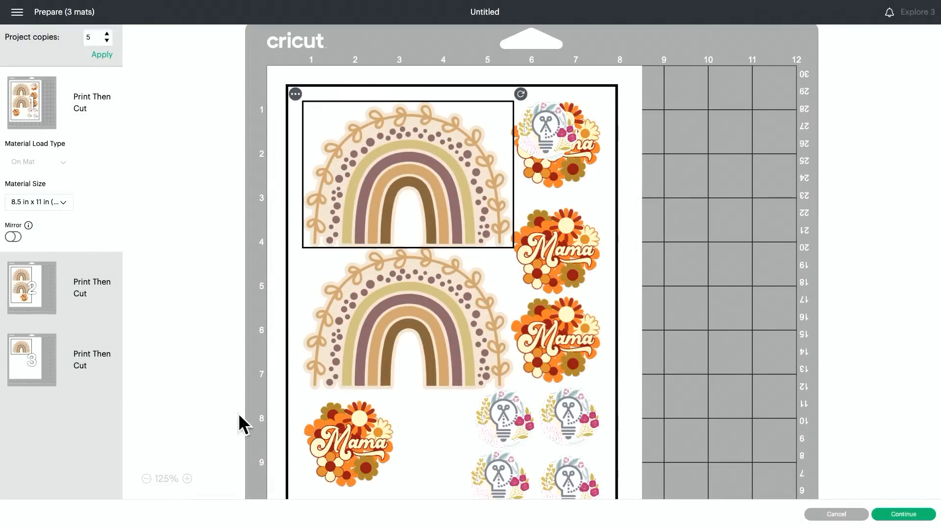
# Place the added Mama sticker in the first sheet's lower left corner and the added logo between it and the logo block.
pyautogui.moveTo(365, 436); pyautogui.dragTo(338, 455)
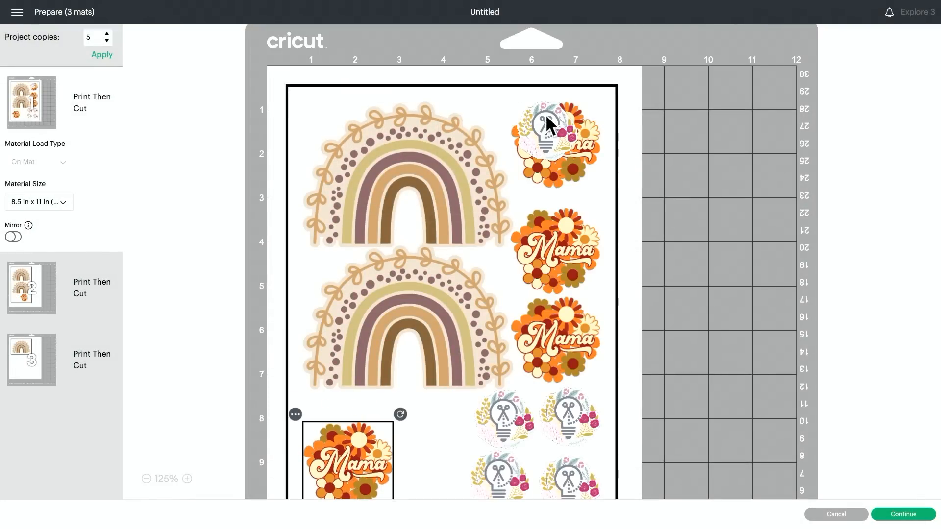
pyautogui.moveTo(546, 125); pyautogui.dragTo(437, 425)
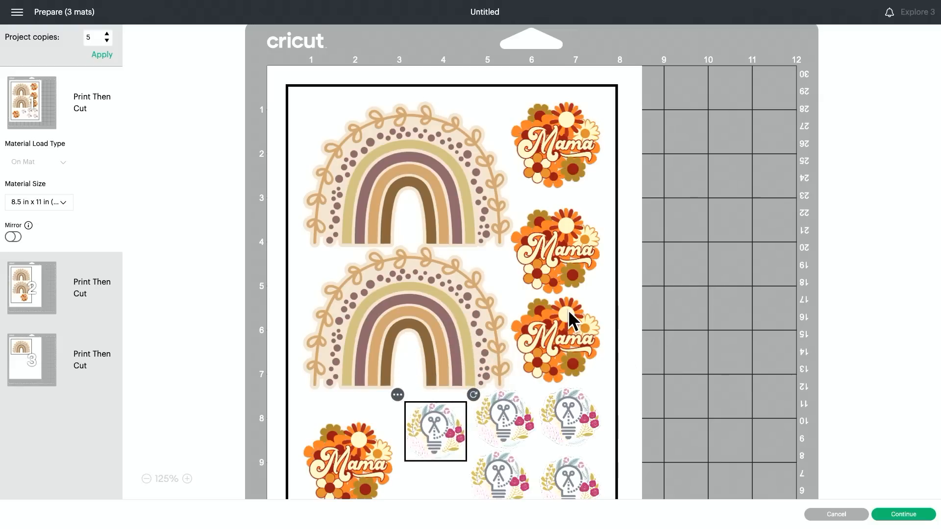
pyautogui.scroll(-1, 568, 312)
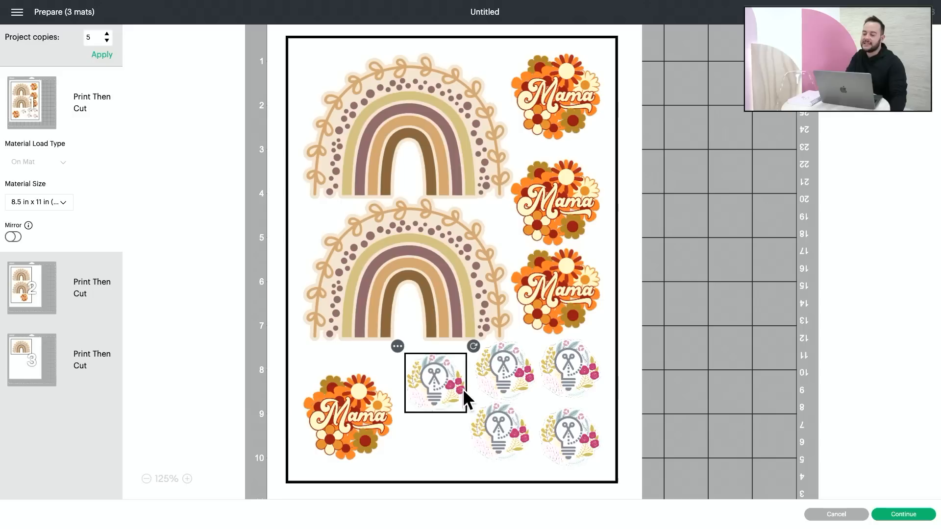
pyautogui.moveTo(448, 390); pyautogui.dragTo(445, 395)
pyautogui.moveTo(349, 415); pyautogui.dragTo(349, 399)
pyautogui.click(431, 384)
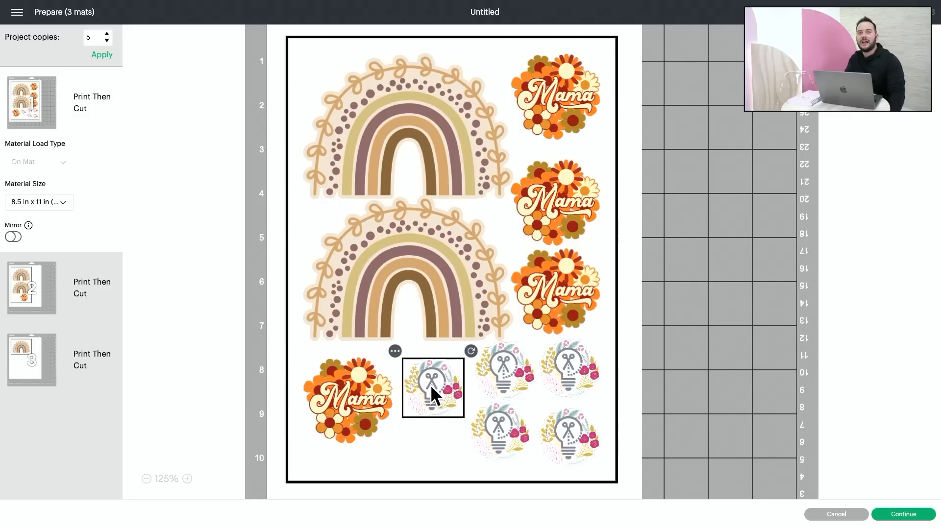
pyautogui.moveTo(432, 387); pyautogui.dragTo(433, 379)
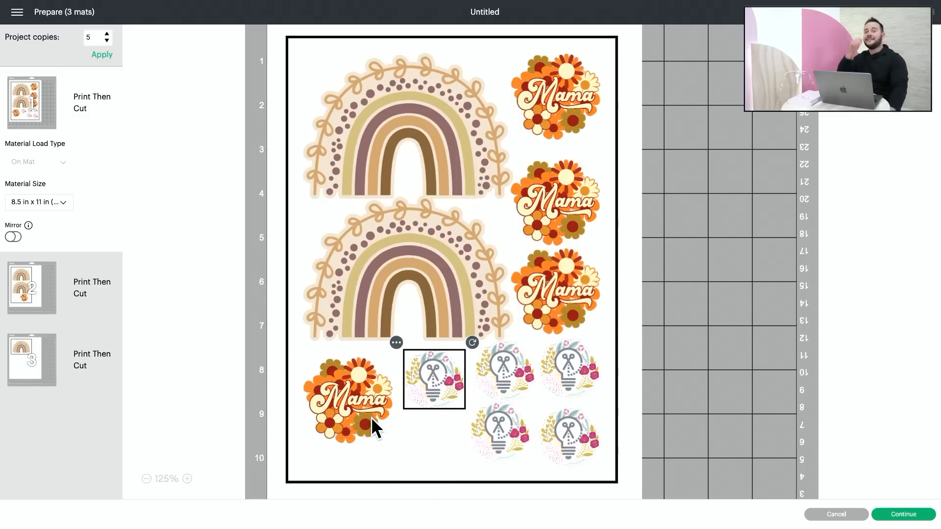
pyautogui.moveTo(343, 416); pyautogui.dragTo(343, 430)
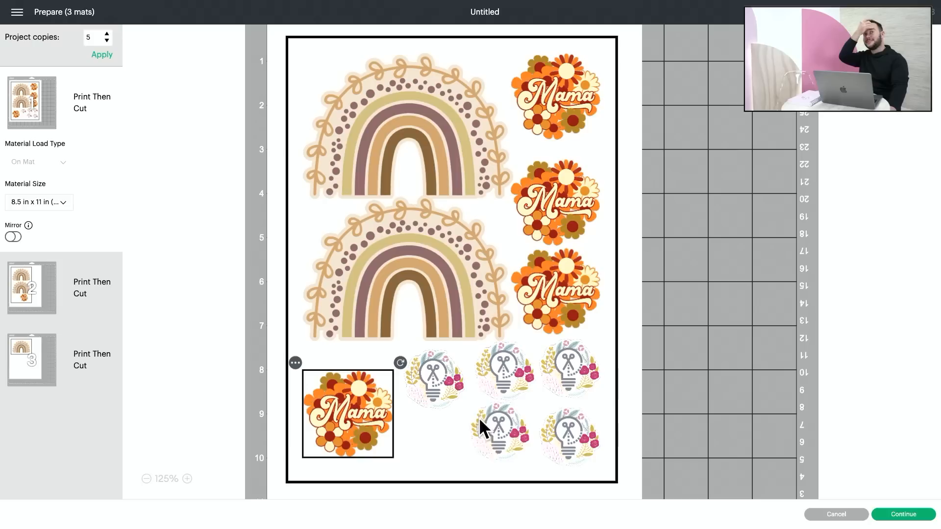
# Shift the lower left logo of the block and the logo beside the bottom Mama sticker further left to even out the spacing.
pyautogui.click(490, 450)
pyautogui.moveTo(492, 451); pyautogui.dragTo(469, 453)
pyautogui.moveTo(433, 380); pyautogui.dragTo(424, 382)
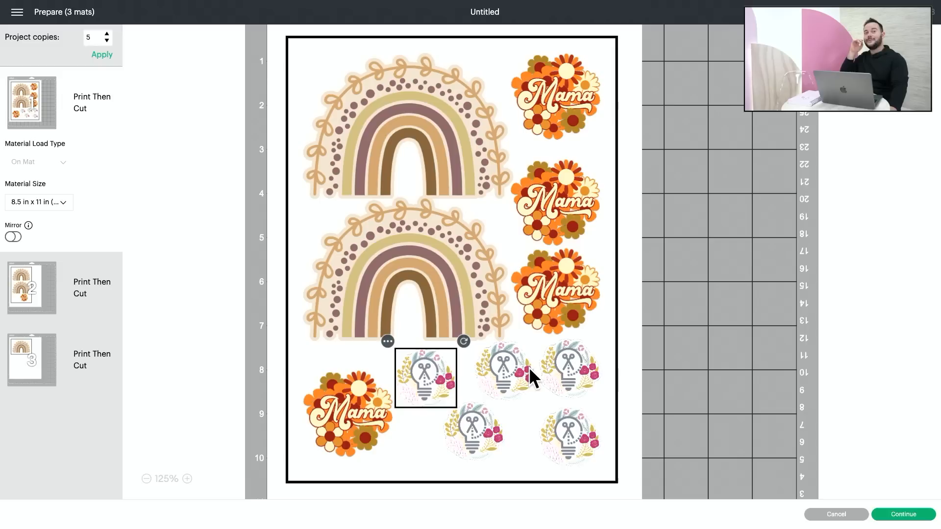
pyautogui.click(516, 374)
pyautogui.click(563, 368)
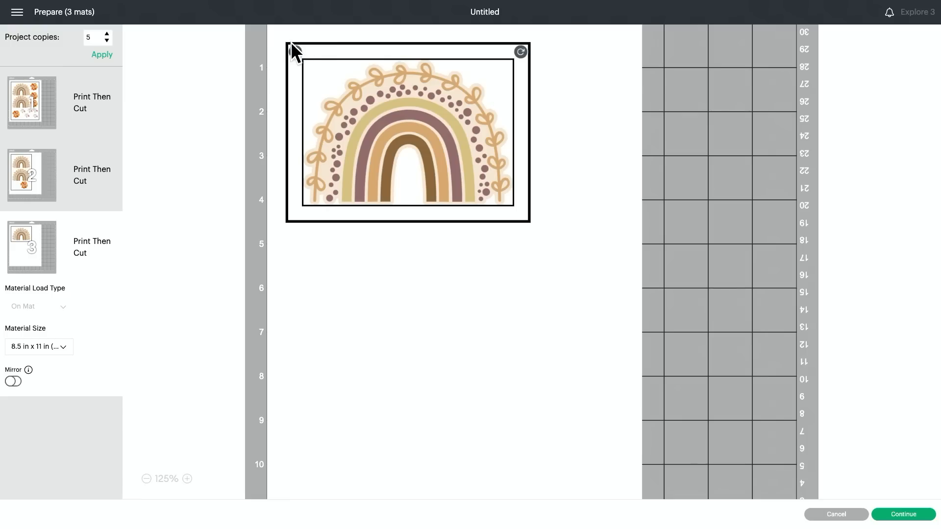
# Move the rainbow sticker from the third mat to the second mat.
pyautogui.click(294, 51)
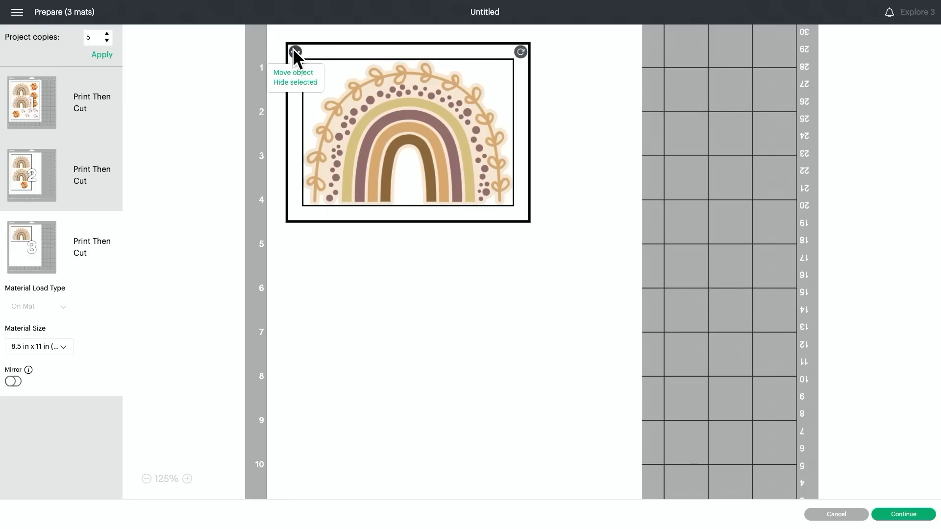
pyautogui.click(296, 71)
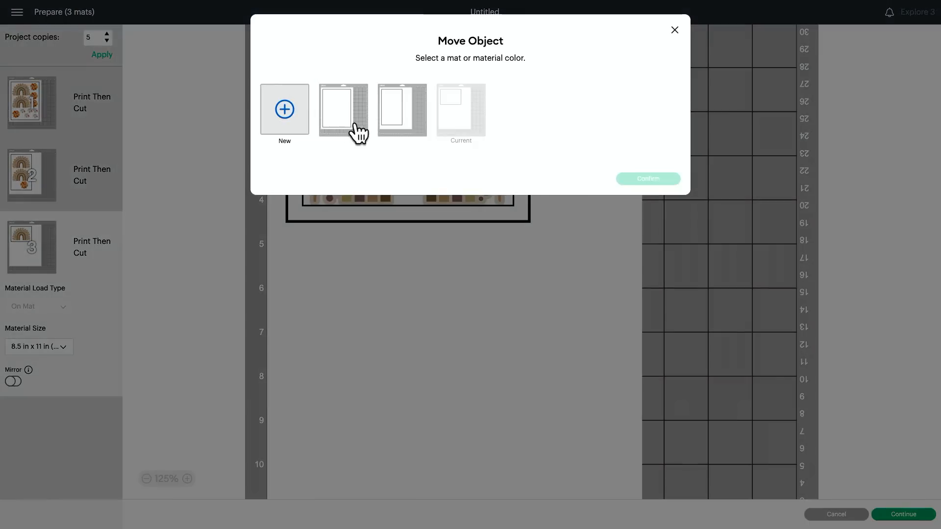
pyautogui.click(396, 125)
pyautogui.click(645, 180)
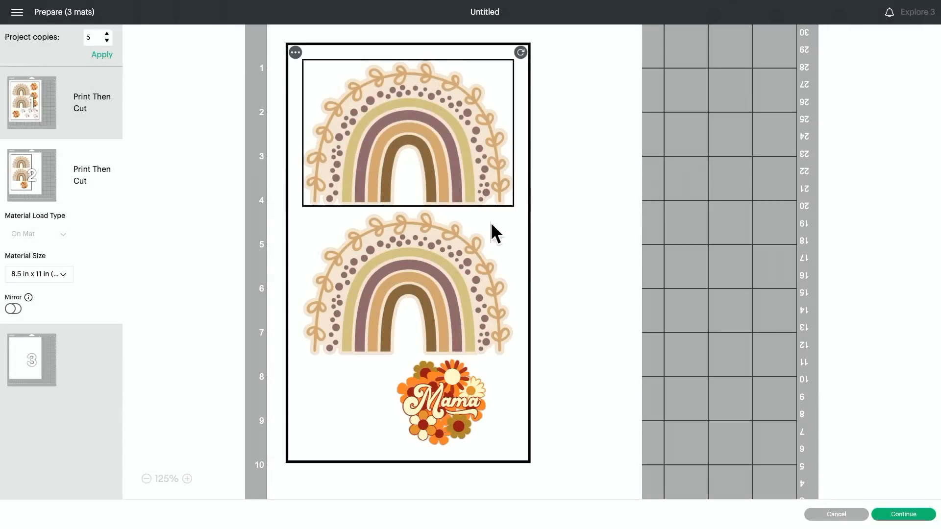
# Rotate the added rainbow about 90° clockwise and place it against the right side of the second sheet's printable area.
pyautogui.moveTo(514, 62); pyautogui.dragTo(596, 330)
pyautogui.moveTo(507, 234); pyautogui.dragTo(539, 269)
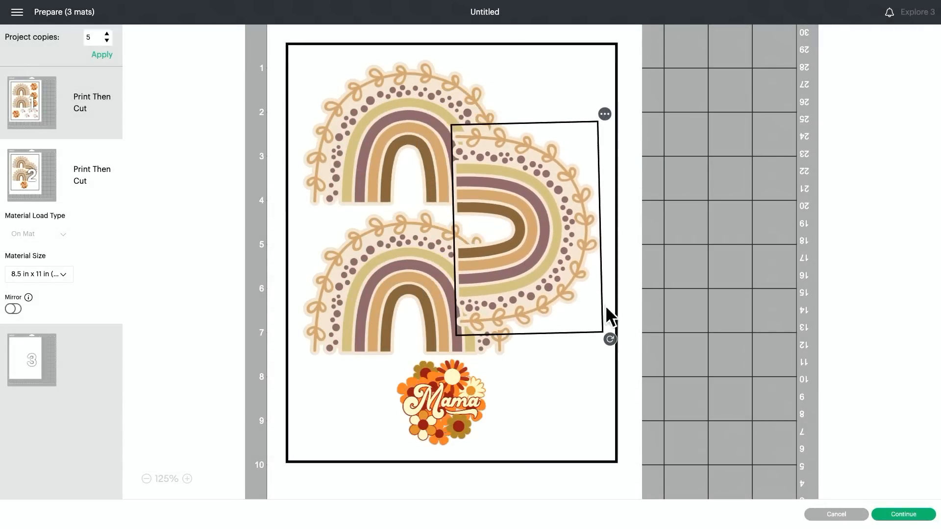
pyautogui.moveTo(609, 340); pyautogui.dragTo(612, 336)
pyautogui.moveTo(519, 230); pyautogui.dragTo(569, 258)
# Tilt the upper rainbow counterclockwise and spread out the others: Mama sticker upper right, upright rainbow at the bottom, sideways rainbow slightly lower.
pyautogui.click(413, 97)
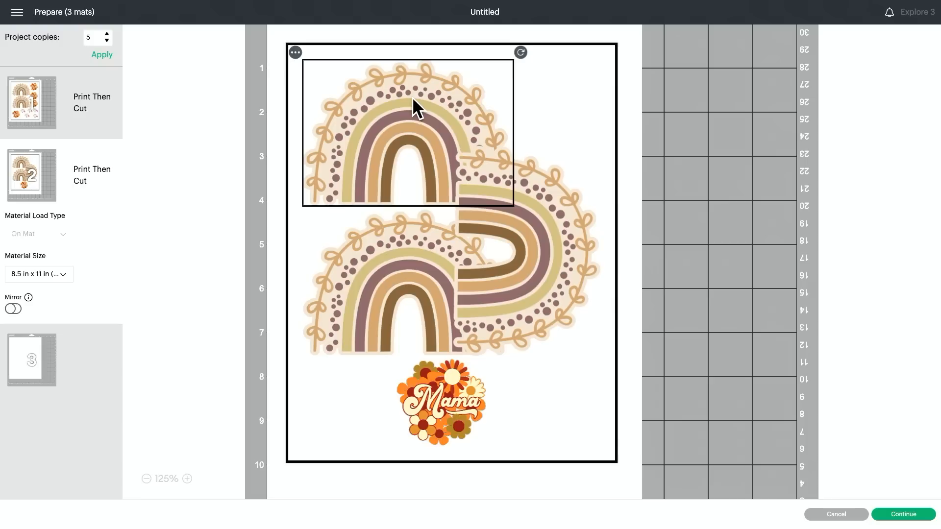
pyautogui.moveTo(519, 53); pyautogui.dragTo(371, 37)
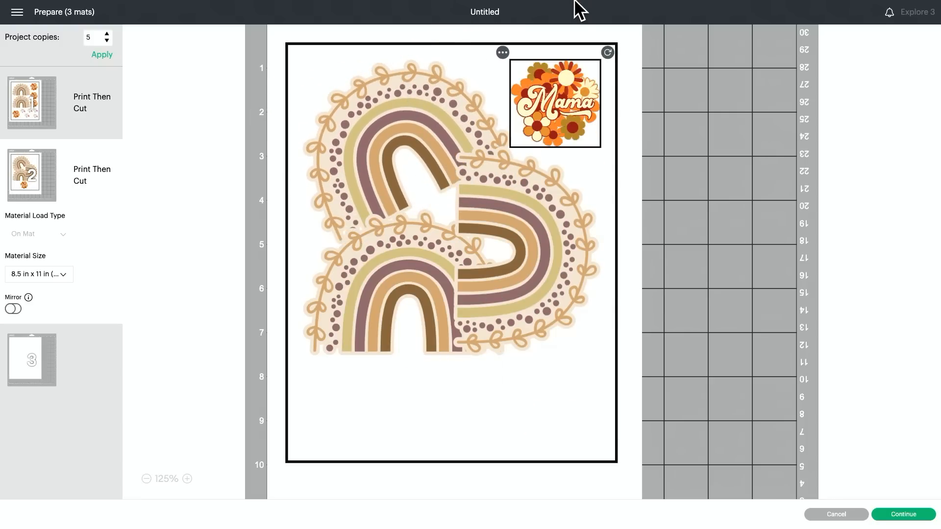
pyautogui.moveTo(365, 284); pyautogui.dragTo(363, 392)
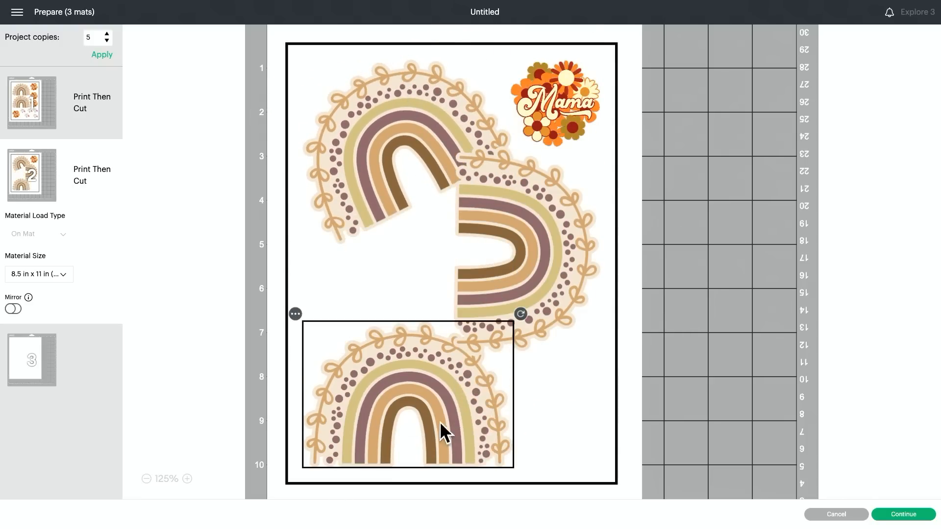
pyautogui.moveTo(537, 255); pyautogui.dragTo(607, 260)
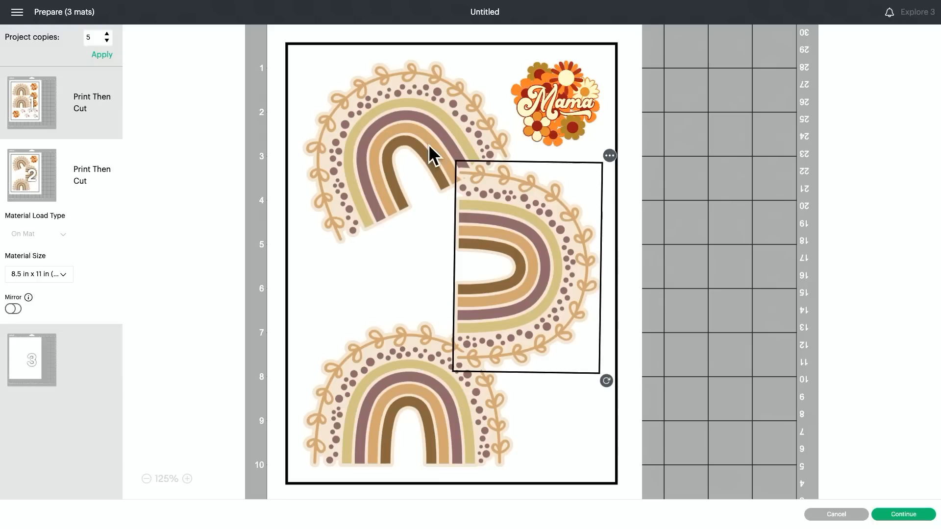
# Turn the tilted upper rainbow on the second mat upside down and place it flush along the top of the printable area.
pyautogui.click(416, 117)
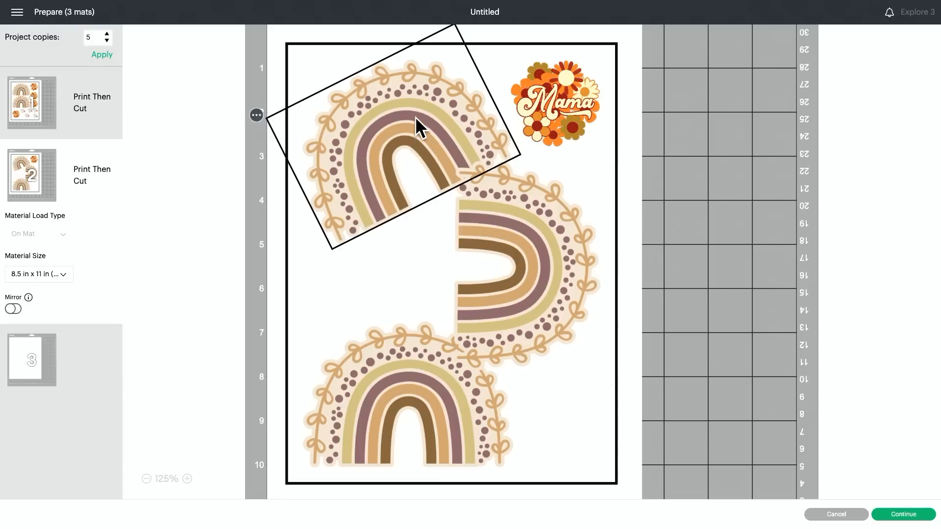
pyautogui.click(256, 115)
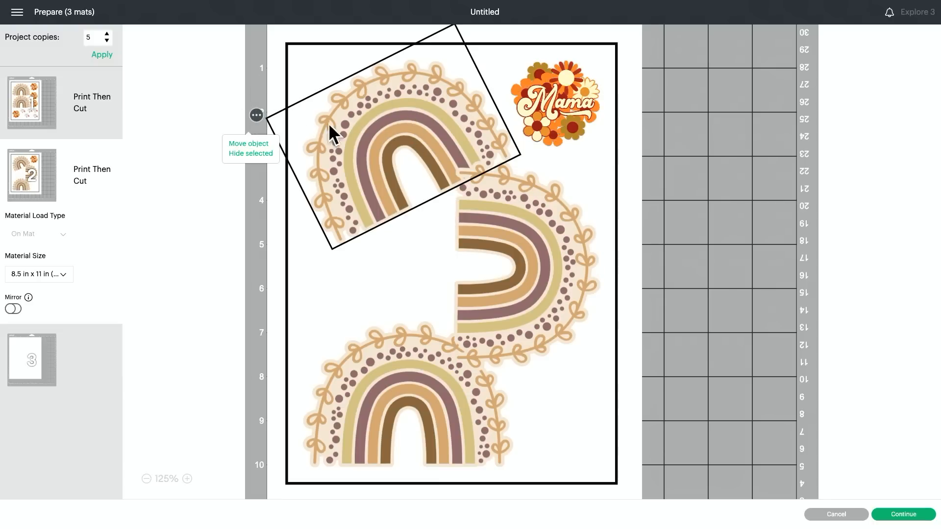
pyautogui.moveTo(392, 133); pyautogui.dragTo(391, 175)
pyautogui.click(454, 67)
pyautogui.click(407, 132)
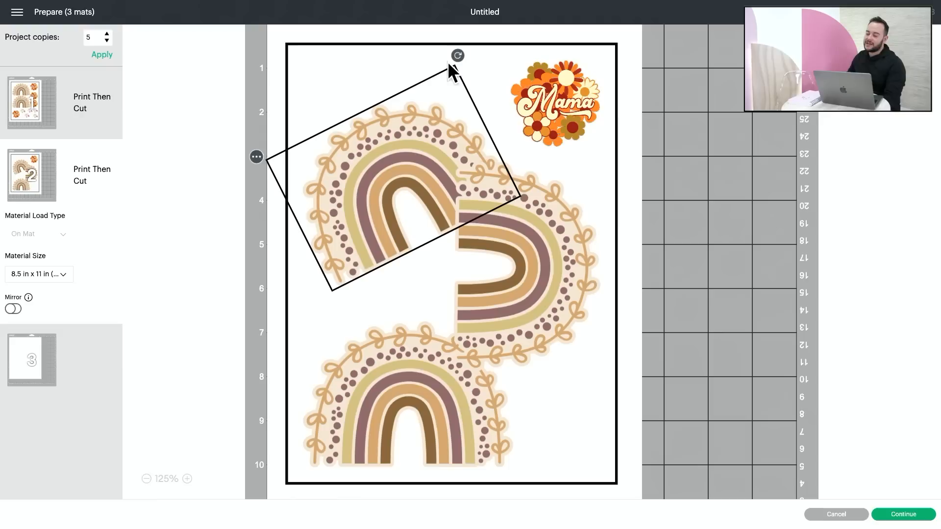
pyautogui.moveTo(456, 57); pyautogui.dragTo(346, 248)
pyautogui.moveTo(337, 142); pyautogui.dragTo(351, 99)
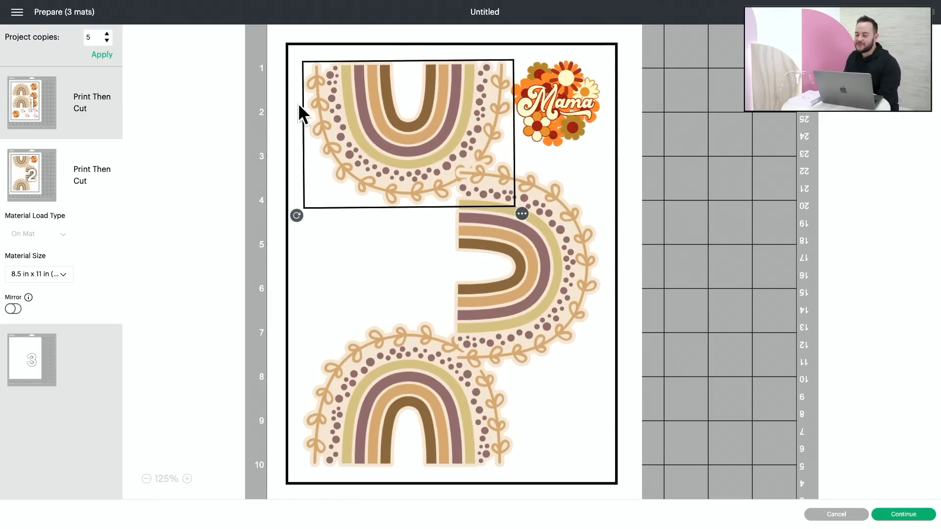
# Move the sideways rainbow slightly lower, tilt it a few degrees clockwise and nudge it right against the printable area's edge.
pyautogui.moveTo(554, 262); pyautogui.dragTo(588, 278)
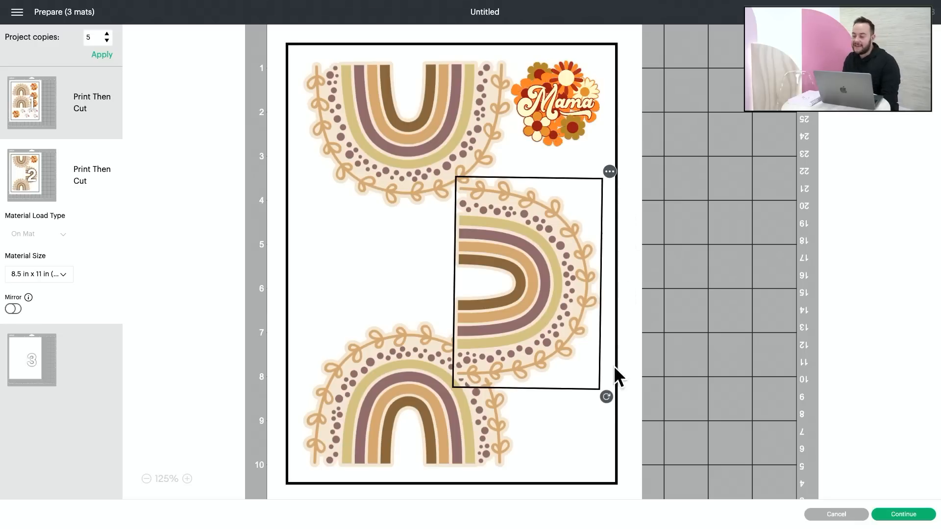
pyautogui.moveTo(608, 396); pyautogui.dragTo(603, 398)
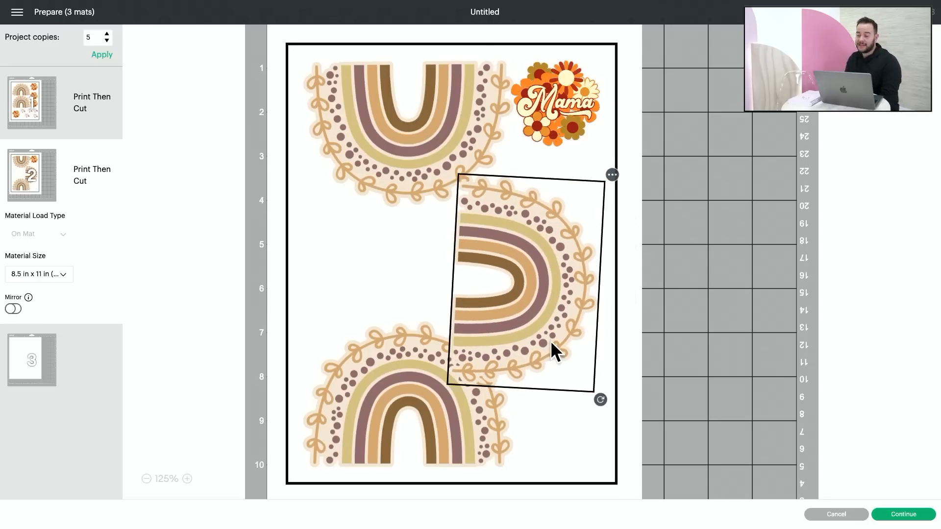
pyautogui.moveTo(551, 342); pyautogui.dragTo(612, 344)
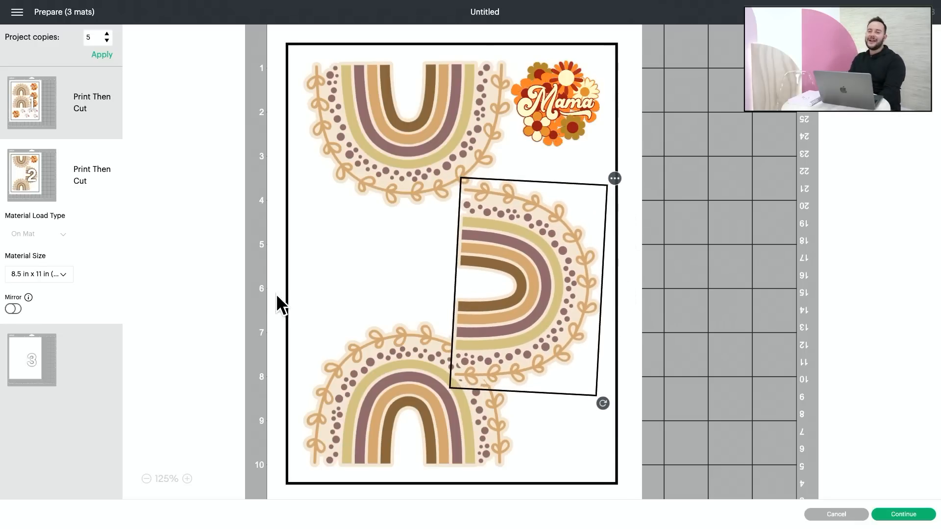
# Turn on the system dialog option for printing the first mat, open that dialog and choose the Canon TS9500 series printer.
pyautogui.click(69, 113)
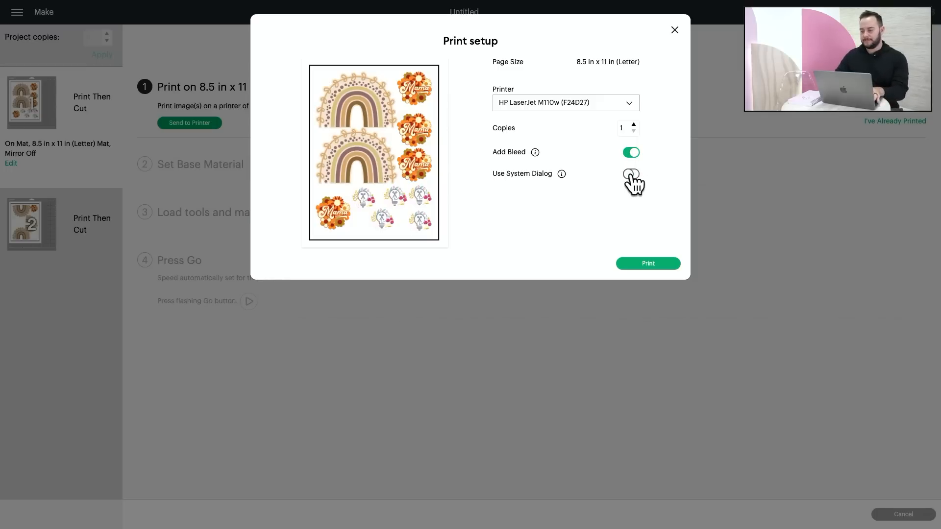
pyautogui.click(631, 175)
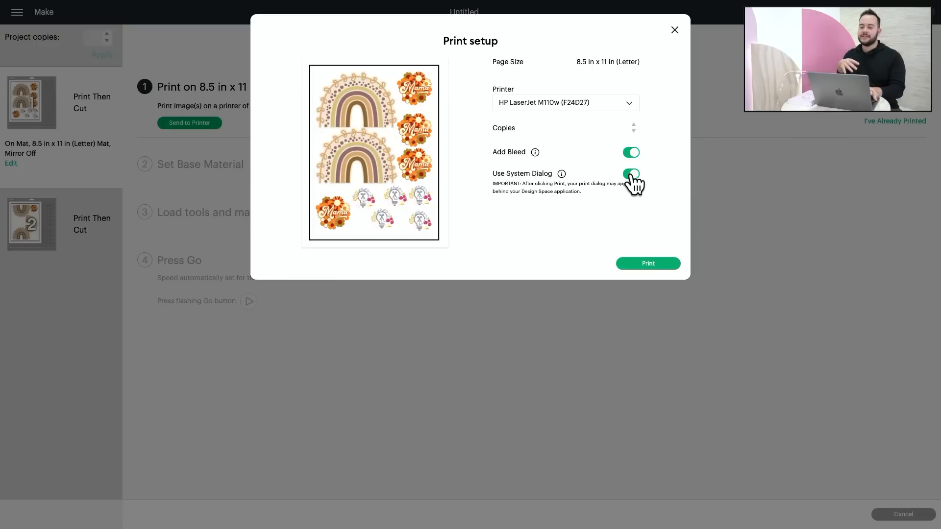
pyautogui.click(647, 268)
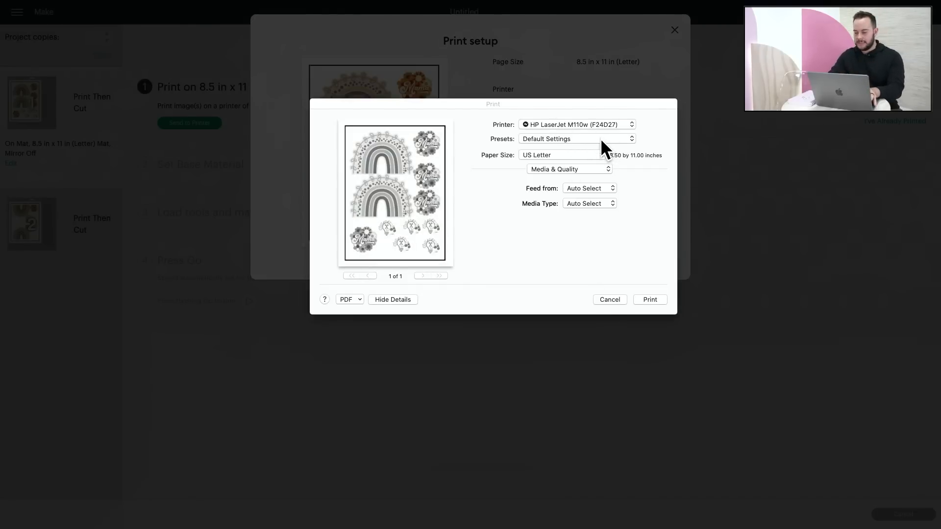
pyautogui.click(604, 128)
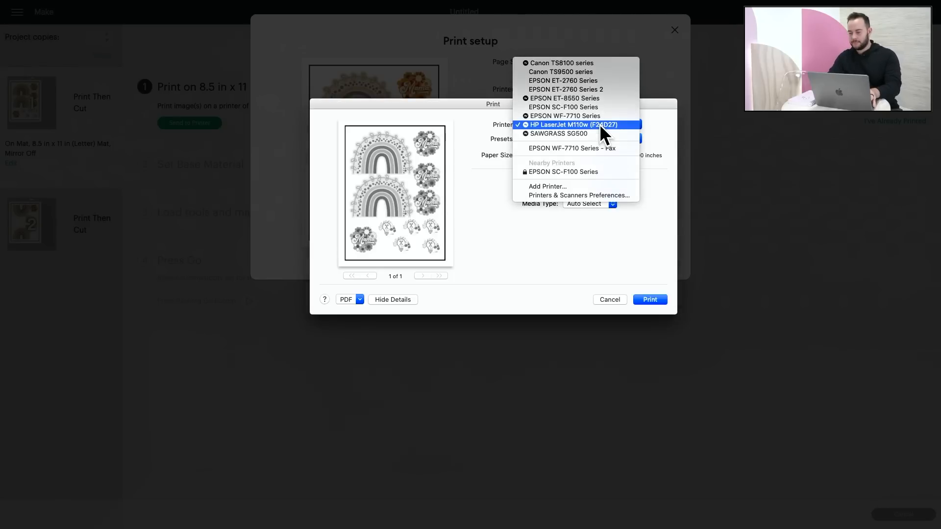
pyautogui.click(596, 72)
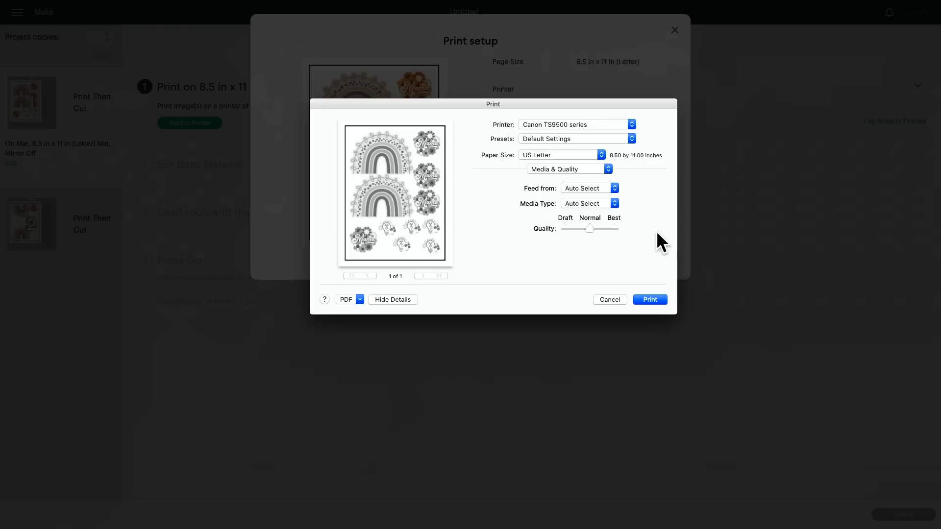
# Check the printer's ink supply levels and return to the Media & Quality settings.
pyautogui.click(586, 167)
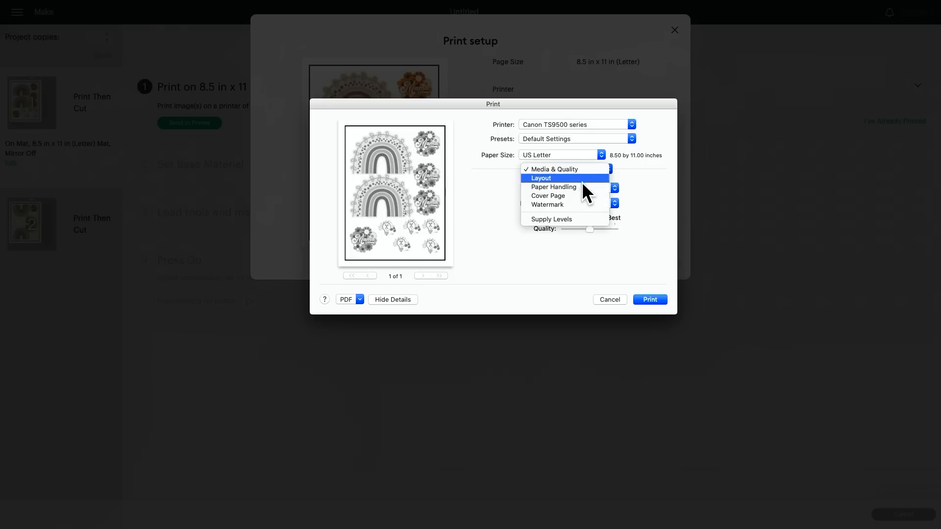
pyautogui.click(580, 219)
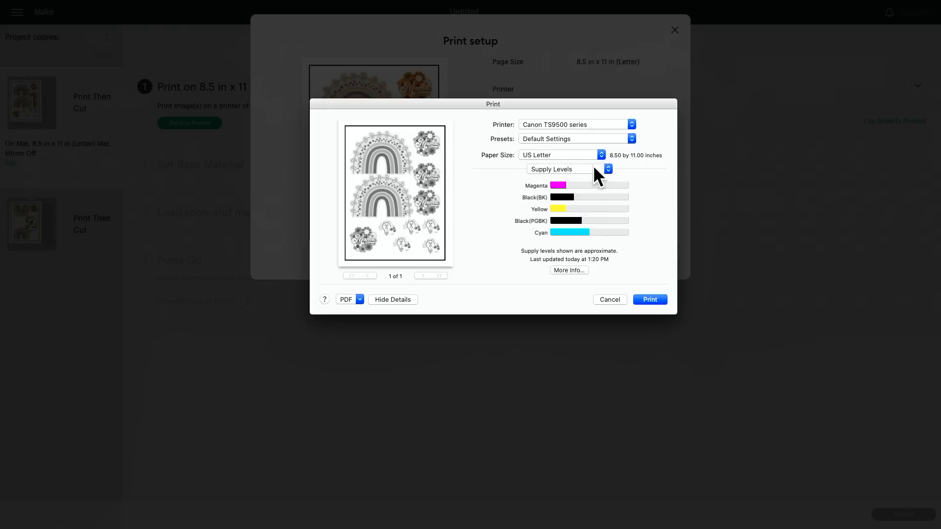
pyautogui.click(555, 170)
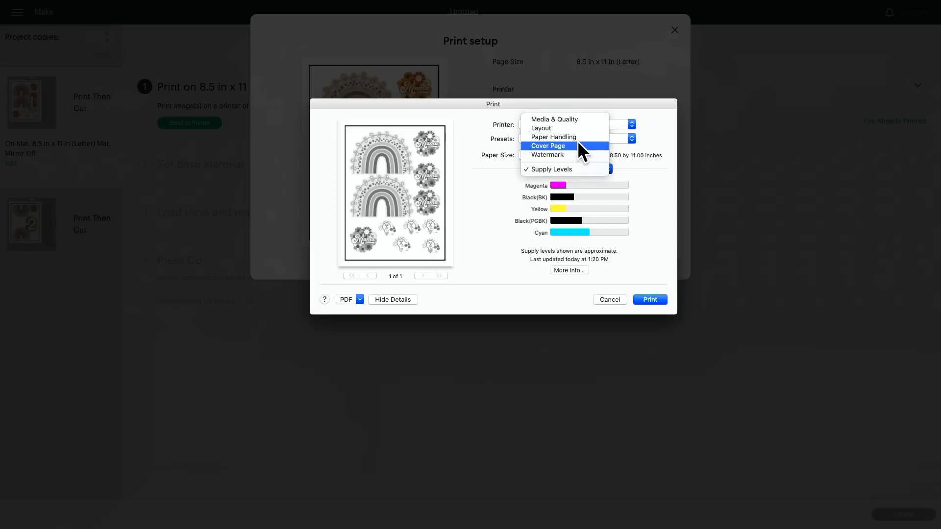
pyautogui.click(579, 121)
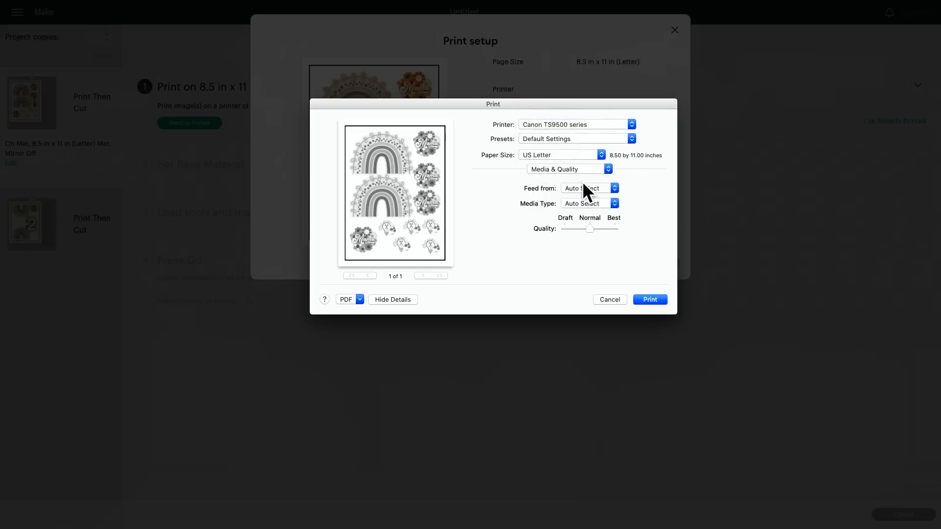
# Apply the Color preset to the print job and print the first mat's sticker sheet.
pyautogui.click(562, 139)
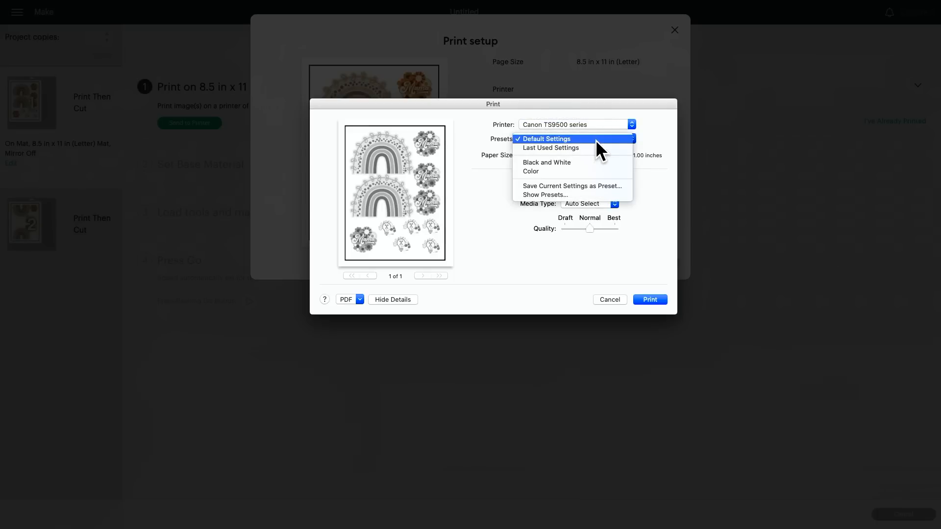
pyautogui.click(600, 170)
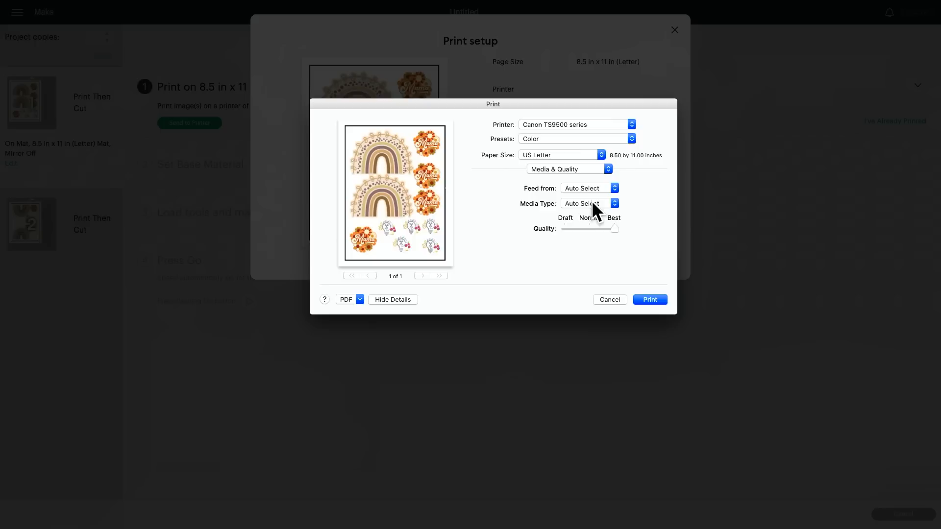
pyautogui.click(588, 188)
pyautogui.click(598, 214)
pyautogui.click(652, 299)
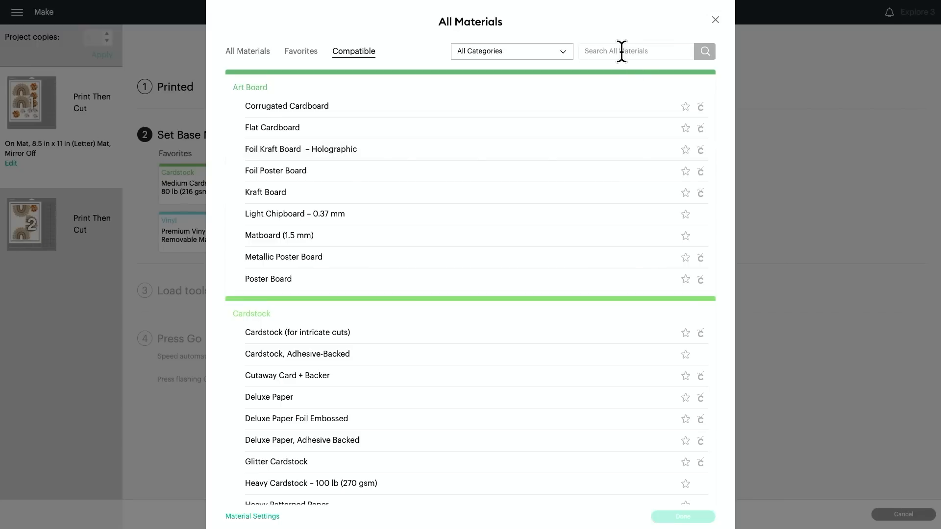
# Search the compatible materials for "printable" and set the base material to Printable Sticker Paper (White).
pyautogui.click(623, 52)
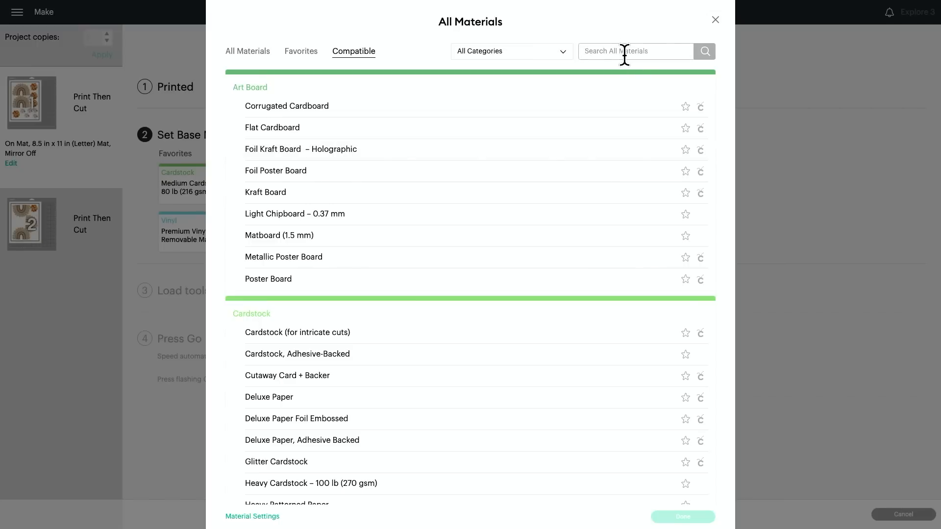
pyautogui.write('printable')
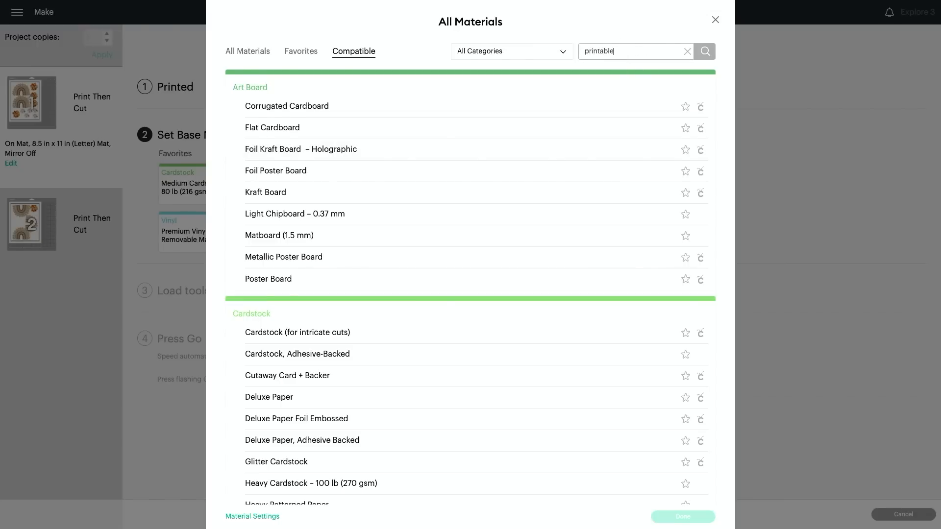
pyautogui.press('Return')
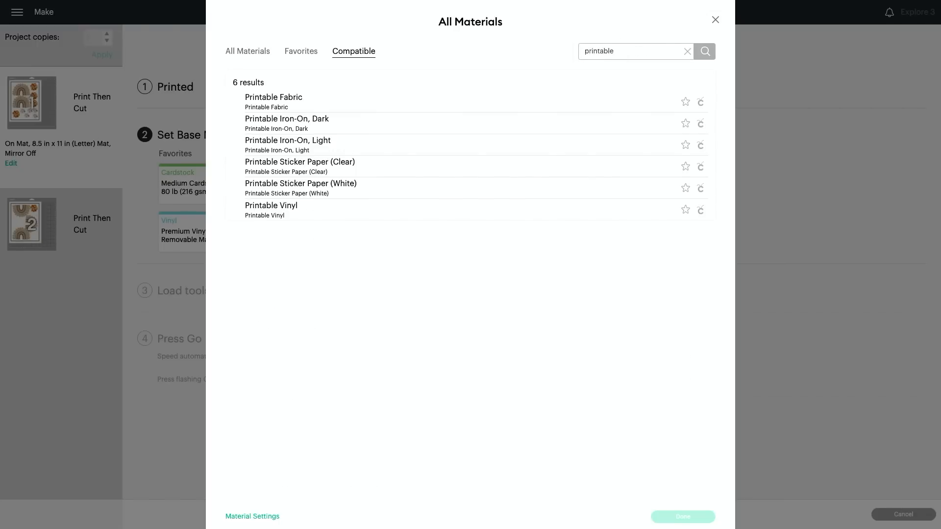
pyautogui.click(379, 190)
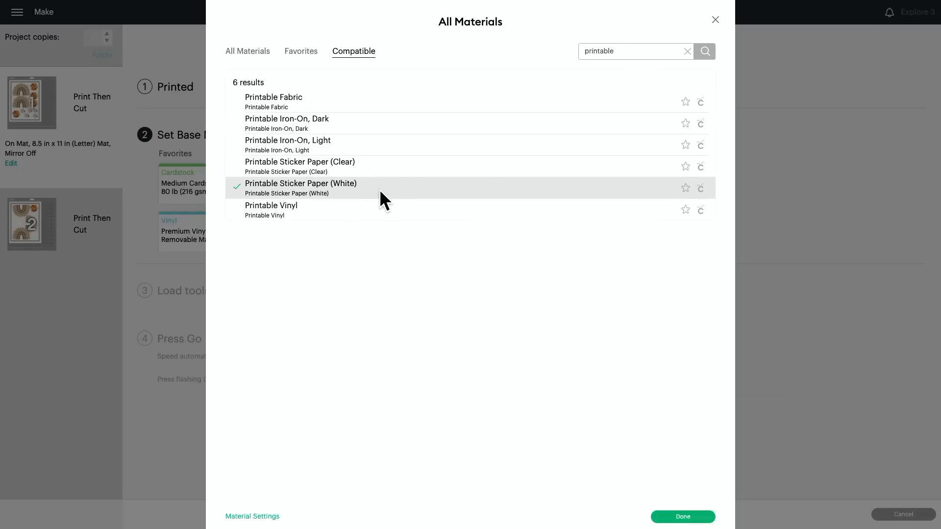
pyautogui.click(683, 517)
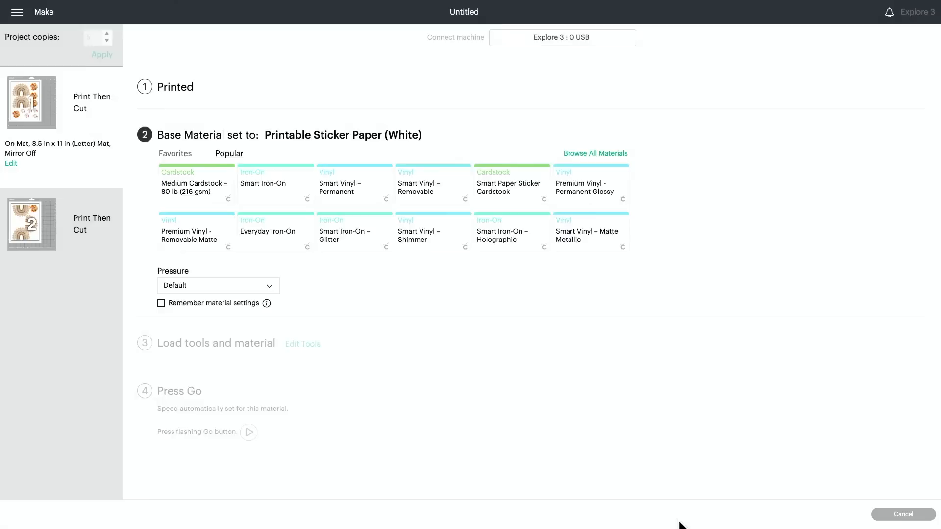
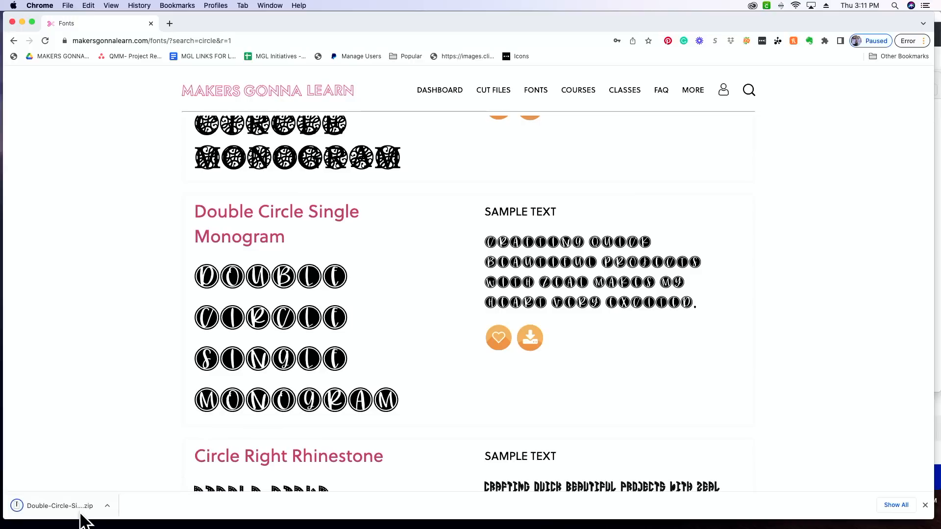
# Open the downloaded font archive and install the Double Circle Single Monogram font from its OTF file.
pyautogui.click(73, 507)
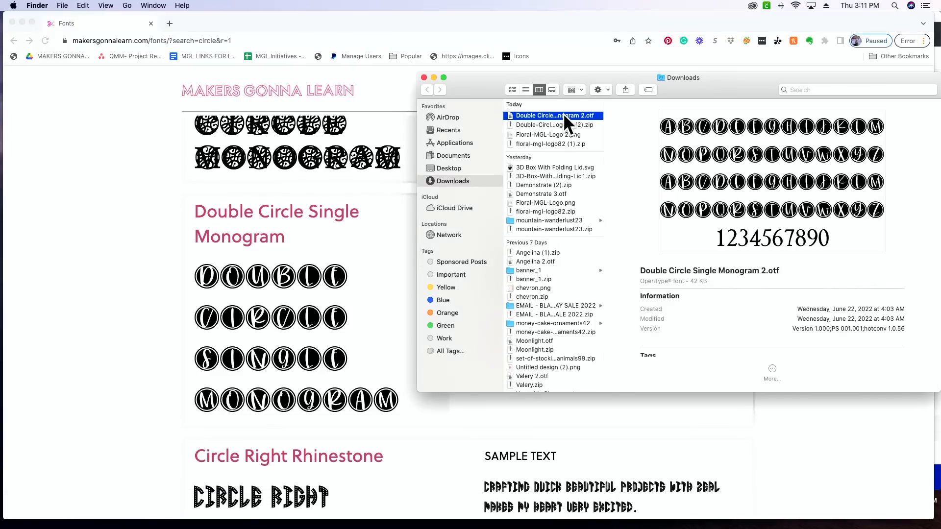
pyautogui.doubleClick(563, 113)
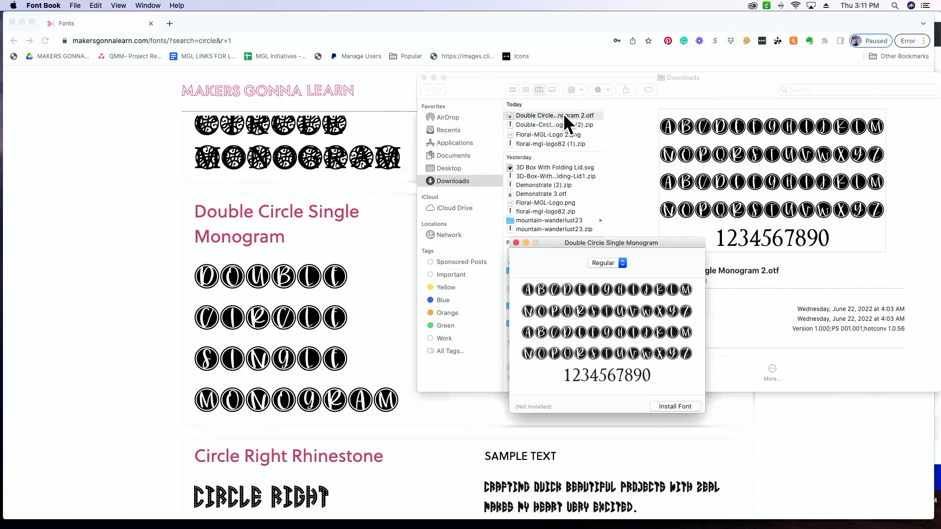
pyautogui.click(672, 408)
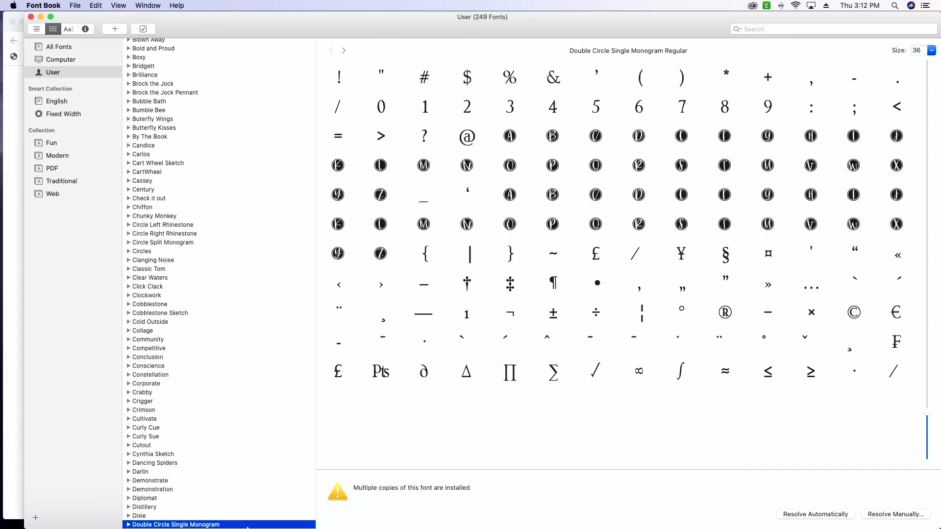
pyautogui.moveTo(247, 527)
# Switch to Cricut Design Space and reload it to pick up the newly installed font.
pyautogui.click(463, 511)
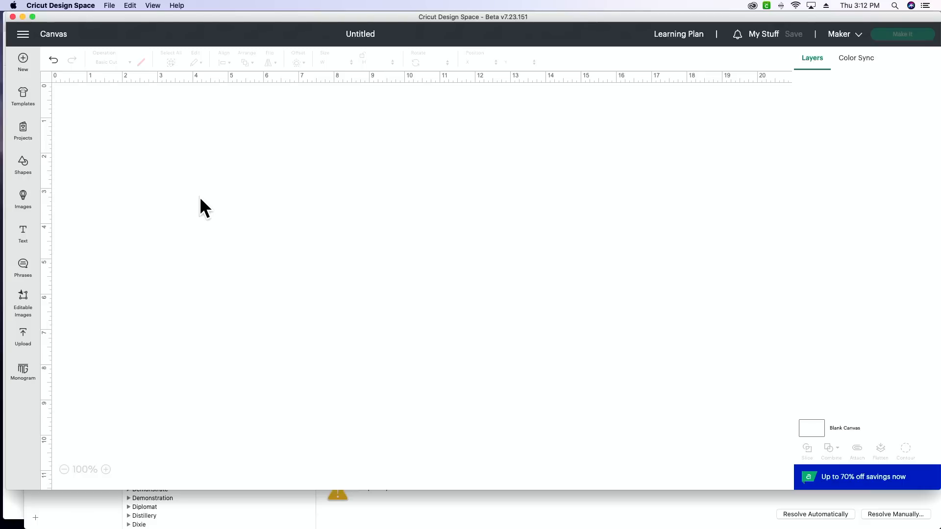
pyautogui.click(152, 6)
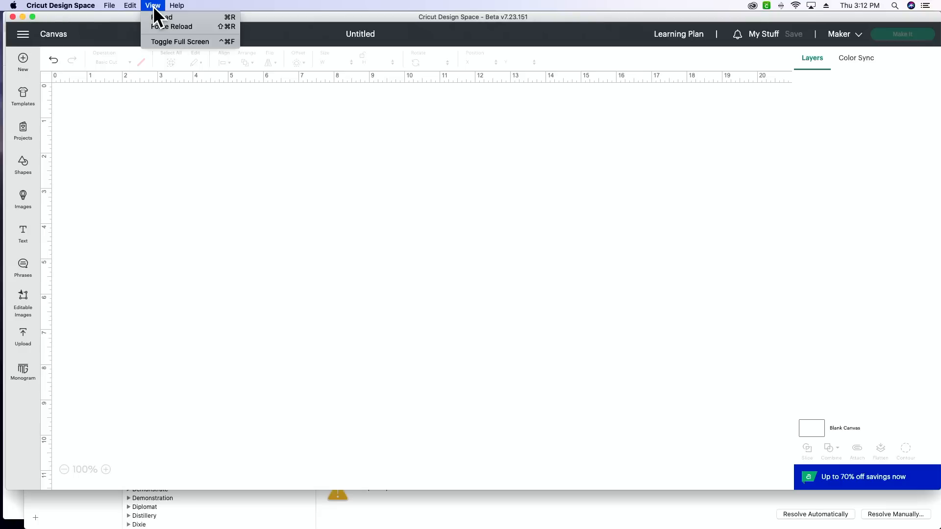
pyautogui.click(176, 19)
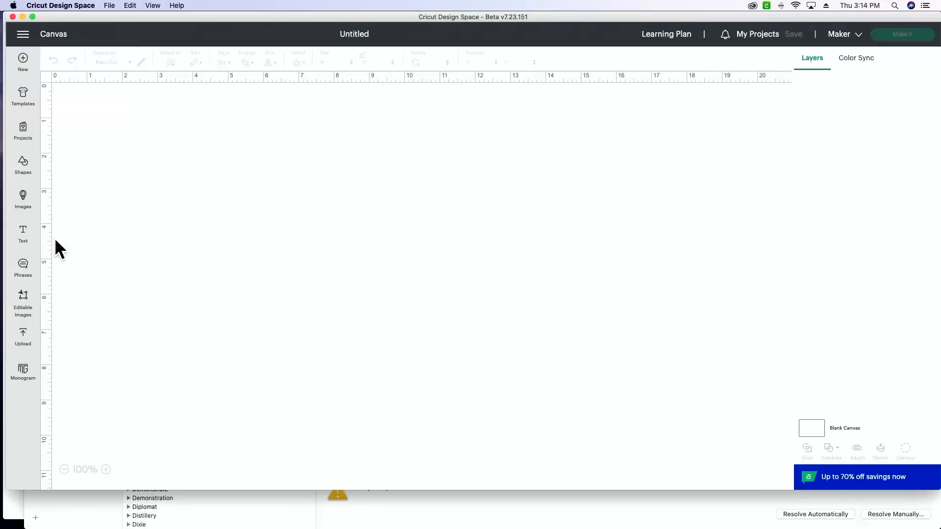
# Add a text object, search the system fonts for "circle" and apply Double Circle Single Monogram to it.
pyautogui.click(23, 237)
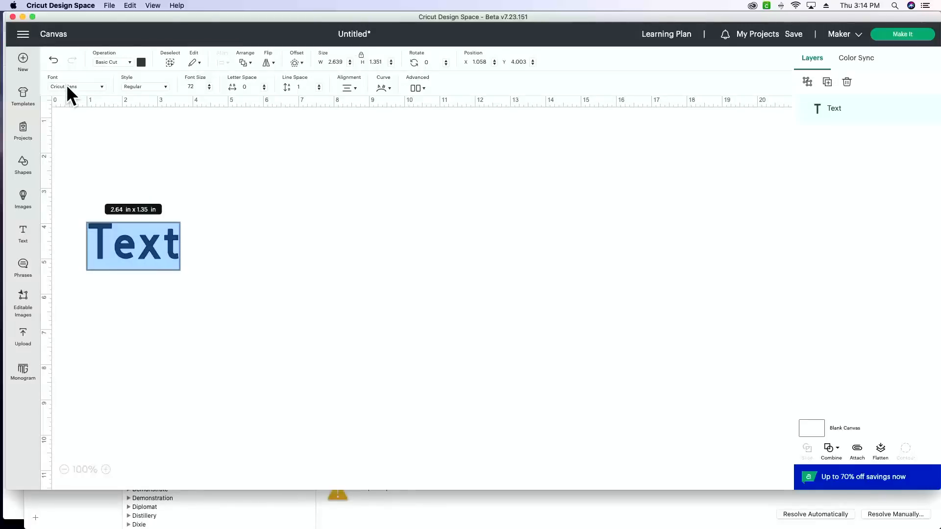
pyautogui.click(68, 86)
pyautogui.click(396, 64)
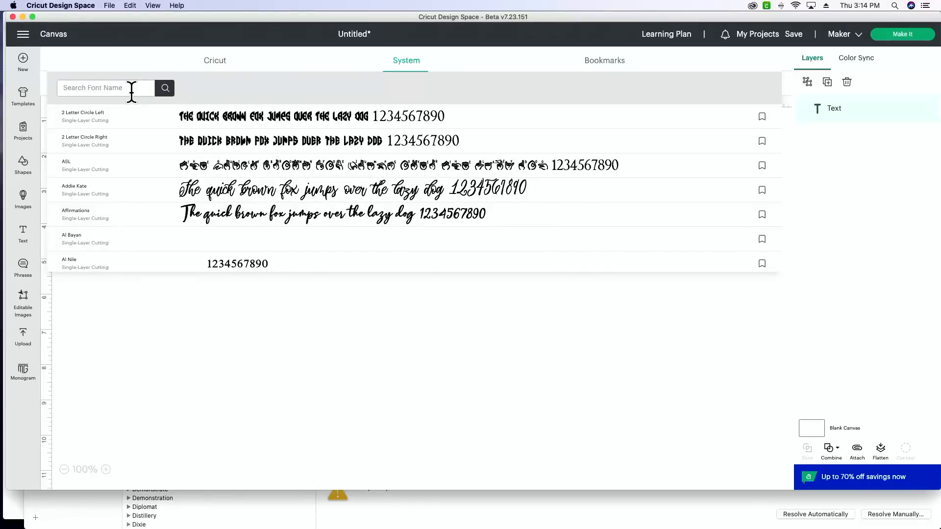
pyautogui.write('circle')
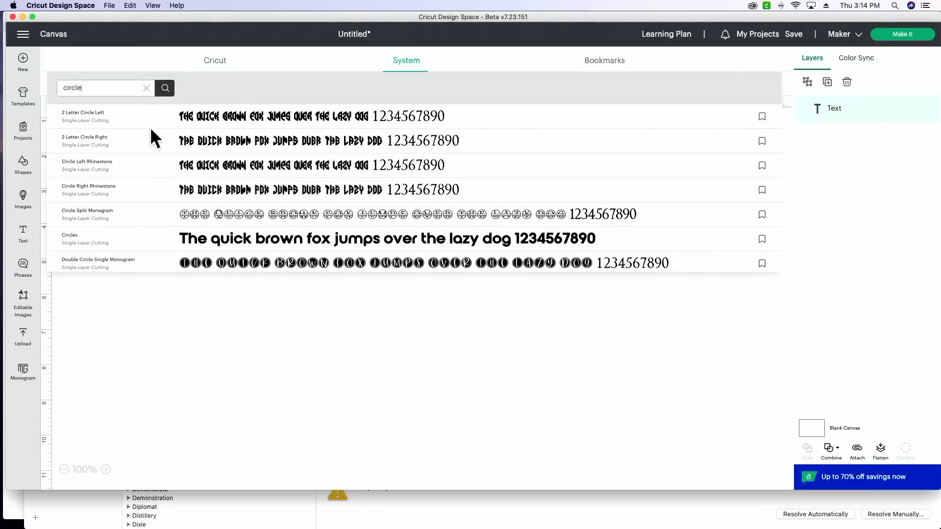
pyautogui.click(167, 258)
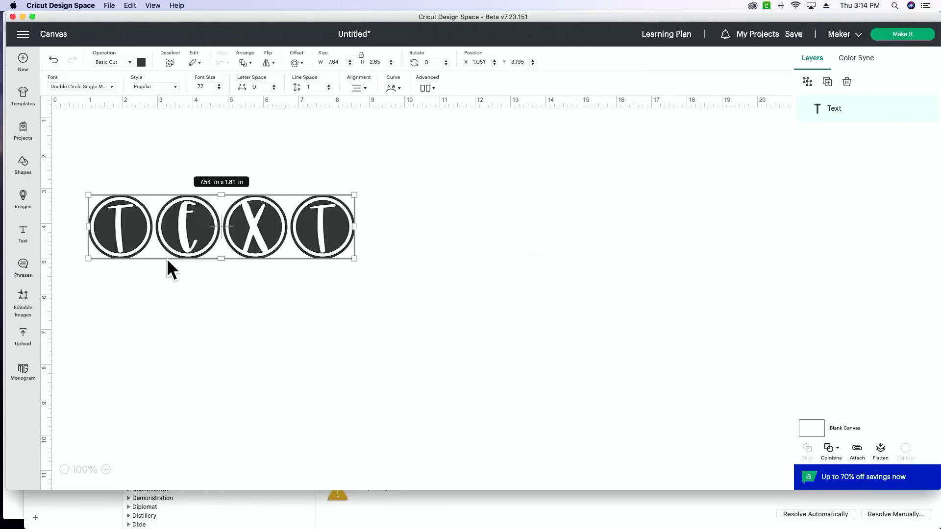
# Replace the placeholder text with "m", move the monogram up and enlarge it to about 2 x 2 in.
pyautogui.doubleClick(251, 211)
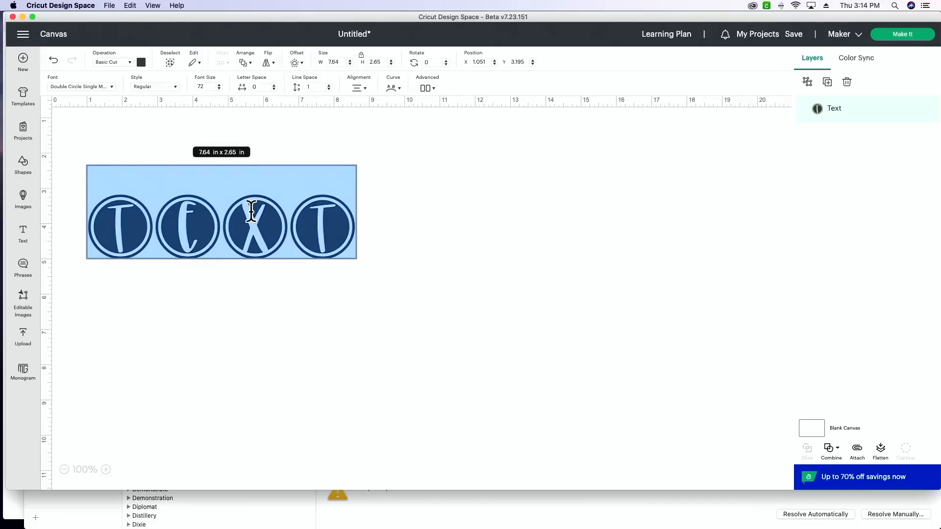
pyautogui.write('m')
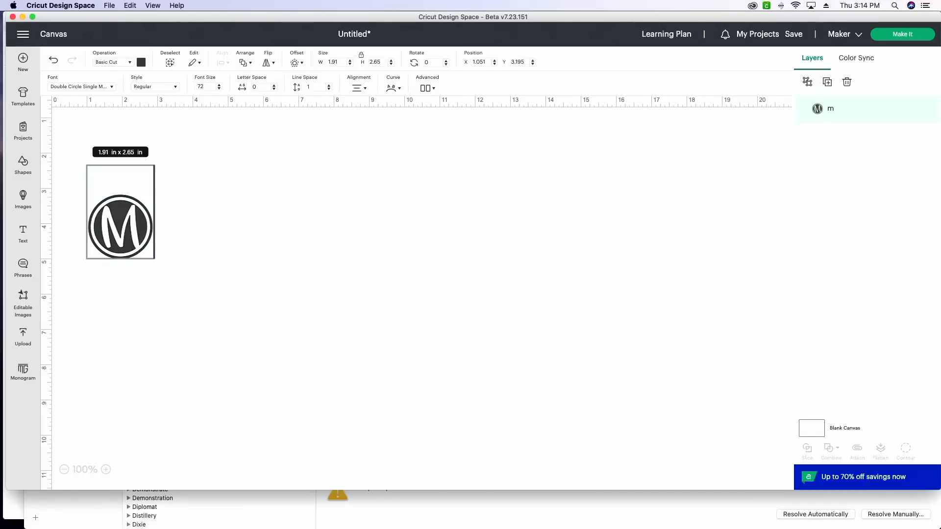
pyautogui.click(189, 250)
pyautogui.moveTo(120, 227); pyautogui.dragTo(126, 190)
pyautogui.moveTo(158, 220); pyautogui.dragTo(164, 228)
pyautogui.click(239, 223)
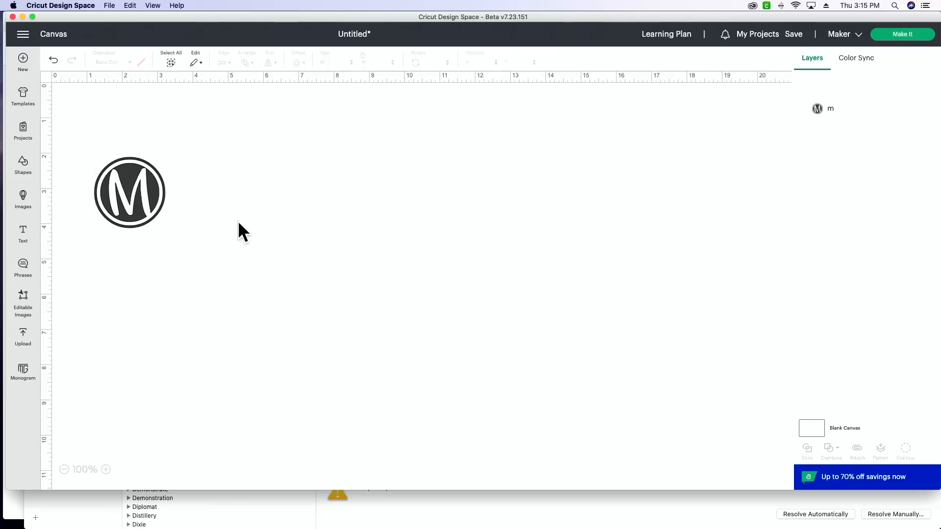
# Create a 0.1 in offset with rounded corners around the m monogram.
pyautogui.click(127, 198)
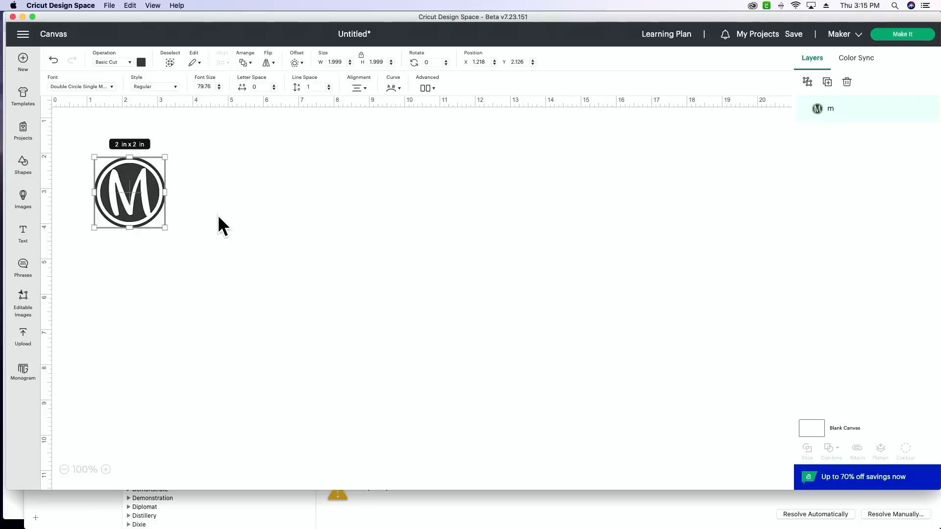
pyautogui.click(296, 62)
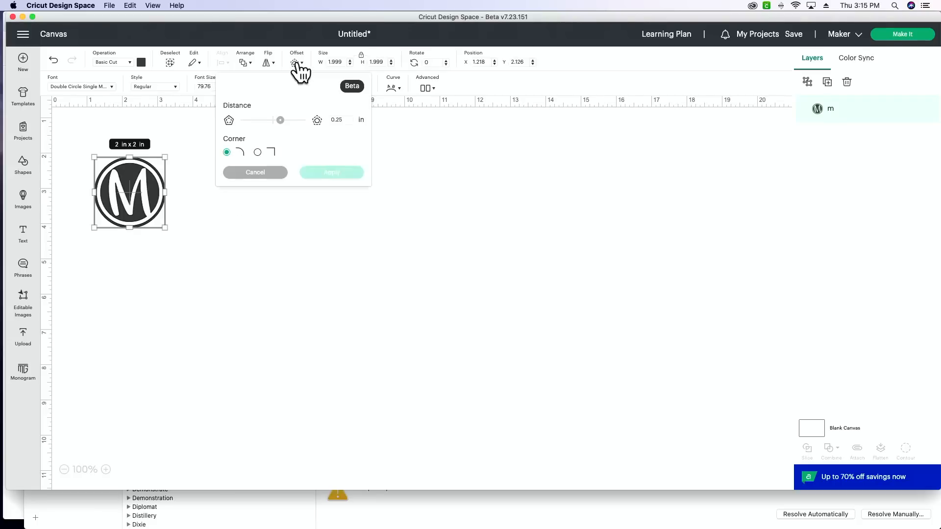
pyautogui.click(346, 121)
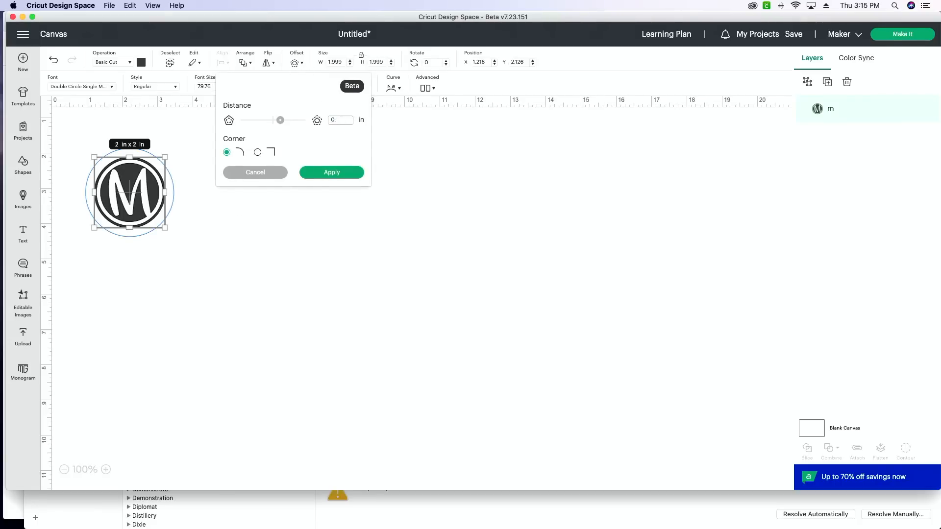
pyautogui.write('0.1')
pyautogui.click(345, 140)
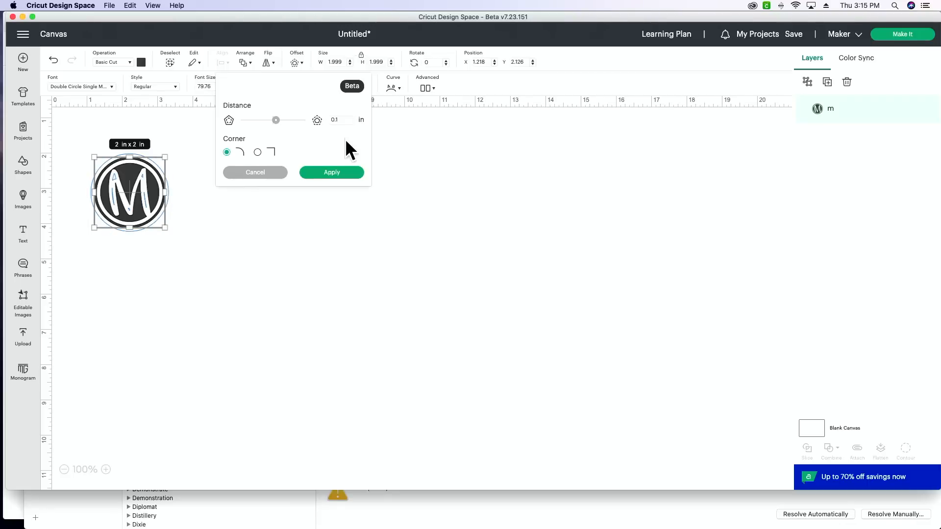
pyautogui.click(336, 173)
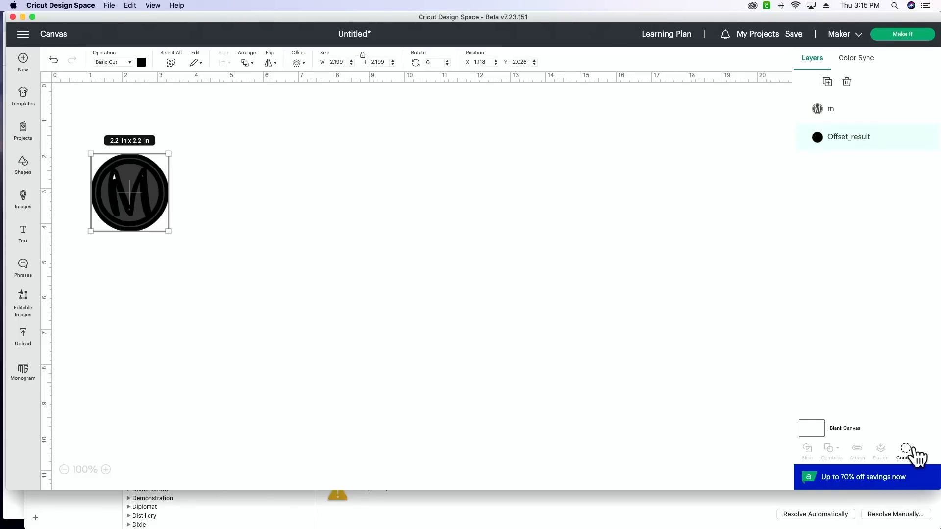
# Hide the inner contours of the offset so it is a solid circle, and color it white.
pyautogui.click(906, 449)
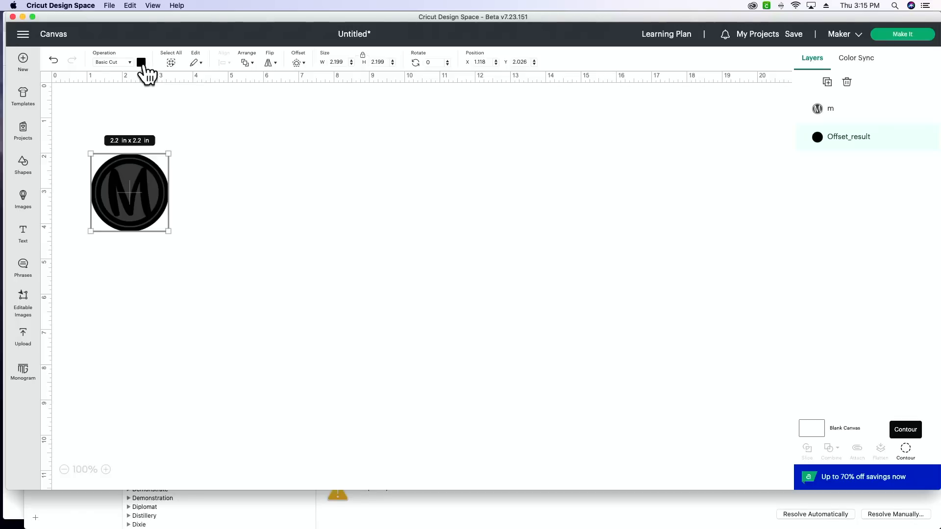
pyautogui.click(141, 64)
pyautogui.click(152, 154)
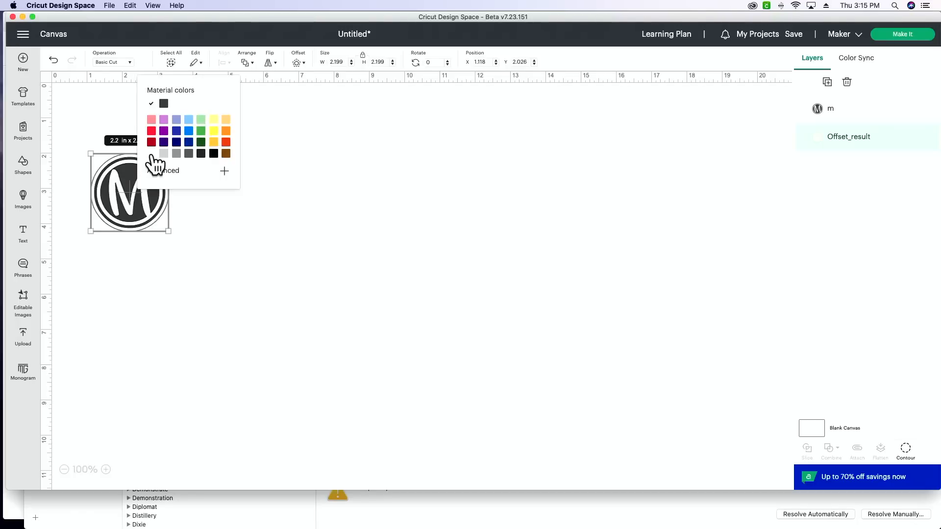
pyautogui.click(309, 164)
# Set the color of the m monogram layer to black.
pyautogui.click(857, 111)
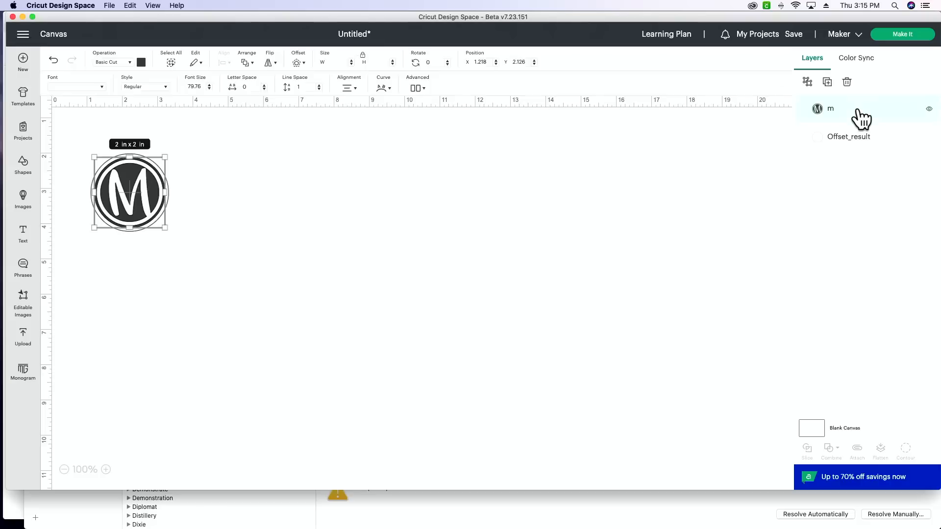
pyautogui.click(141, 63)
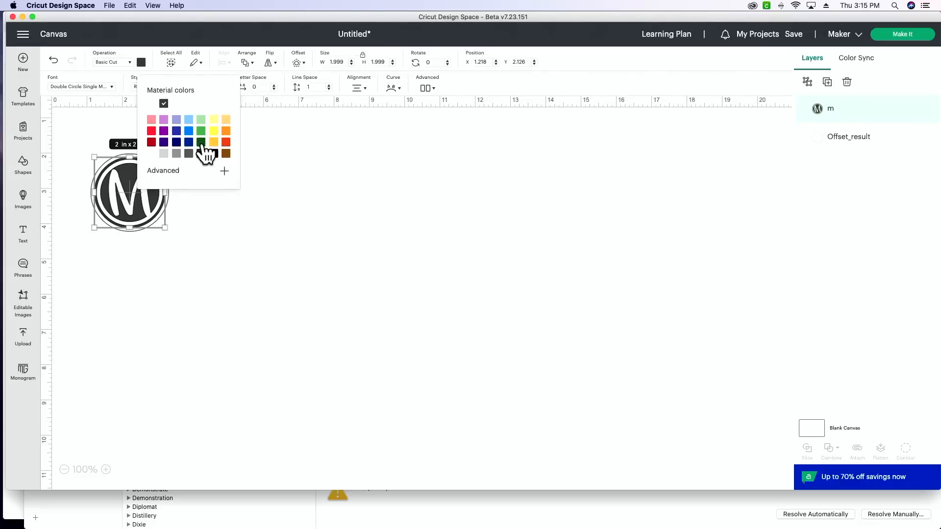
pyautogui.click(214, 154)
pyautogui.click(223, 171)
pyautogui.click(314, 193)
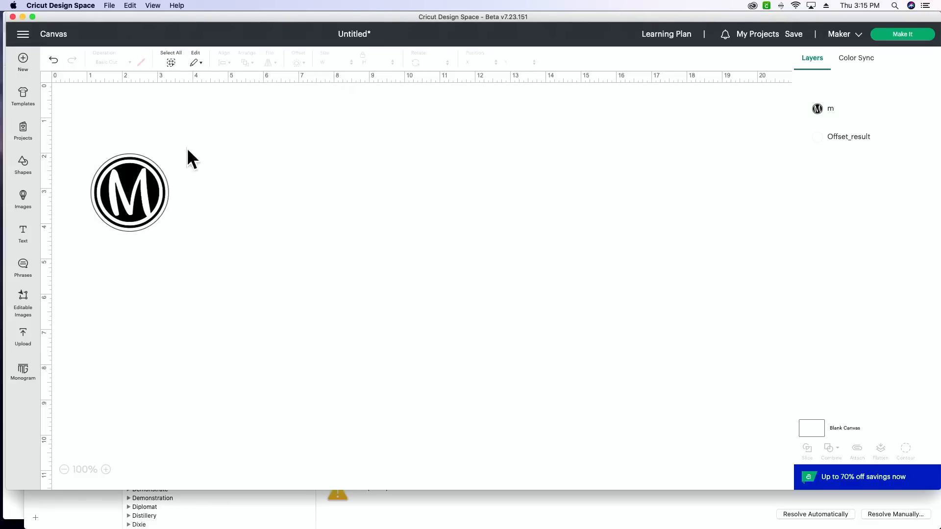
# Flatten the m monogram and its white offset into one Print Then Cut image, and change the canvas color.
pyautogui.moveTo(192, 138); pyautogui.dragTo(105, 210)
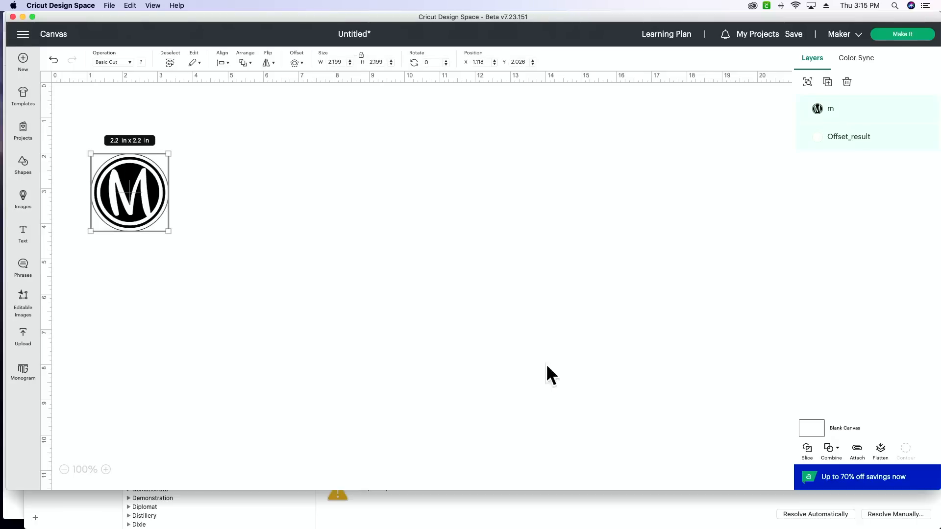
pyautogui.click(882, 451)
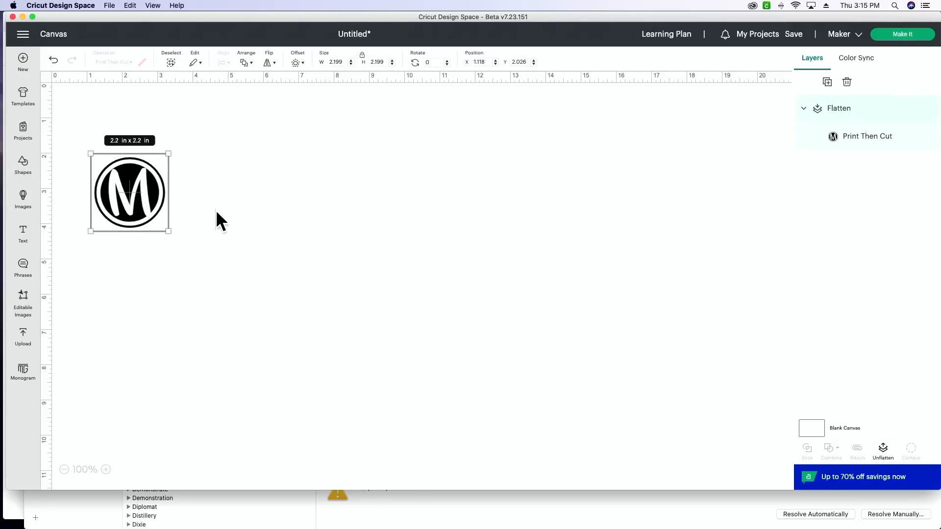
pyautogui.click(811, 431)
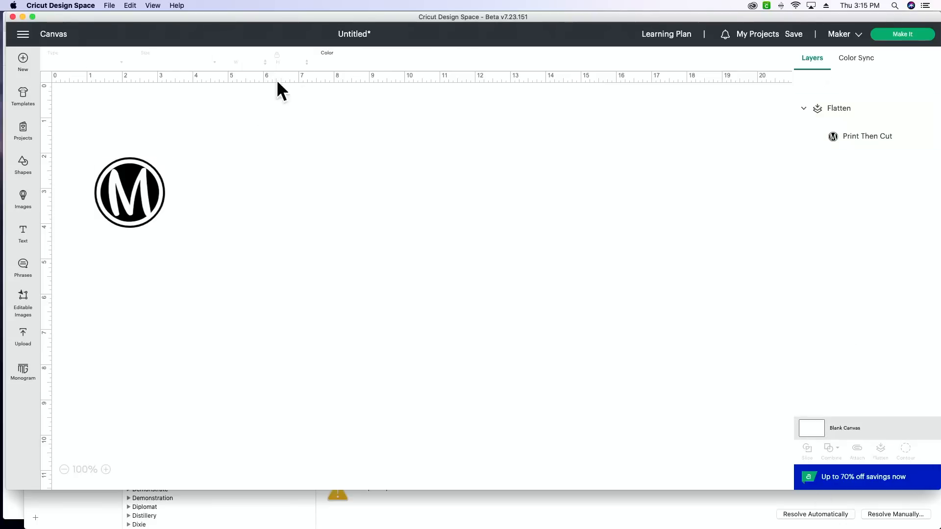
pyautogui.click(325, 68)
pyautogui.click(349, 97)
# Send the project to mat preparation and apply 12 project copies.
pyautogui.click(897, 36)
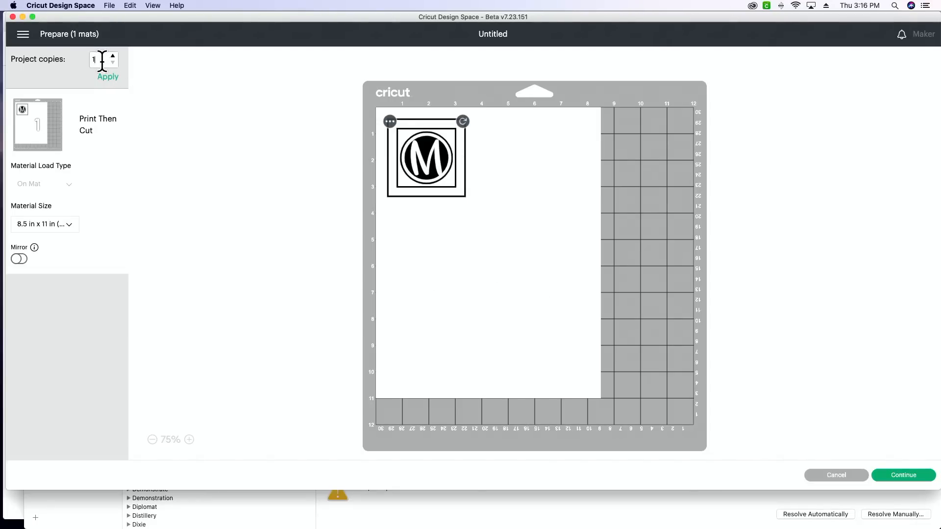
pyautogui.write('2')
pyautogui.click(107, 78)
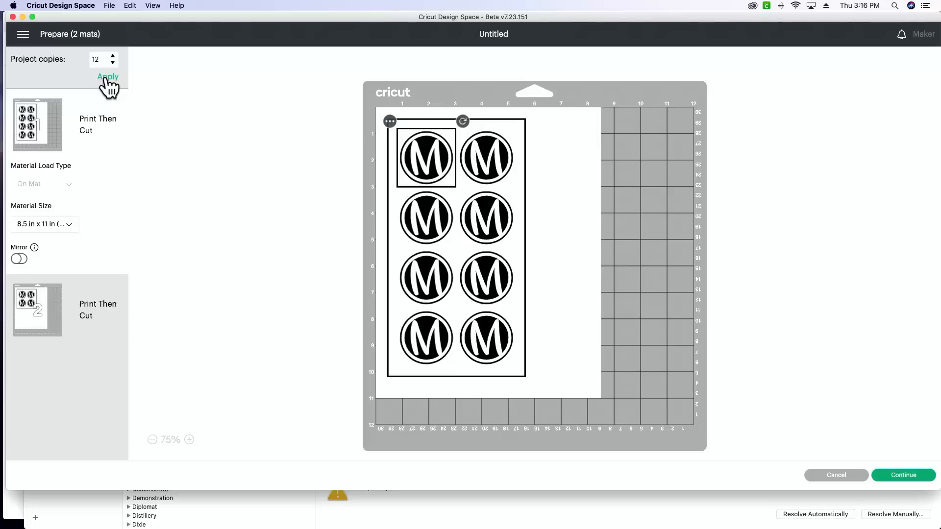
# Move the first monogram sticker from the second mat to the first mat and place it at the top of a third column.
pyautogui.click(38, 310)
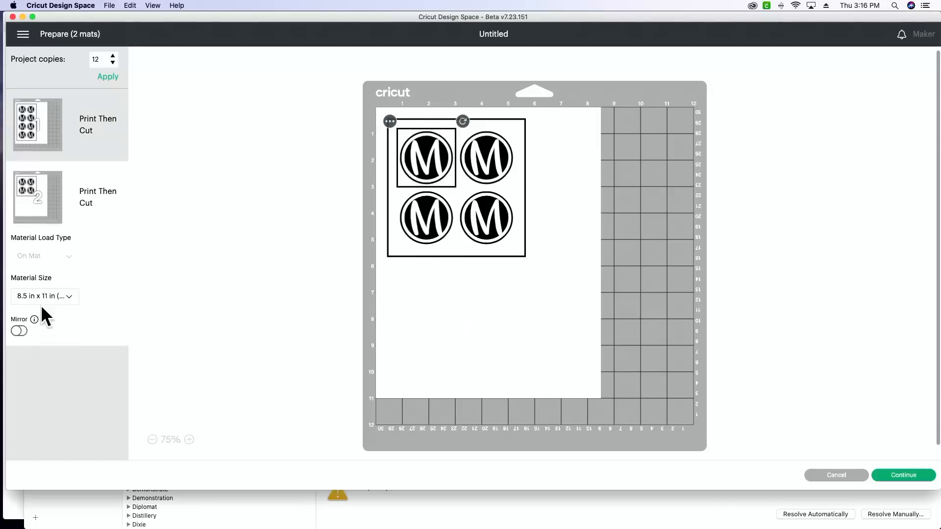
pyautogui.click(389, 121)
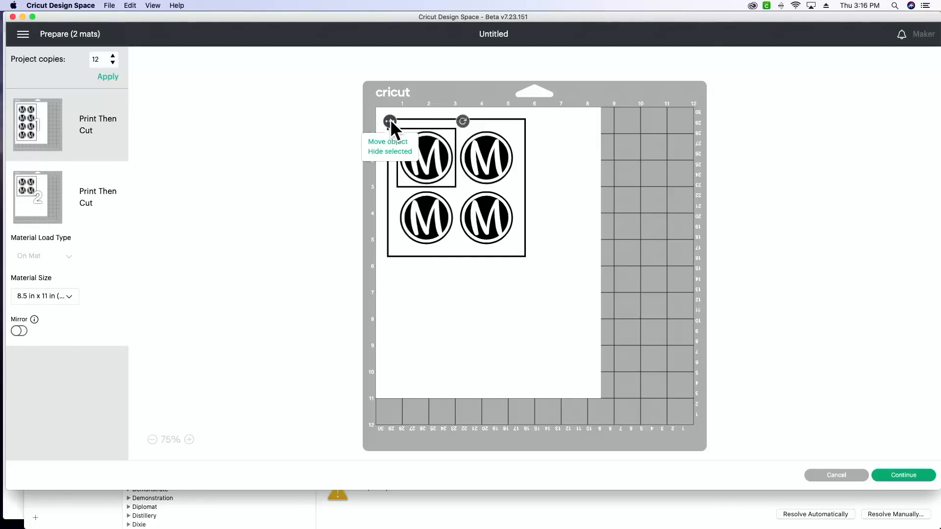
pyautogui.click(399, 142)
pyautogui.click(347, 140)
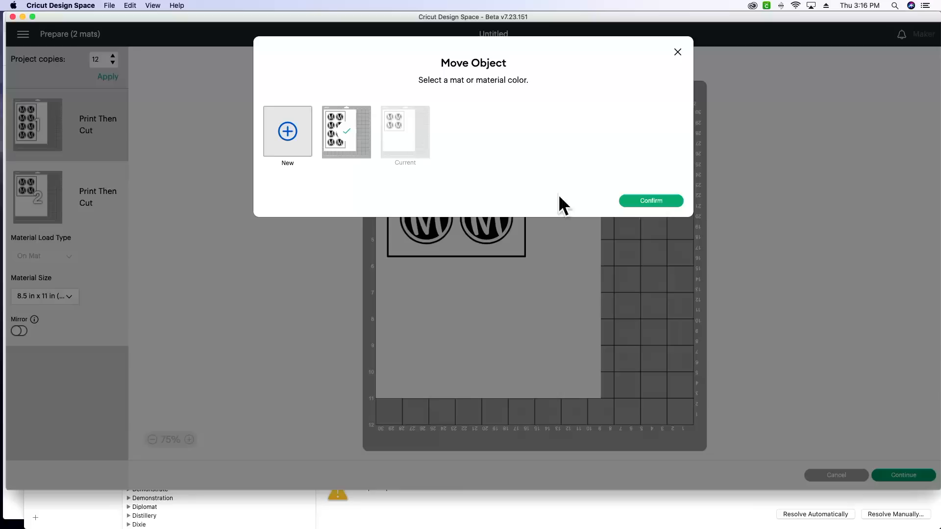
pyautogui.click(656, 201)
pyautogui.moveTo(431, 178); pyautogui.dragTo(551, 180)
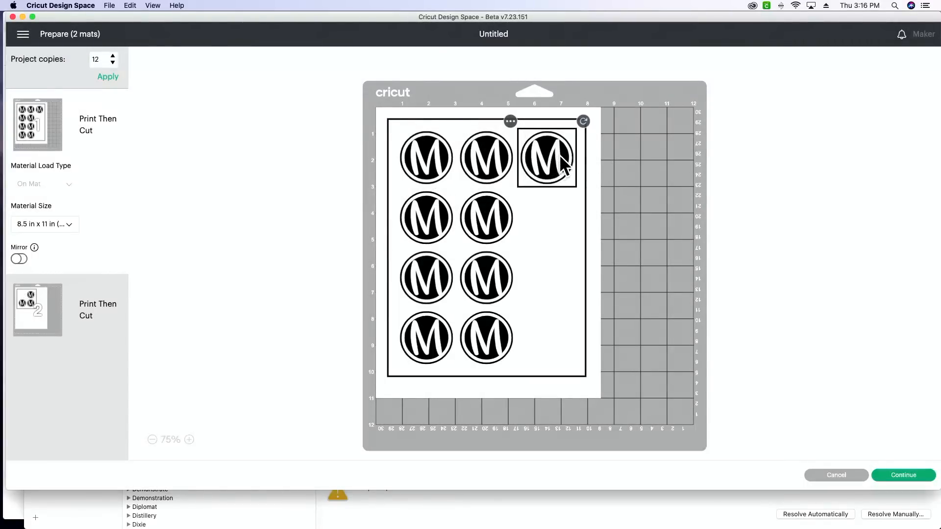
# Move the monogram sticker in the top row of the second mat to the first mat.
pyautogui.scroll(1, 564, 177)
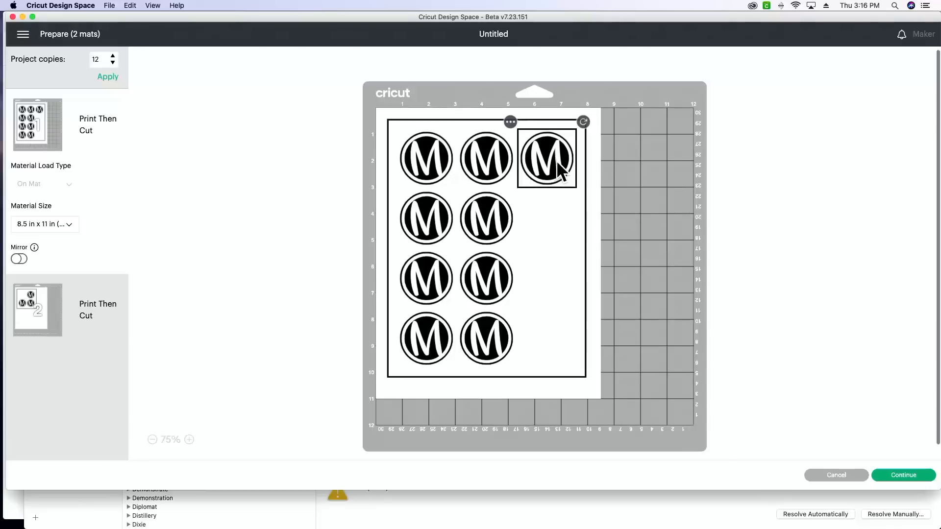
pyautogui.click(41, 319)
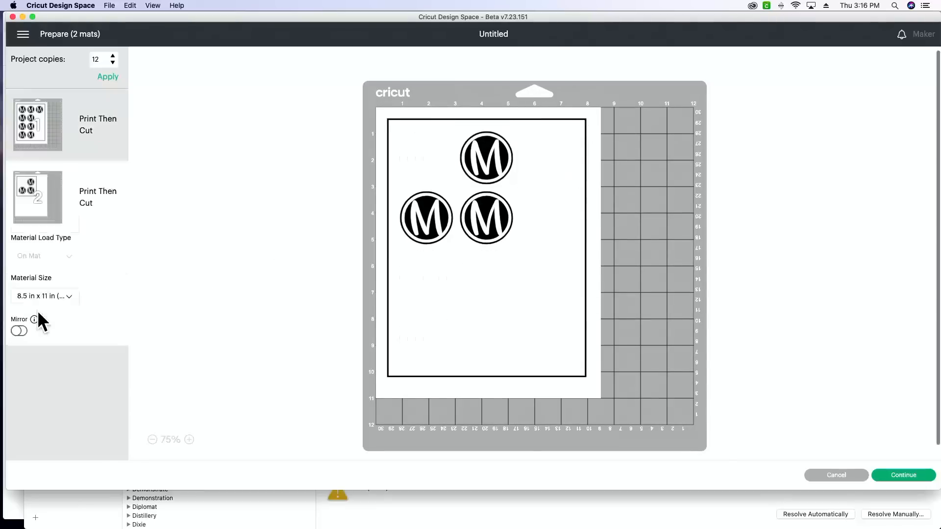
pyautogui.click(449, 121)
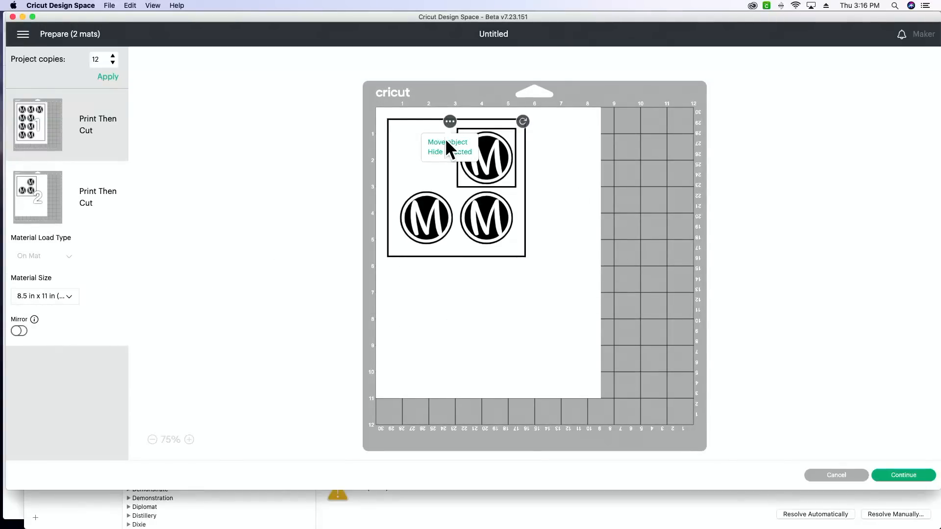
pyautogui.click(445, 142)
pyautogui.click(346, 150)
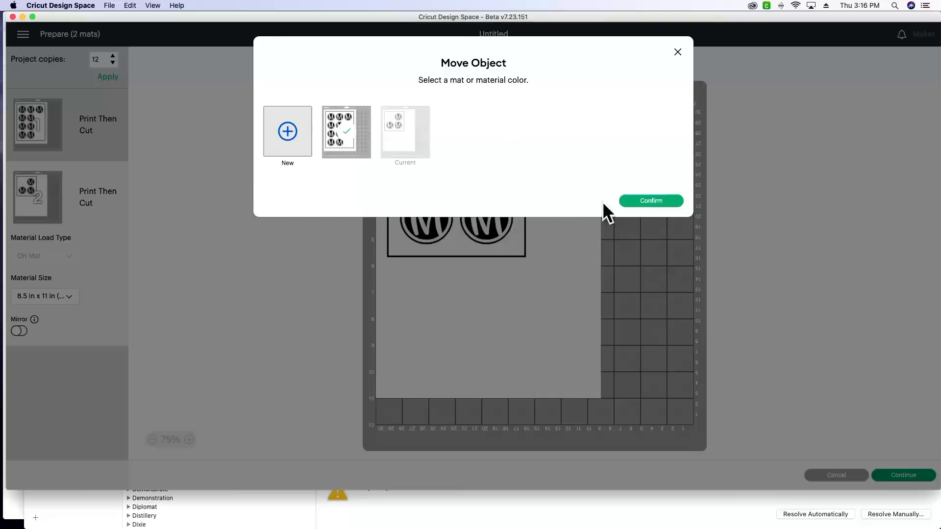
pyautogui.click(636, 202)
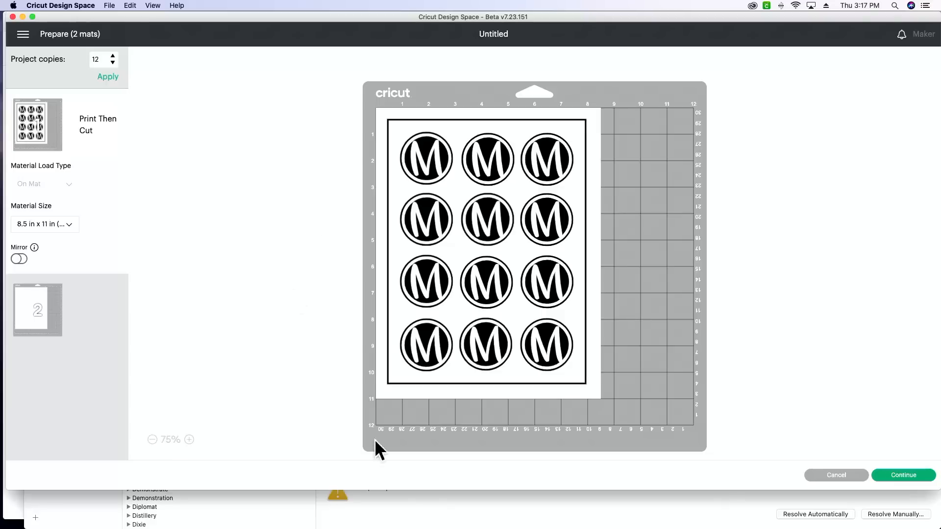
# Continue from mat preparation to the print setup and choose the HP LaserJet M110w as the printer.
pyautogui.click(907, 476)
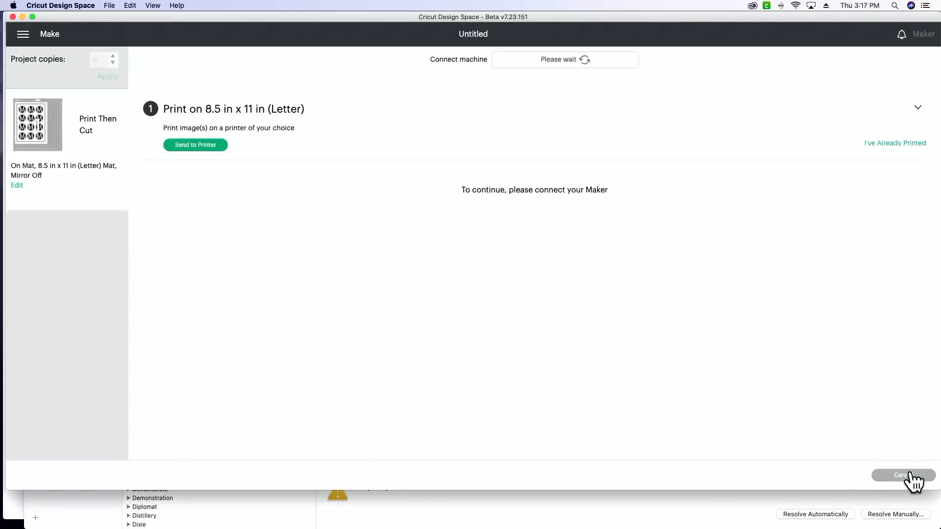
pyautogui.click(221, 146)
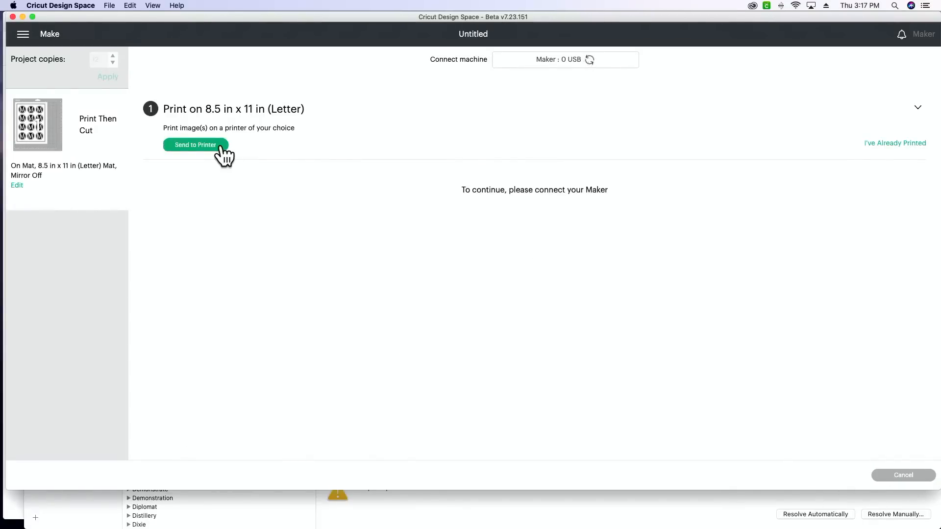
pyautogui.click(593, 140)
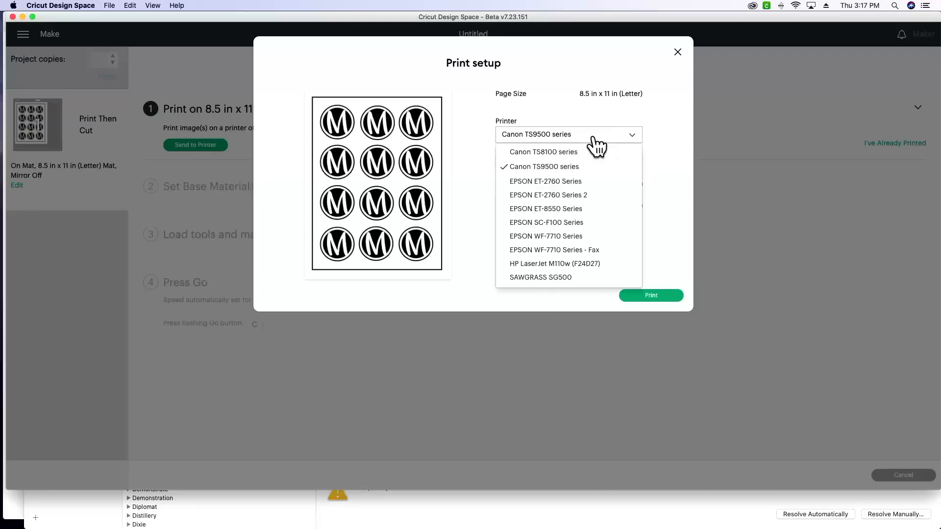
pyautogui.click(590, 268)
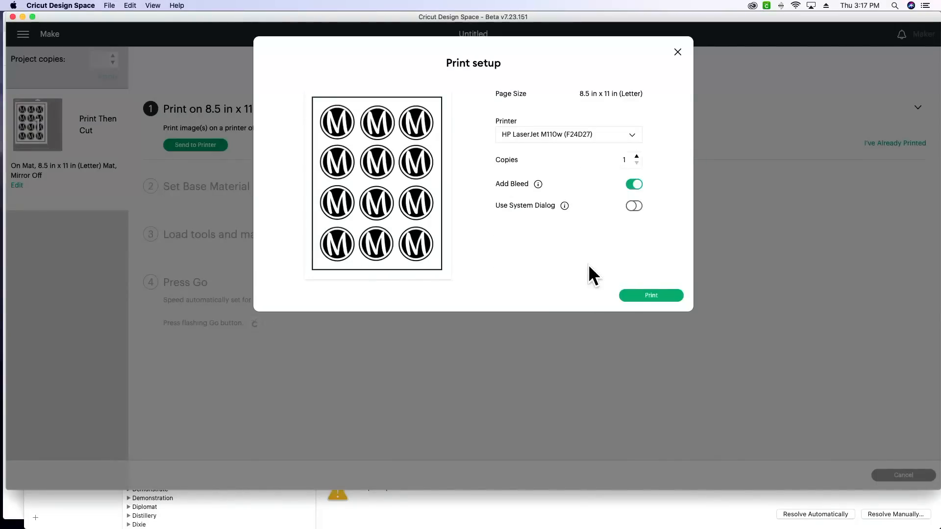
# Turn off Add Bleed, turn on Use System Dialog, and send the sticker sheet to print.
pyautogui.click(633, 186)
pyautogui.click(634, 206)
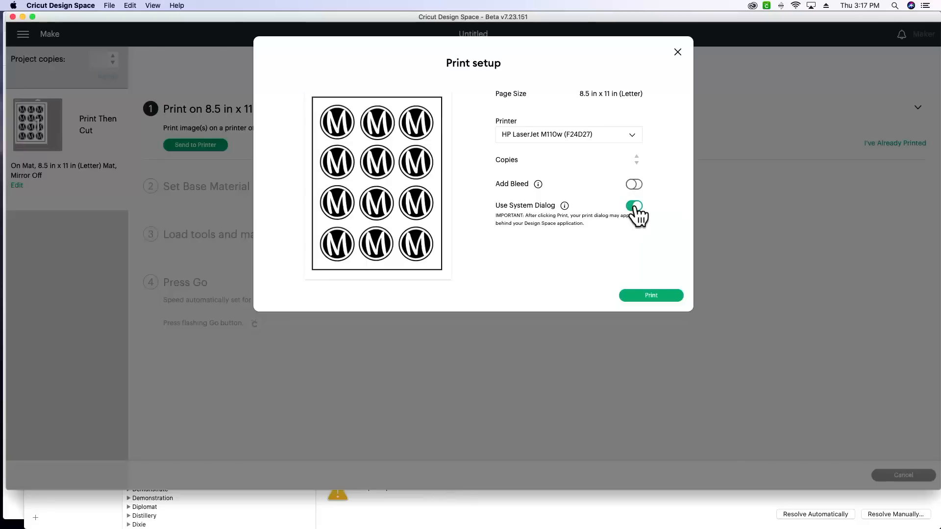
pyautogui.click(645, 297)
# Uncover the system Print dialog by moving the Design Space window down and closing Font Book, and move the window back up.
pyautogui.moveTo(507, 23); pyautogui.dragTo(498, 158)
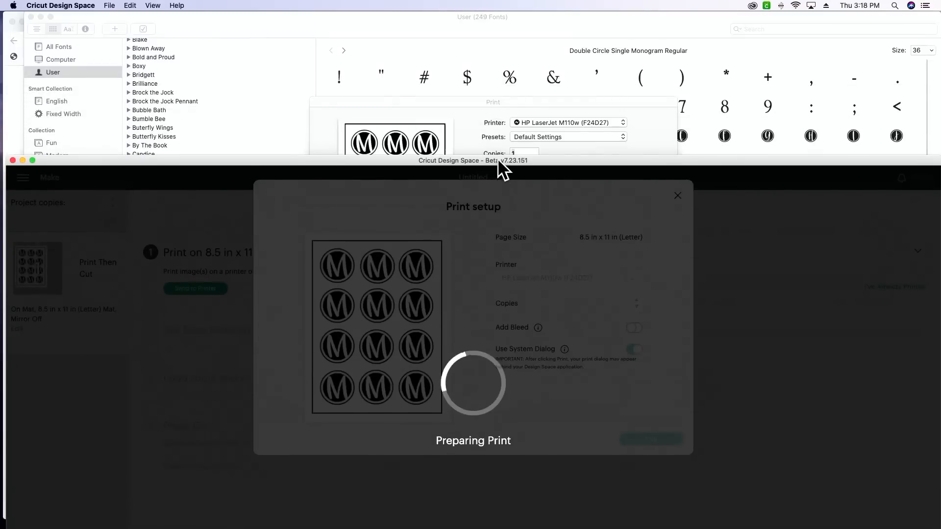
pyautogui.click(487, 102)
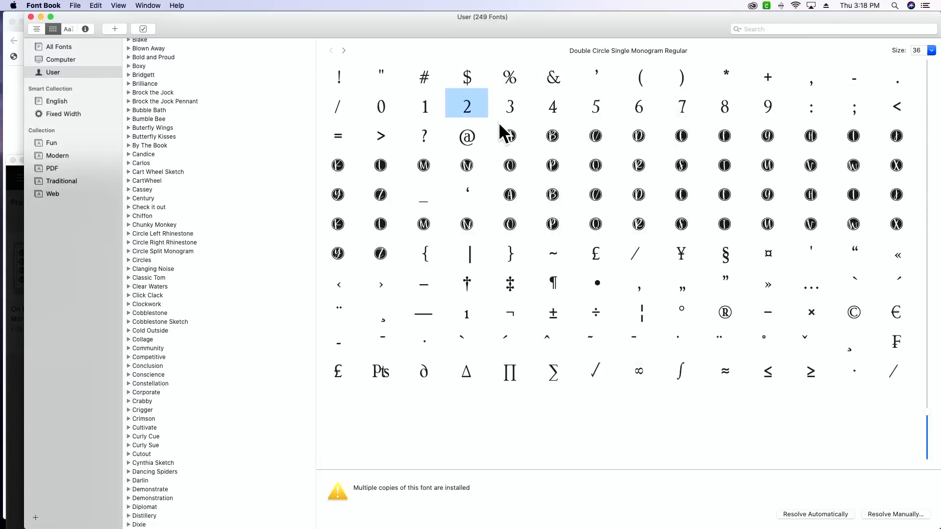
pyautogui.click(31, 17)
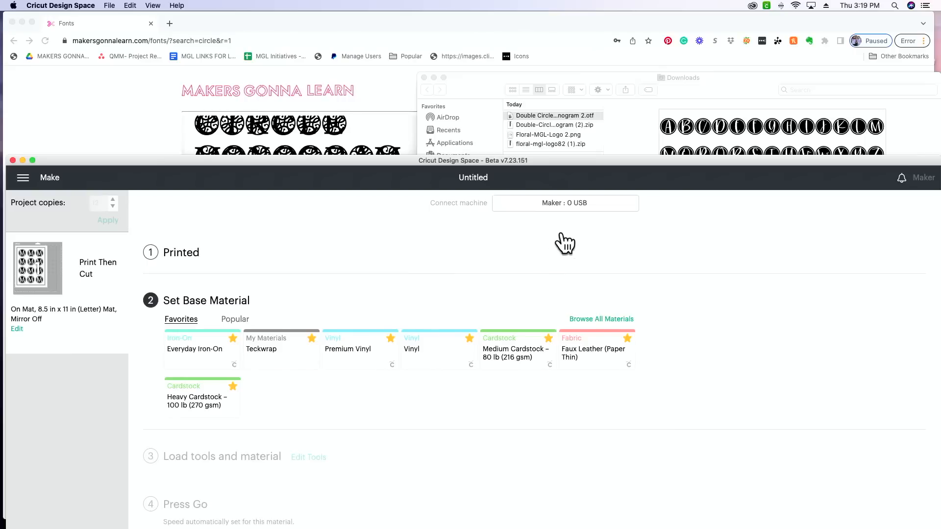
pyautogui.moveTo(602, 160); pyautogui.dragTo(617, 30)
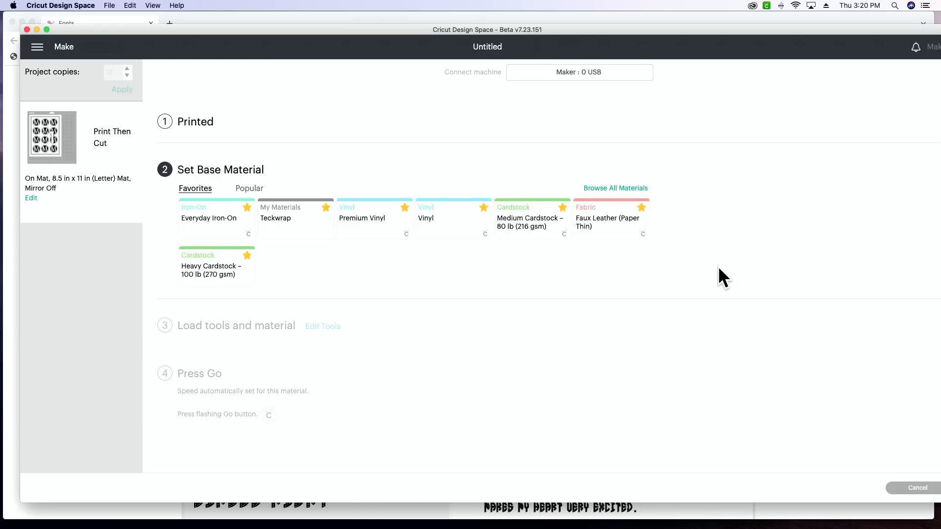
# Search all materials for "sticker", set the base material to Printable Sticker Paper (Clear), and set the pressure to More.
pyautogui.click(604, 192)
pyautogui.write('sticker')
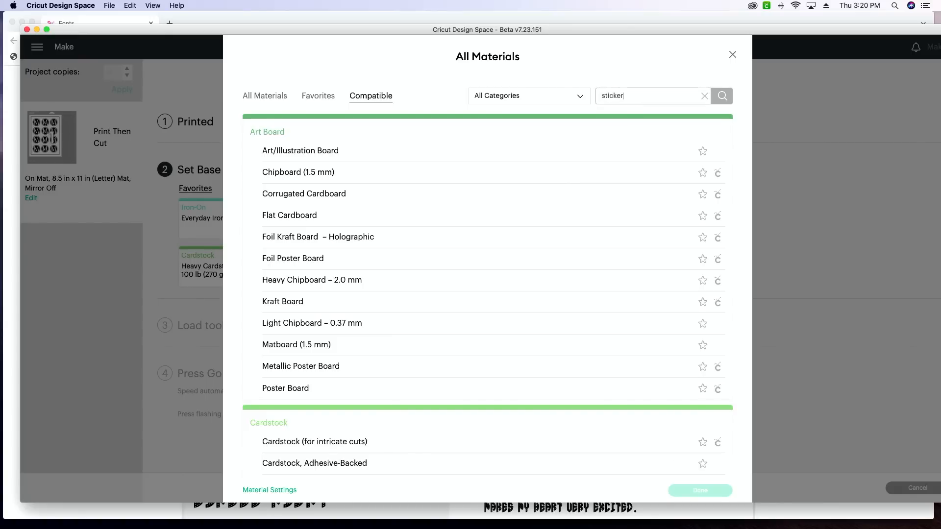
pyautogui.press('Return')
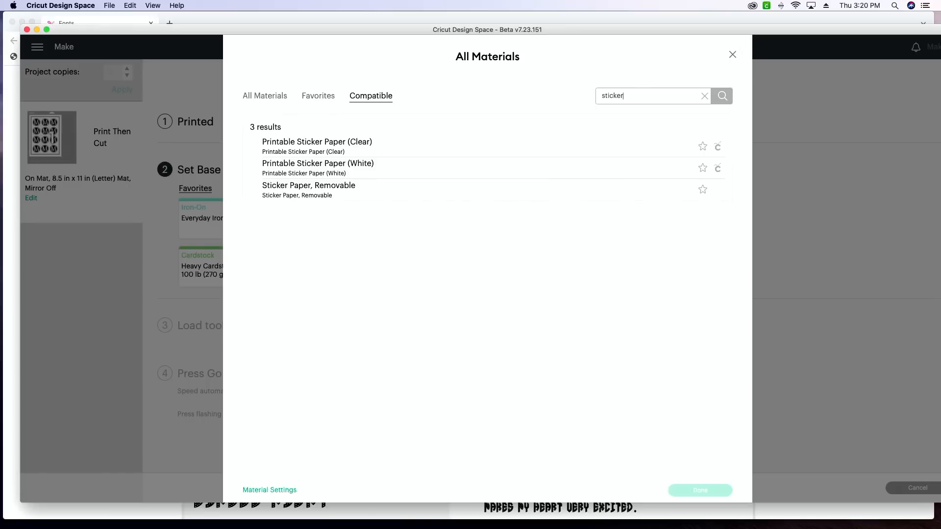
pyautogui.click(401, 142)
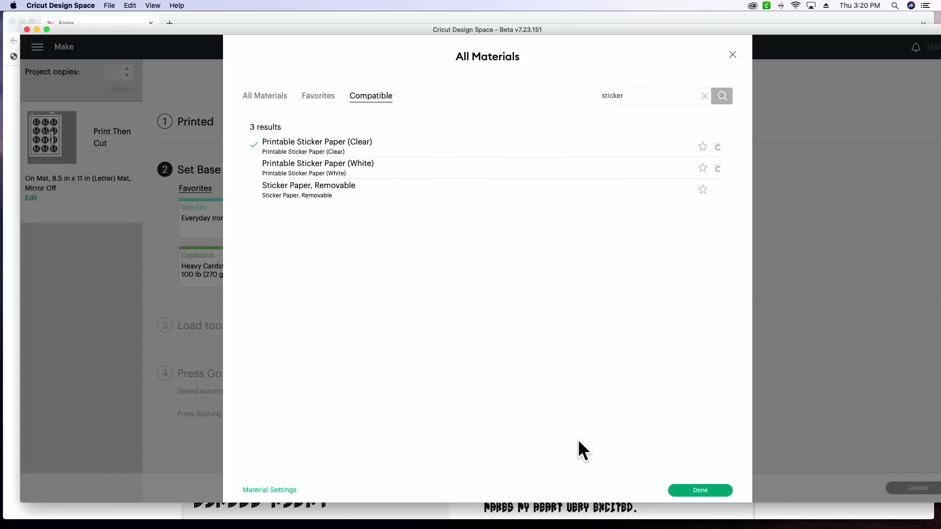
pyautogui.click(699, 490)
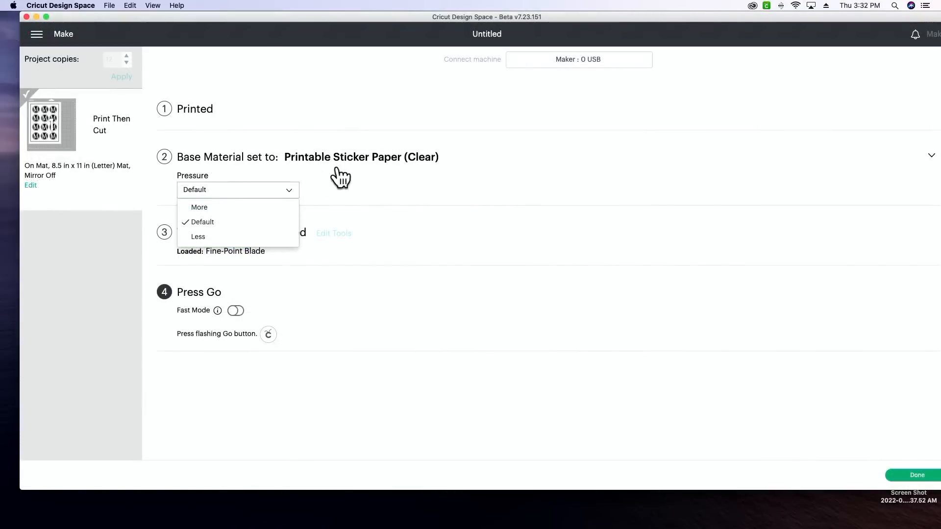
pyautogui.click(222, 209)
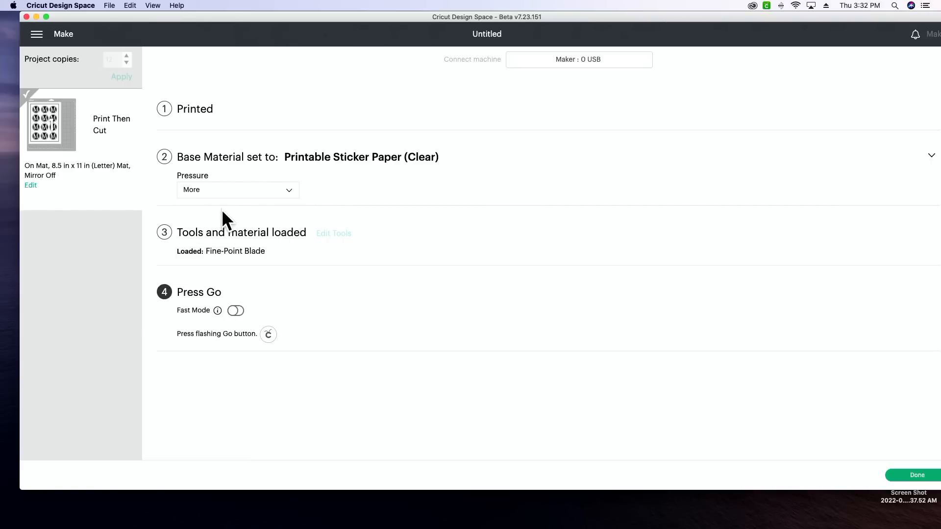
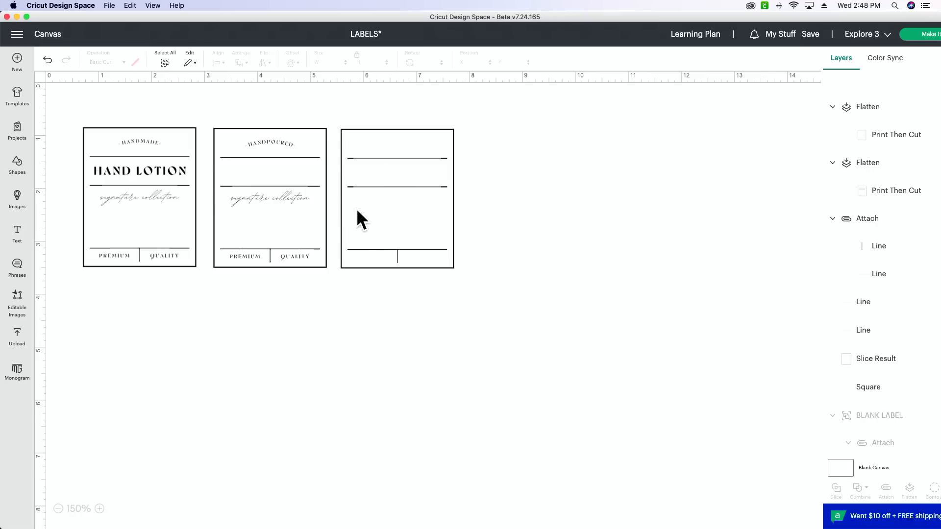
# Switch to Chrome and download the Little Lovey font from the Makers Gonna Learn fonts page.
pyautogui.moveTo(392, 527)
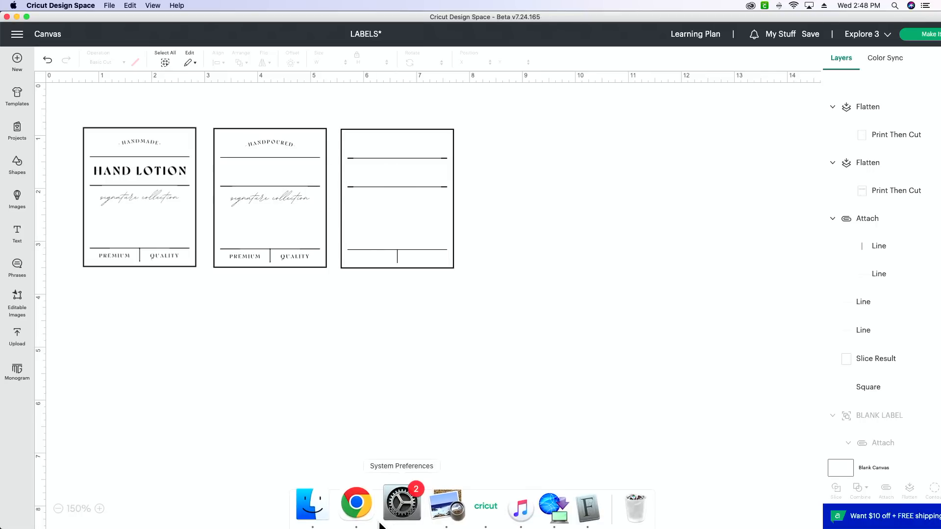
pyautogui.click(363, 513)
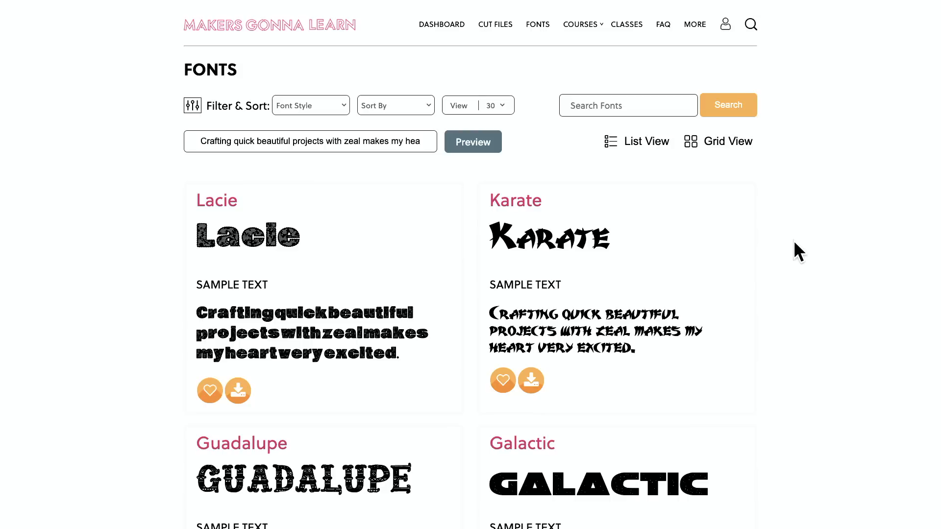
pyautogui.scroll(-6, 794, 243)
pyautogui.scroll(-7, 794, 242)
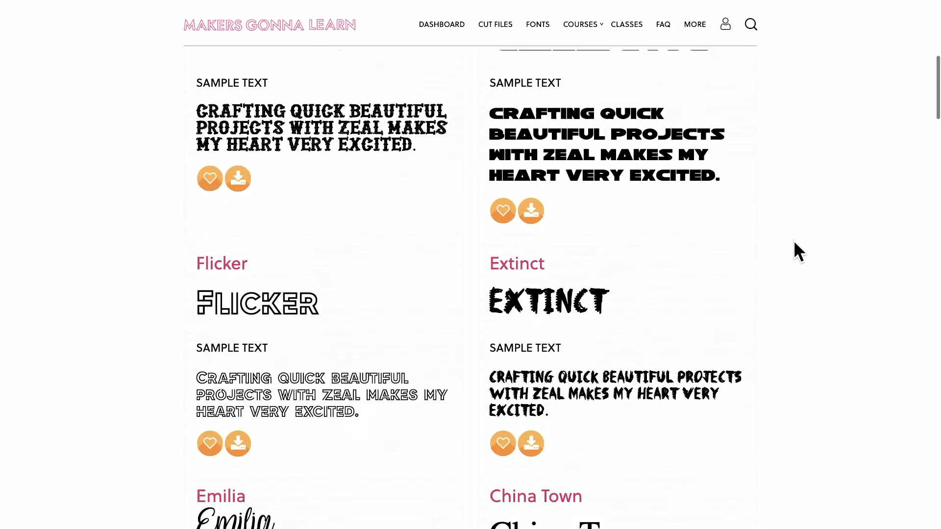
pyautogui.scroll(-8, 793, 242)
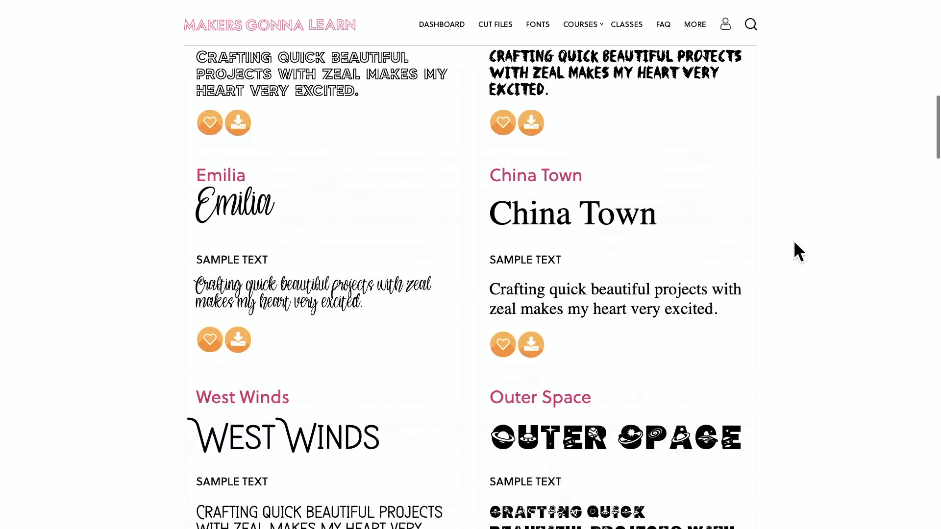
pyautogui.scroll(-7, 794, 243)
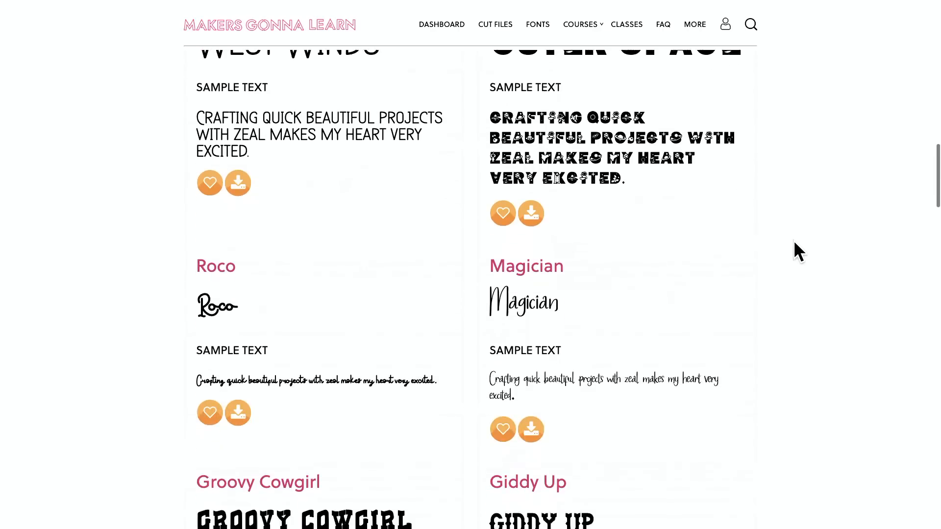
pyautogui.scroll(-4, 789, 240)
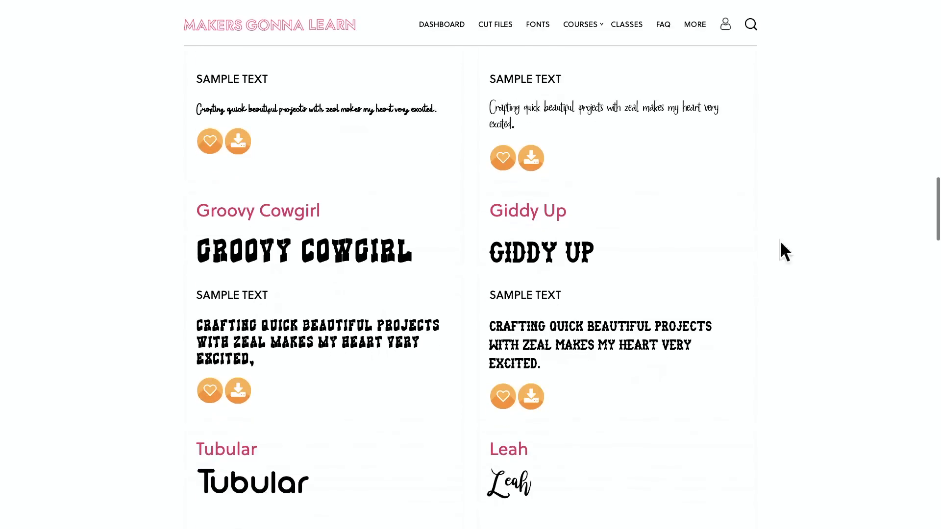
pyautogui.scroll(-6, 407, 285)
pyautogui.scroll(-8, 408, 284)
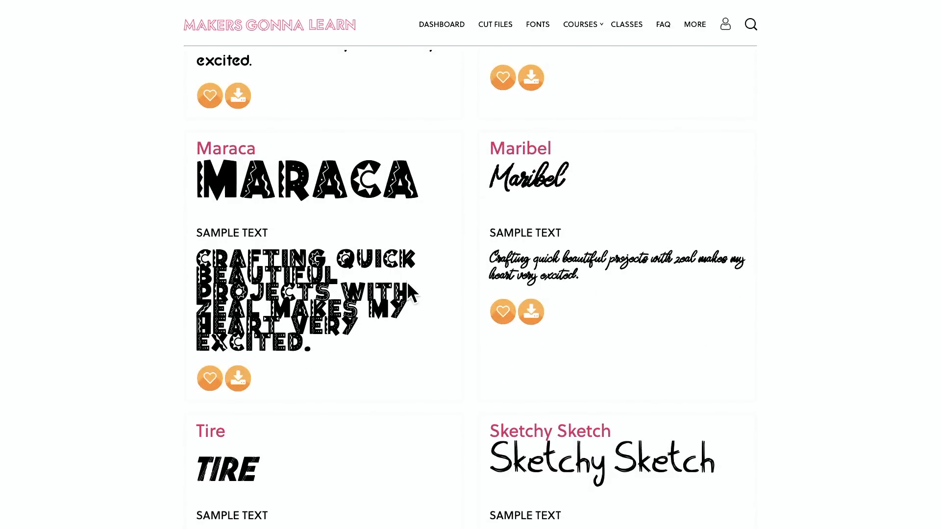
pyautogui.scroll(-9, 408, 284)
pyautogui.scroll(-2, 409, 293)
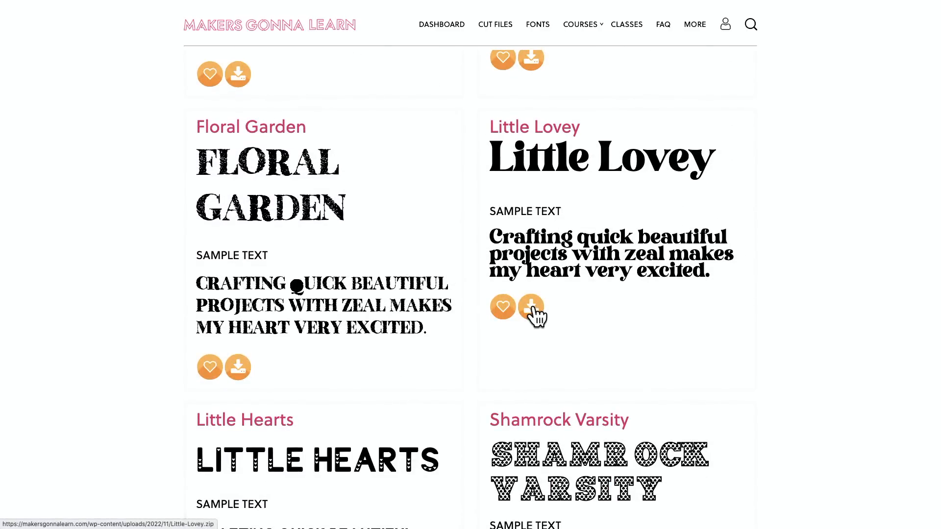
pyautogui.click(532, 308)
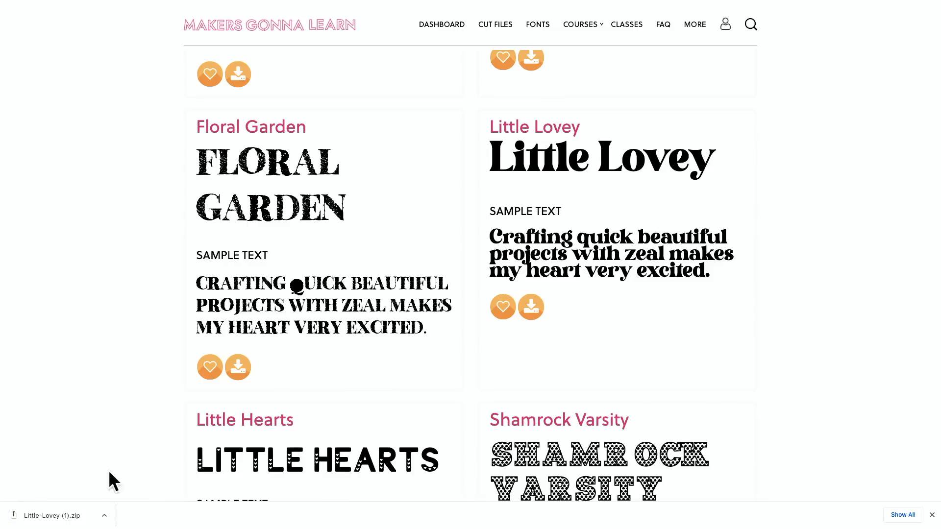
# Unzip the downloaded Little Lovey archive and install its font file, and return to Chrome.
pyautogui.click(62, 523)
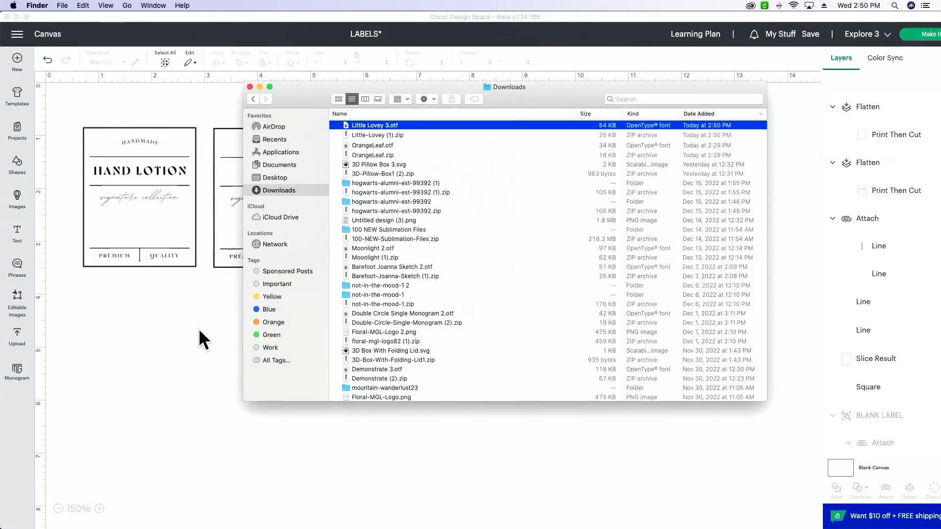
pyautogui.doubleClick(367, 125)
pyautogui.click(705, 473)
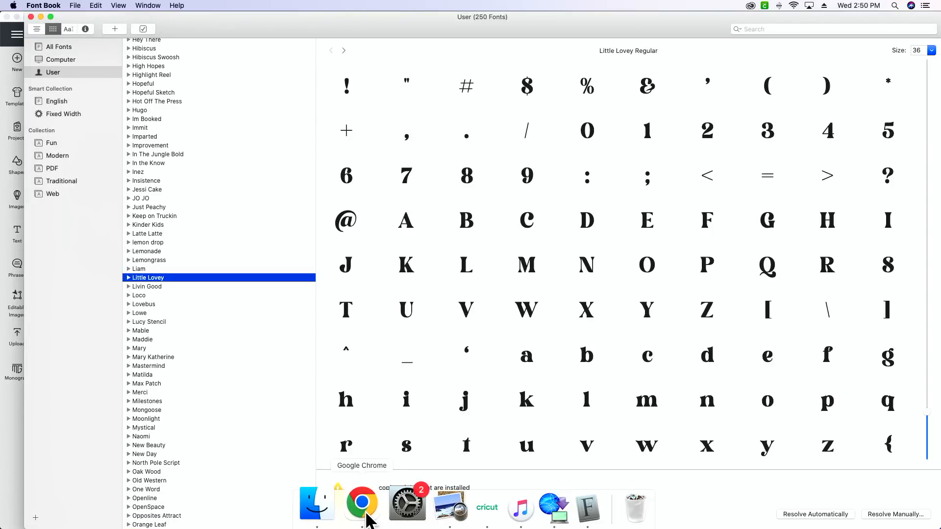
pyautogui.click(365, 506)
pyautogui.scroll(-10, 374, 331)
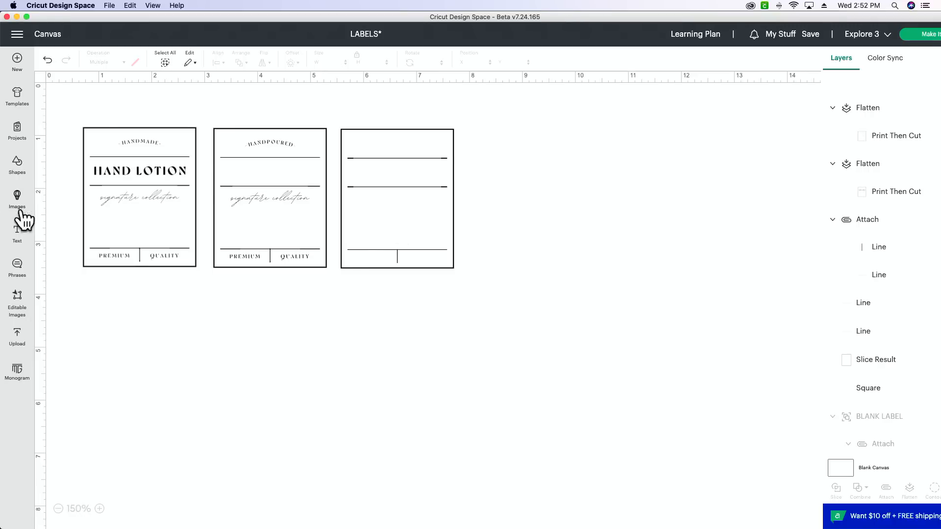
# Add the text "signature collection" in Betty B, about 1.38 in wide, below the second line of the blank third label.
pyautogui.click(17, 233)
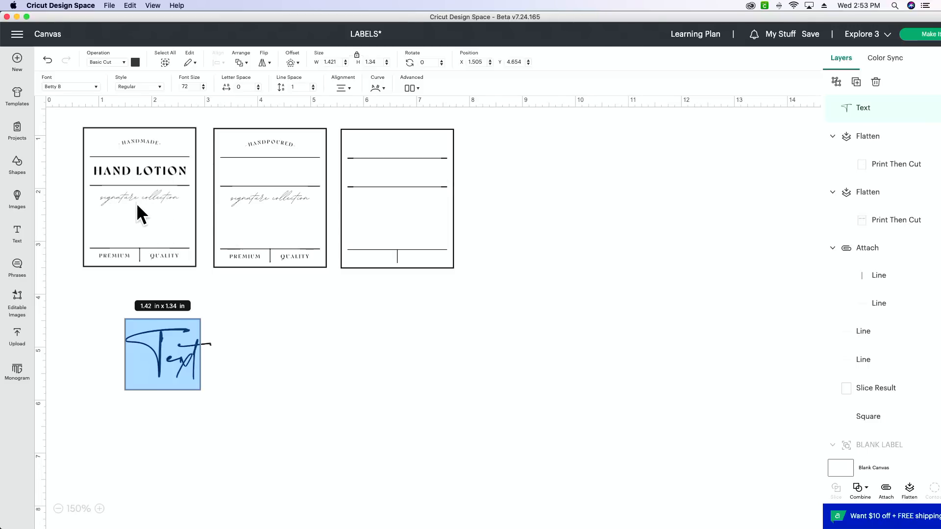
pyautogui.write('signature')
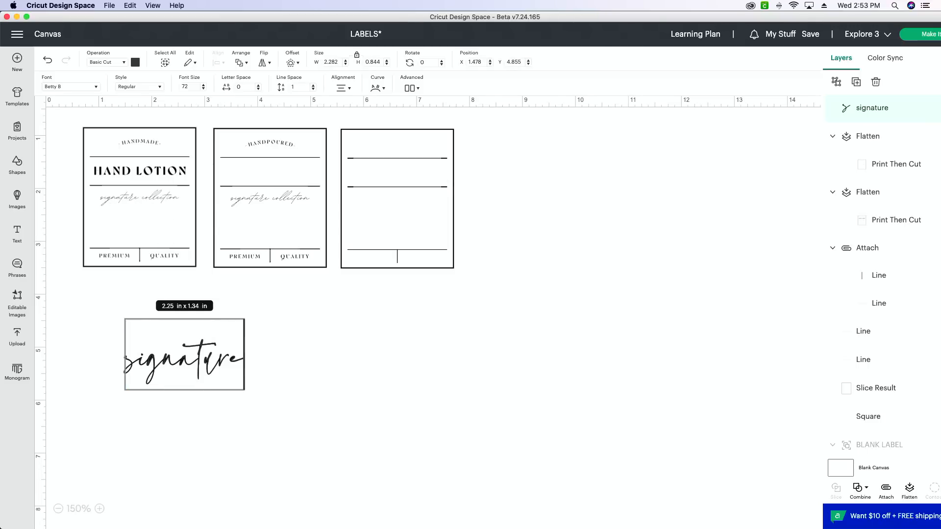
pyautogui.write(' collection')
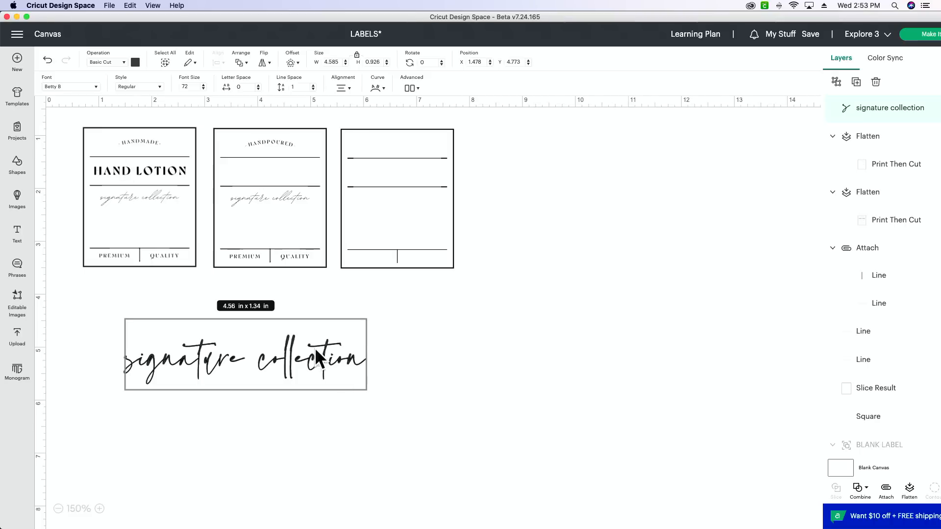
pyautogui.click(394, 422)
pyautogui.moveTo(356, 350)
pyautogui.mouseDown()
pyautogui.moveTo(578, 222)
pyautogui.moveTo(534, 223)
pyautogui.moveTo(537, 214)
pyautogui.moveTo(405, 190)
pyautogui.moveTo(413, 195)
pyautogui.mouseUp()
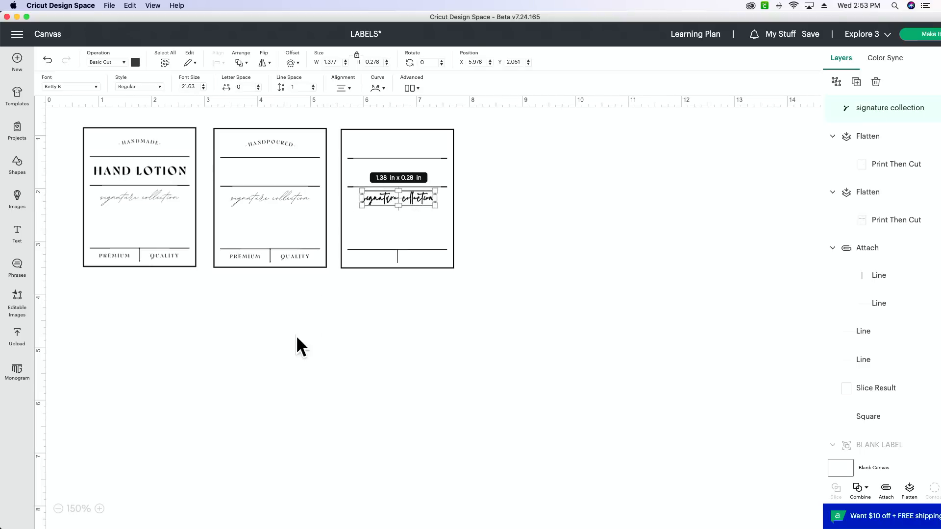
# Centre the "signature collection" text horizontally under the third label's second line.
pyautogui.click(99, 509)
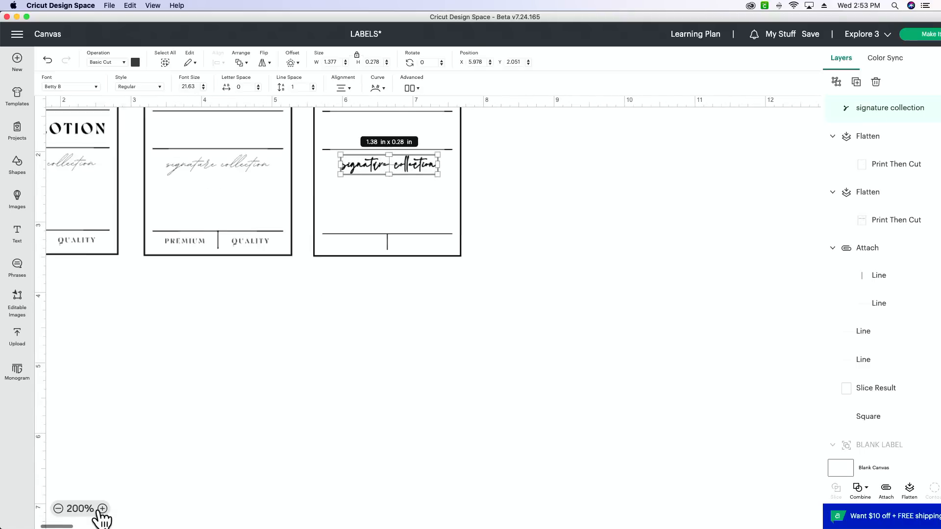
pyautogui.click(100, 509)
pyautogui.scroll(5, 377, 287)
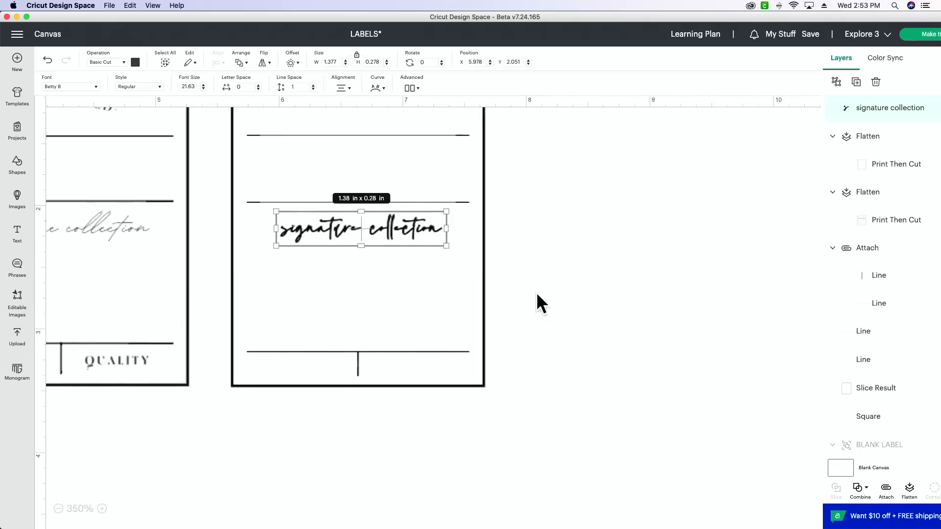
pyautogui.click(585, 274)
pyautogui.click(356, 296)
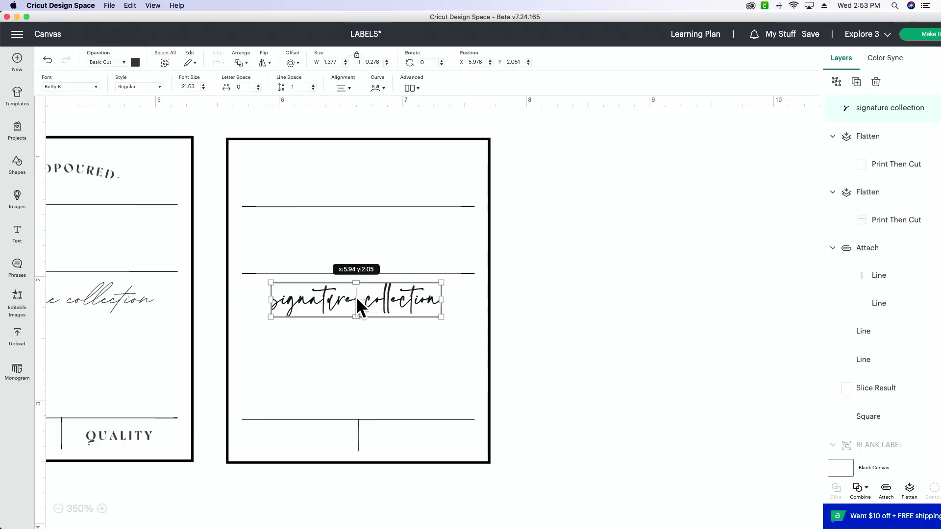
pyautogui.click(552, 301)
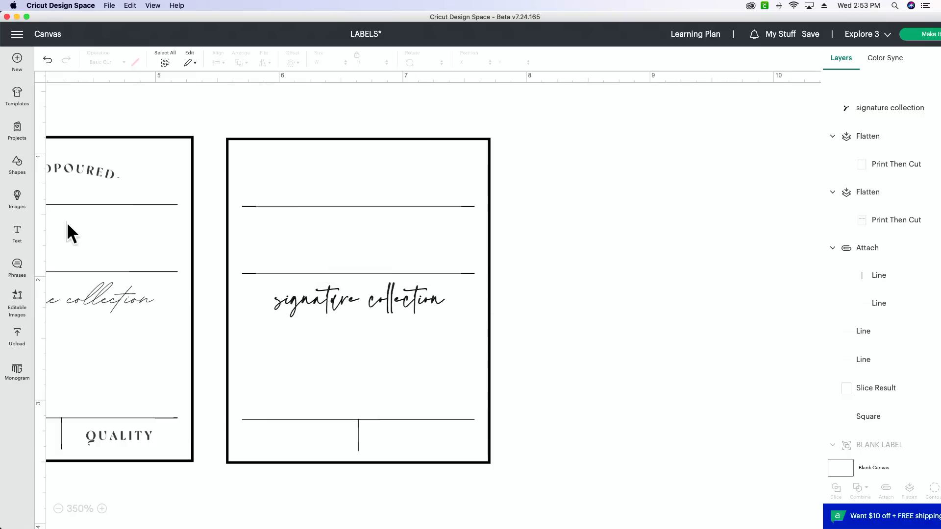
# Add a new text reading "Hand Soap" and place it over the upper part of the third label.
pyautogui.click(18, 240)
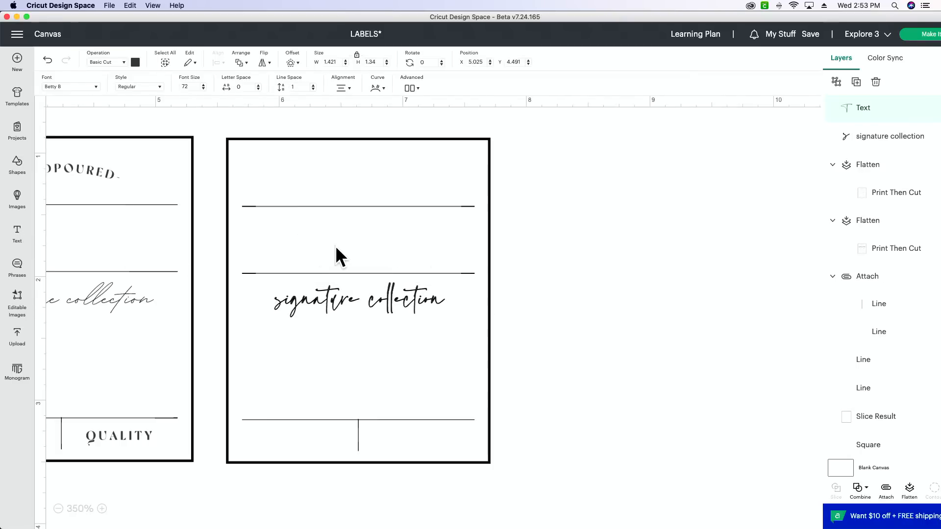
pyautogui.write('Hand Soap')
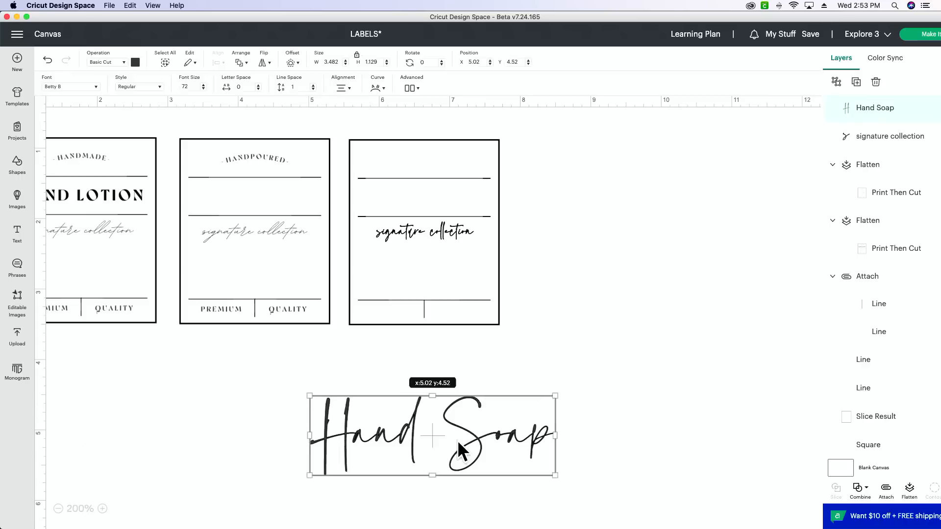
pyautogui.moveTo(458, 440); pyautogui.dragTo(468, 201)
pyautogui.moveTo(568, 236); pyautogui.dragTo(509, 216)
pyautogui.moveTo(439, 188); pyautogui.dragTo(461, 194)
# Change the text to HAND SOAP in the Little Lovey font and fit it about 1.75 in wide between the third label's upper lines.
pyautogui.click(81, 86)
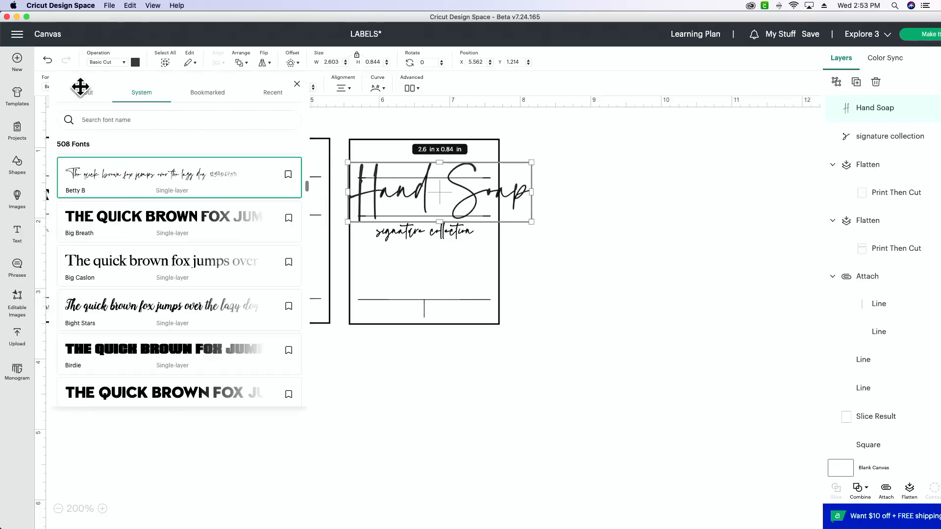
pyautogui.click(123, 120)
pyautogui.write('little')
pyautogui.click(147, 169)
pyautogui.moveTo(718, 210); pyautogui.dragTo(474, 198)
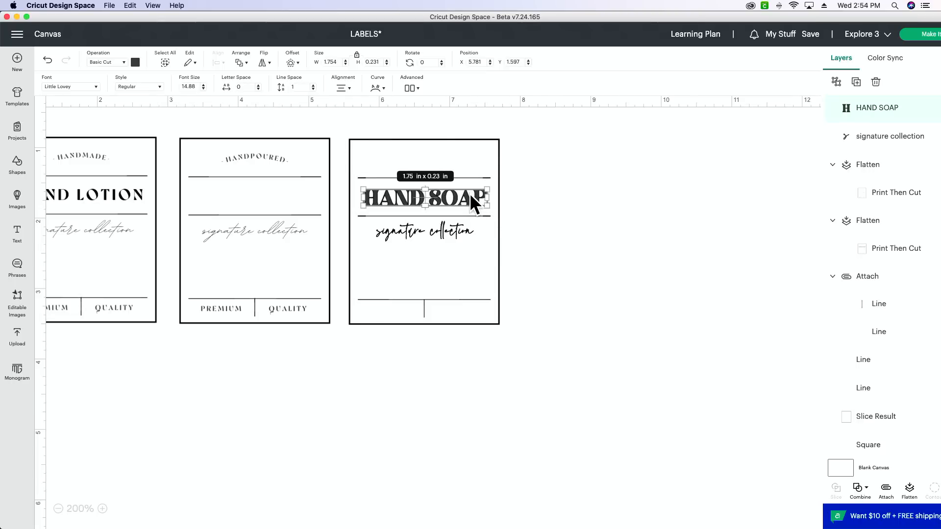
# Try a letter spacing of 0.5 on the HAND SOAP text.
pyautogui.click(251, 87)
pyautogui.write('.5')
pyautogui.press('Tab')
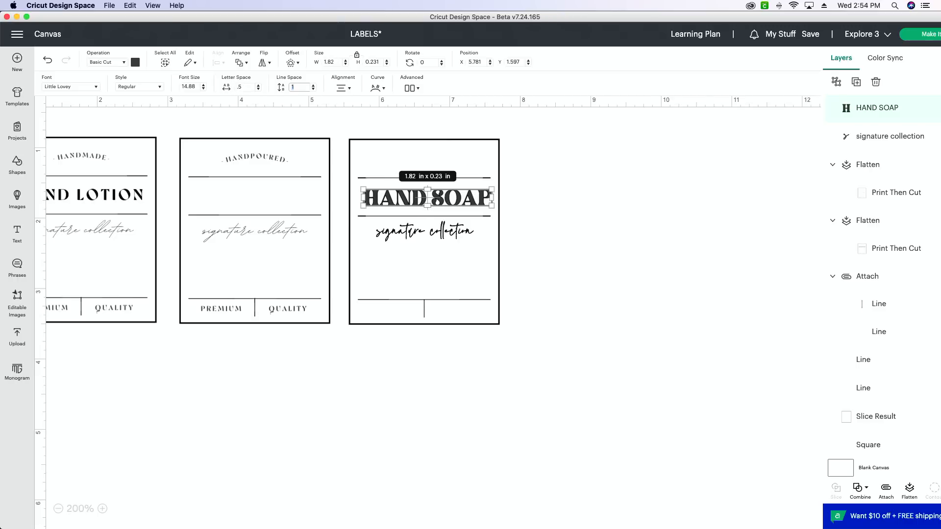
# Set the HAND SOAP letter spacing to 2, scale the text to about 1.69 in wide, and centre it between the two lines.
pyautogui.click(243, 87)
pyautogui.write('2')
pyautogui.press('Tab')
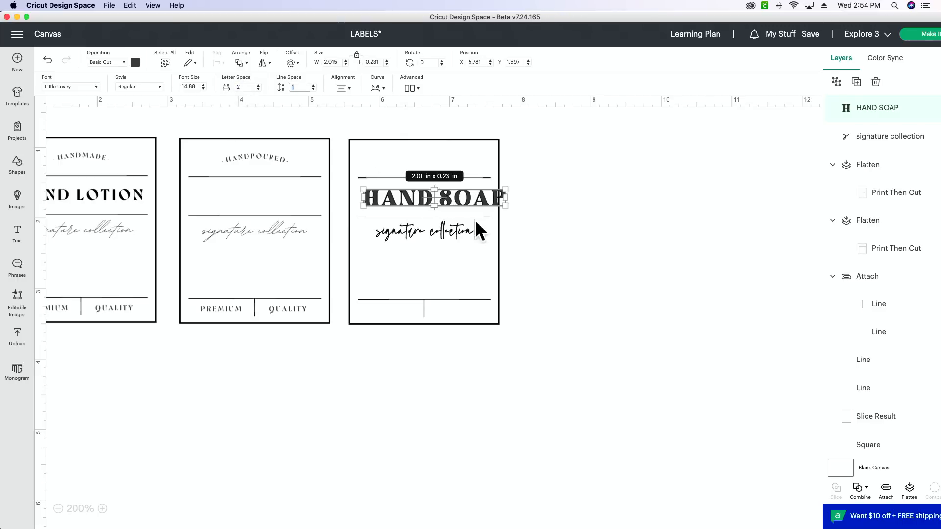
pyautogui.moveTo(505, 205); pyautogui.dragTo(444, 197)
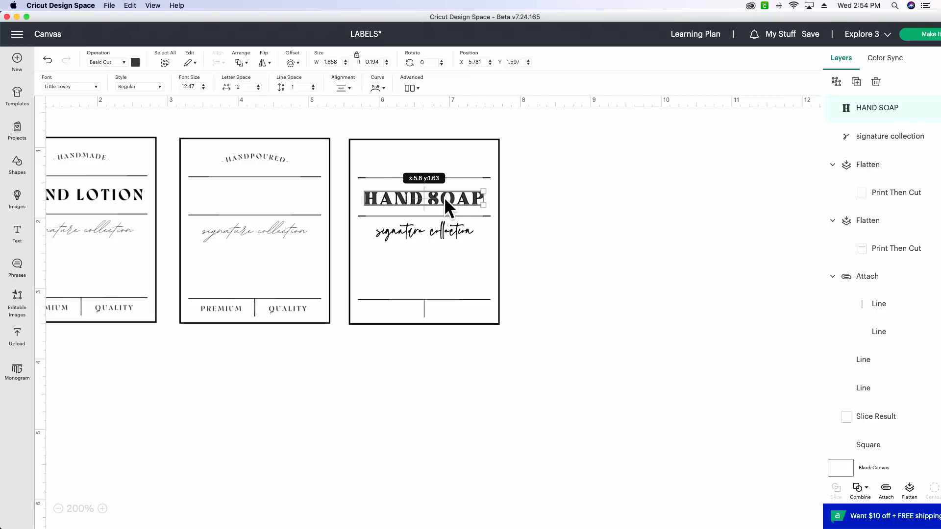
pyautogui.click(550, 223)
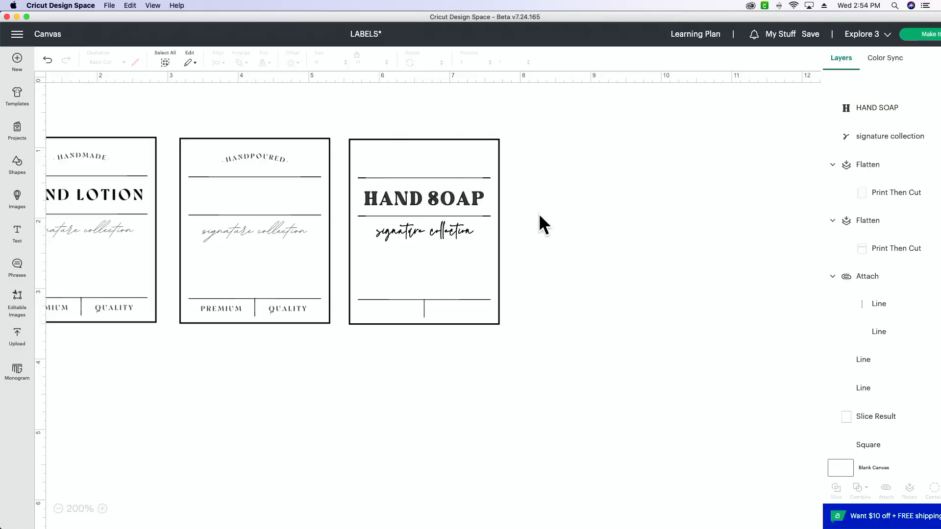
# Recolor both the HAND SOAP and "signature collection" texts on the third label to black.
pyautogui.click(441, 203)
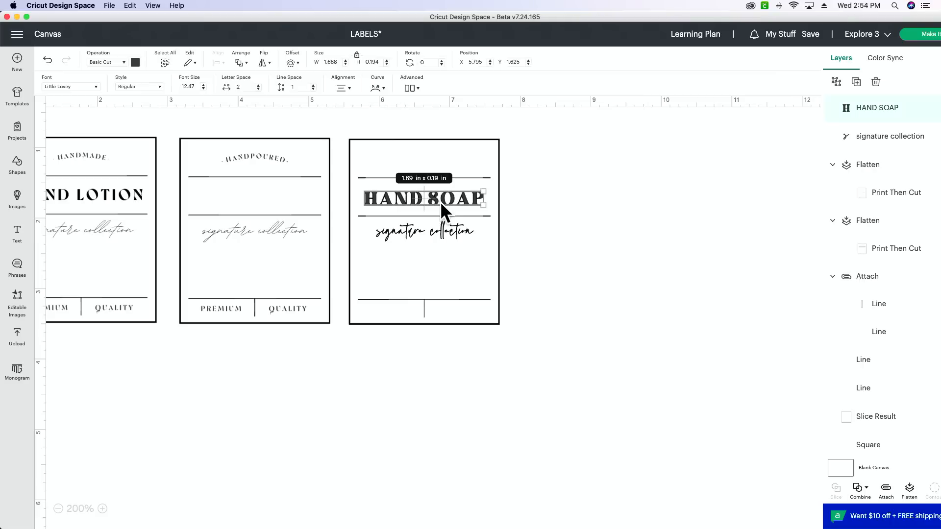
pyautogui.click(135, 63)
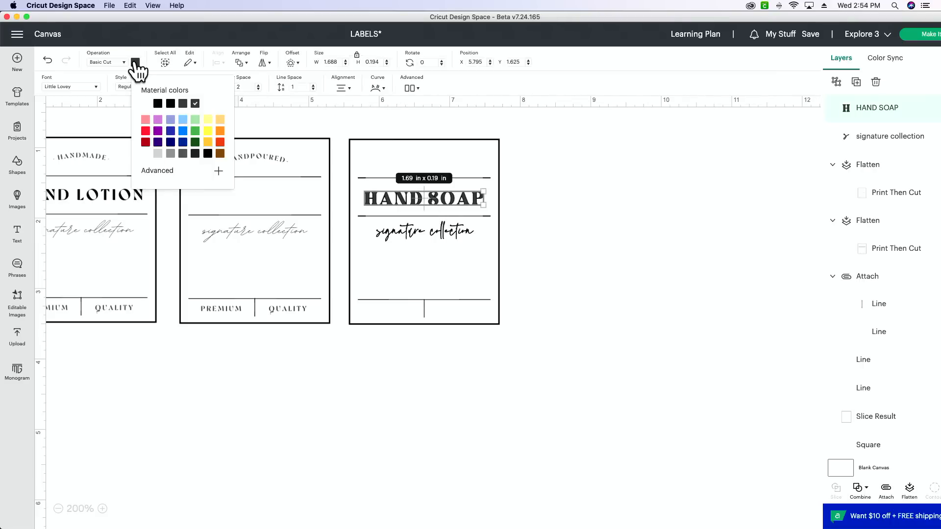
pyautogui.click(207, 154)
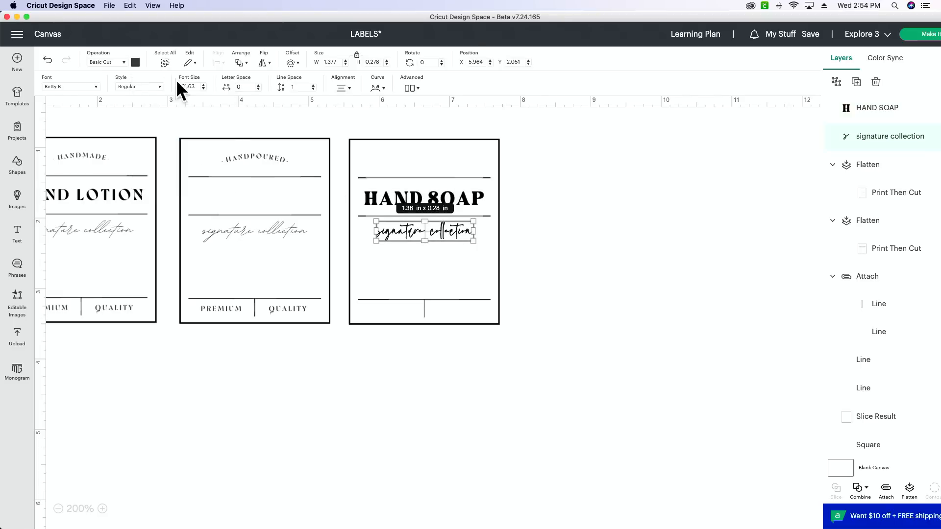
pyautogui.click(136, 62)
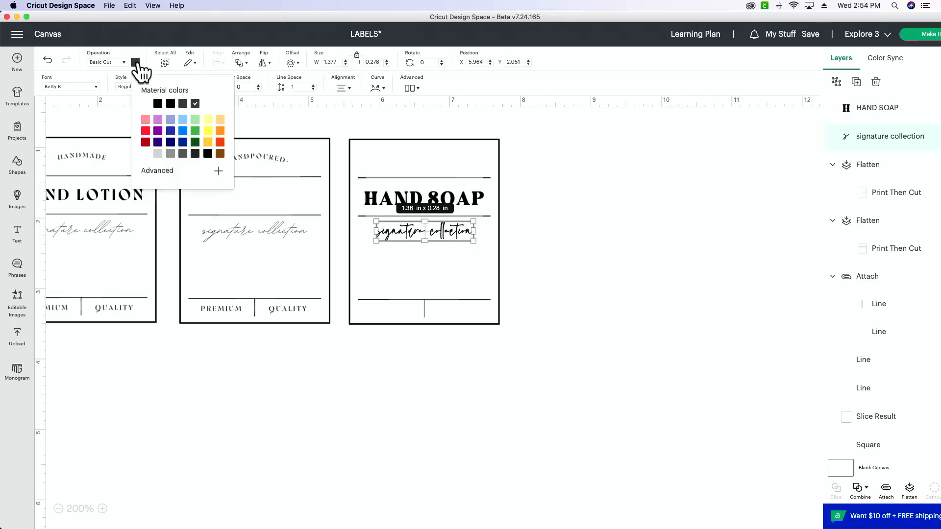
pyautogui.click(158, 104)
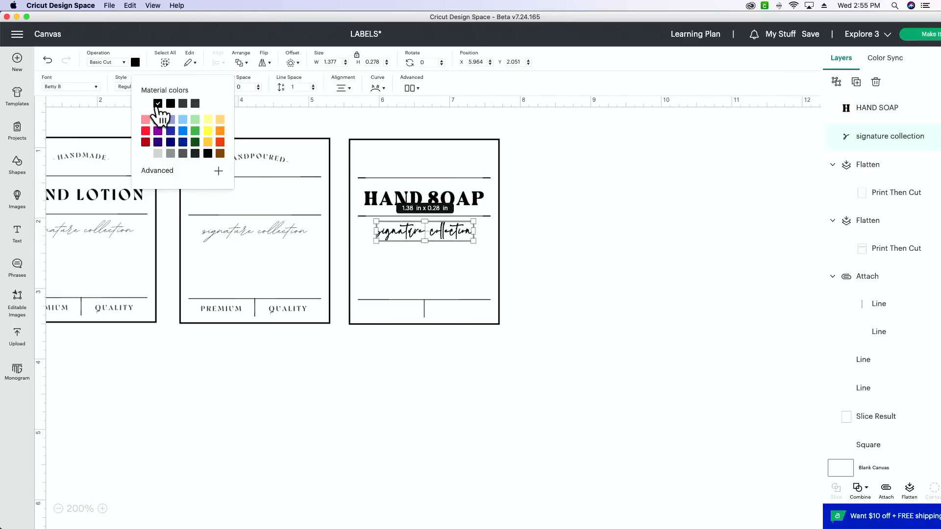
pyautogui.click(664, 372)
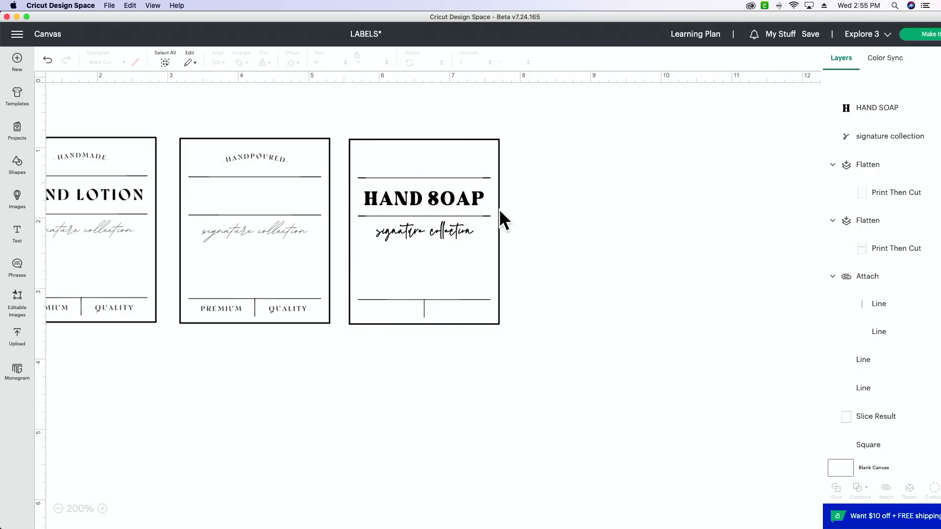
# Duplicate the HAND SOAP text and place the copy in the empty area to the right of the third label.
pyautogui.click(456, 195)
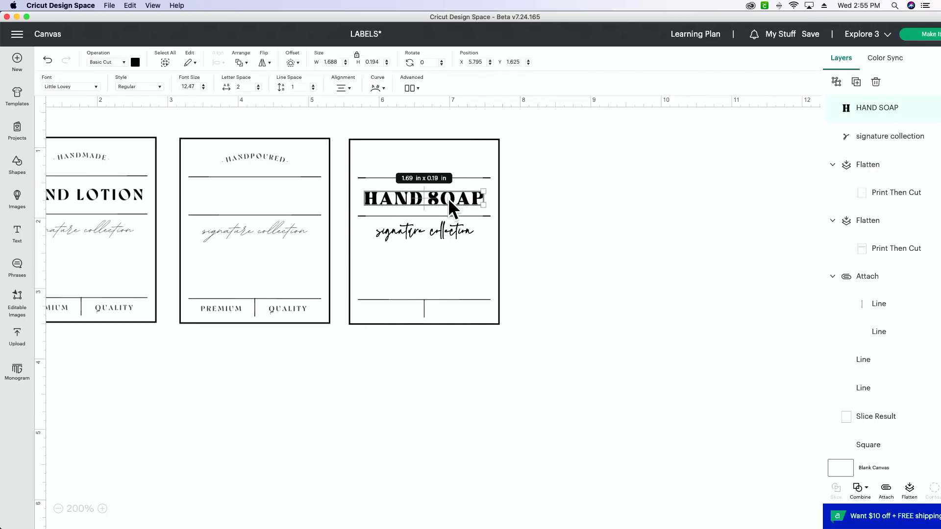
pyautogui.click(856, 82)
pyautogui.moveTo(141, 125); pyautogui.dragTo(647, 198)
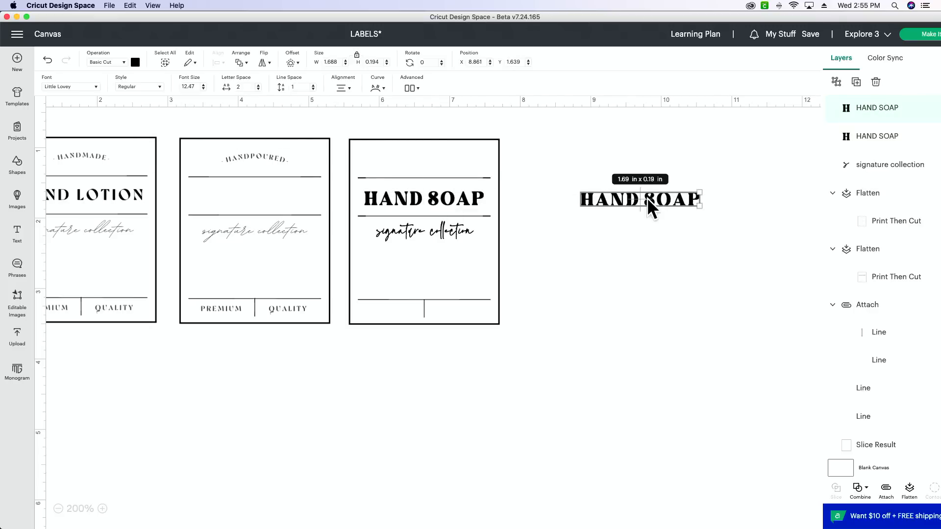
# Change the copied HAND SOAP text to "-HANDPOURED-" and place it about 1.01 in wide in the top section of the third label.
pyautogui.doubleClick(647, 198)
pyautogui.write('-')
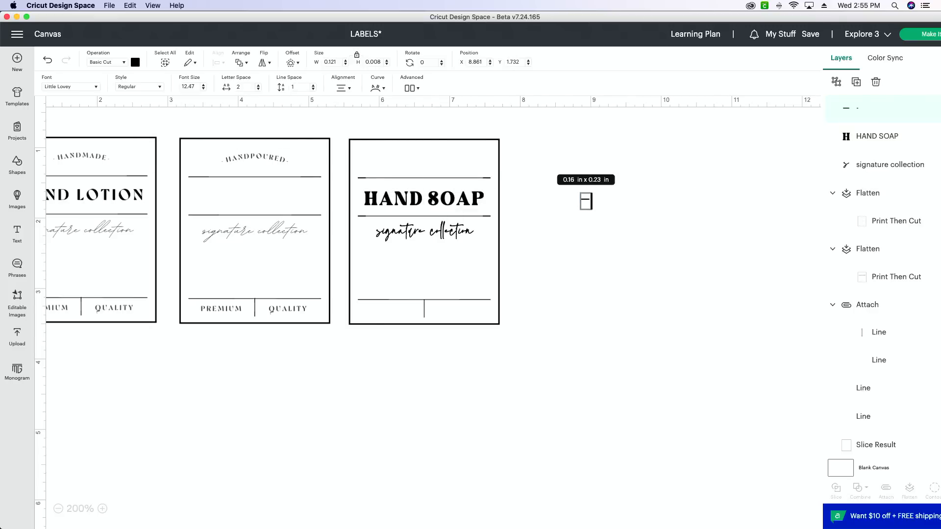
pyautogui.write('H')
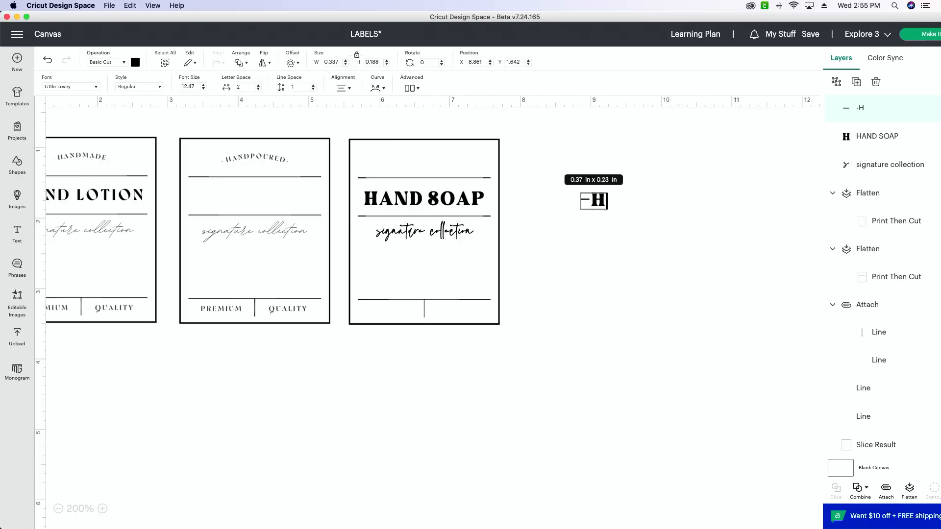
pyautogui.write('ANDPOURED')
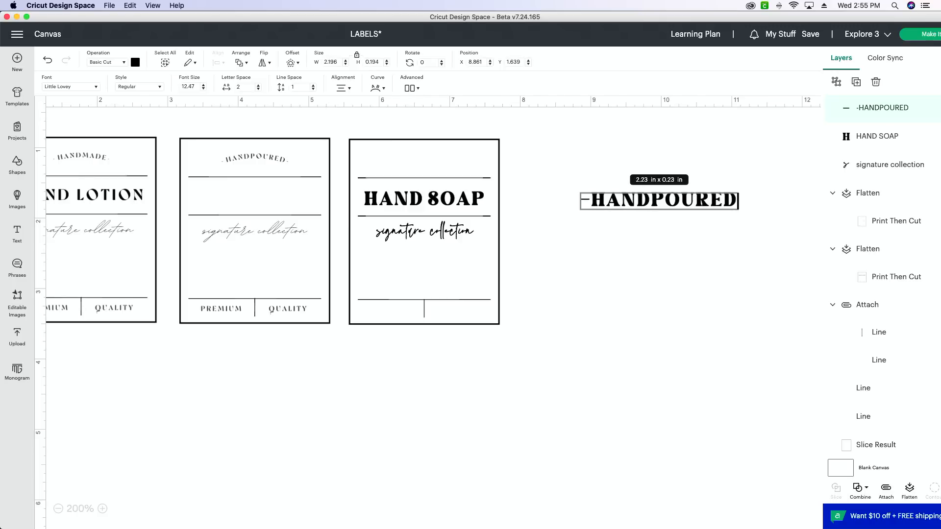
pyautogui.write('-')
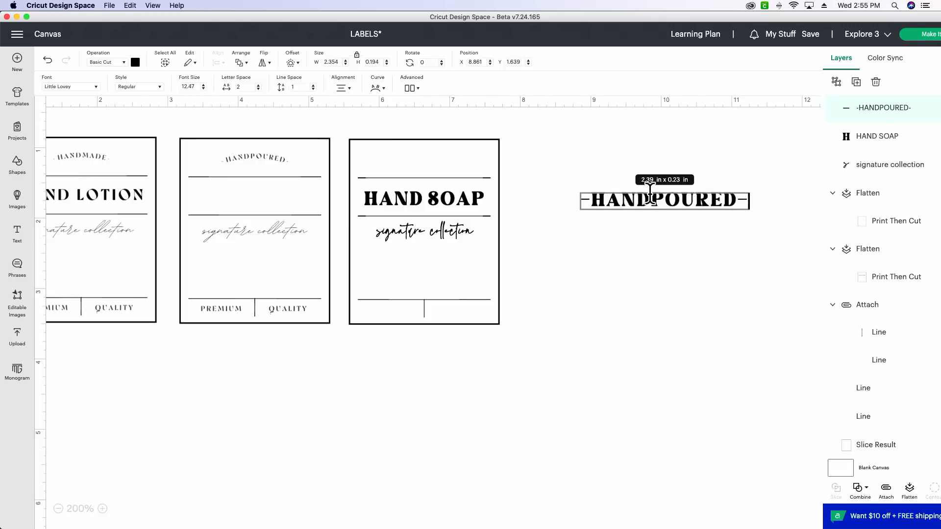
pyautogui.click(663, 281)
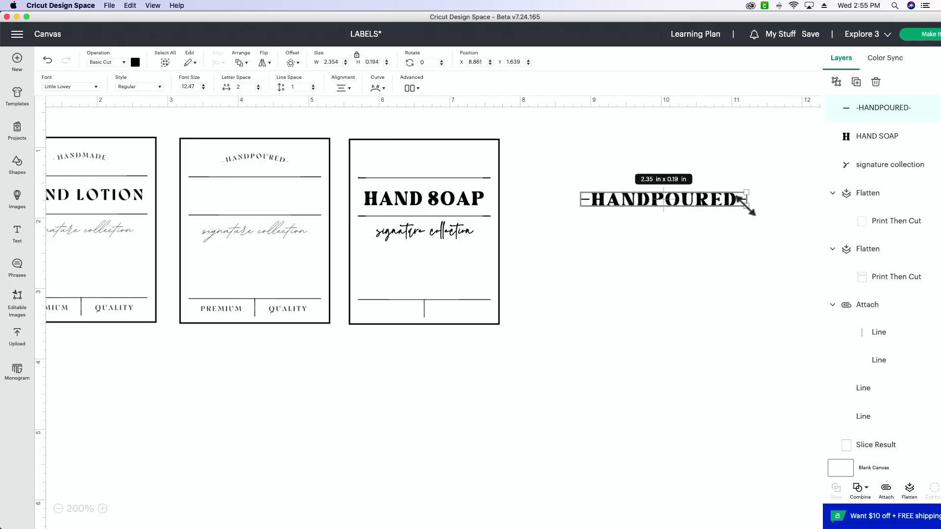
pyautogui.moveTo(746, 206); pyautogui.dragTo(440, 156)
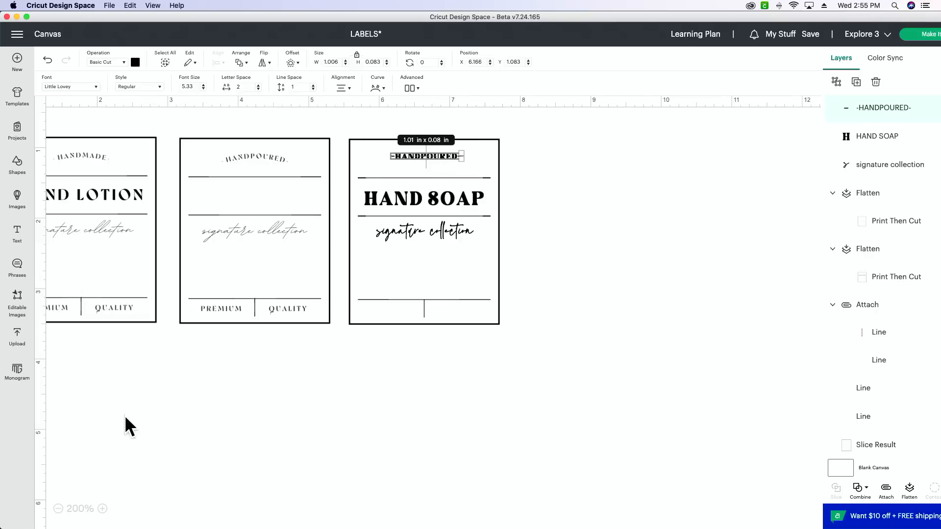
# Curve the -HANDPOURED- text into a gentle upward arch and scale it to about 0.93 in wide.
pyautogui.click(103, 509)
pyautogui.click(102, 509)
pyautogui.click(103, 509)
pyautogui.click(102, 509)
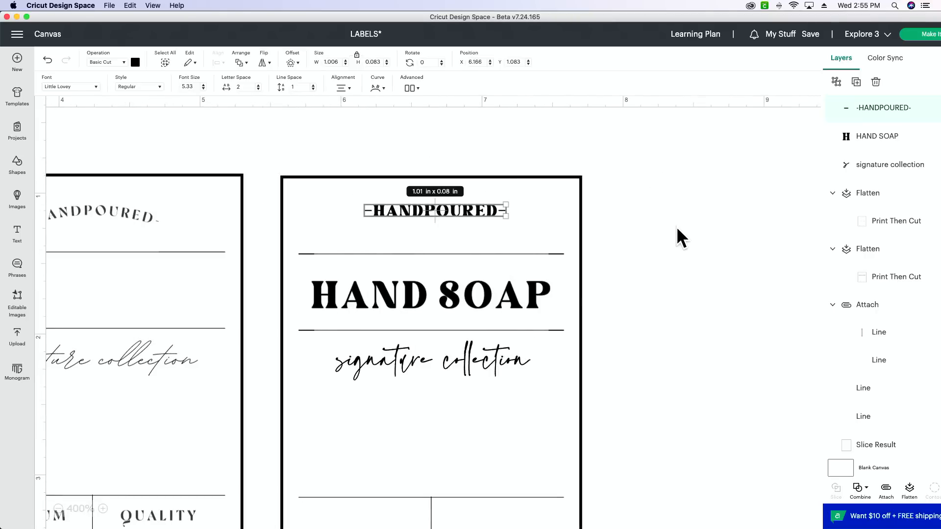
pyautogui.click(376, 91)
pyautogui.moveTo(353, 112); pyautogui.dragTo(362, 113)
pyautogui.moveTo(508, 224); pyautogui.dragTo(473, 219)
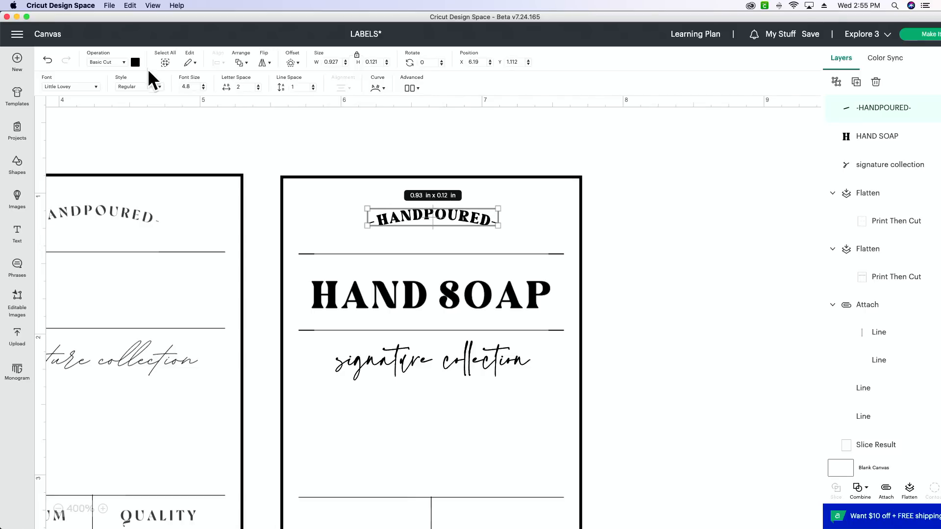
# Try a letter spacing of 3 on the curved -HANDPOURED- text.
pyautogui.click(245, 89)
pyautogui.write('3')
pyautogui.press('Tab')
# Set the letter spacing of the curved -HANDPOURED- text to 4 and nudge it within the label's top section.
pyautogui.click(243, 87)
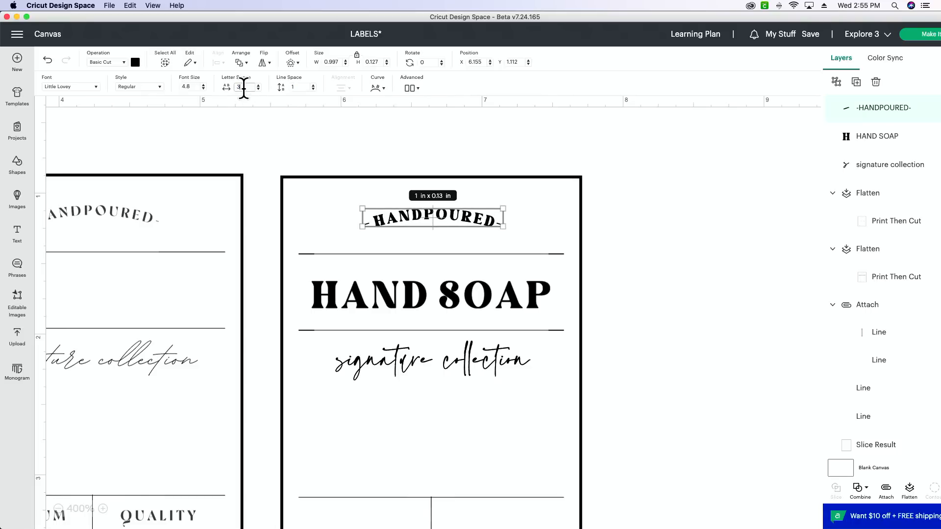
pyautogui.write('4')
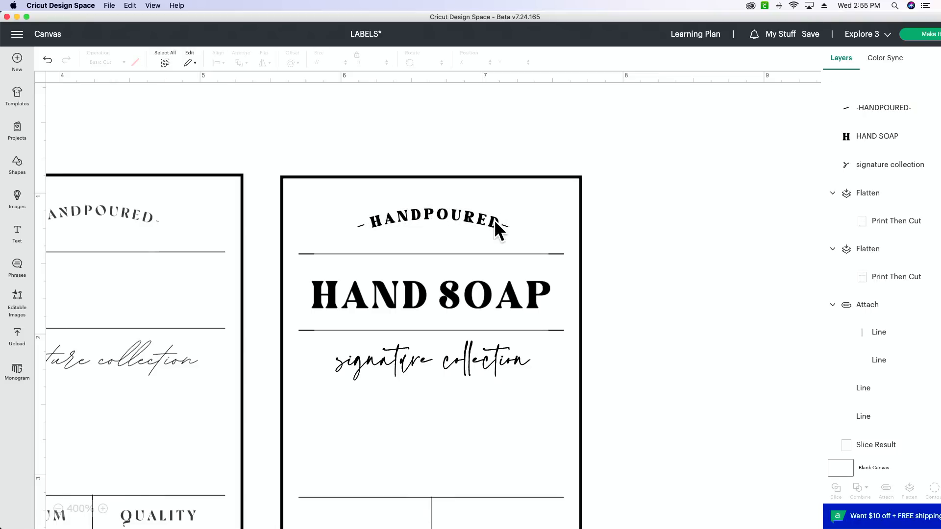
pyautogui.click(494, 220)
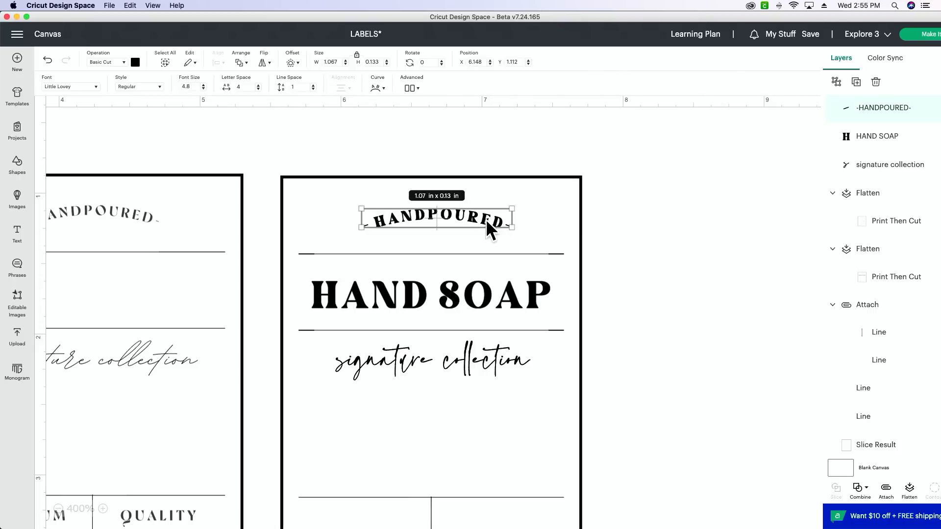
pyautogui.click(705, 257)
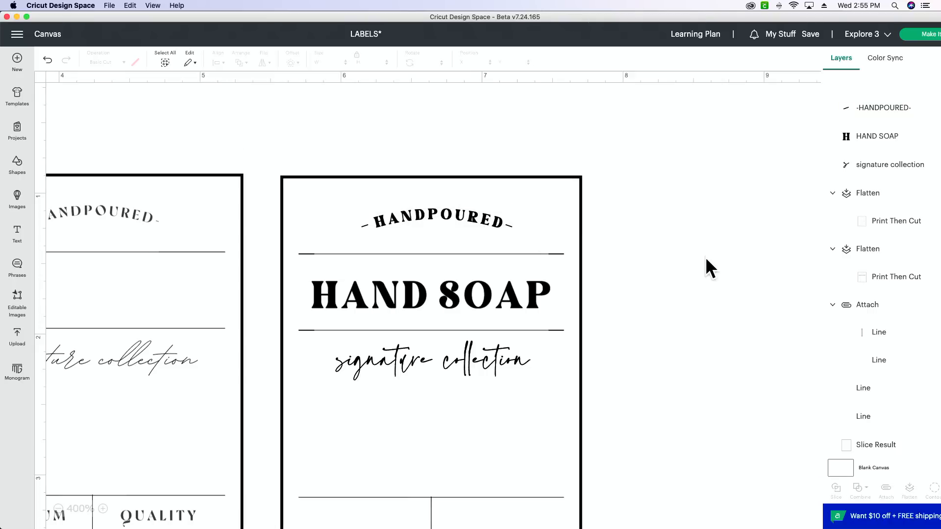
# Duplicate the HAND SOAP text and place the copy over the bottom section of the third label.
pyautogui.scroll(-5, 705, 257)
pyautogui.click(504, 130)
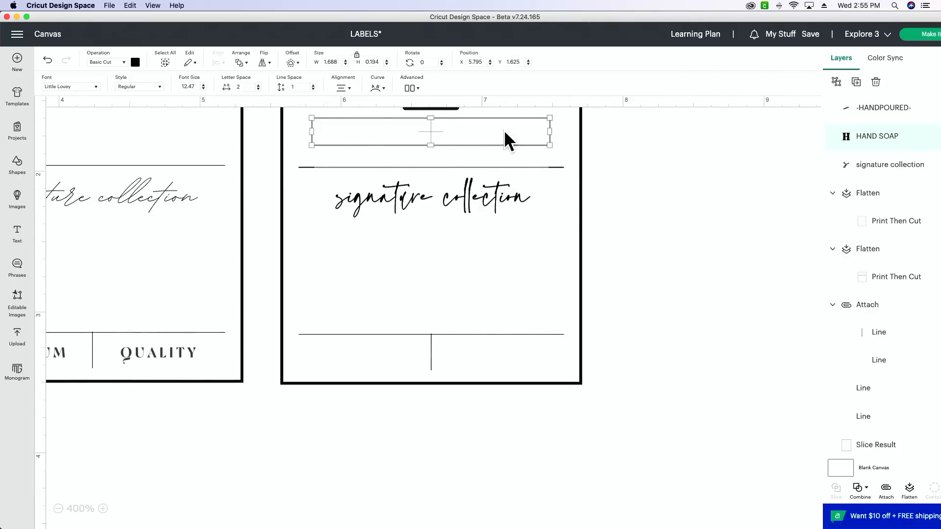
pyautogui.click(856, 82)
pyautogui.moveTo(253, 156); pyautogui.dragTo(466, 374)
# Change the copy to "PREMIUM" with letter spacing 4 and fit it about 0.58 in wide left of the bottom divider.
pyautogui.doubleClick(403, 368)
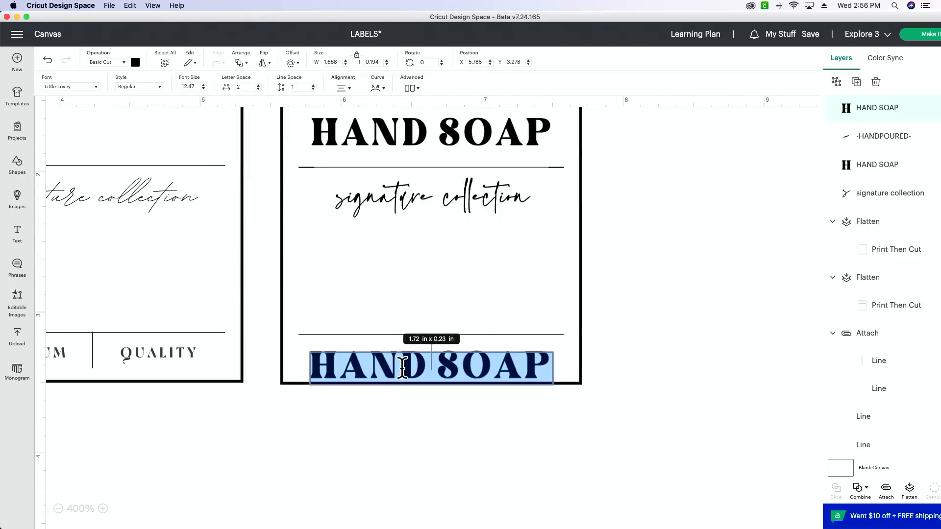
pyautogui.write('PREMIUM')
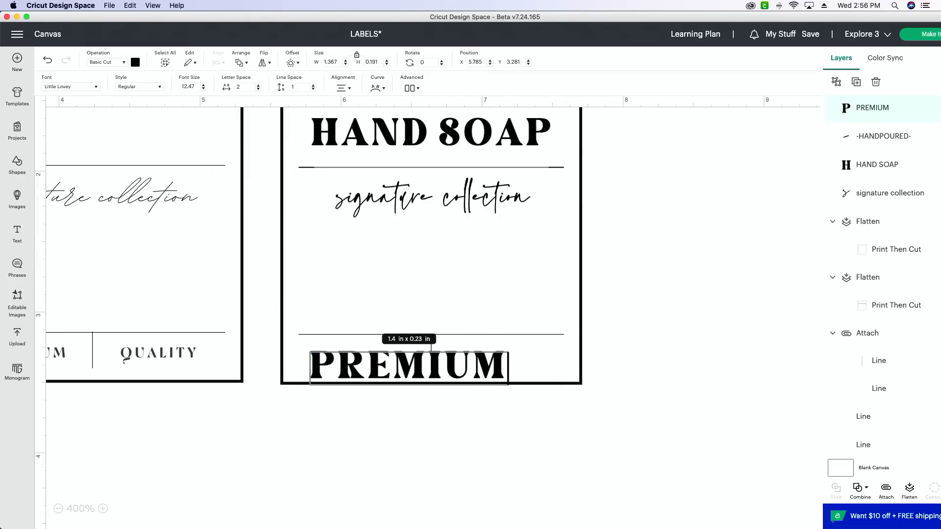
pyautogui.click(458, 472)
pyautogui.click(497, 377)
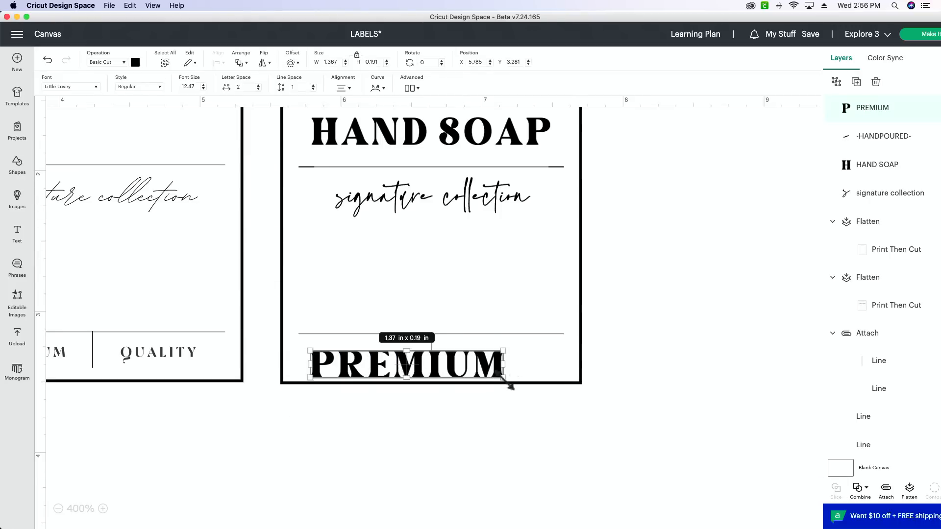
pyautogui.moveTo(504, 379); pyautogui.dragTo(382, 356)
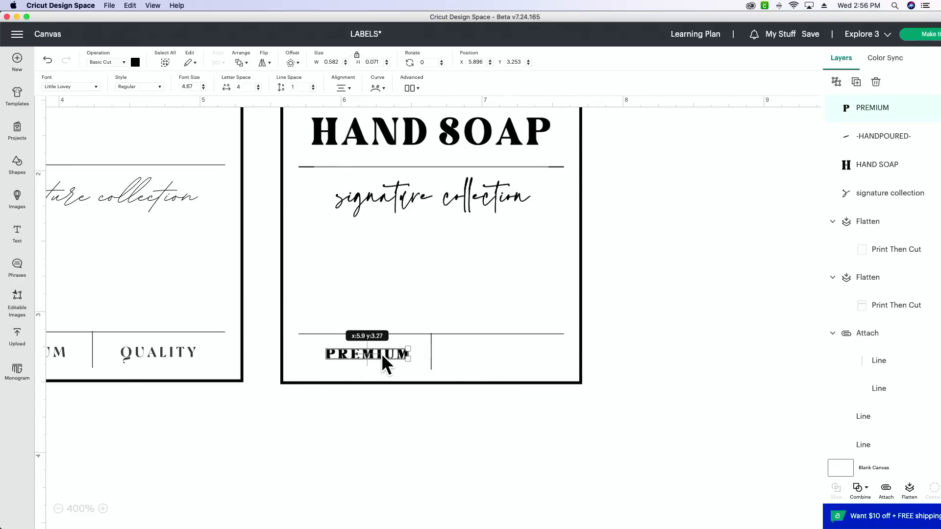
# Duplicate the PREMIUM text to the right of the bottom divider and change the copy to "QUALITY".
pyautogui.click(856, 83)
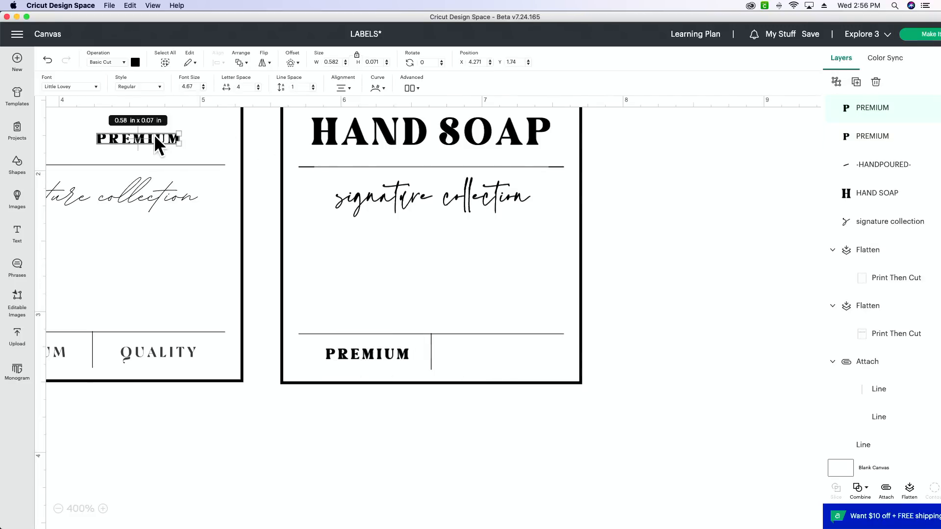
pyautogui.moveTo(154, 137); pyautogui.dragTo(516, 351)
pyautogui.doubleClick(516, 352)
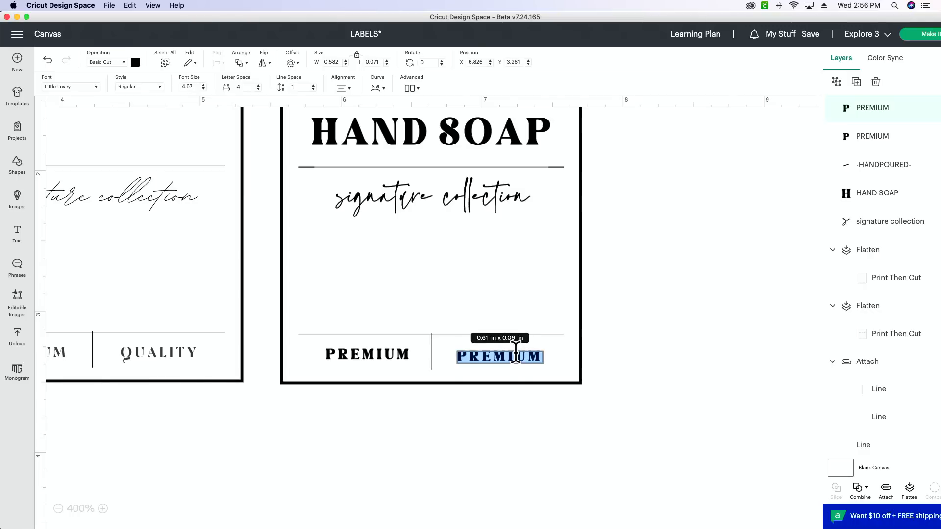
pyautogui.write('QUALITY')
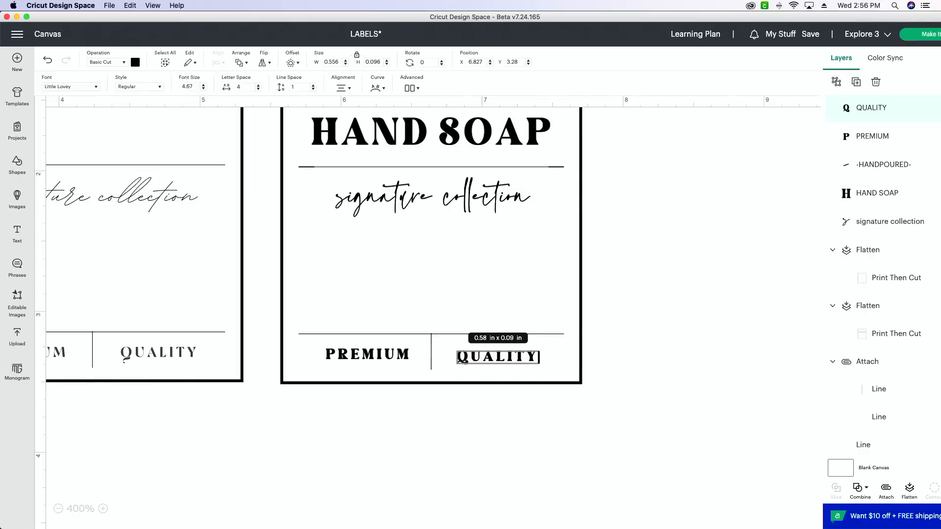
pyautogui.click(496, 457)
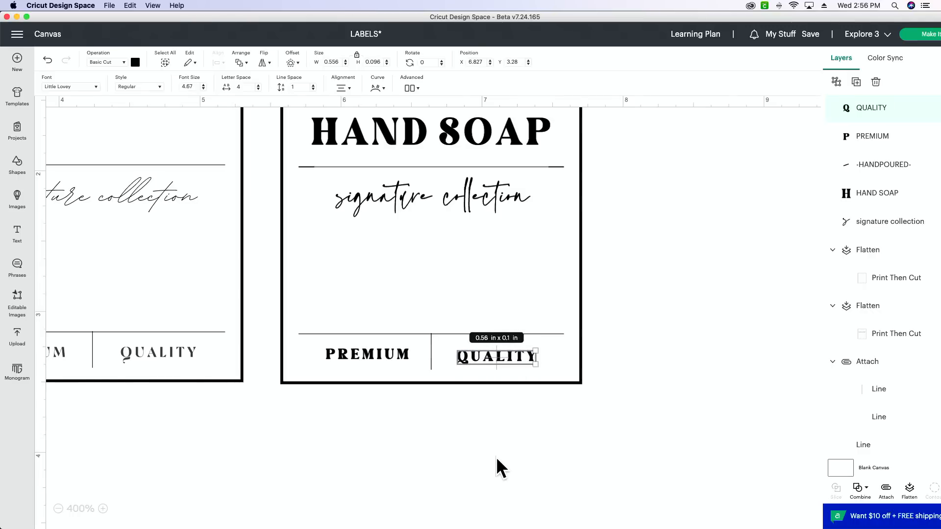
# Nudge QUALITY to the middle of its cell and centre it vertically with PREMIUM.
pyautogui.scroll(1, 514, 364)
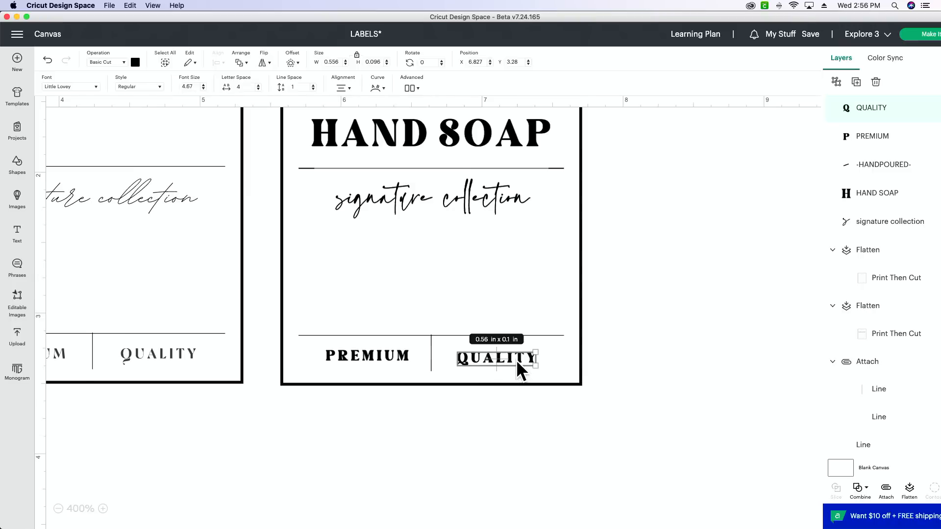
pyautogui.moveTo(517, 364); pyautogui.dragTo(521, 363)
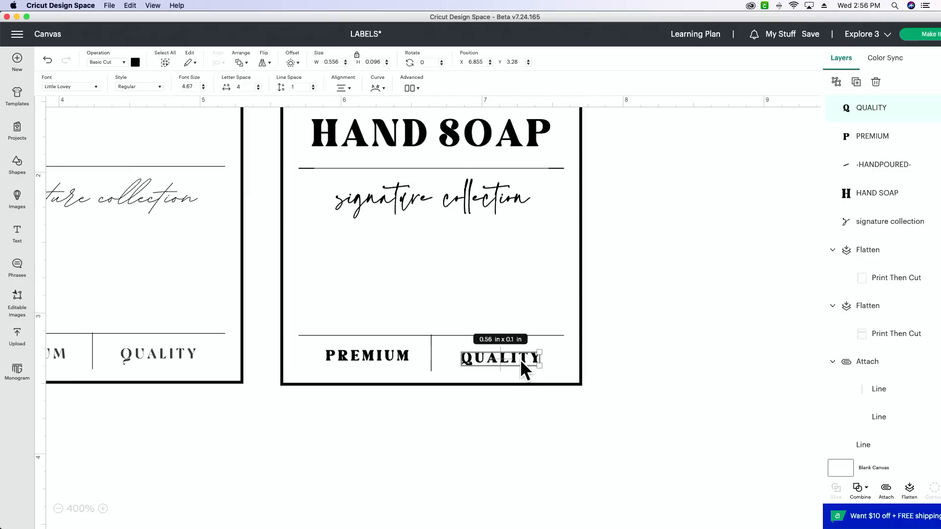
pyautogui.keyDown('shift'); pyautogui.click(393, 354); pyautogui.keyUp('shift')
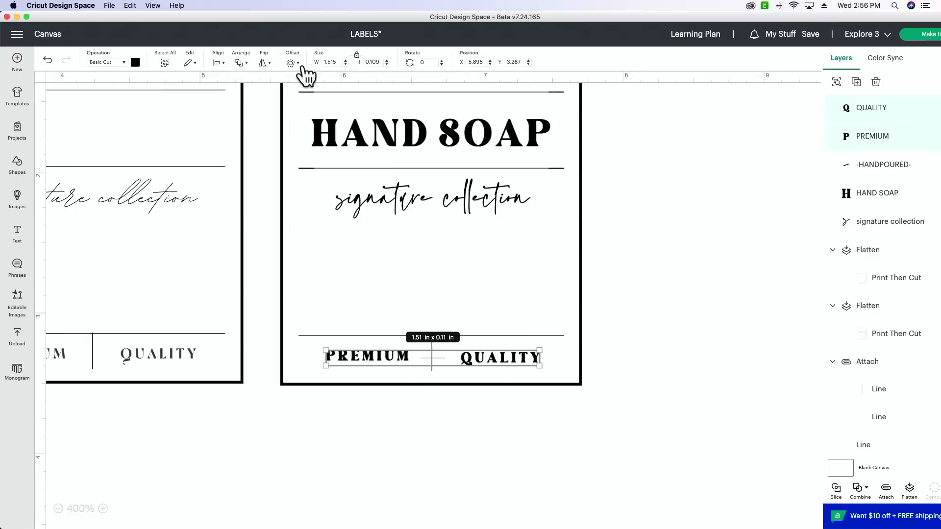
pyautogui.click(216, 62)
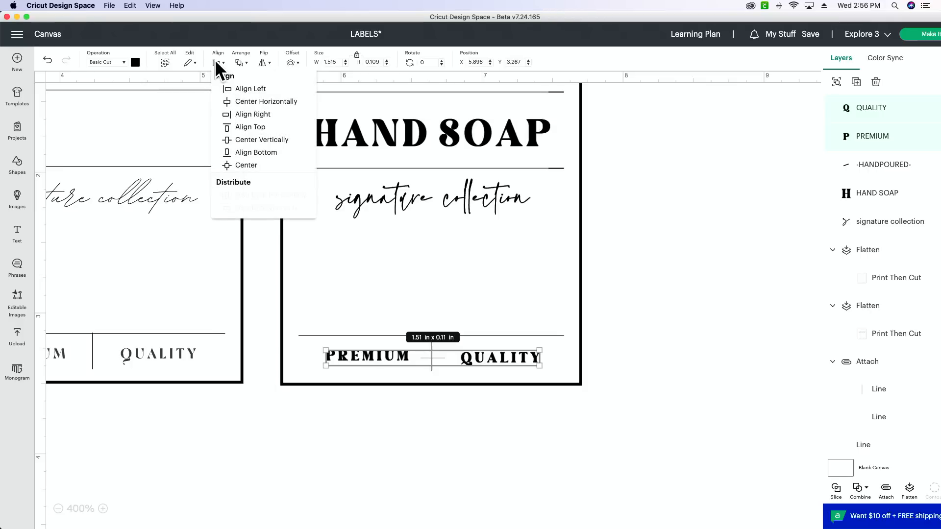
pyautogui.click(240, 141)
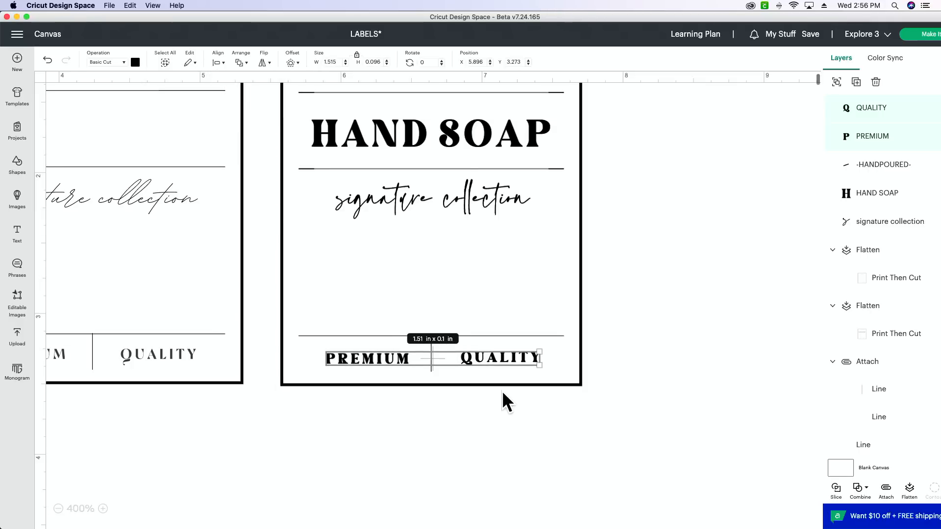
pyautogui.click(478, 413)
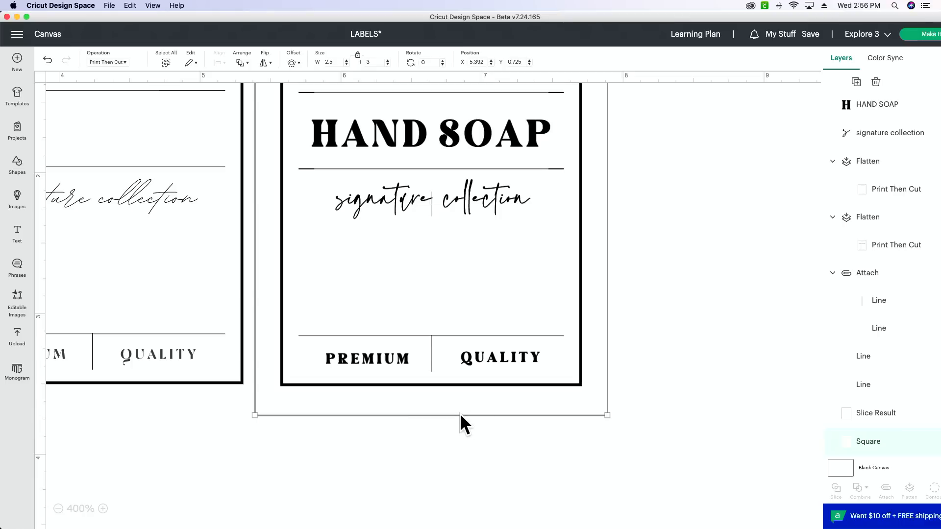
pyautogui.click(446, 469)
# Centre the -HANDPOURED-, HAND SOAP, and "signature collection" texts horizontally with one another.
pyautogui.scroll(2, 446, 470)
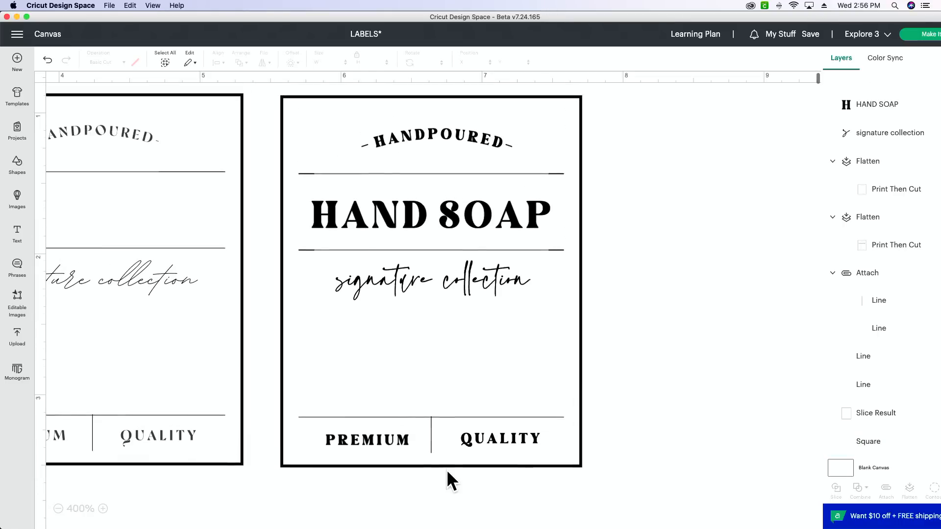
pyautogui.click(445, 277)
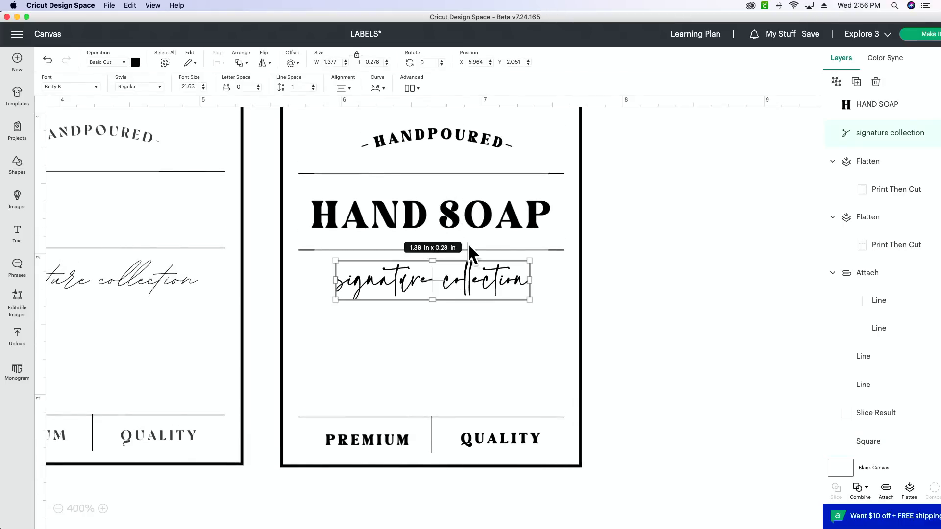
pyautogui.keyDown('shift'); pyautogui.click(457, 204); pyautogui.keyUp('shift')
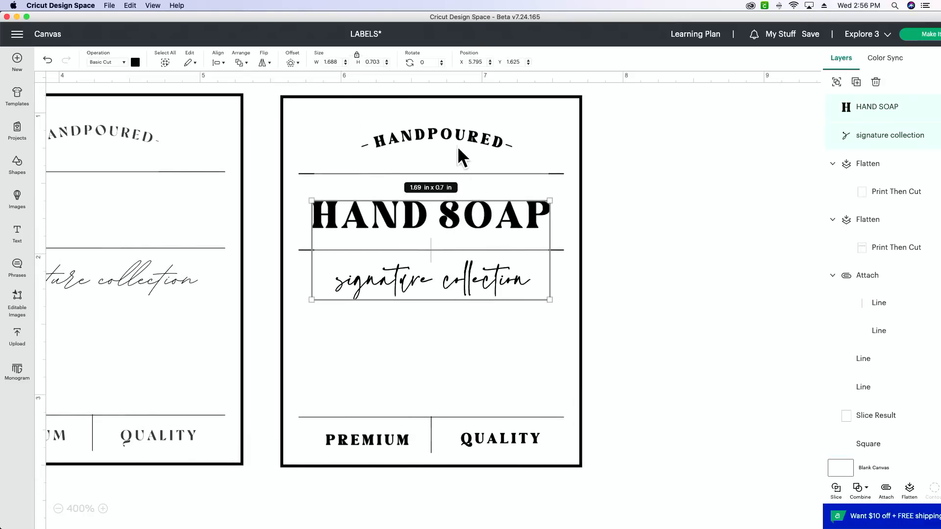
pyautogui.keyDown('shift'); pyautogui.click(457, 132); pyautogui.keyUp('shift')
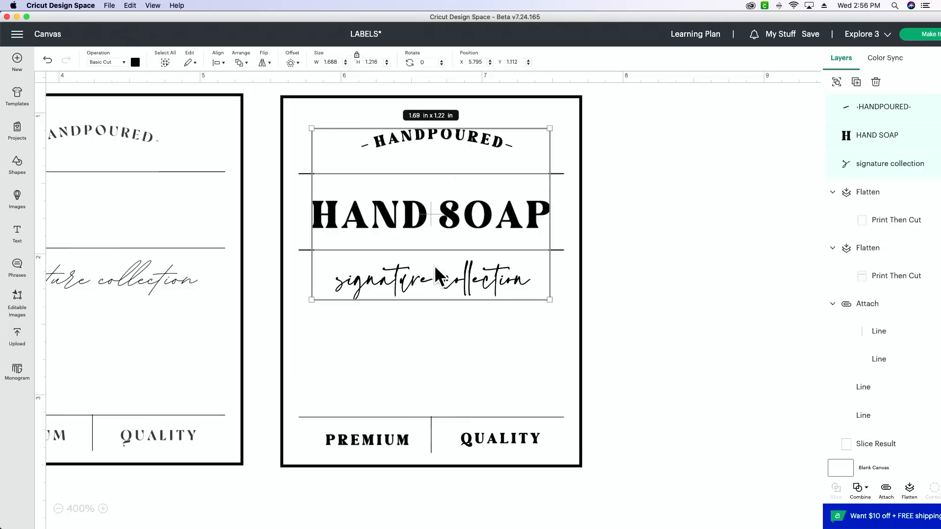
pyautogui.click(218, 60)
pyautogui.click(247, 102)
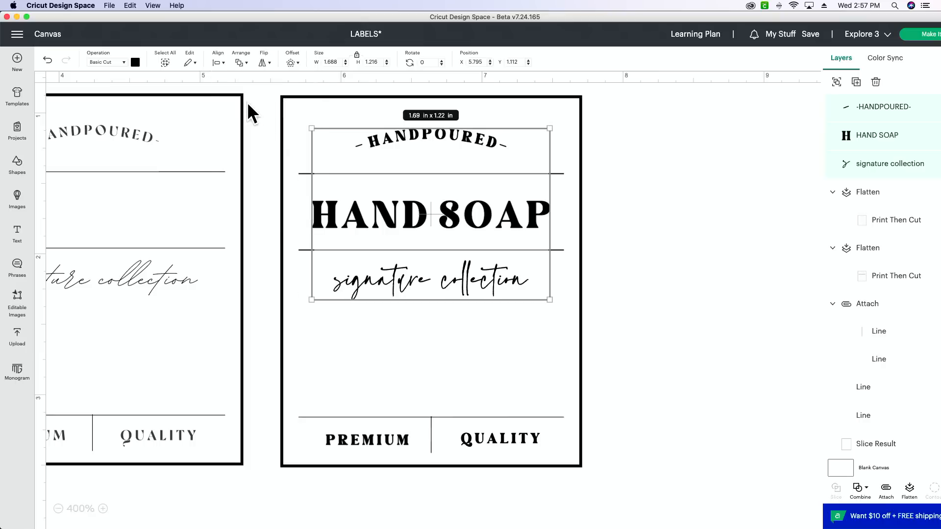
pyautogui.click(631, 297)
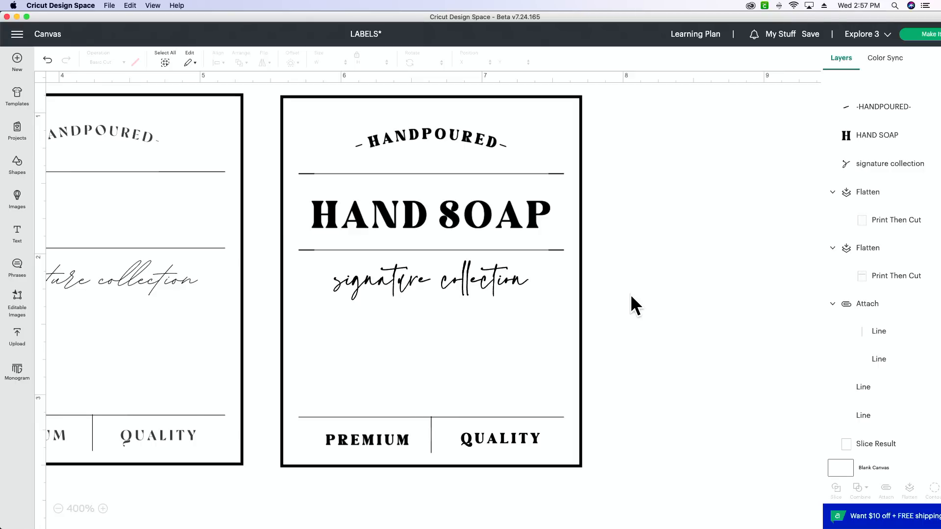
pyautogui.scroll(1, 651, 294)
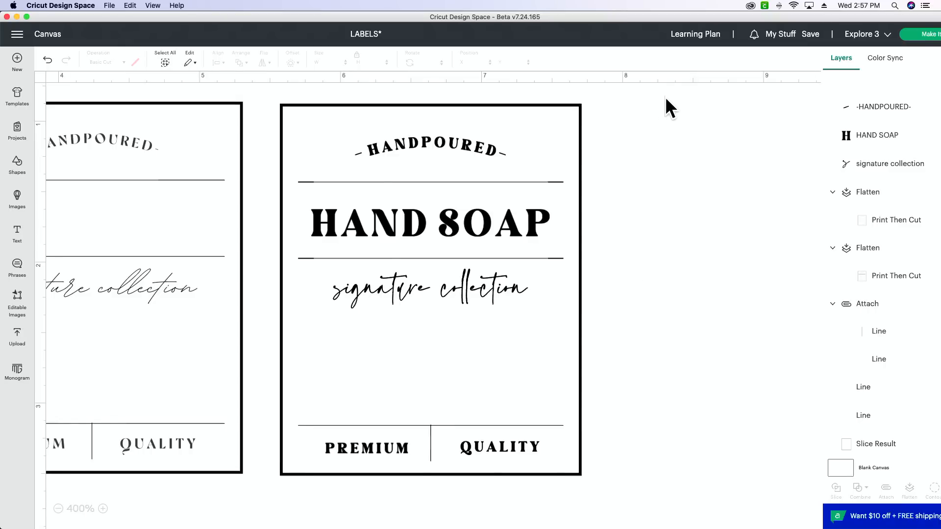
pyautogui.moveTo(686, 92); pyautogui.dragTo(279, 493)
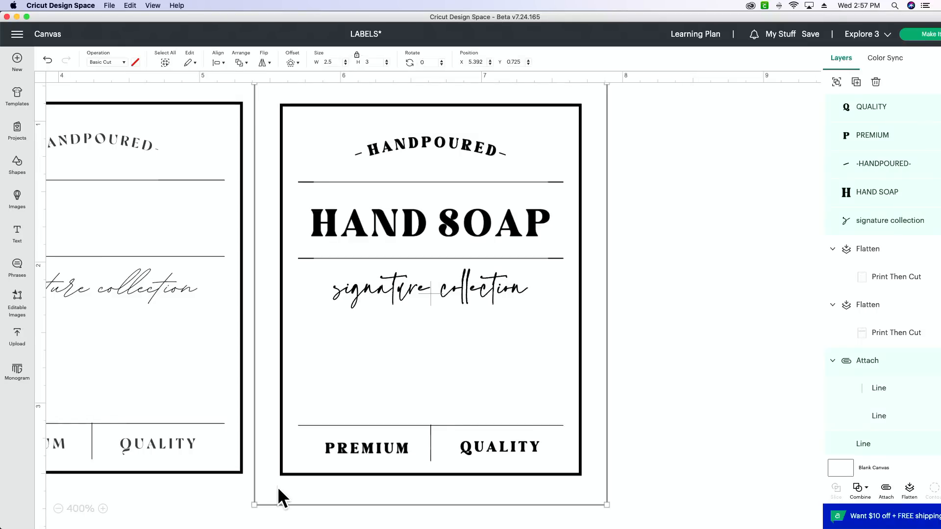
pyautogui.click(910, 490)
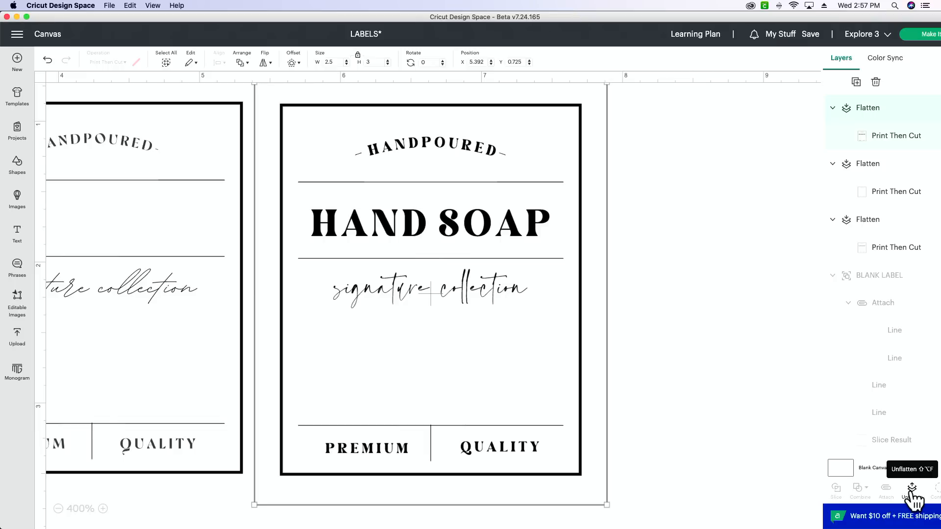
pyautogui.click(912, 489)
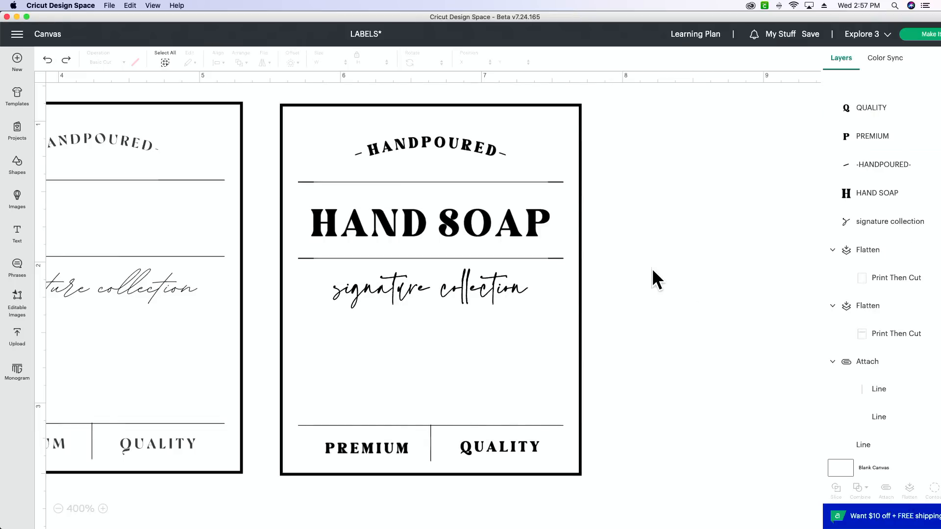
pyautogui.click(494, 230)
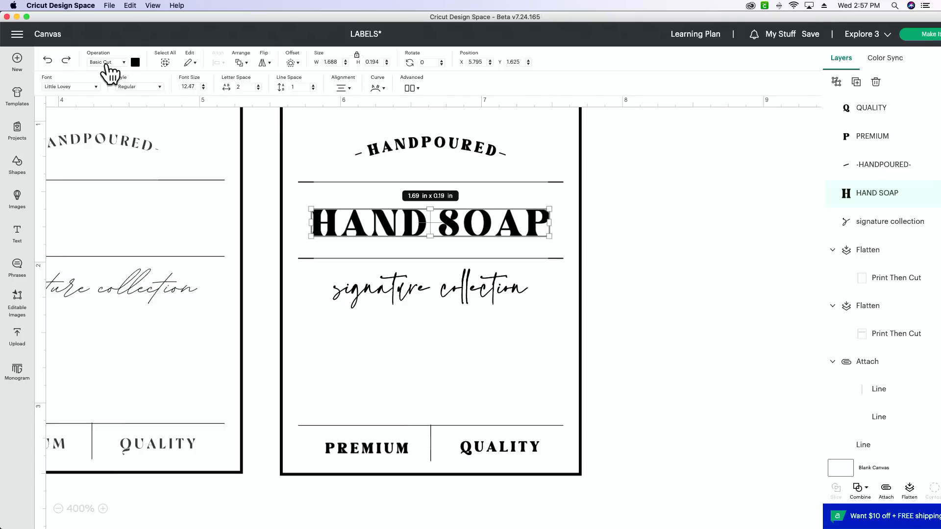
pyautogui.click(437, 138)
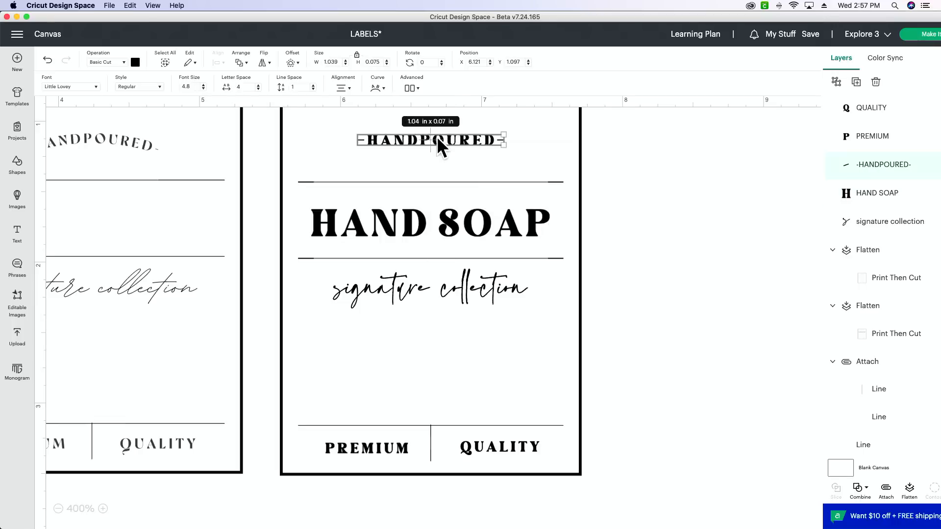
pyautogui.click(448, 280)
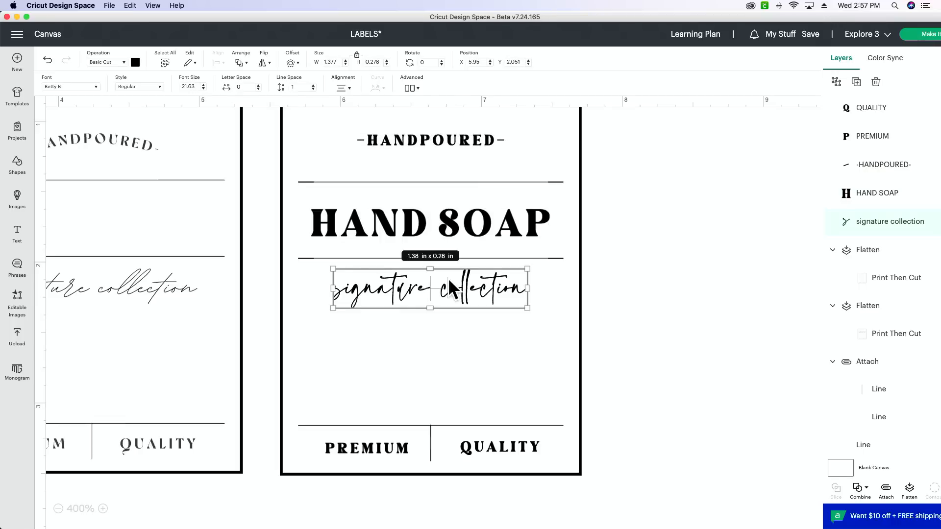
pyautogui.click(422, 141)
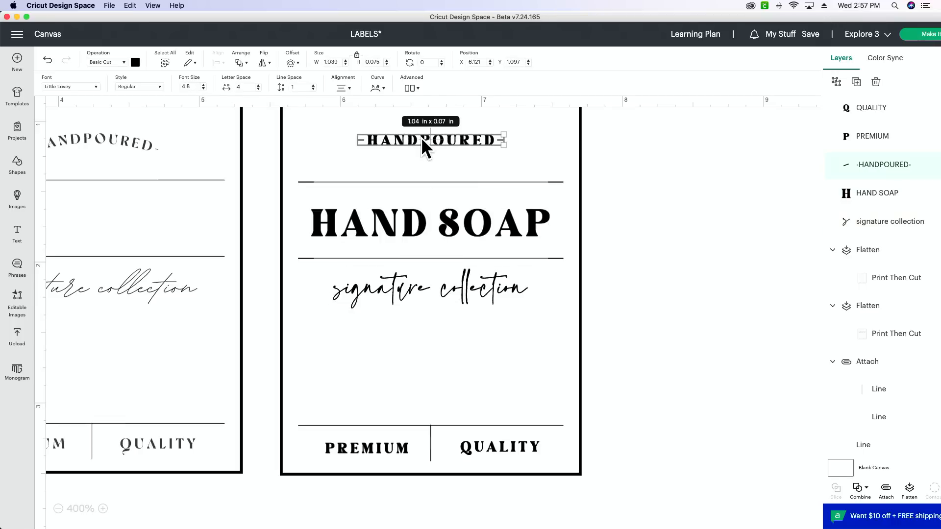
pyautogui.press('super+z')
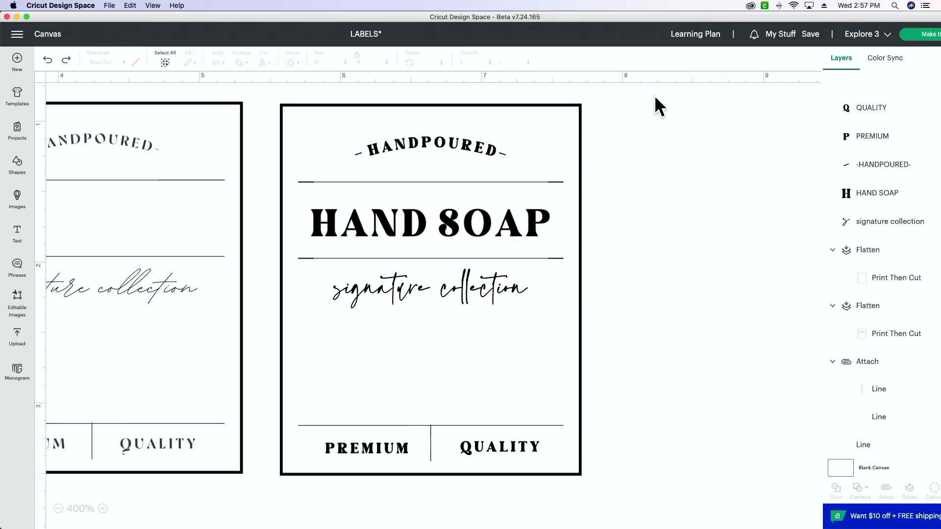
# Flatten all parts of the hand soap label into one Print Then Cut layer and move it to about X 6.308, Y 0.878.
pyautogui.moveTo(655, 96); pyautogui.dragTo(297, 502)
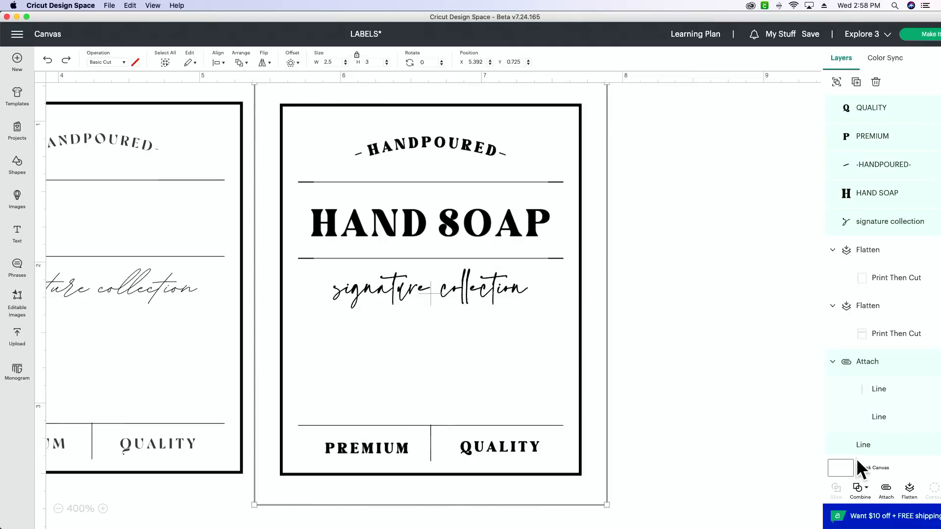
pyautogui.click(909, 490)
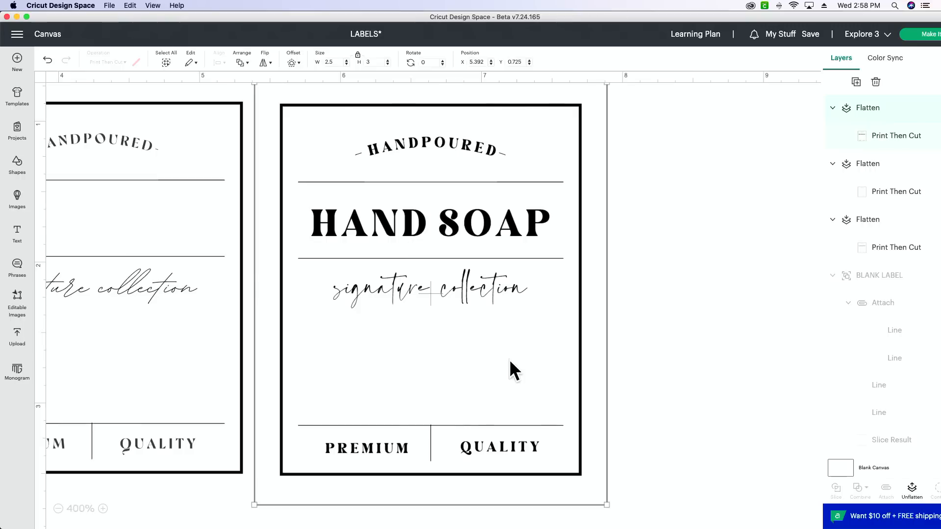
pyautogui.moveTo(510, 360); pyautogui.dragTo(639, 380)
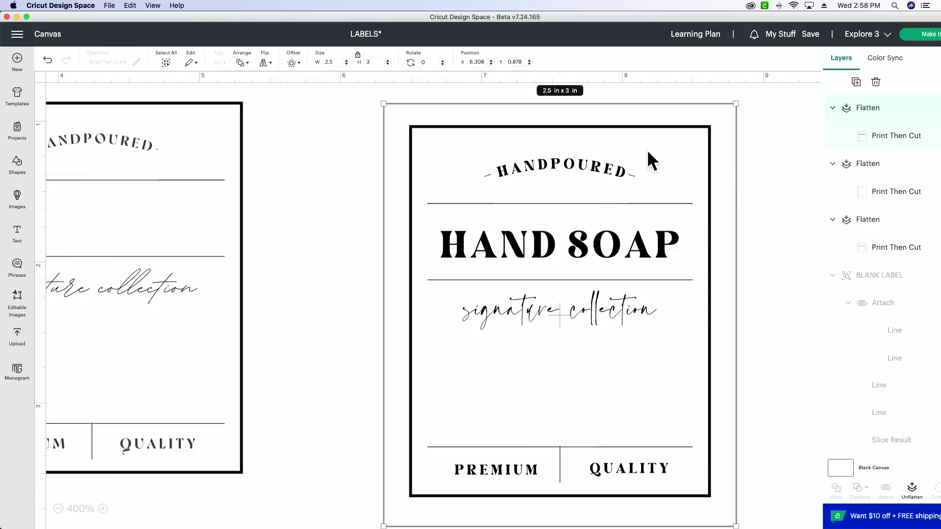
# Add an empty text object in the Little Lovey font and move the HAND LOTION label to about X 0.108, Y 0.808.
pyautogui.hscroll(-5, 538, 388)
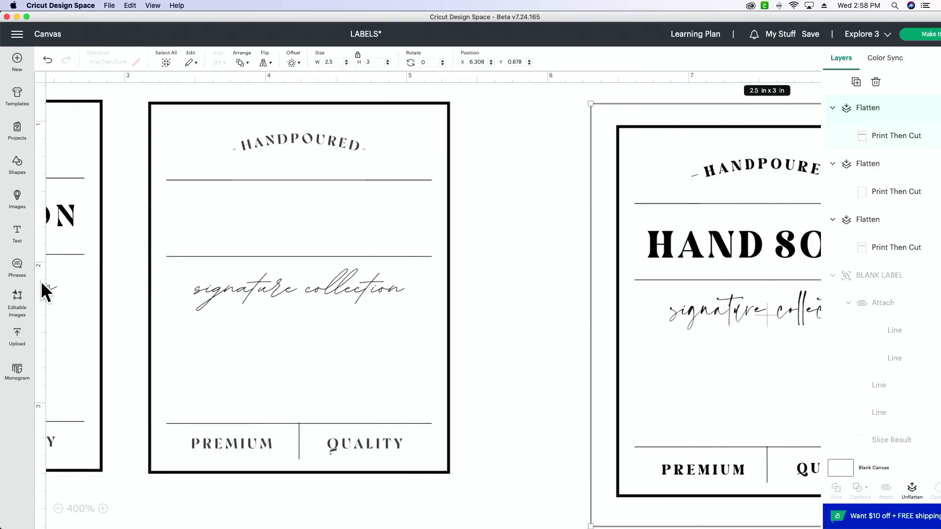
pyautogui.click(17, 230)
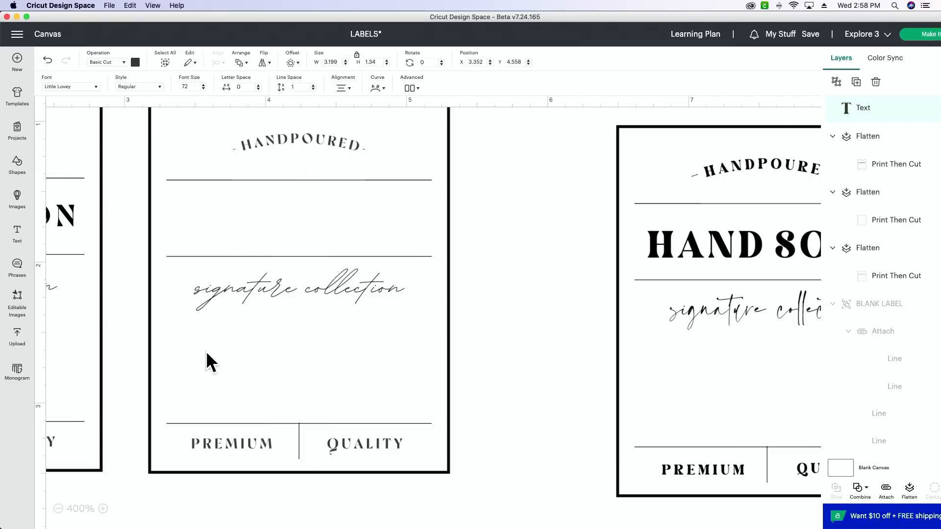
pyautogui.hscroll(-7, 220, 345)
pyautogui.click(384, 384)
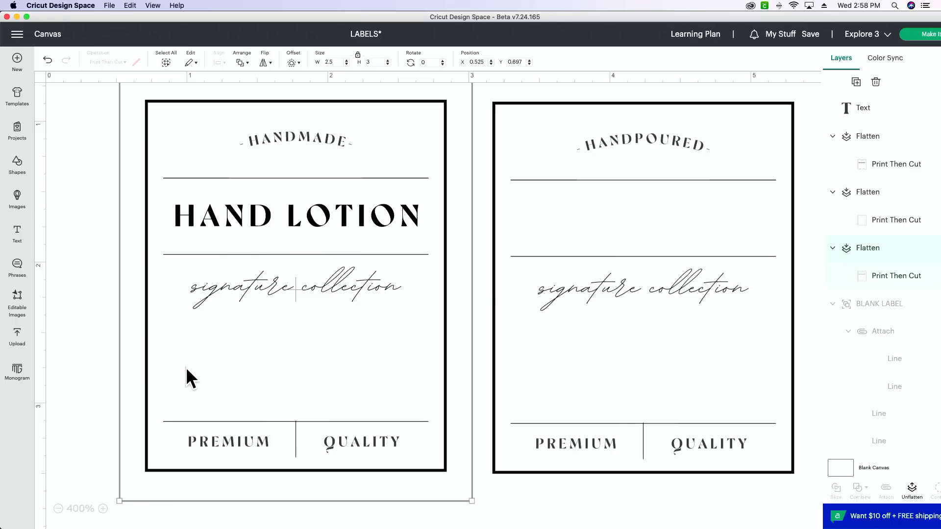
pyautogui.press('Left')
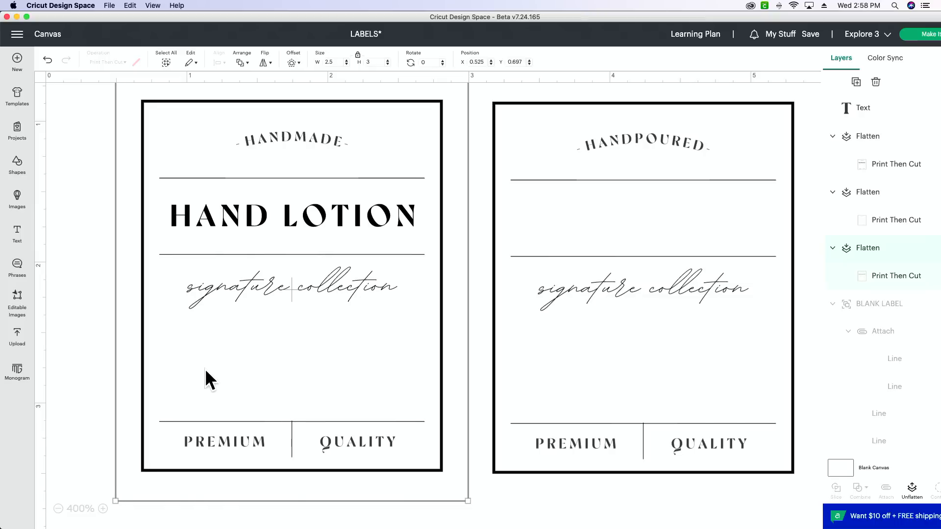
pyautogui.moveTo(204, 368); pyautogui.dragTo(155, 382)
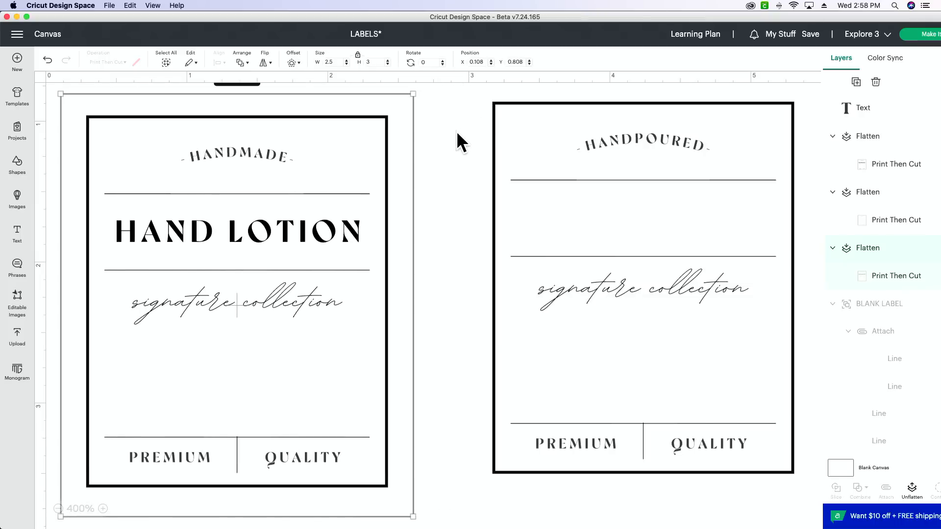
pyautogui.click(435, 109)
pyautogui.moveTo(437, 103); pyautogui.dragTo(76, 516)
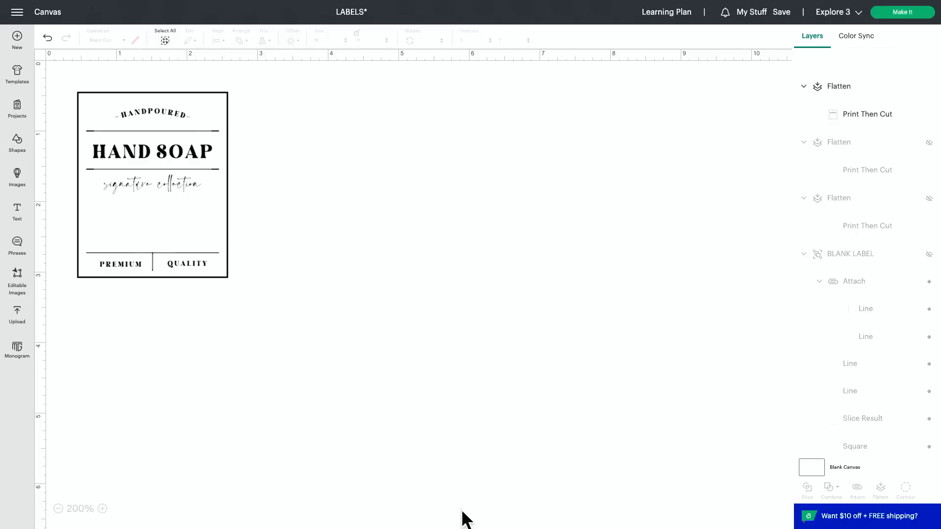
# Select the flattened hand soap label to check its size and send the project to mat preparation.
pyautogui.scroll(-1, 384, 412)
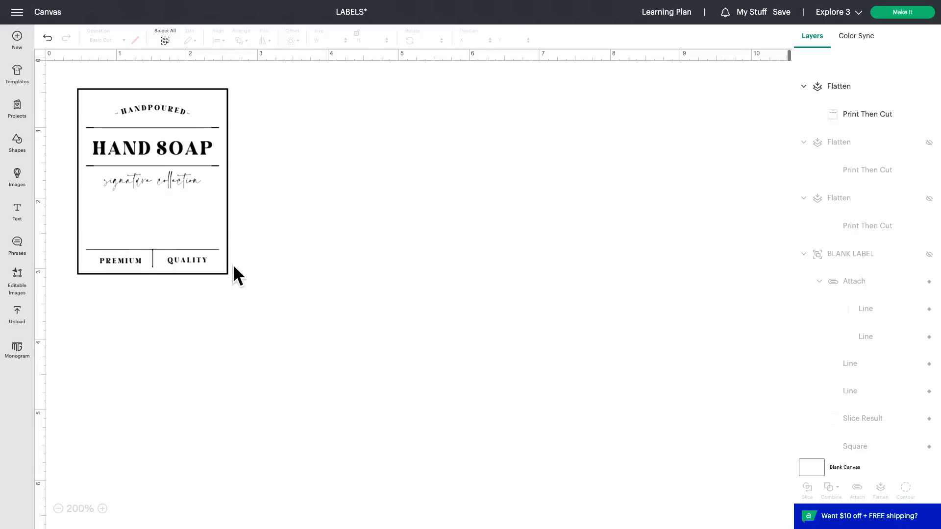
pyautogui.click(181, 244)
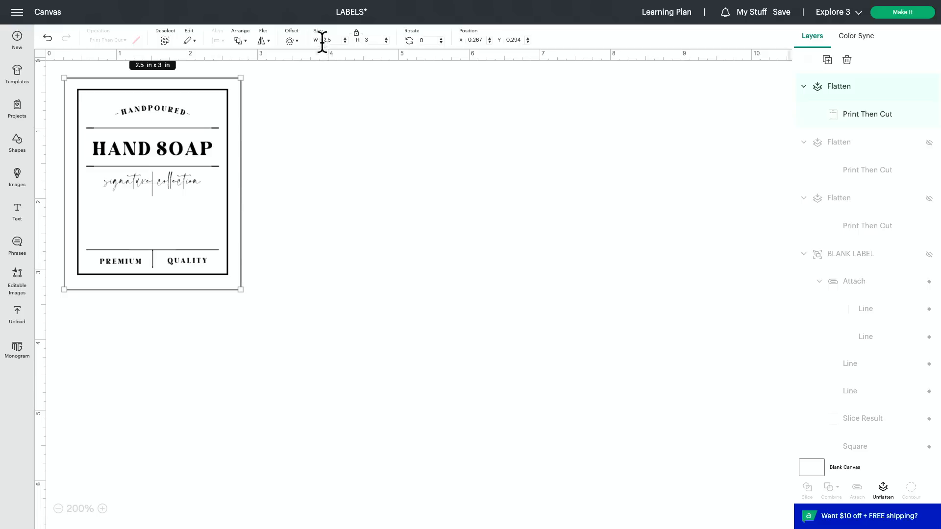
pyautogui.scroll(1, 354, 52)
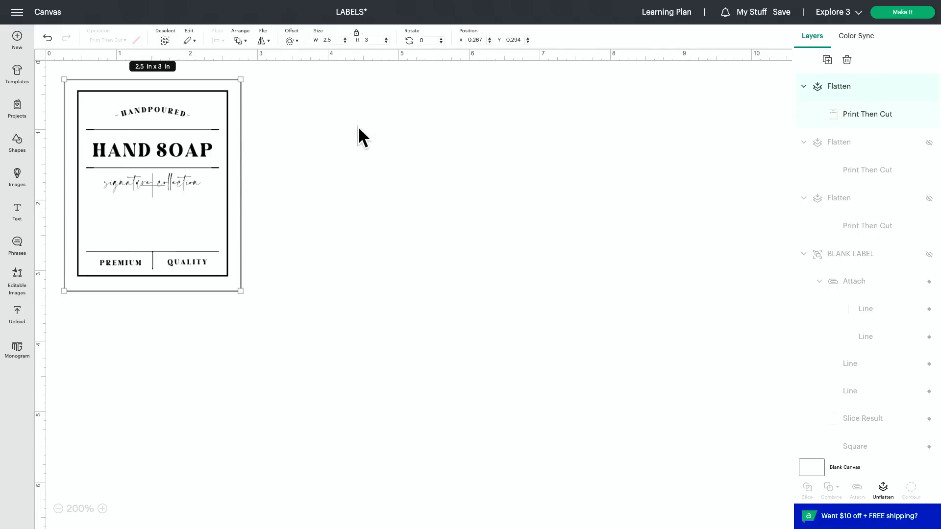
pyautogui.scroll(-1, 490, 126)
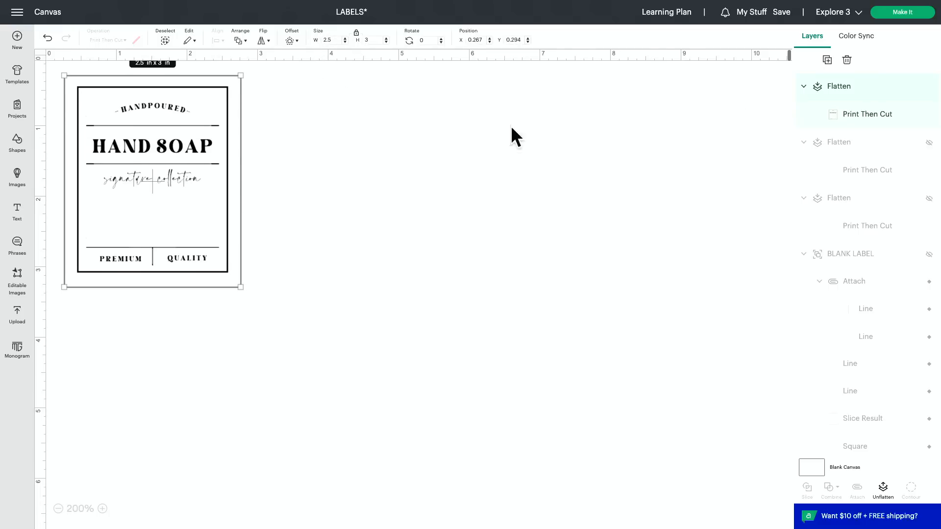
pyautogui.click(893, 19)
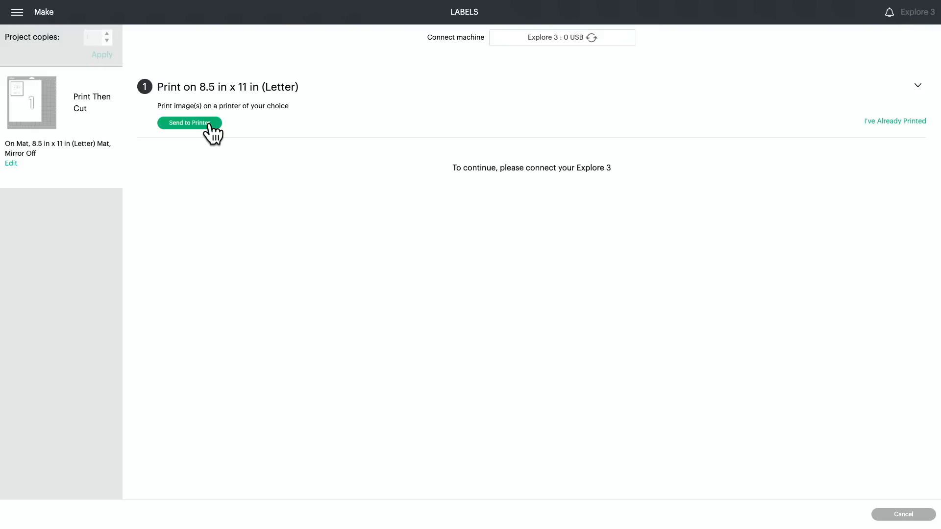
# Start sending the label to the printer with Add Bleed off and Use System Dialog on.
pyautogui.click(210, 123)
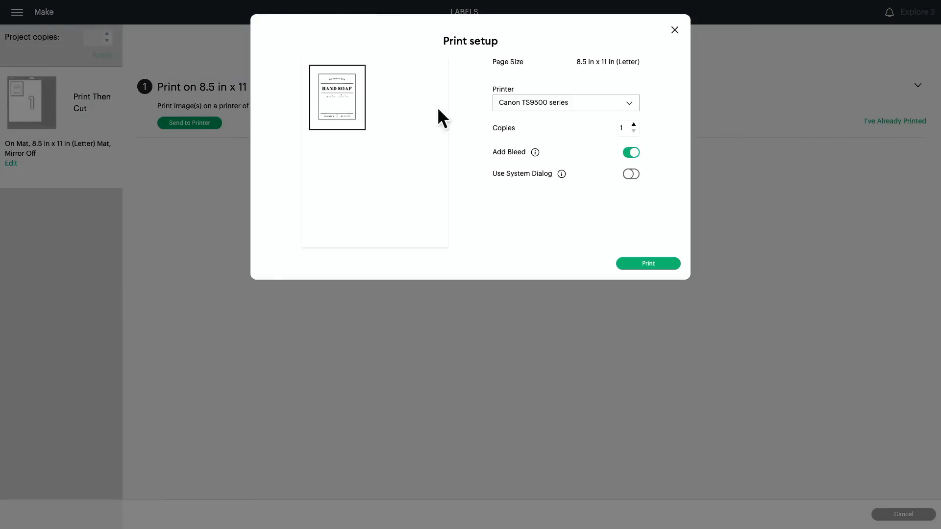
pyautogui.click(631, 152)
pyautogui.click(631, 175)
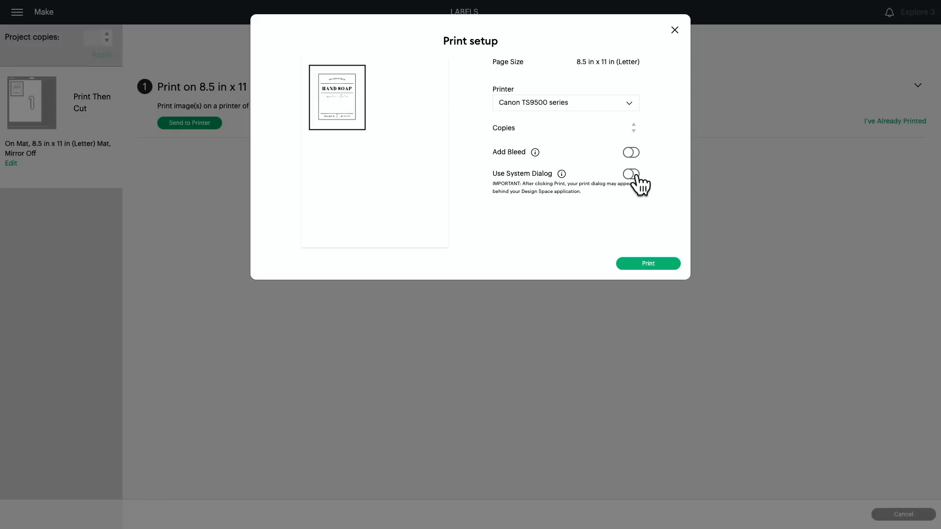
pyautogui.click(641, 266)
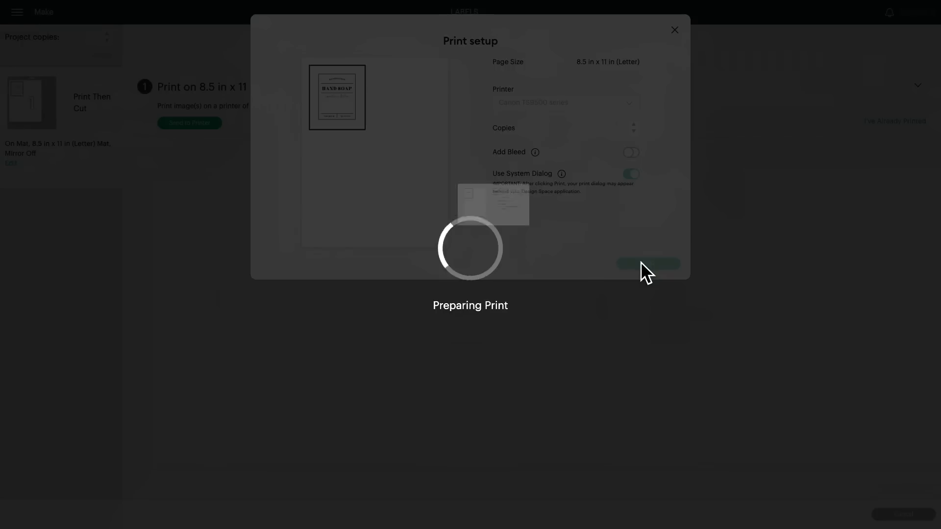
# Set the paper feed to Rear Tray and the quality to Best, and print the label sheet.
pyautogui.click(580, 185)
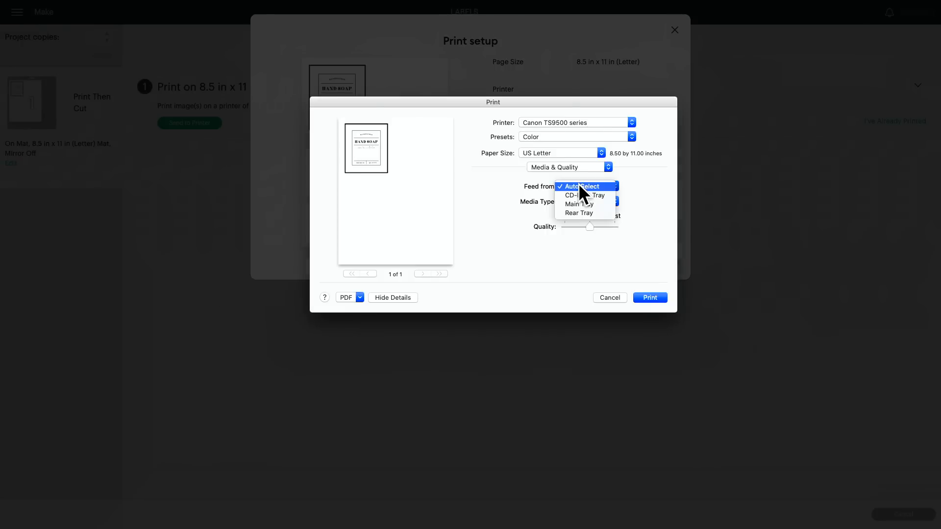
pyautogui.click(584, 213)
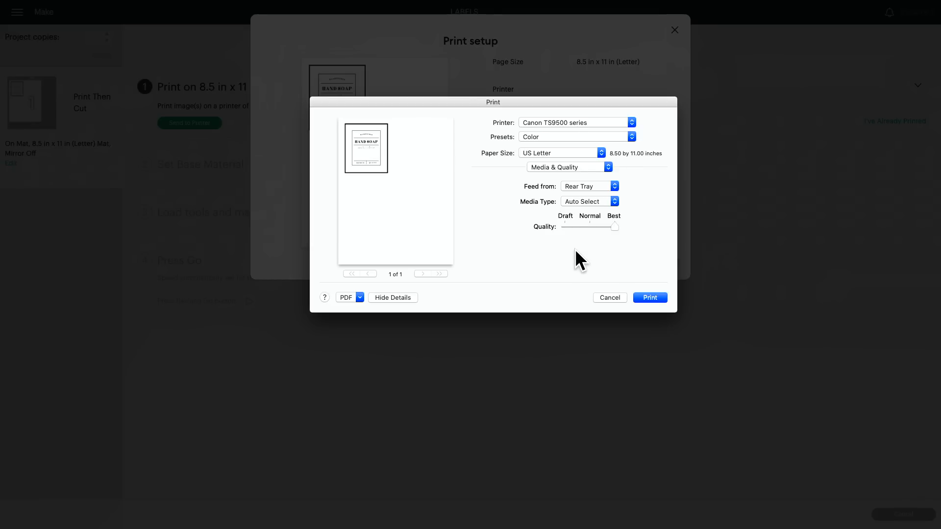
pyautogui.click(654, 296)
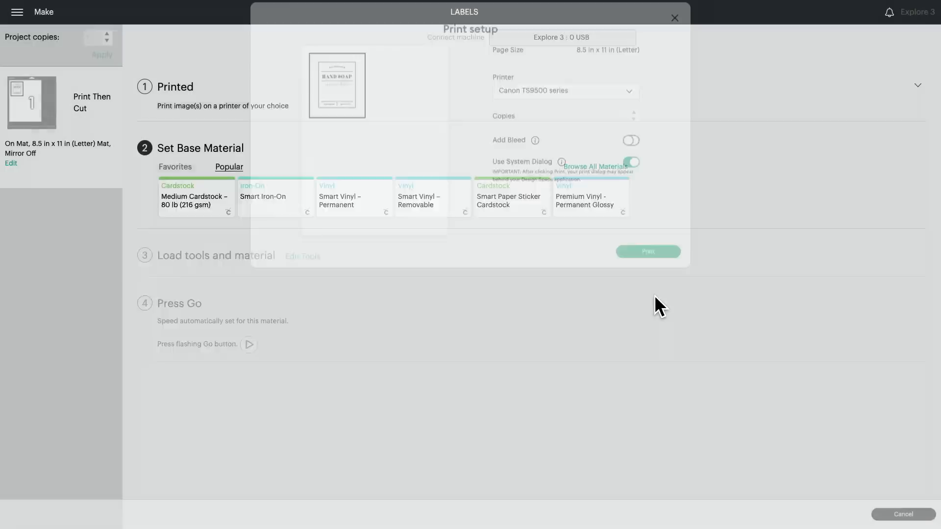
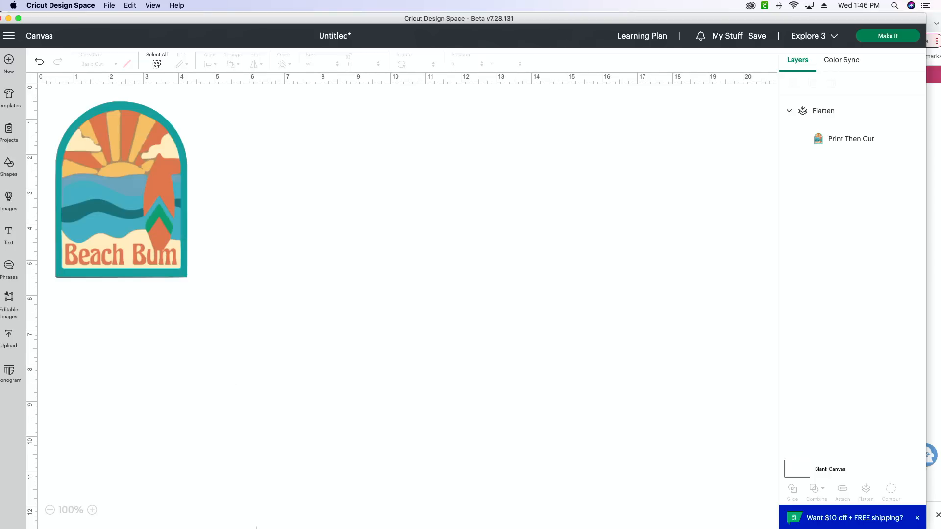
# Switch to Chrome and look through the Makers Gonna Learn cut files on page 5 for the next design.
pyautogui.click(382, 516)
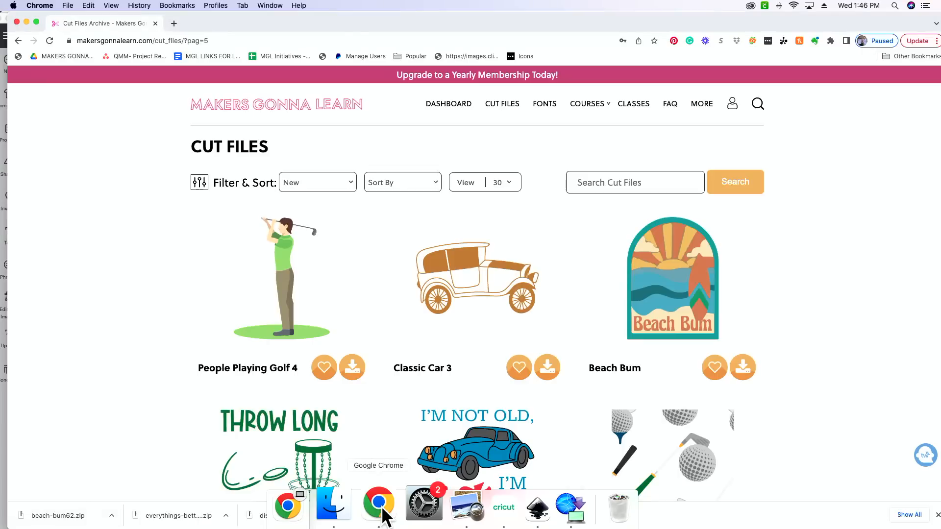
pyautogui.scroll(-5, 432, 433)
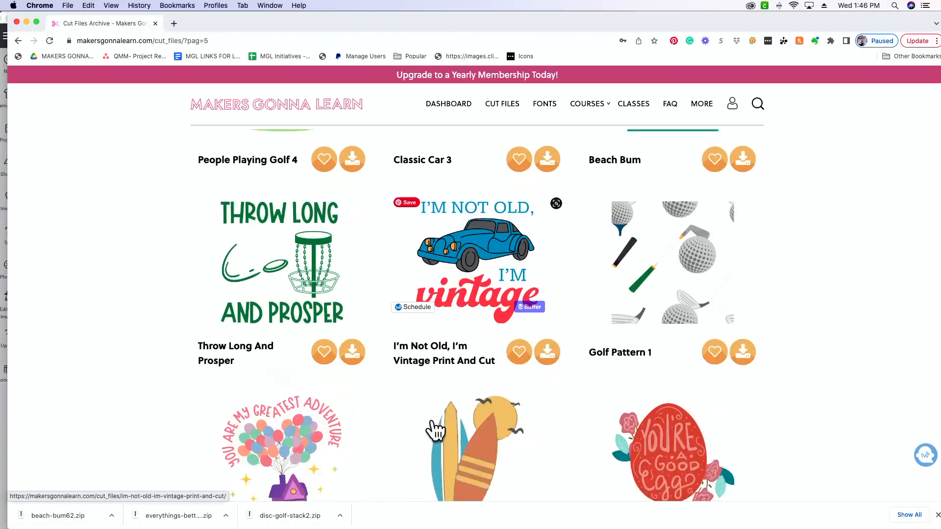
pyautogui.scroll(-7, 435, 431)
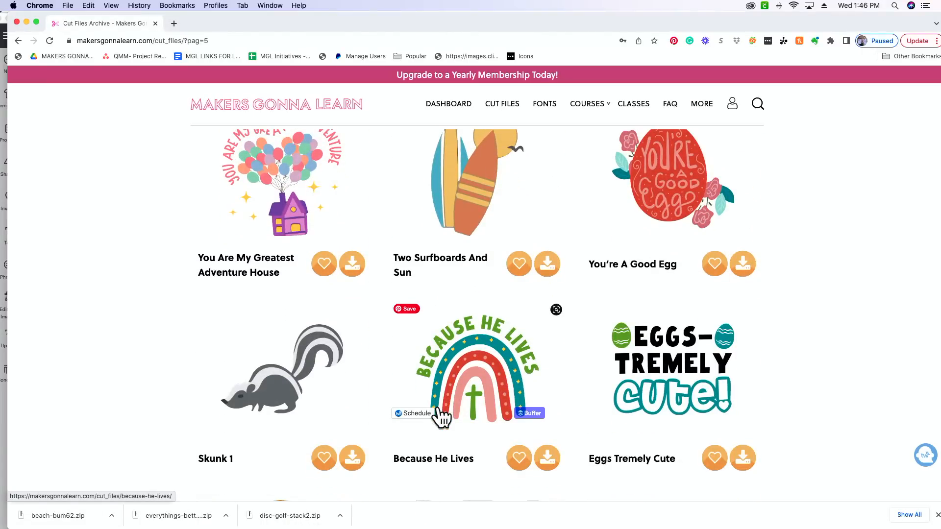
pyautogui.scroll(-13, 441, 416)
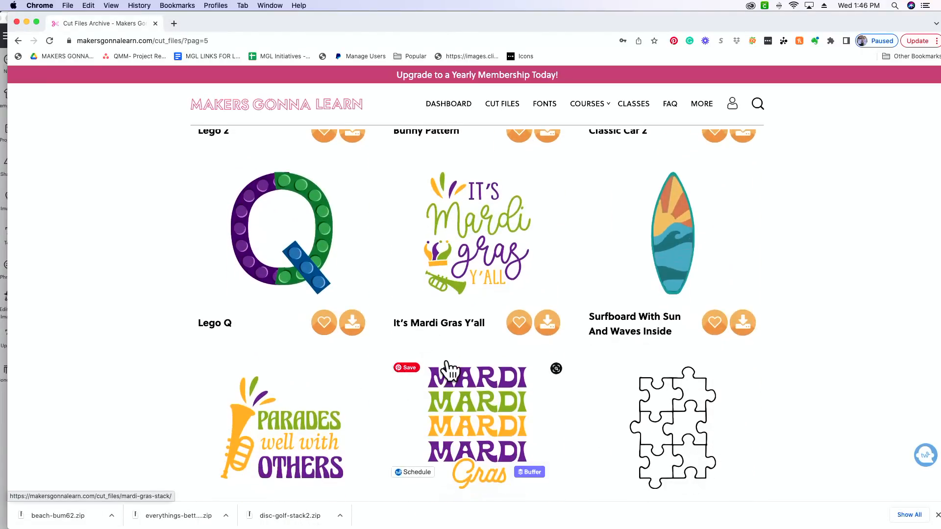
pyautogui.scroll(-10, 450, 371)
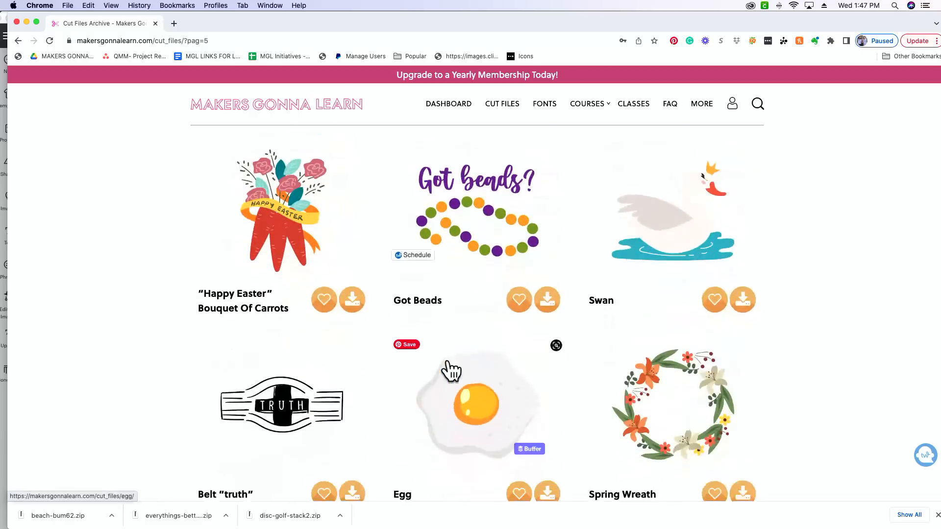
pyautogui.scroll(-9, 448, 363)
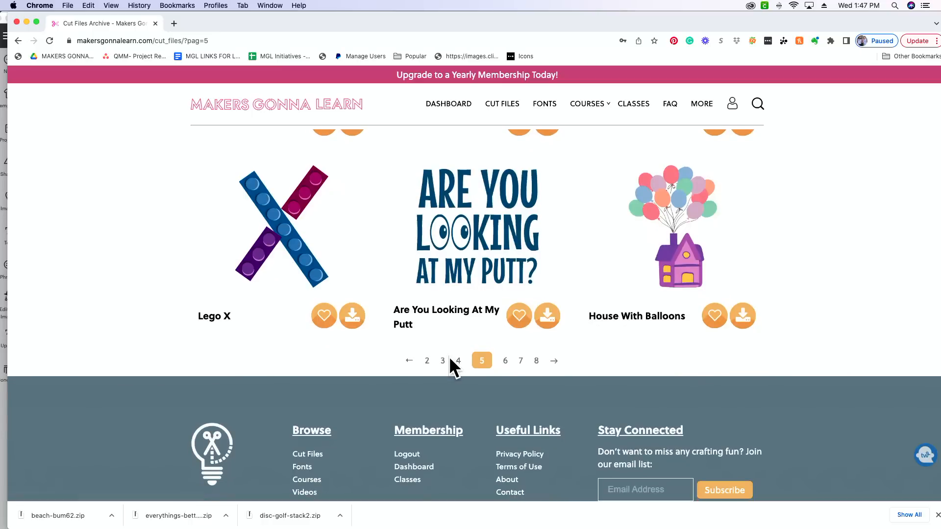
# Look through page 2 of the cut files for a surf or beach themed design.
pyautogui.click(426, 361)
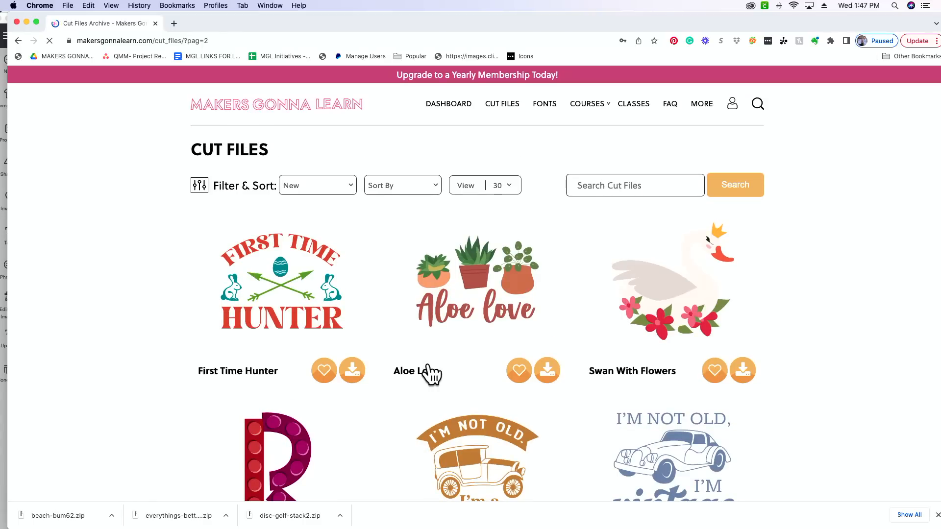
pyautogui.scroll(-8, 431, 375)
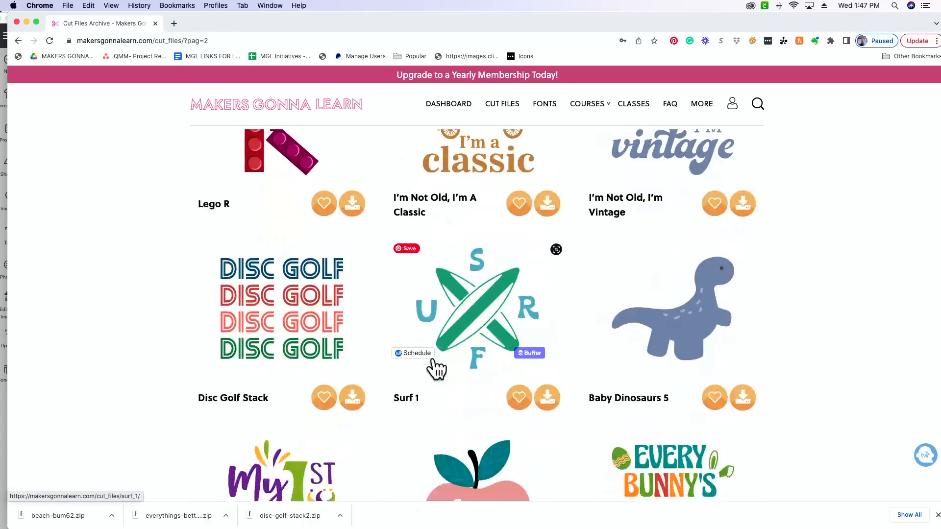
pyautogui.scroll(-1, 435, 369)
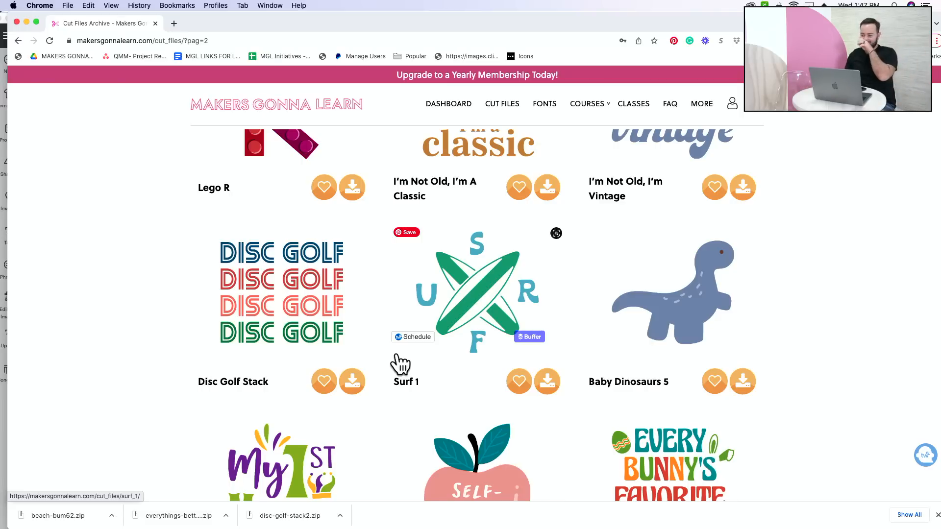
pyautogui.scroll(-5, 558, 385)
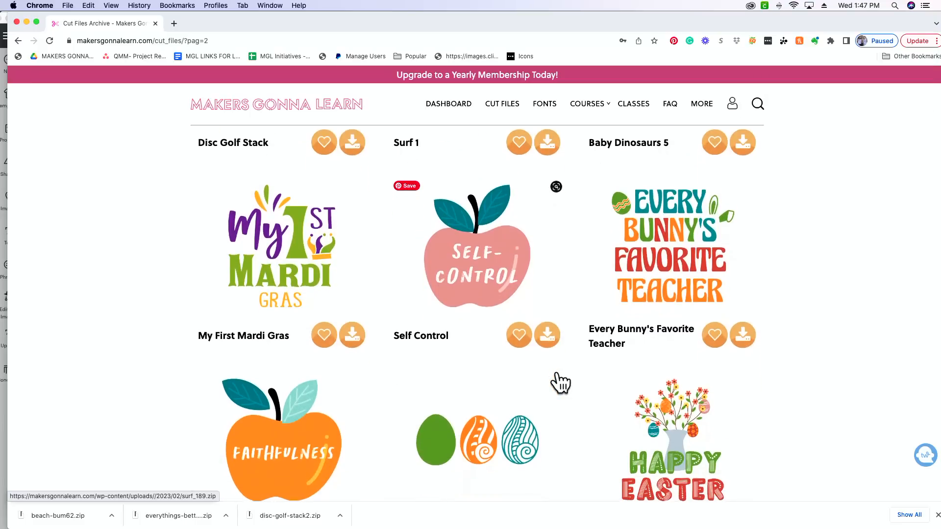
pyautogui.scroll(-5, 473, 454)
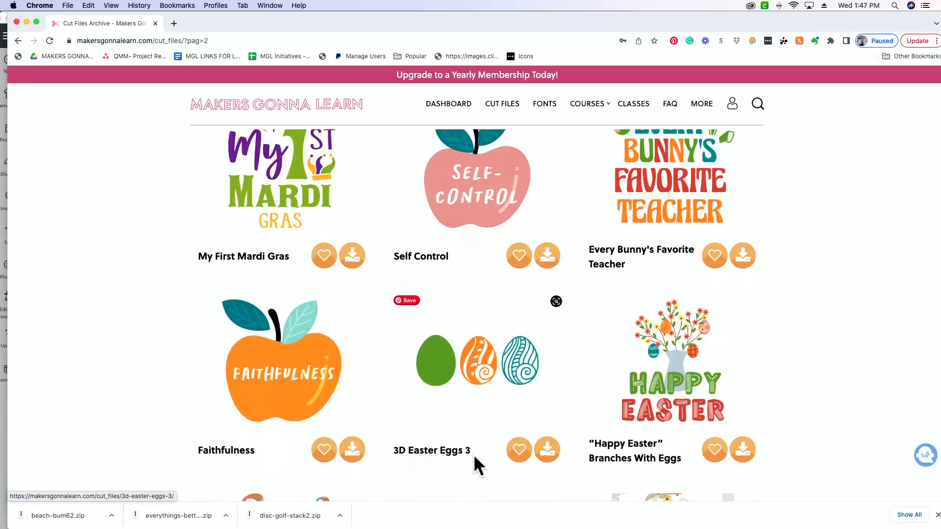
pyautogui.scroll(-1, 451, 365)
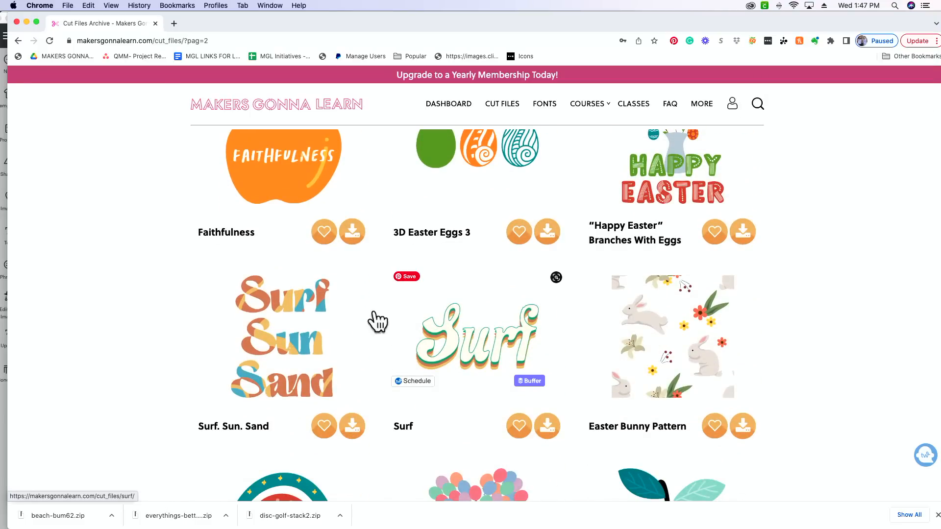
pyautogui.scroll(-4, 497, 390)
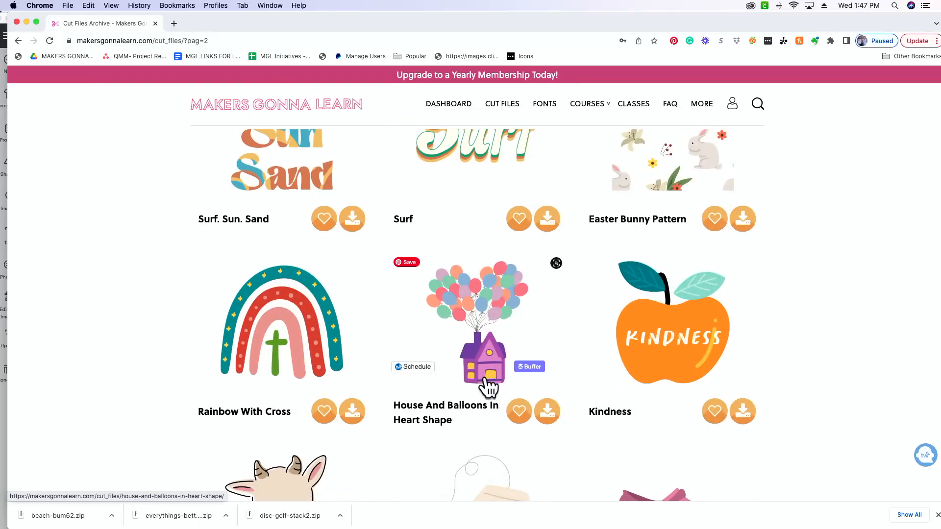
pyautogui.scroll(-6, 492, 387)
pyautogui.scroll(-1, 487, 378)
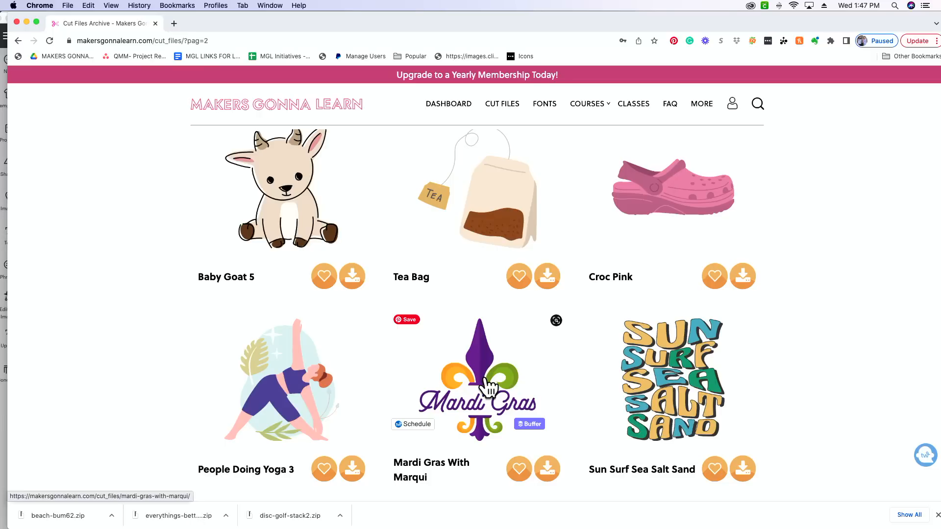
pyautogui.scroll(-5, 492, 407)
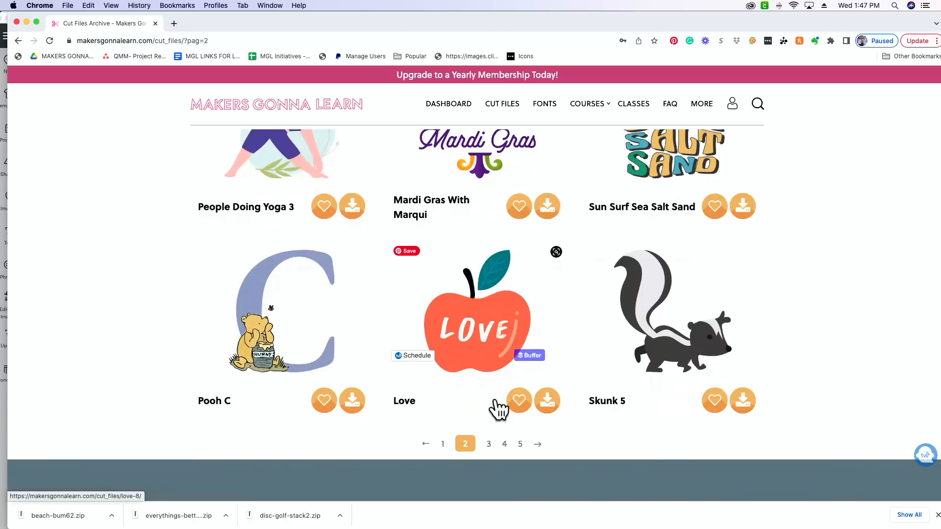
pyautogui.scroll(-1, 494, 399)
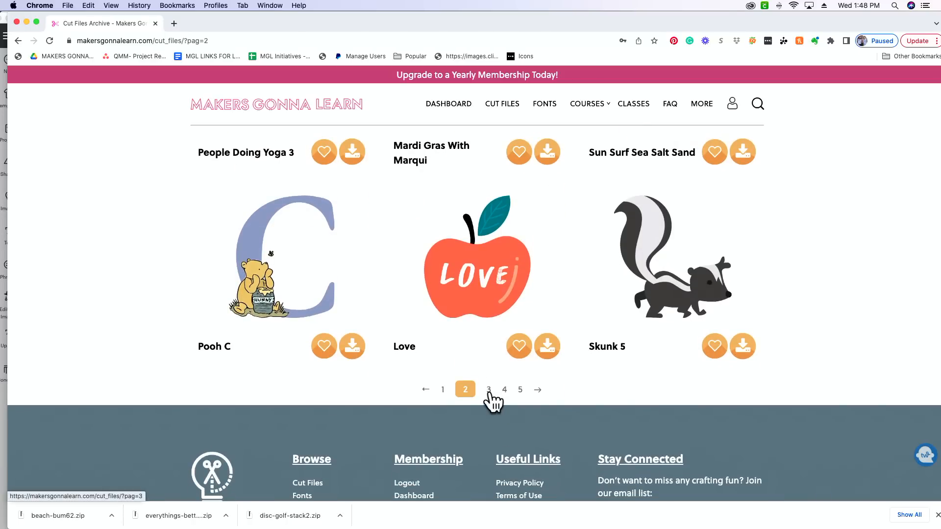
# Download the Everything's Better With Salt cut file from page 3 and unzip it in the Downloads folder.
pyautogui.click(489, 391)
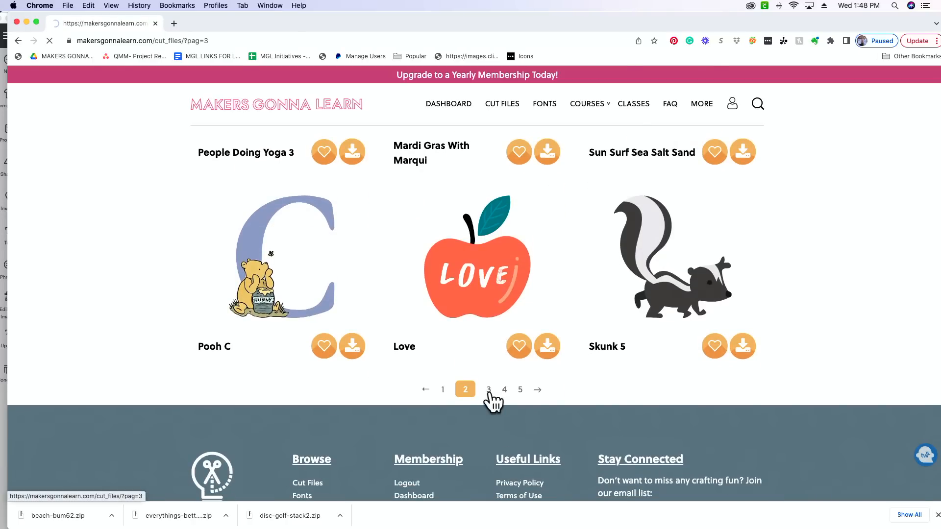
pyautogui.scroll(-15, 490, 396)
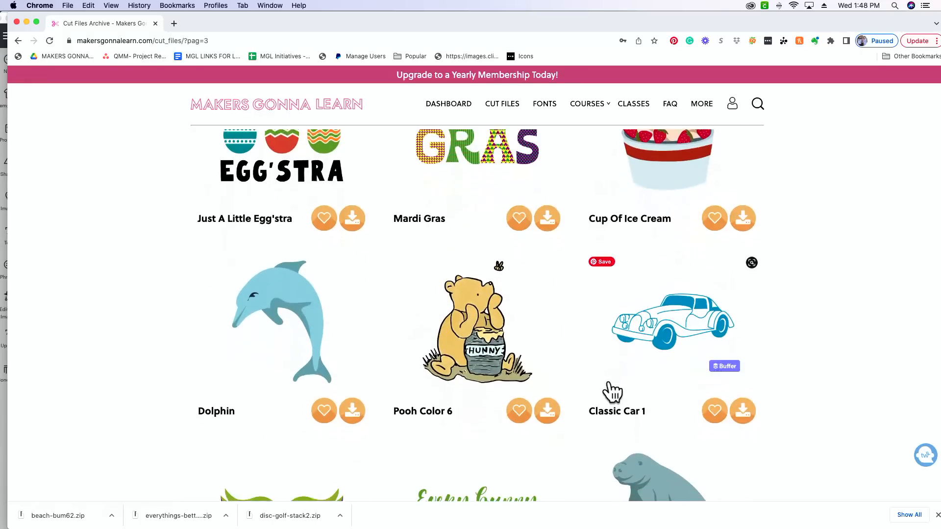
pyautogui.scroll(13, 507, 246)
pyautogui.scroll(2, 537, 304)
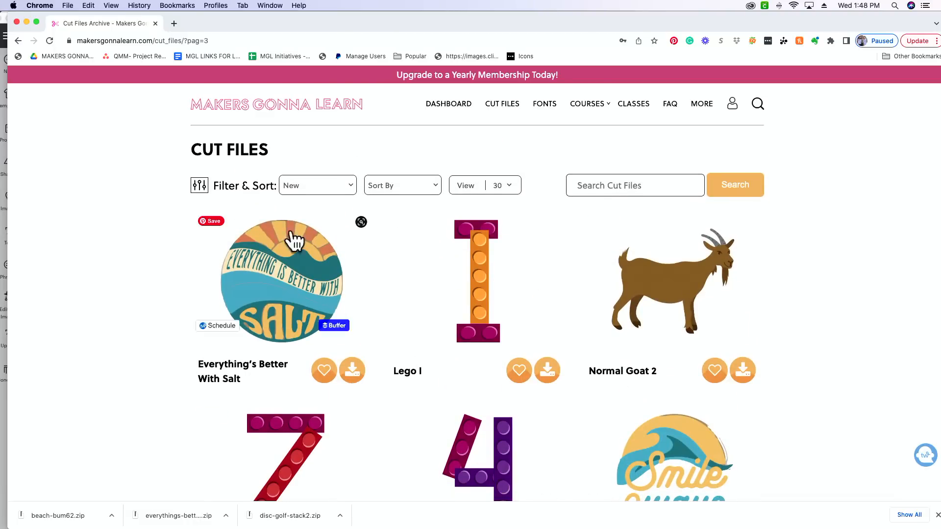
pyautogui.click(353, 373)
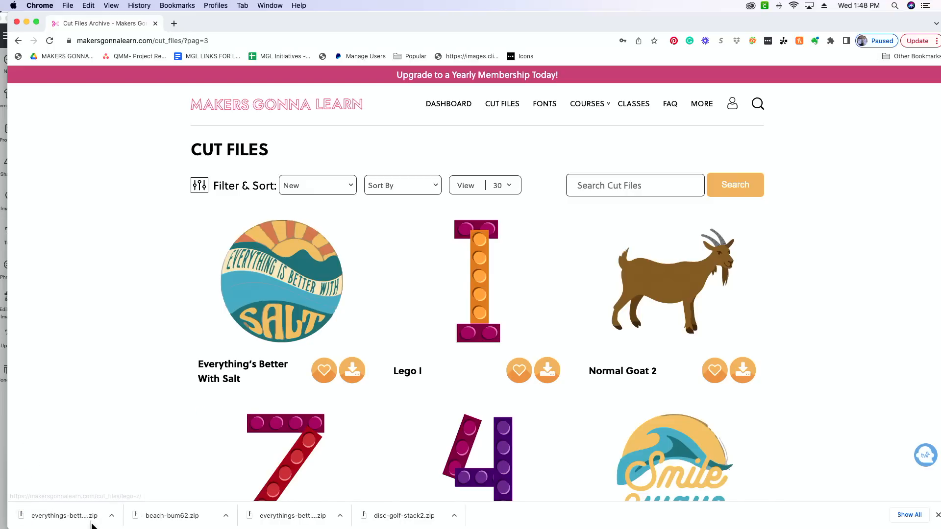
pyautogui.click(66, 521)
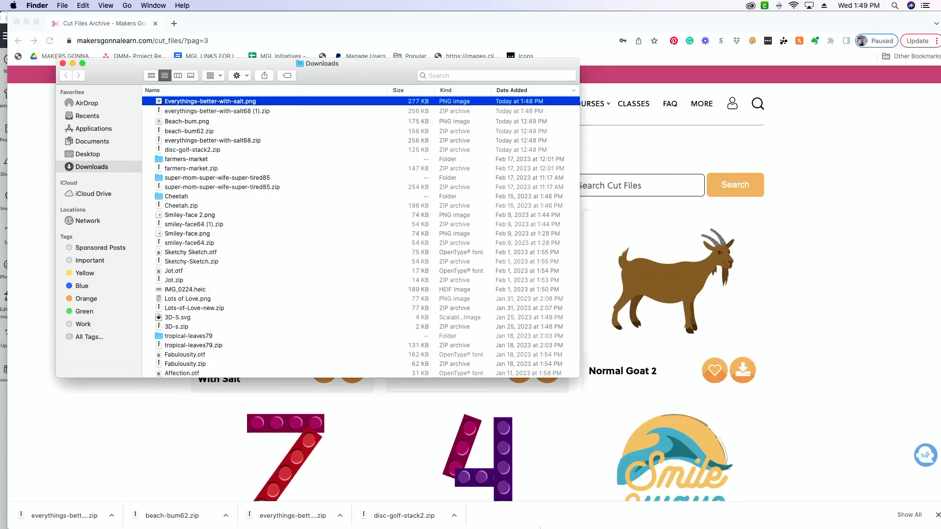
# Switch to Cricut Design Space and load Everythings-better-with-salt.png from the Downloads folder as a new image upload.
pyautogui.moveTo(544, 528)
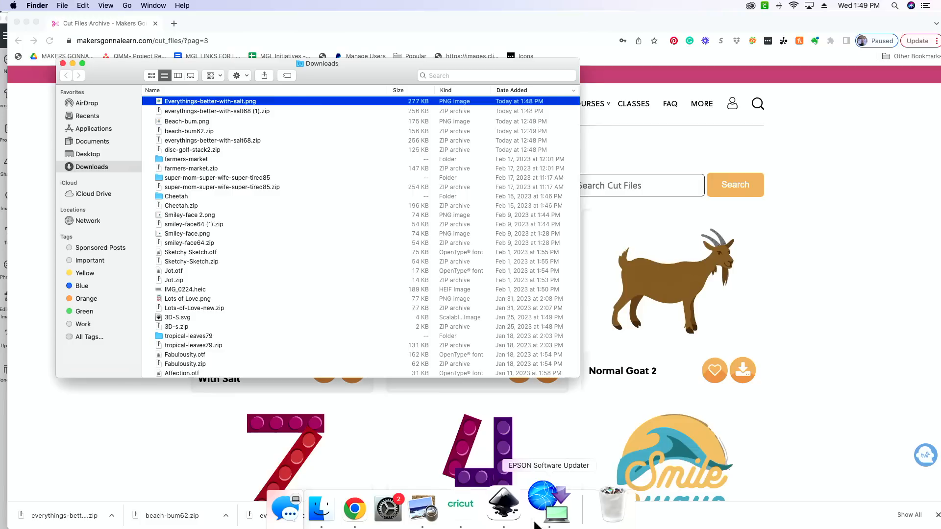
pyautogui.click(492, 513)
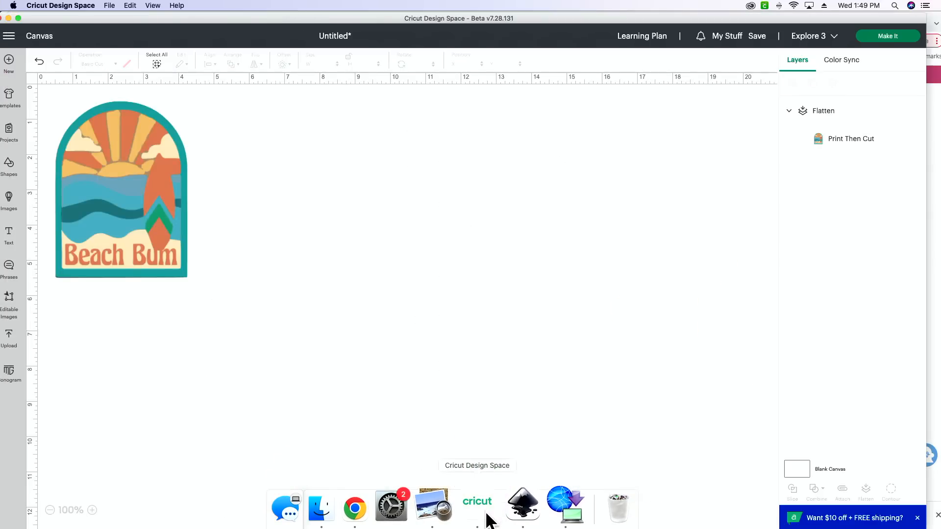
pyautogui.click(10, 339)
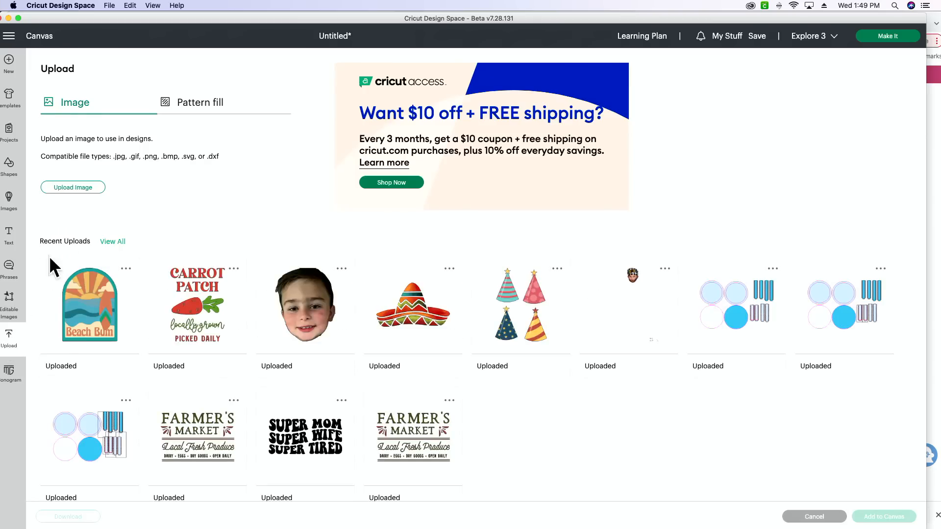
pyautogui.click(74, 189)
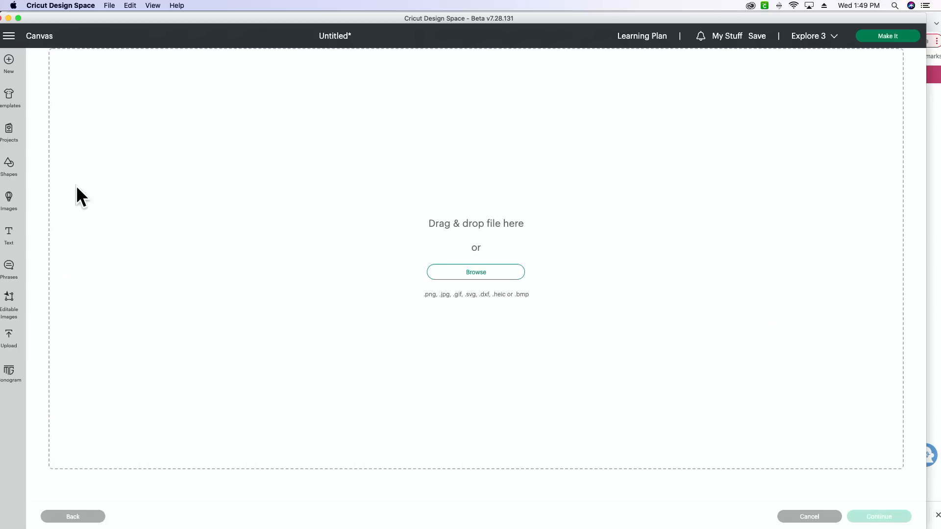
pyautogui.moveTo(352, 528)
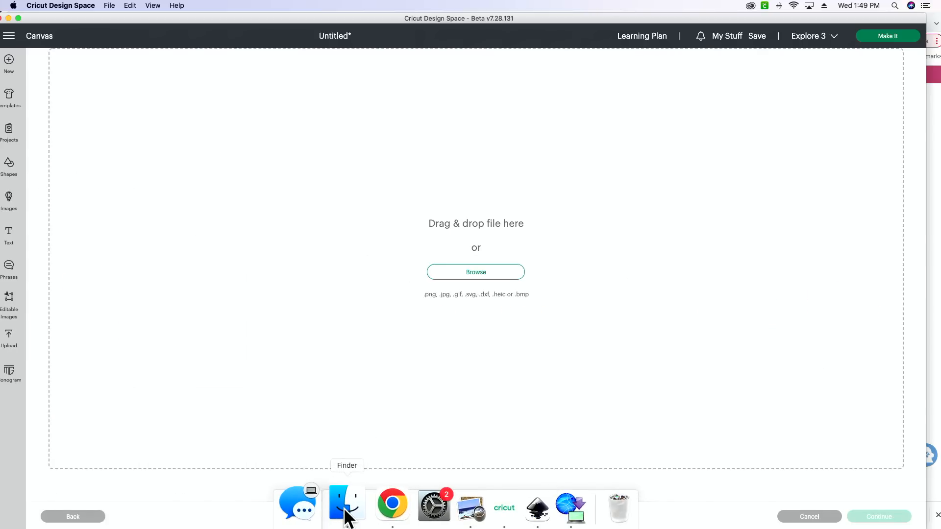
pyautogui.click(347, 509)
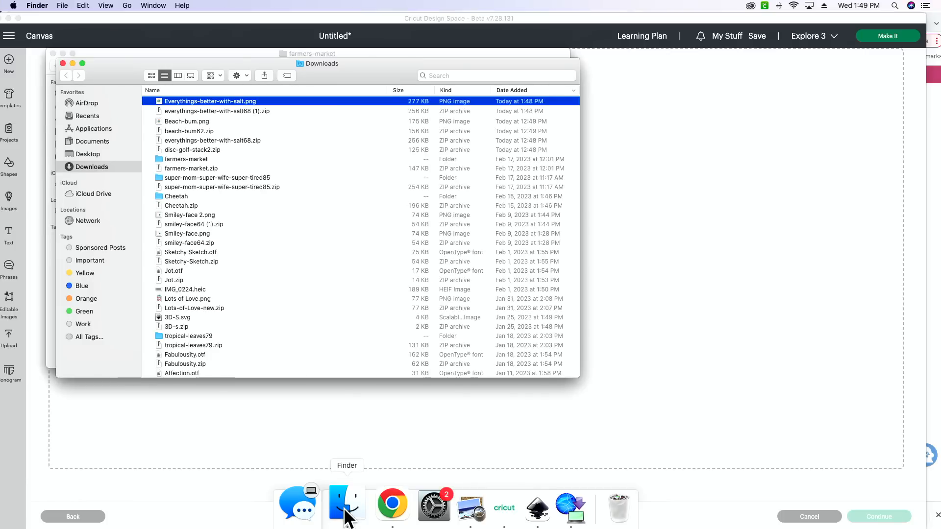
pyautogui.moveTo(210, 101); pyautogui.dragTo(760, 121)
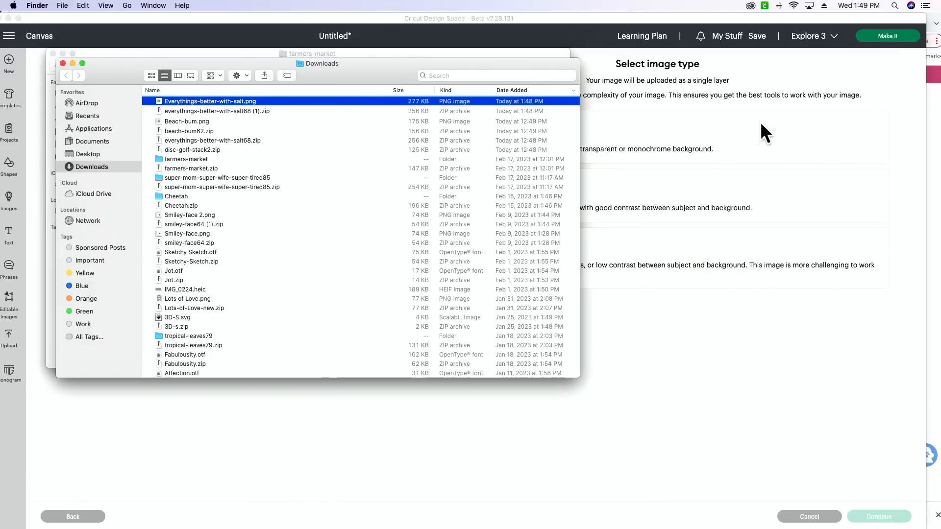
# Upload the salt design as a Complex image with its background as is, of type Print Then Cut, and select it among the recent uploads.
pyautogui.click(704, 335)
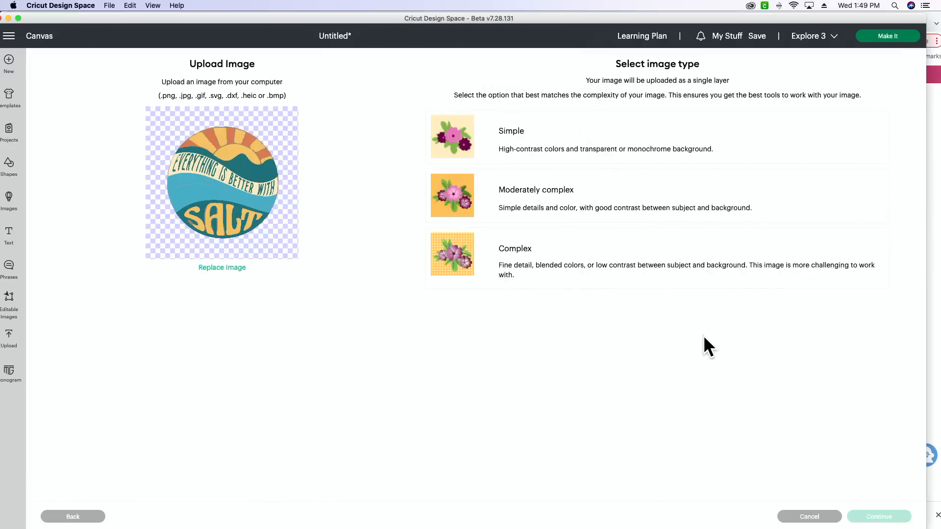
pyautogui.click(678, 264)
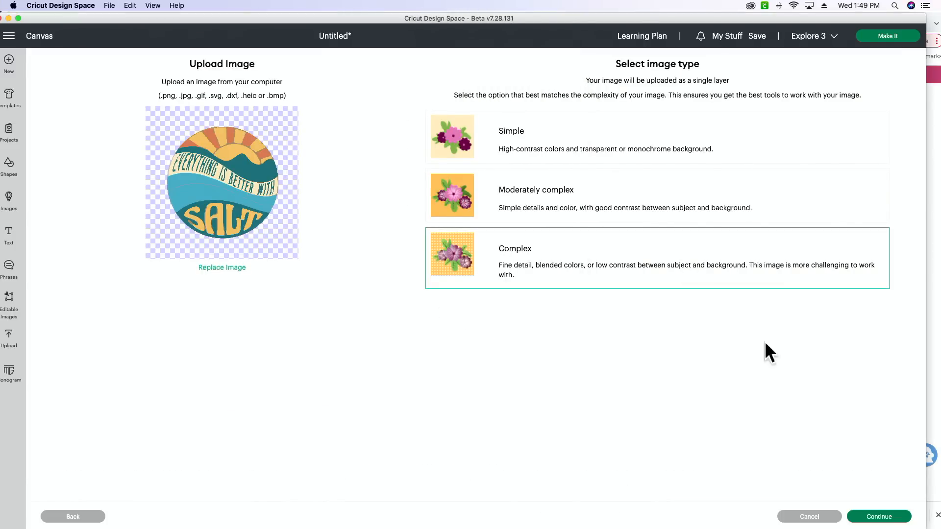
pyautogui.click(889, 519)
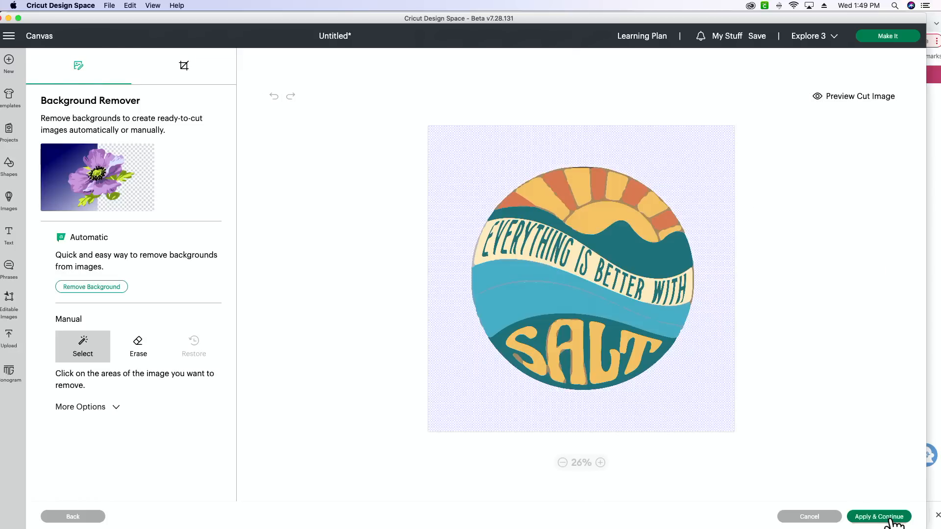
pyautogui.click(882, 518)
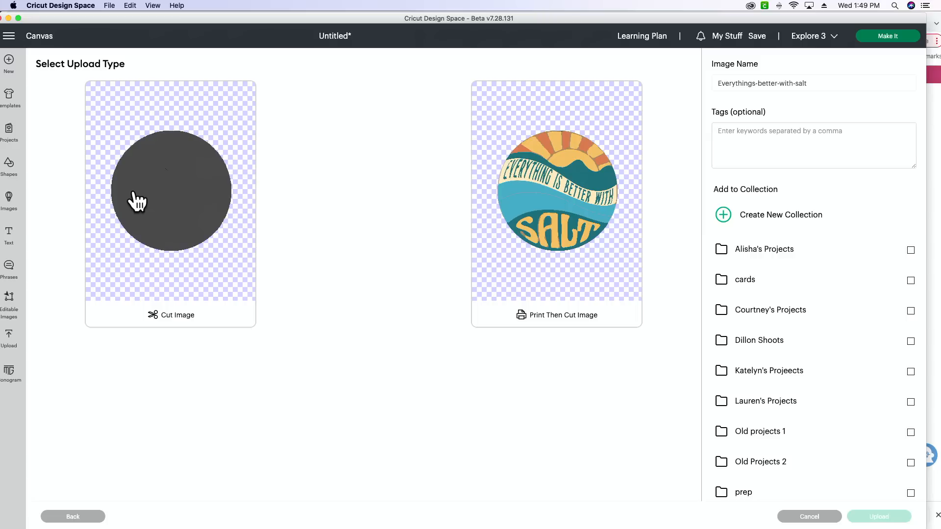
pyautogui.click(565, 208)
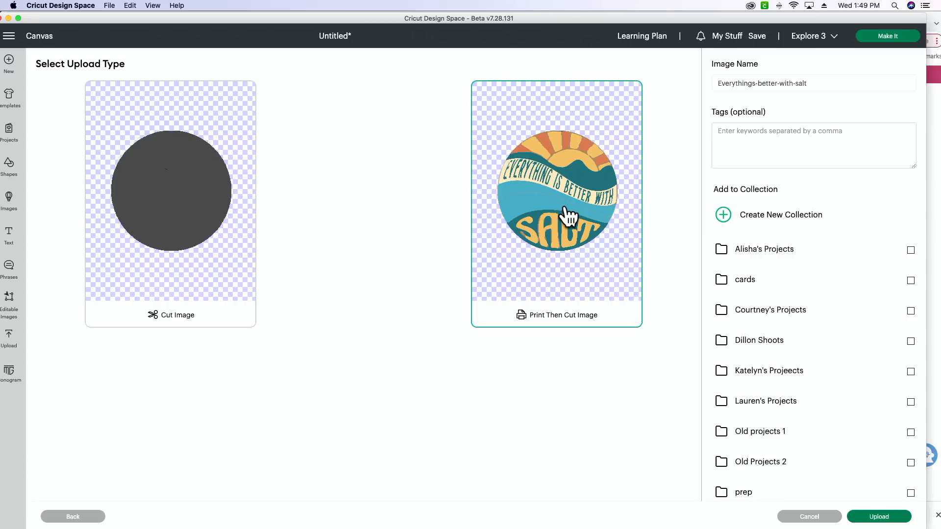
pyautogui.click(882, 517)
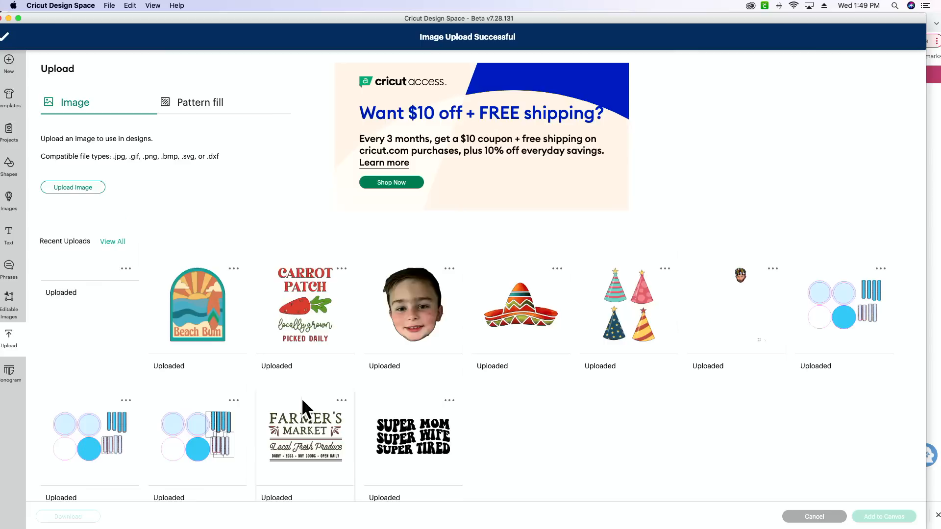
pyautogui.click(98, 299)
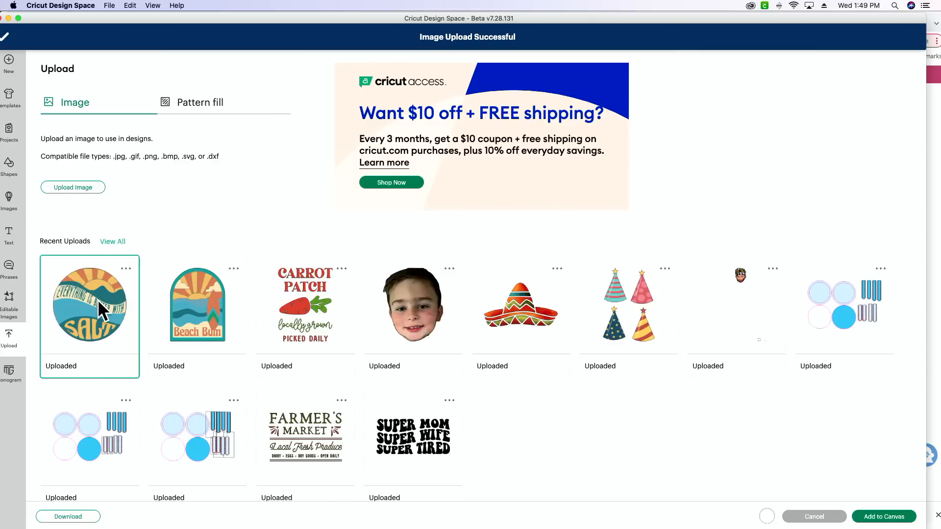
# Add the salt design to the canvas, scale it to about 4.76 × 4.78 in beside the Beach Bum design, and delete it.
pyautogui.click(889, 518)
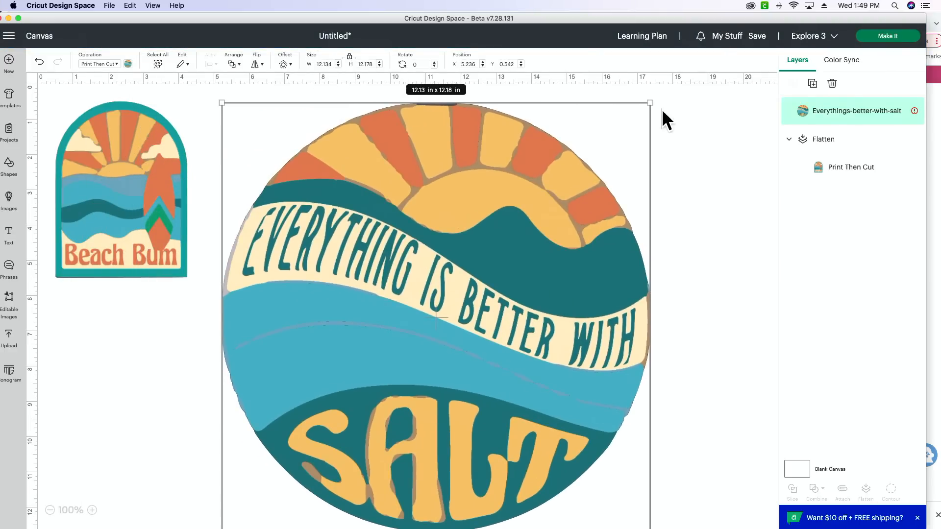
pyautogui.moveTo(649, 103); pyautogui.dragTo(431, 325)
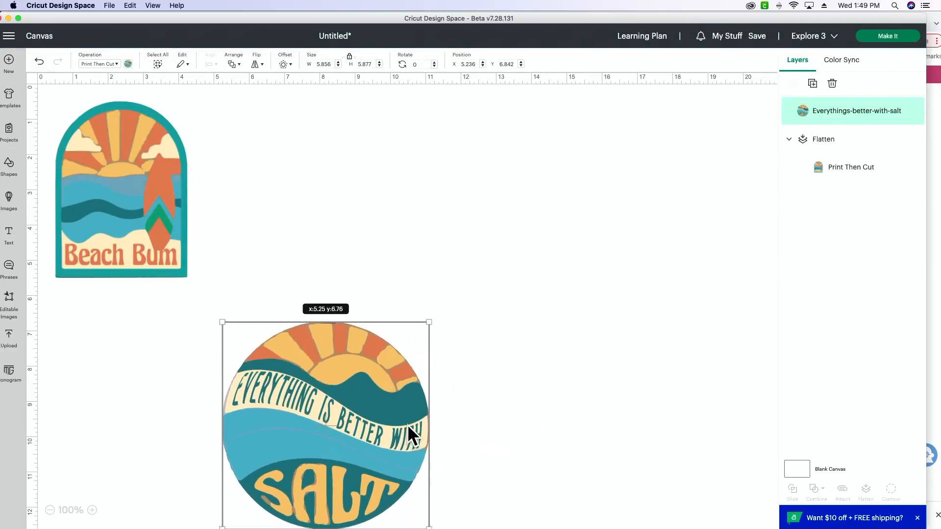
pyautogui.moveTo(408, 425); pyautogui.dragTo(416, 237)
pyautogui.moveTo(431, 315); pyautogui.dragTo(390, 262)
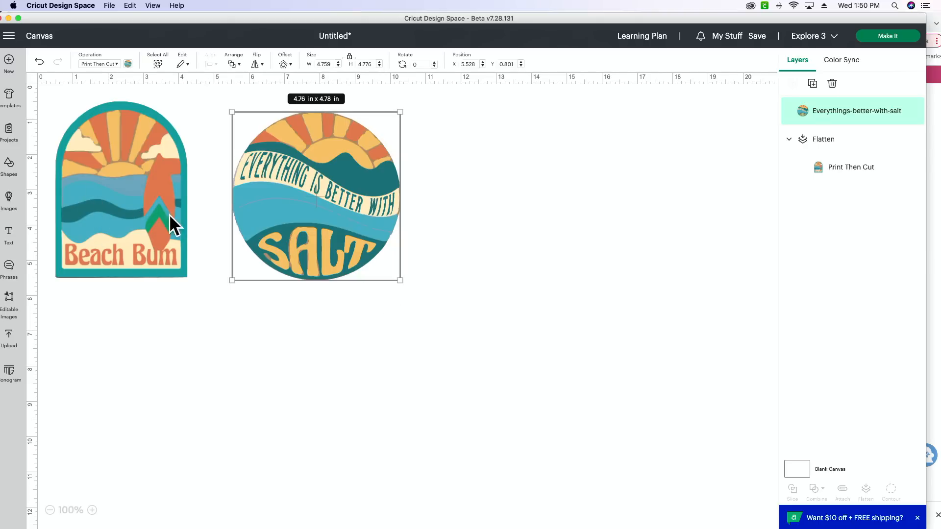
pyautogui.press('Delete')
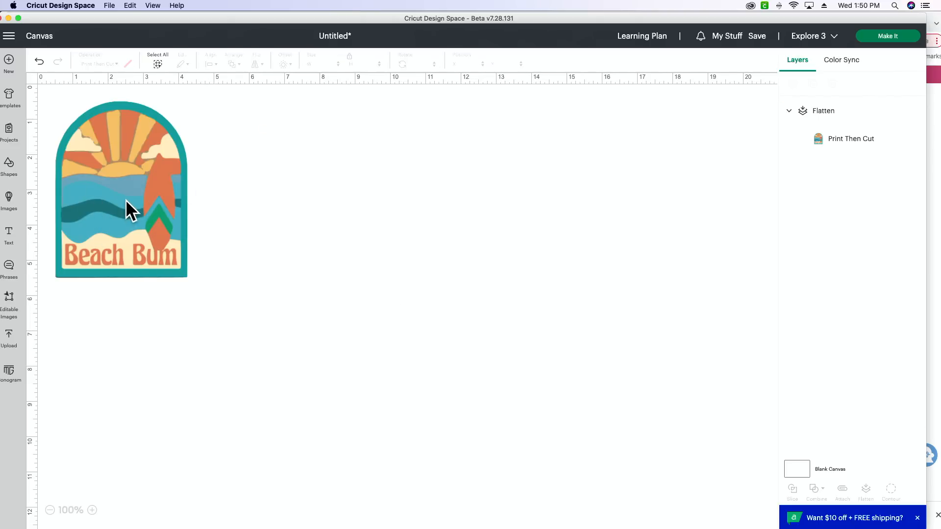
# Reposition the Beach Bum design at about X 2.6, Y 0.85 in and create a 0.01 in offset around it with rounded corners.
pyautogui.moveTo(126, 200); pyautogui.dragTo(201, 202)
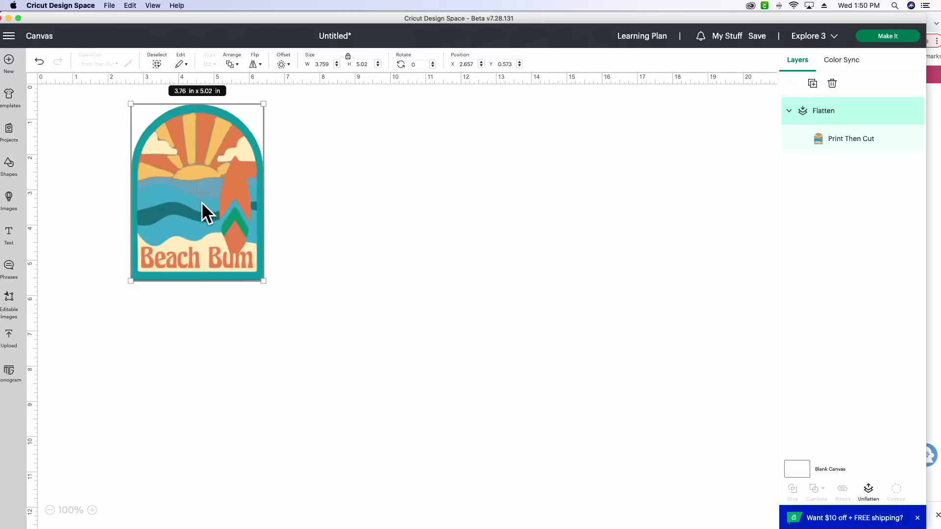
pyautogui.moveTo(192, 212); pyautogui.dragTo(190, 222)
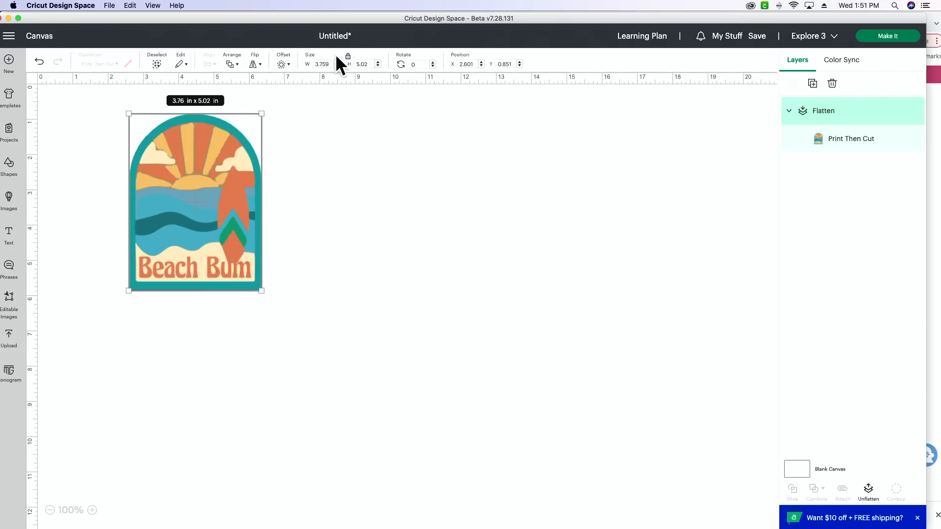
pyautogui.click(283, 72)
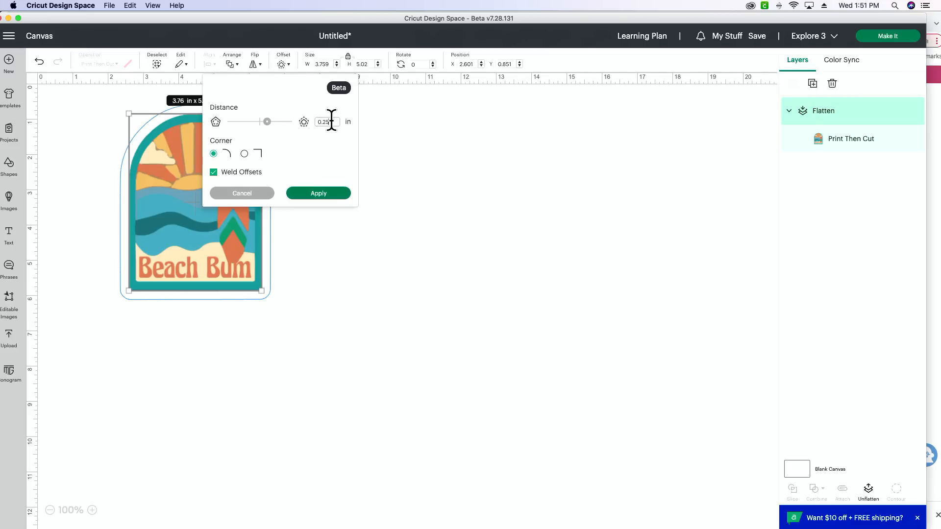
pyautogui.press('BackSpace')
pyautogui.press('BackSpace')
pyautogui.write('01')
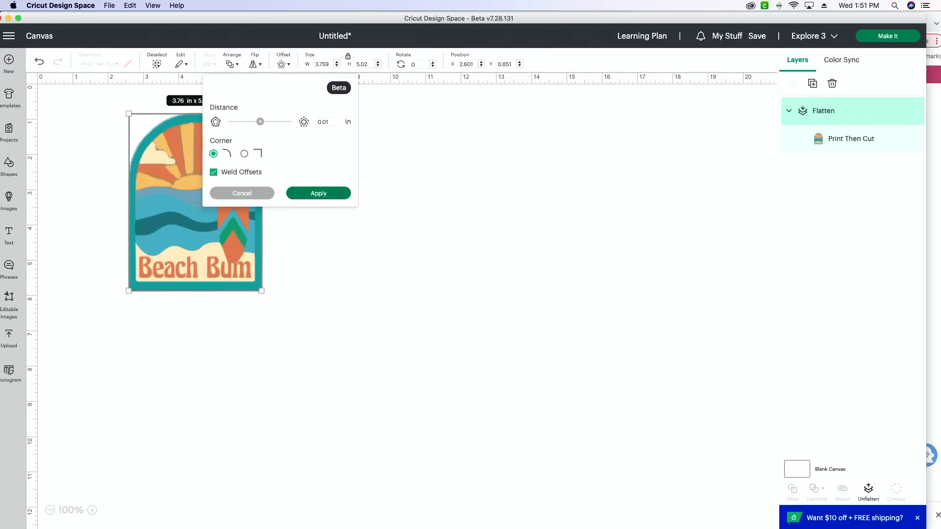
pyautogui.click(327, 194)
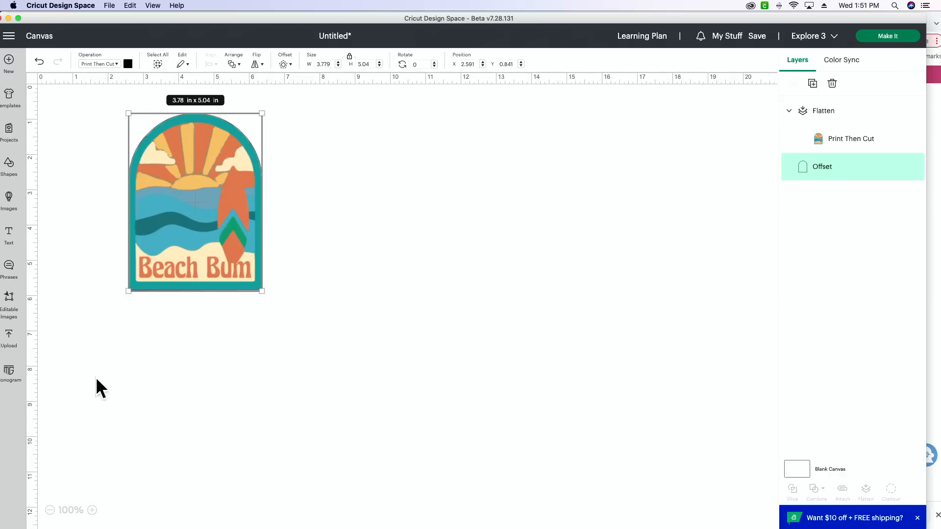
# Set the print color of the Beach Bum offset layer to dark orange.
pyautogui.click(92, 510)
pyautogui.click(92, 510)
pyautogui.click(92, 510)
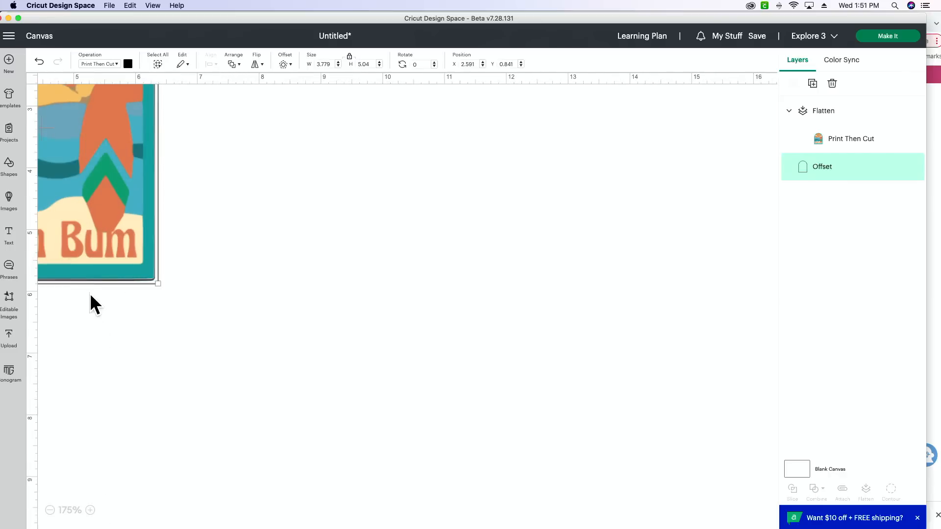
pyautogui.hscroll(-5, 91, 293)
pyautogui.scroll(3, 98, 290)
pyautogui.click(113, 251)
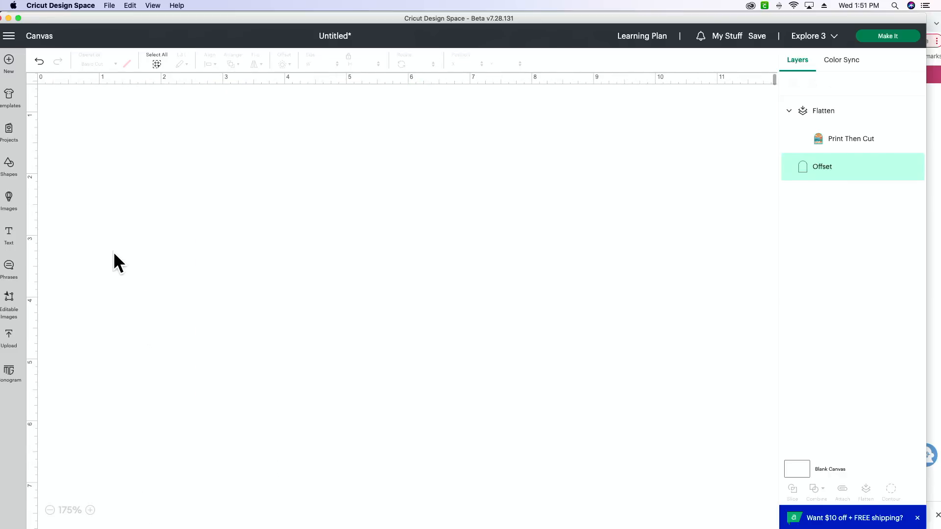
pyautogui.hscroll(1, 113, 259)
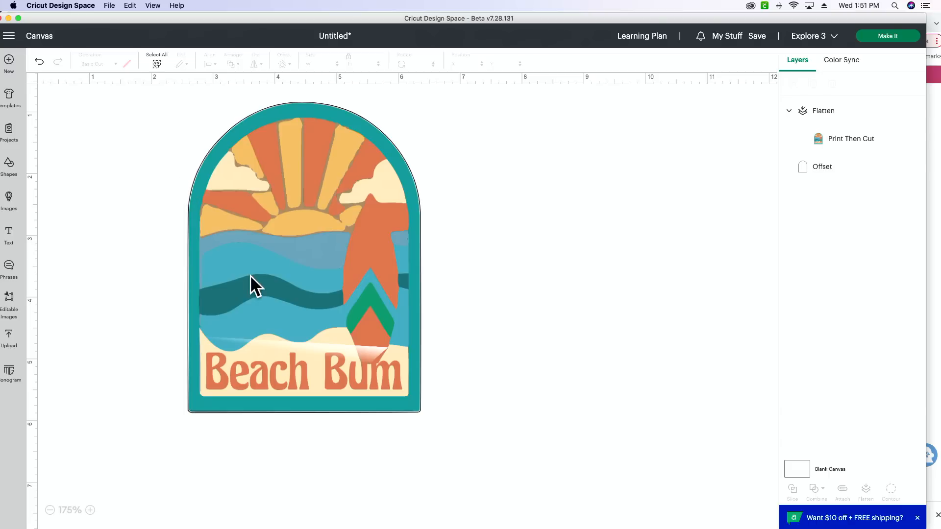
pyautogui.click(830, 178)
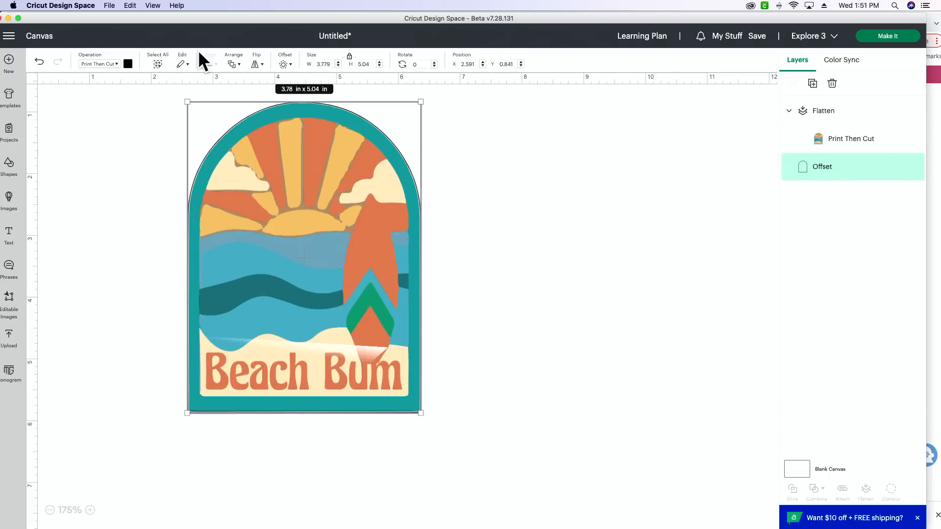
pyautogui.click(128, 64)
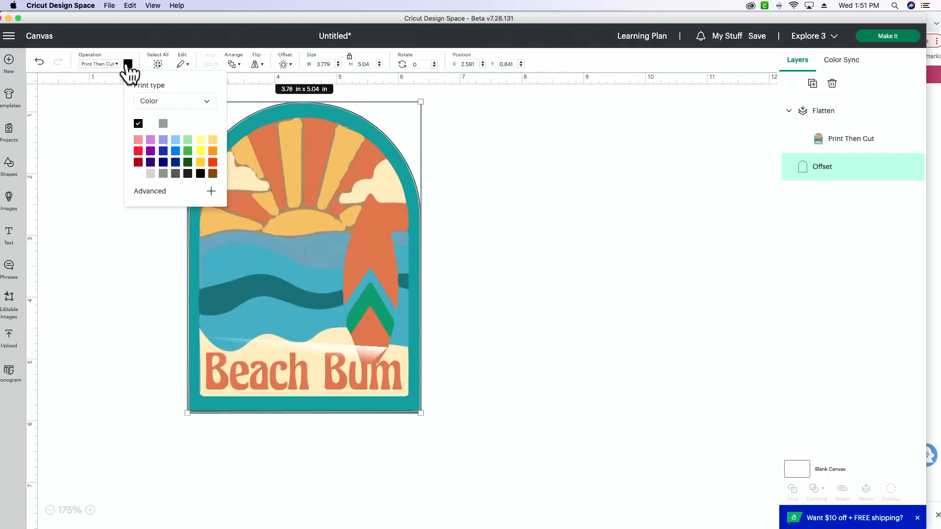
pyautogui.click(213, 162)
pyautogui.click(89, 335)
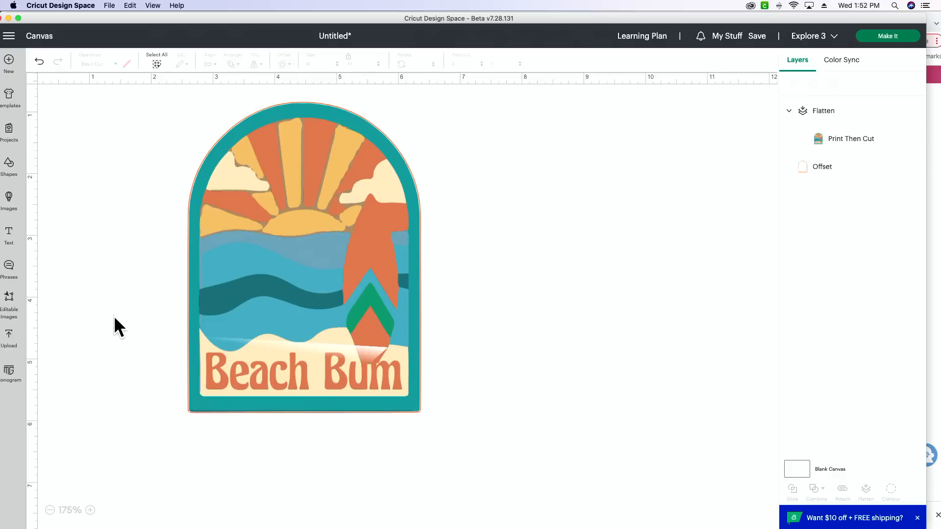
# Flatten the Beach Bum design together with its offset and move it to about X 2.13, Y 0.76 in.
pyautogui.moveTo(507, 258); pyautogui.dragTo(273, 377)
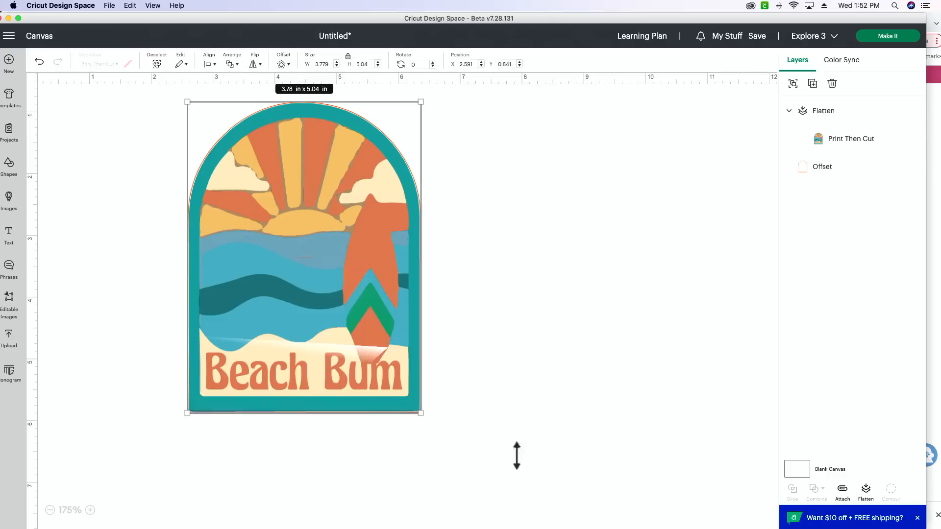
pyautogui.click(866, 490)
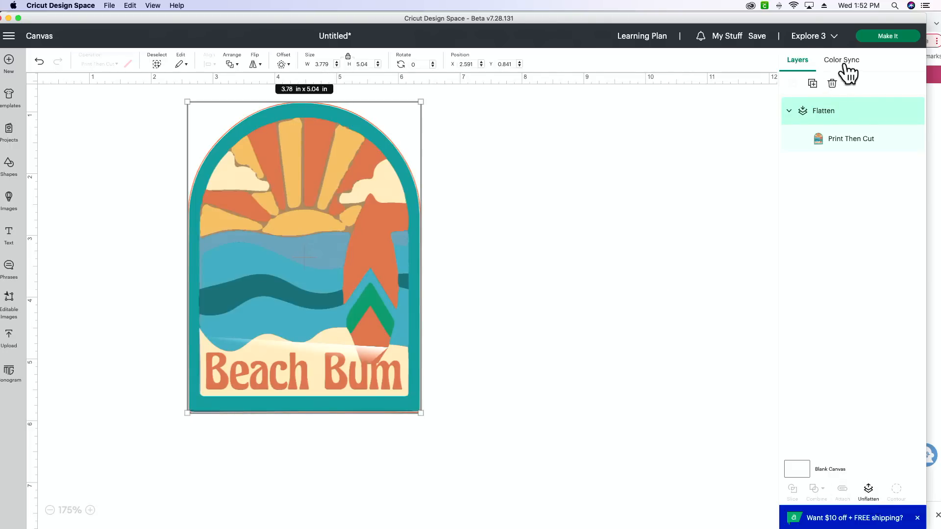
pyautogui.click(49, 510)
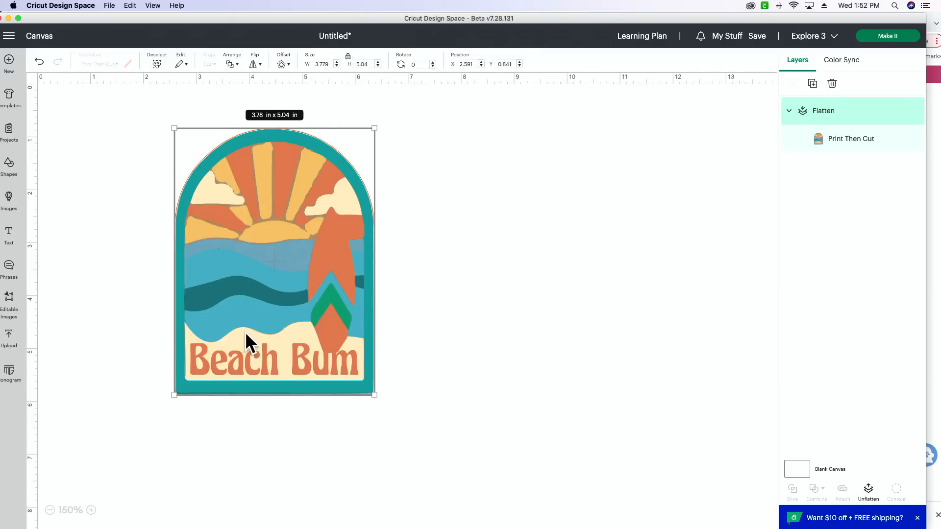
pyautogui.moveTo(271, 332); pyautogui.dragTo(245, 328)
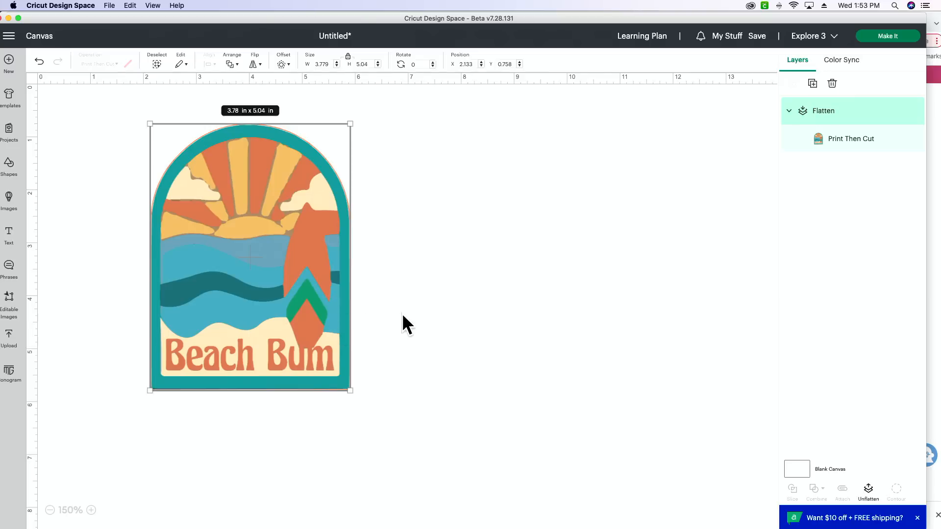
# Open the mat preparation for the project and move the Beach Bum design into the upper-left corner of the Letter sheet's cut area.
pyautogui.click(886, 37)
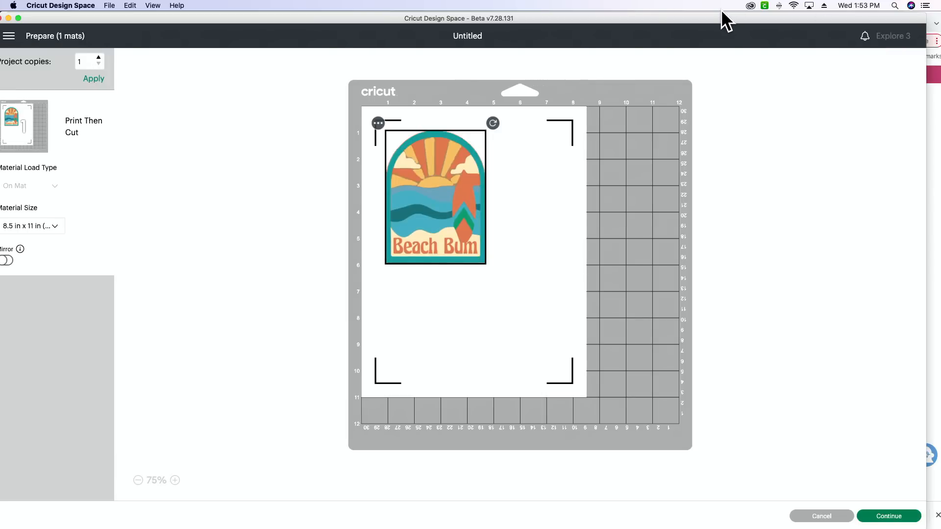
pyautogui.moveTo(708, 20); pyautogui.dragTo(726, 17)
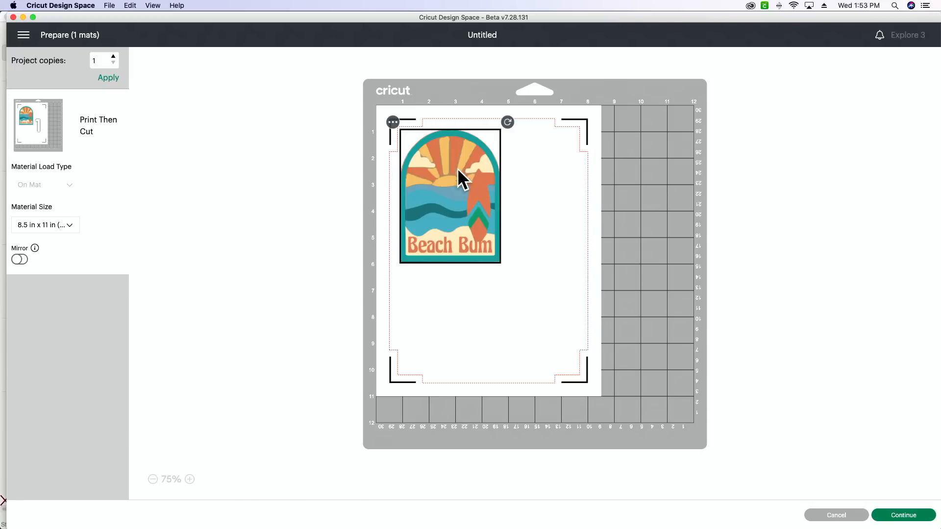
pyautogui.moveTo(419, 199); pyautogui.dragTo(410, 115)
# Set the material size to 11 in x 17 in (Tabloid) and move the Beach Bum design to the sheet's upper-left corner.
pyautogui.click(61, 228)
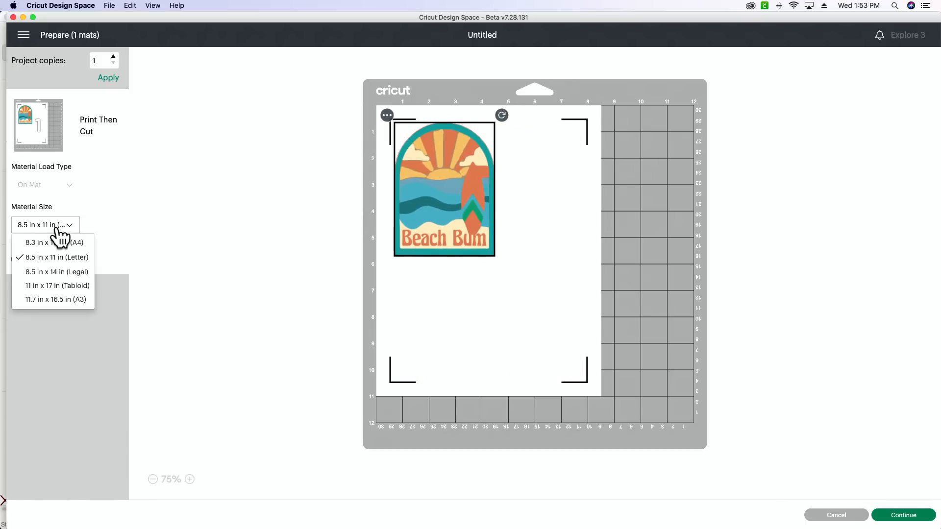
pyautogui.click(65, 287)
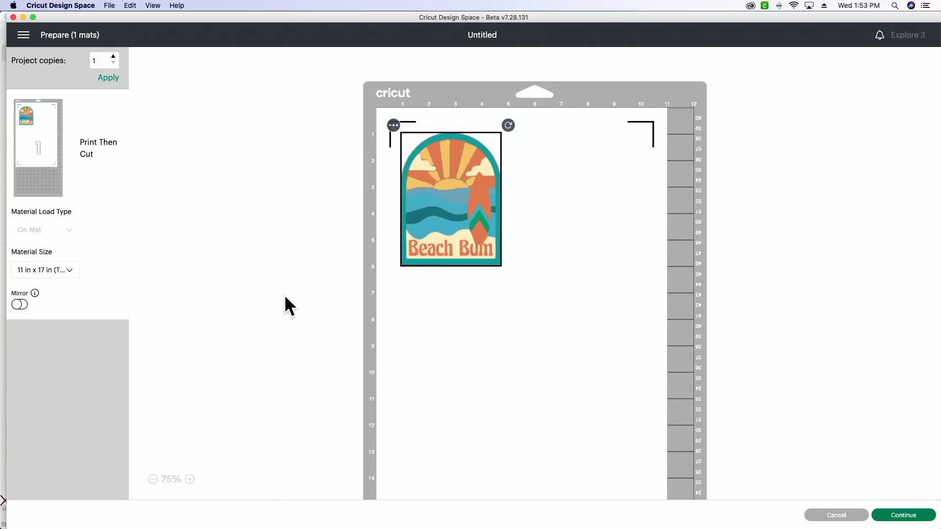
pyautogui.scroll(-5, 284, 296)
pyautogui.scroll(5, 283, 296)
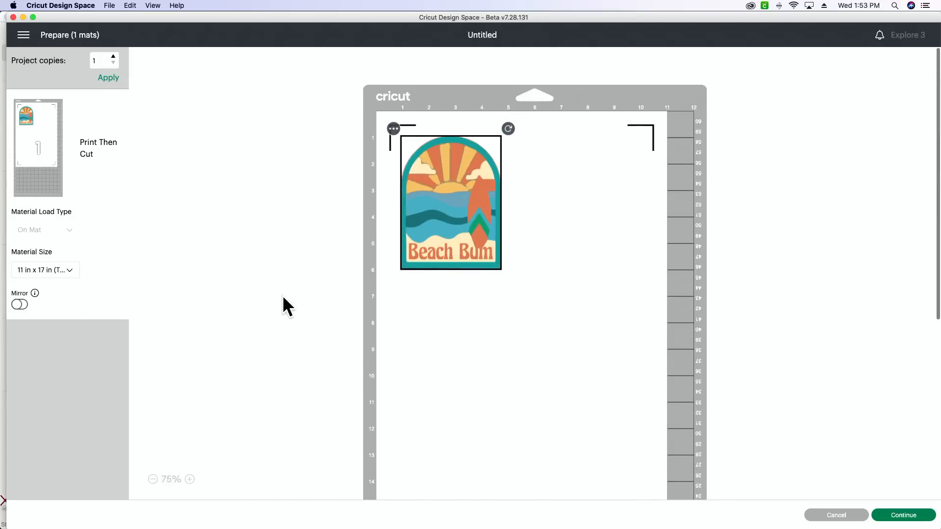
pyautogui.moveTo(460, 204); pyautogui.dragTo(434, 168)
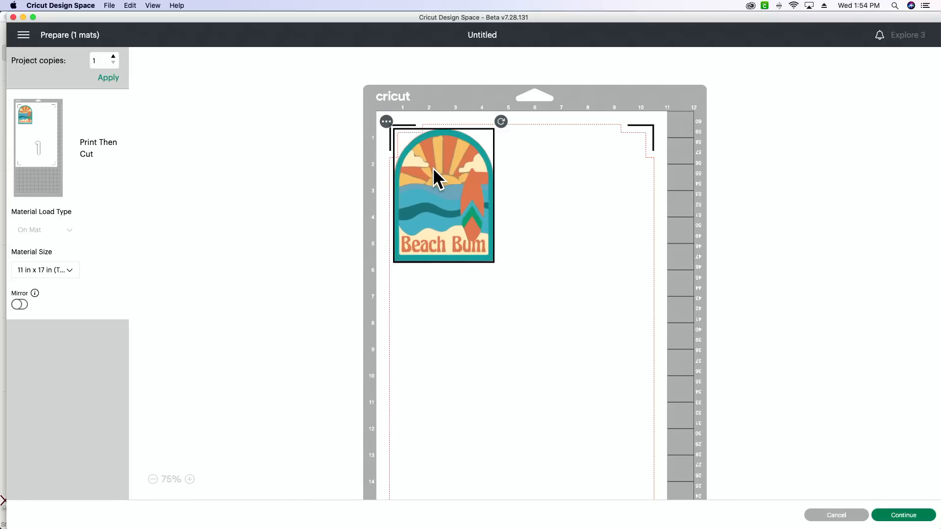
pyautogui.moveTo(433, 168); pyautogui.dragTo(436, 141)
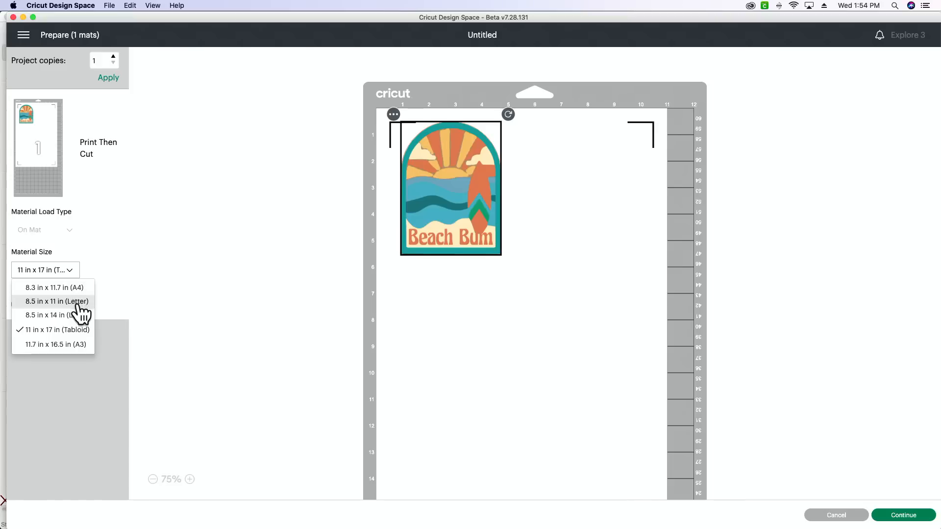
# Return the material size to 8.5 in x 11 in (Letter), place the design in the cut area's upper-left corner, and continue.
pyautogui.click(78, 302)
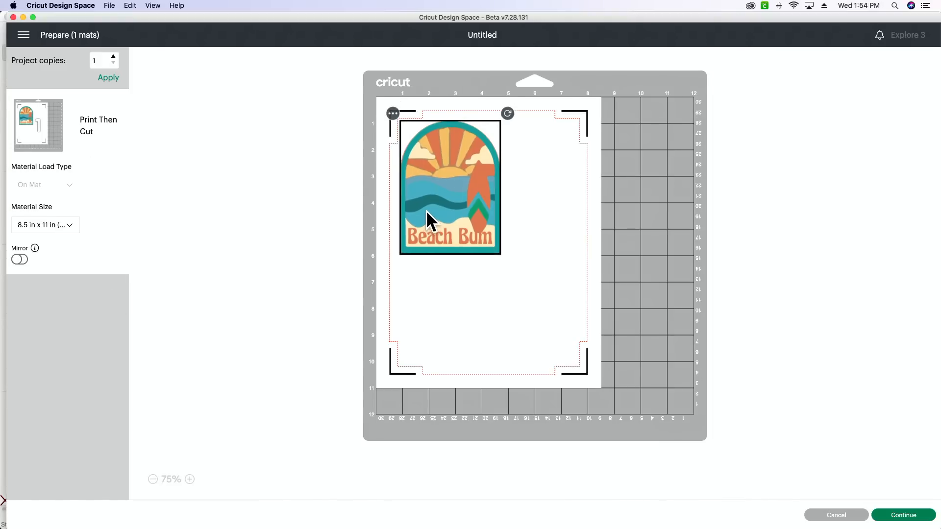
pyautogui.moveTo(428, 216); pyautogui.dragTo(405, 201)
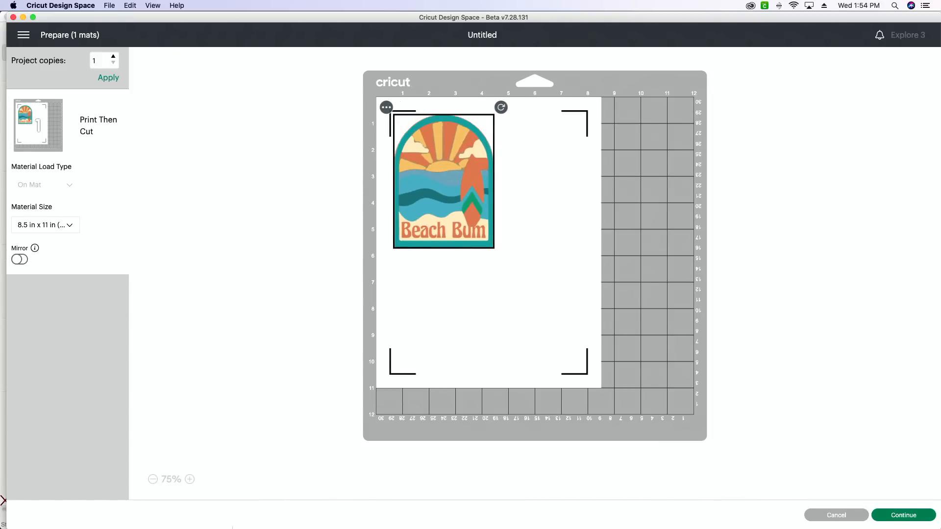
pyautogui.click(923, 516)
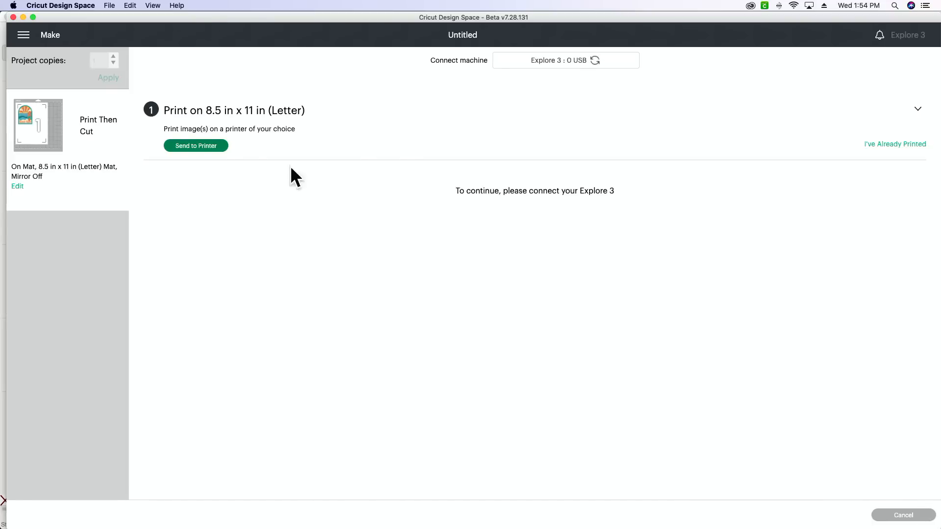
# Send the Letter sheet to the Canon TS9500 series printer with Use System Dialog turned on.
pyautogui.click(206, 147)
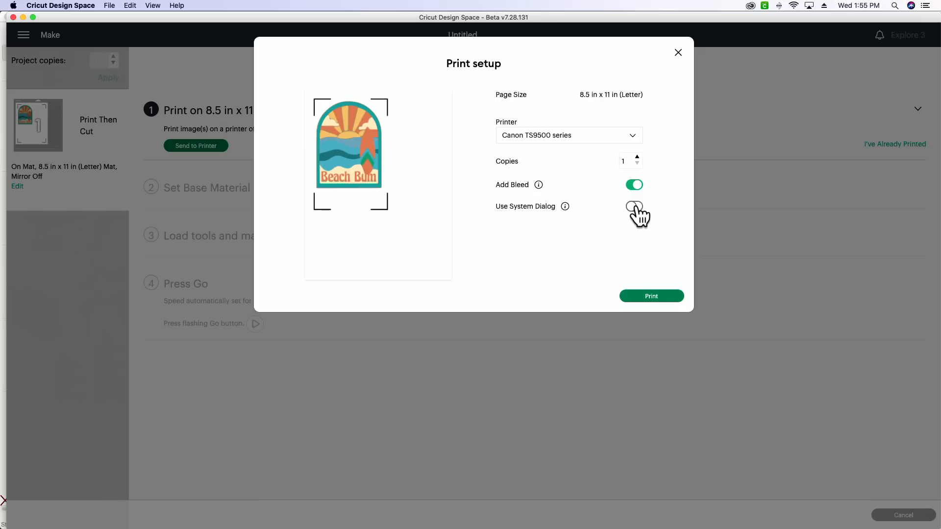
pyautogui.click(635, 206)
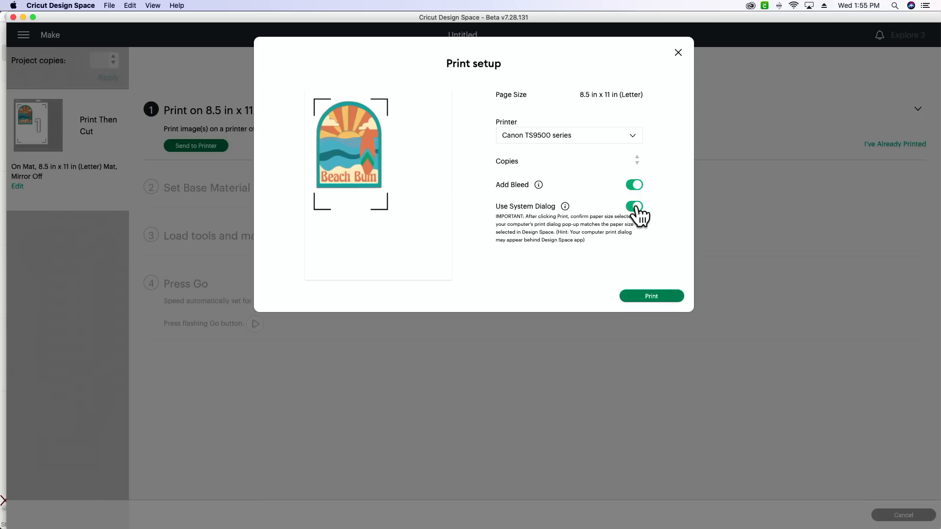
pyautogui.click(646, 295)
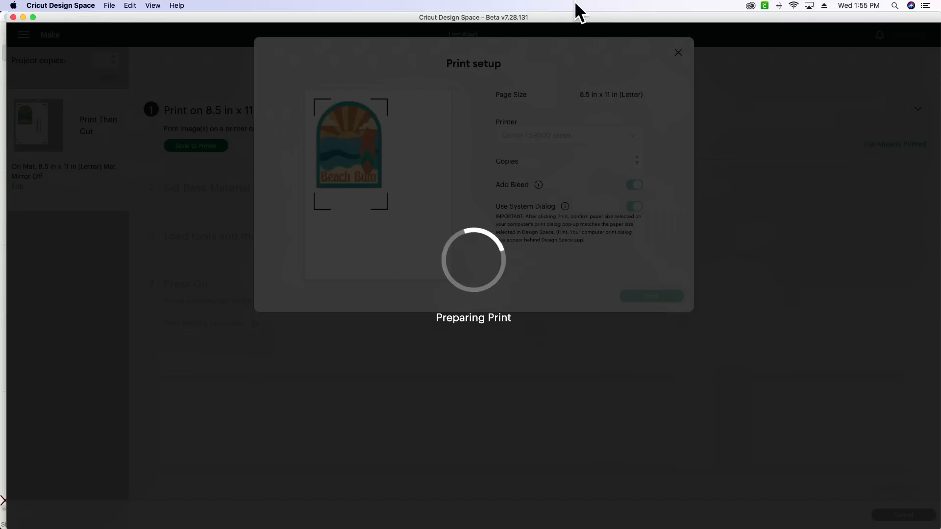
# Uncover the system print dialog hidden behind the window, then set the paper feed to Rear Tray and the quality to Best.
pyautogui.moveTo(572, 18); pyautogui.dragTo(576, 164)
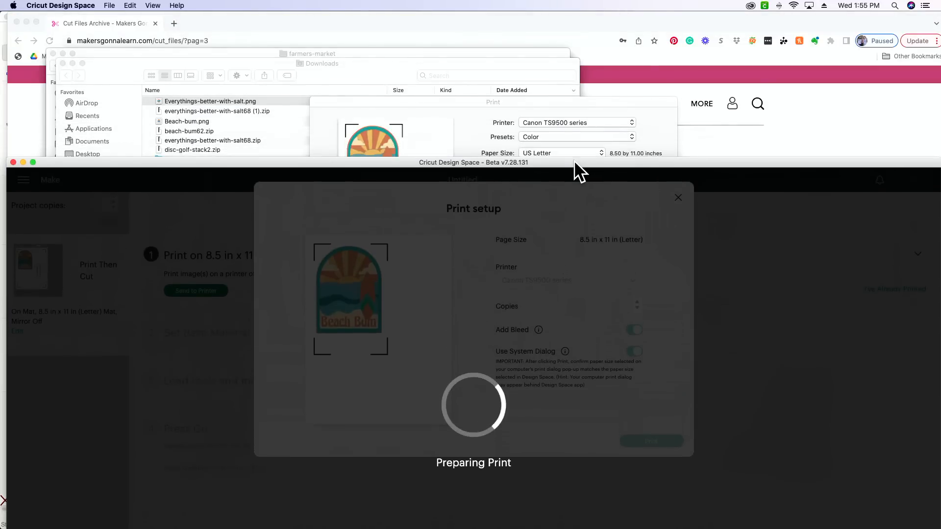
pyautogui.click(496, 117)
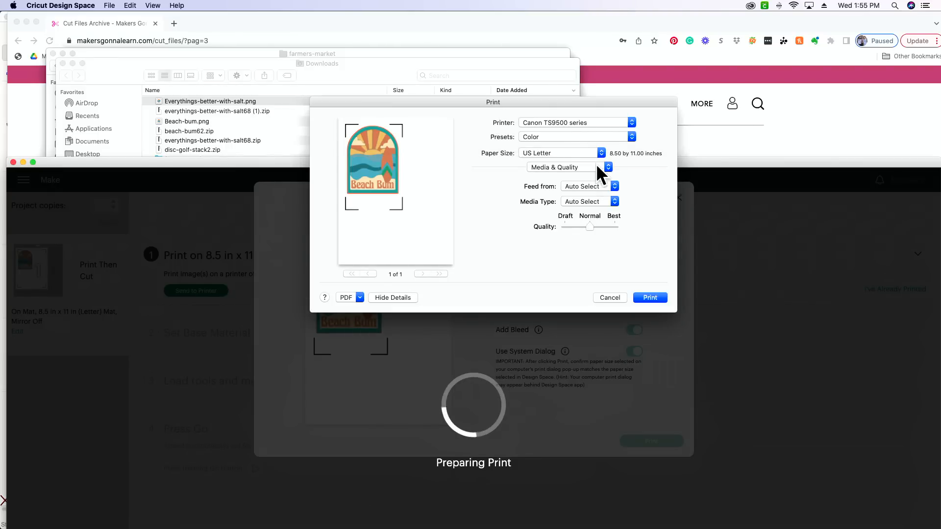
pyautogui.click(607, 189)
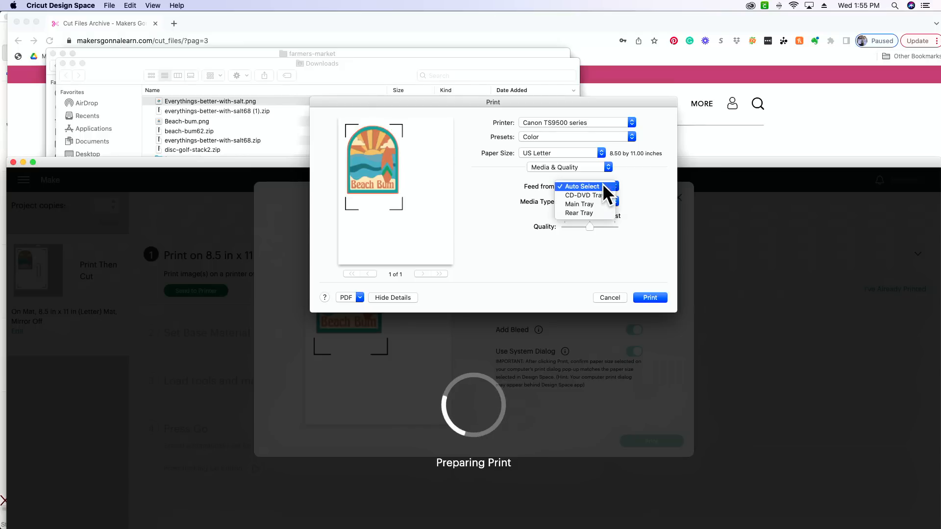
pyautogui.click(599, 213)
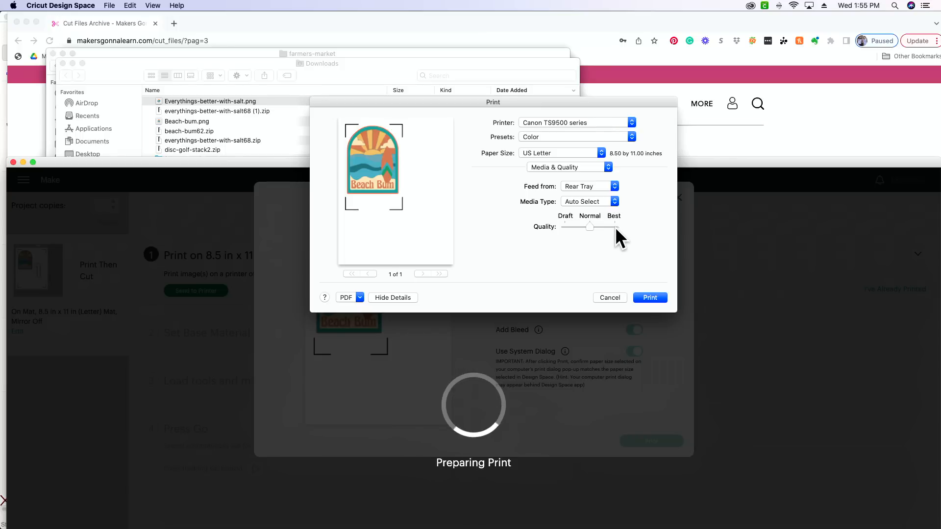
pyautogui.click(615, 226)
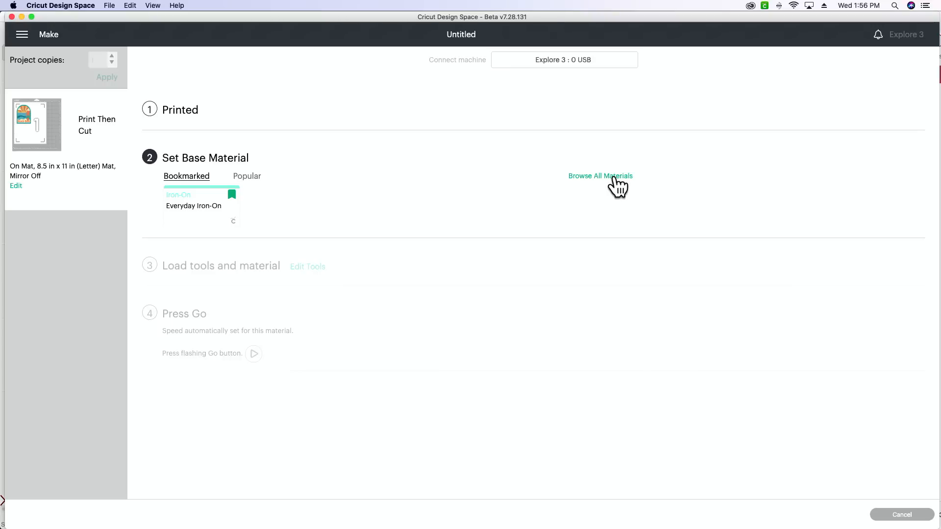
pyautogui.click(614, 177)
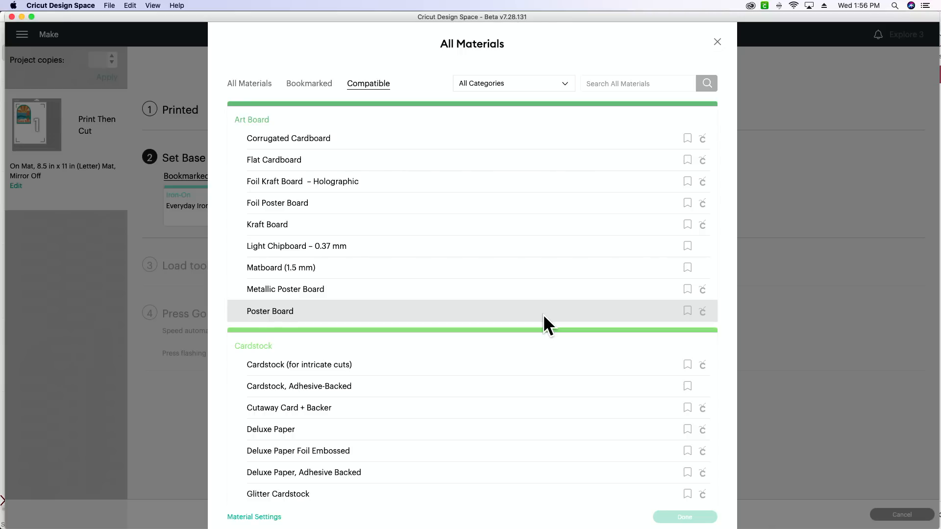
pyautogui.scroll(-3, 563, 304)
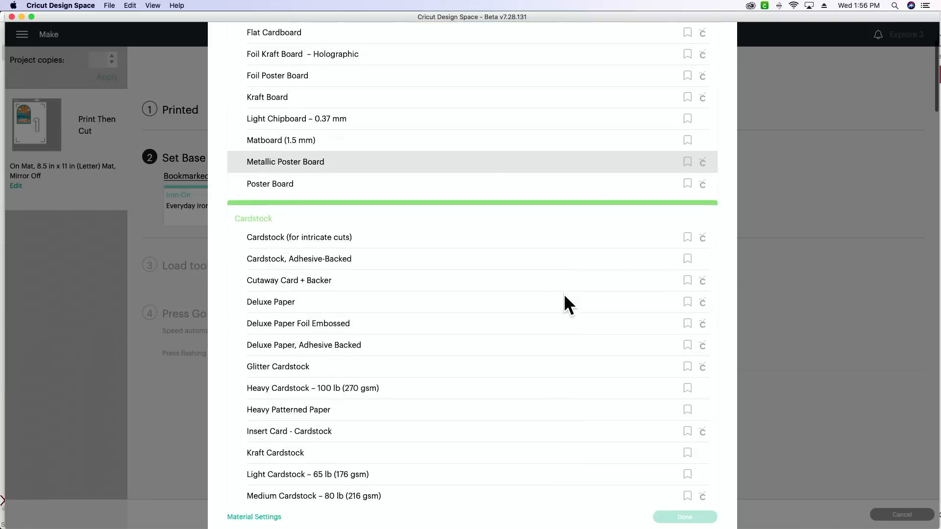
pyautogui.click(477, 362)
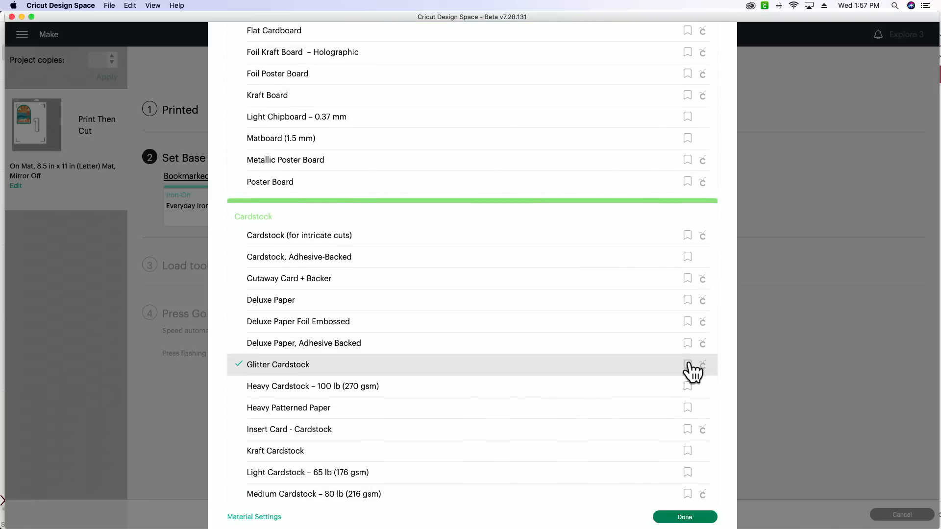
pyautogui.click(246, 519)
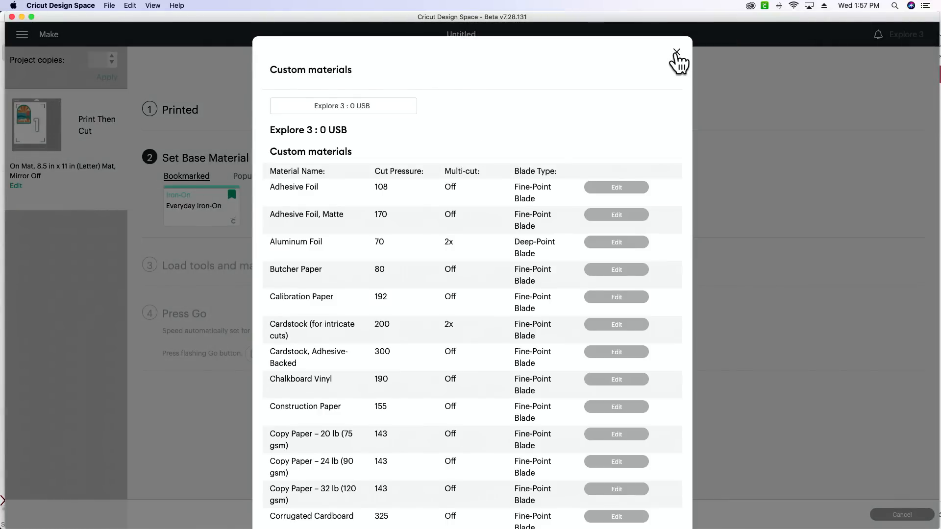
pyautogui.click(676, 53)
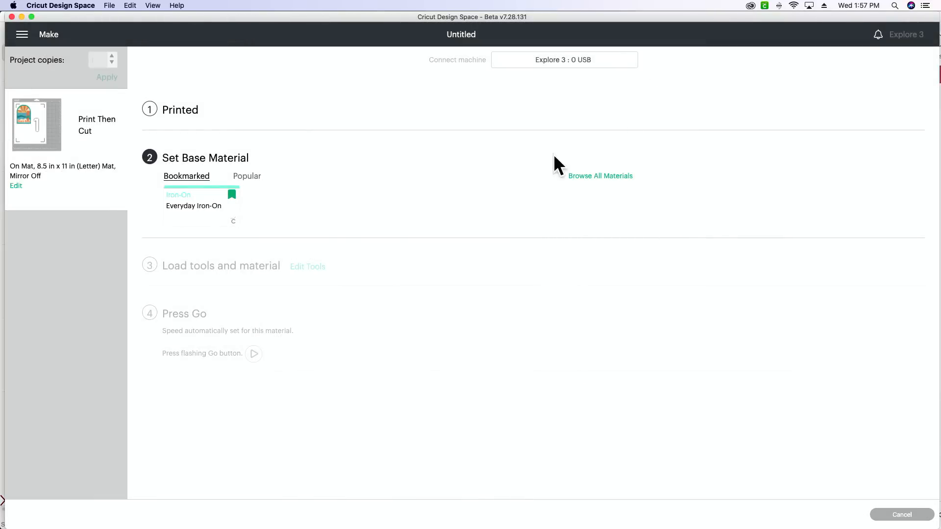
# Add a new custom material named Laminate Stickers at the end of the custom materials list and save its name.
pyautogui.click(619, 177)
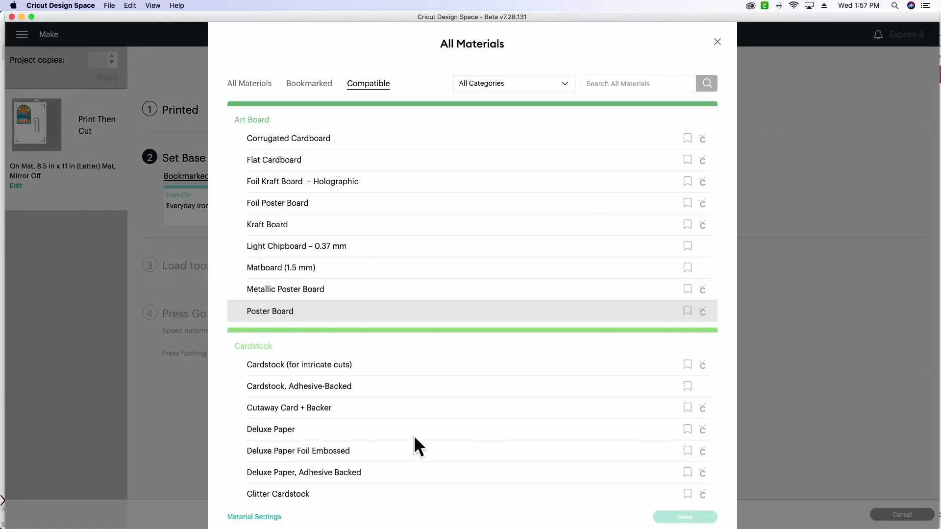
pyautogui.click(255, 518)
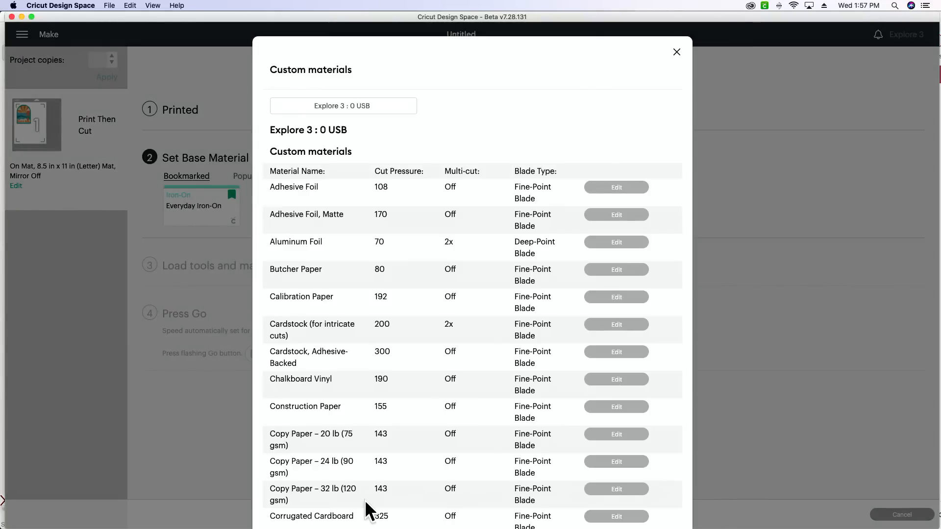
pyautogui.scroll(-5, 432, 396)
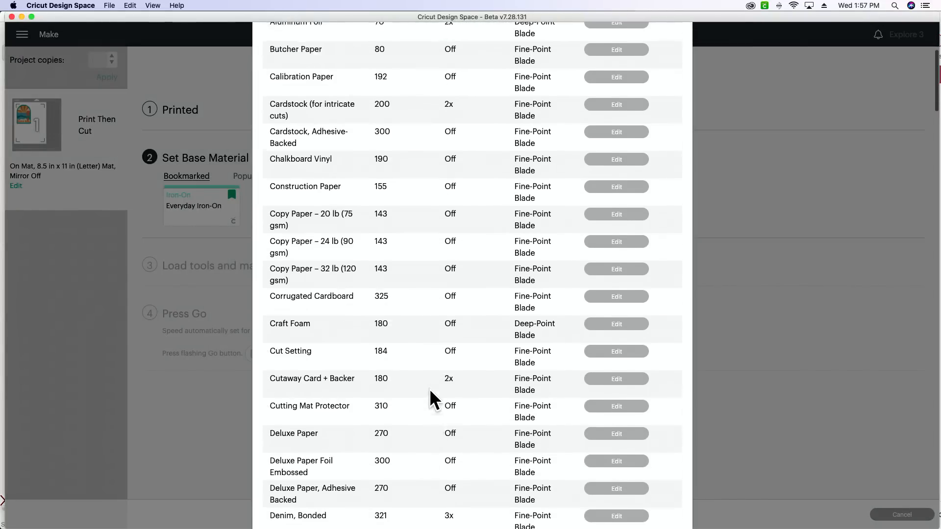
pyautogui.scroll(-10, 432, 387)
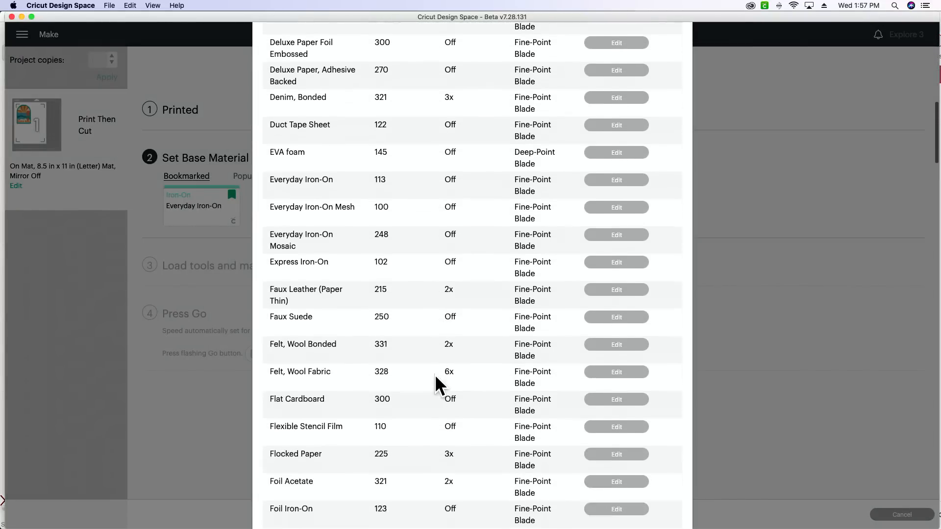
pyautogui.scroll(-7, 437, 384)
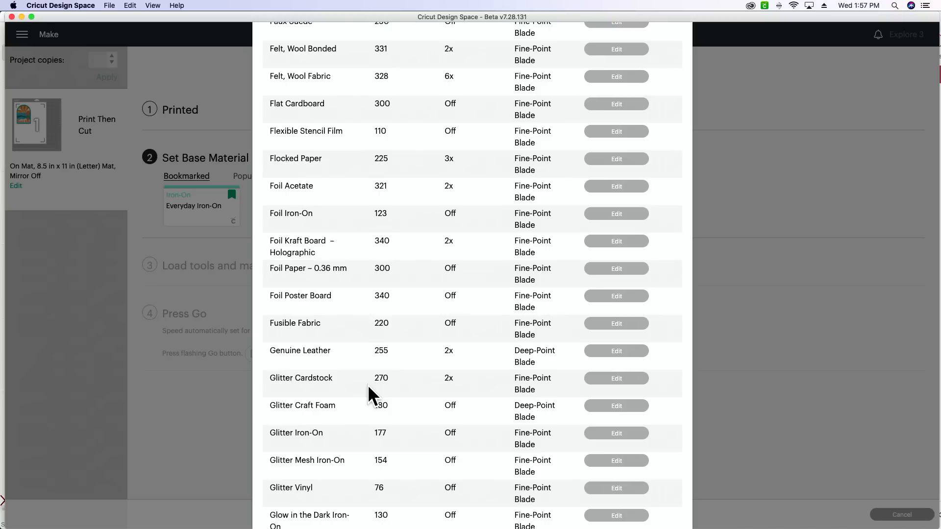
pyautogui.scroll(-2, 382, 394)
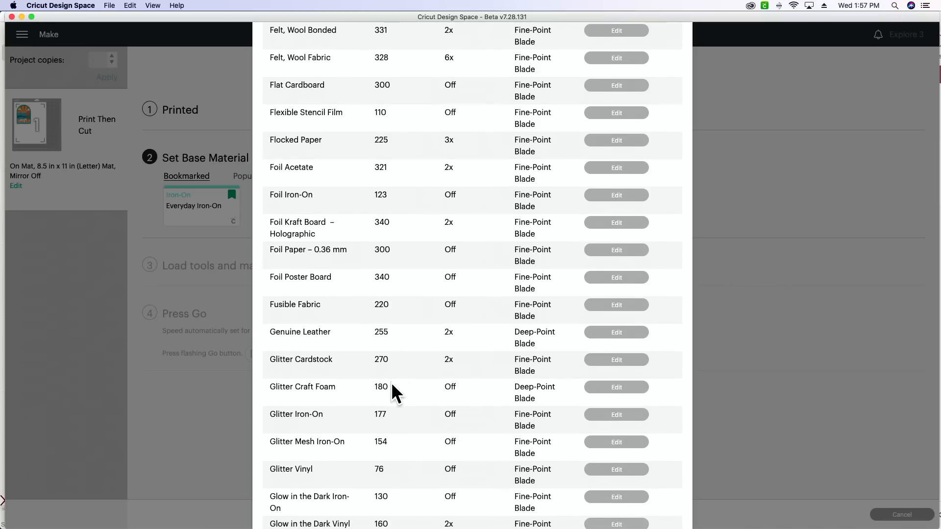
pyautogui.scroll(-5, 422, 399)
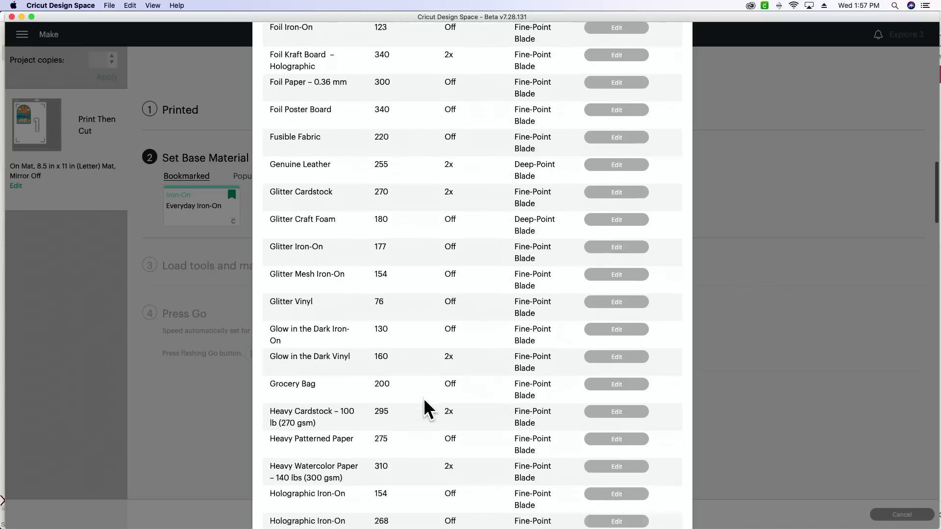
pyautogui.scroll(-15, 425, 409)
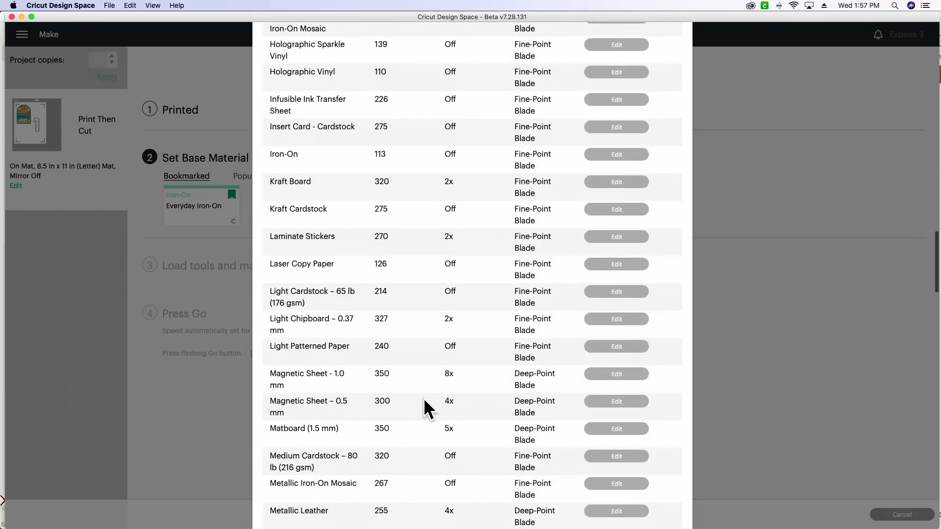
pyautogui.scroll(-18, 426, 409)
pyautogui.scroll(-15, 422, 409)
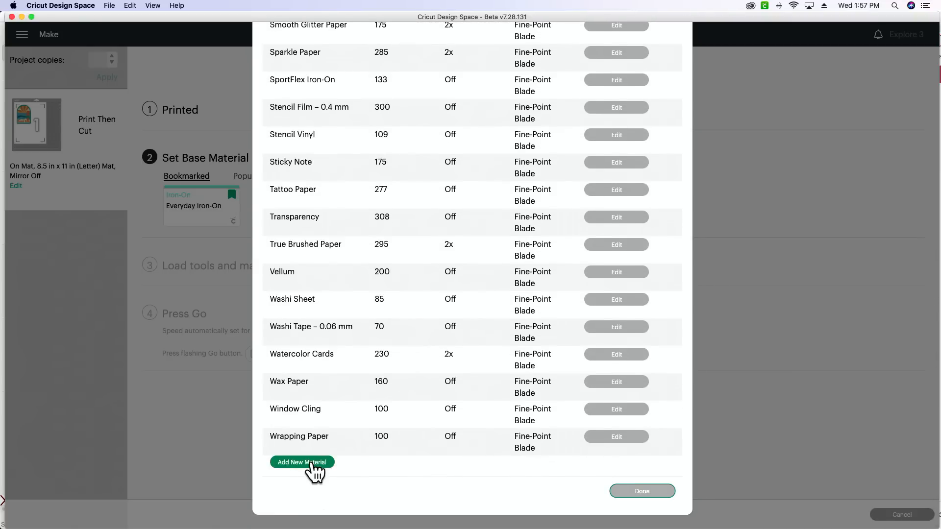
pyautogui.click(314, 464)
pyautogui.scroll(-2, 316, 472)
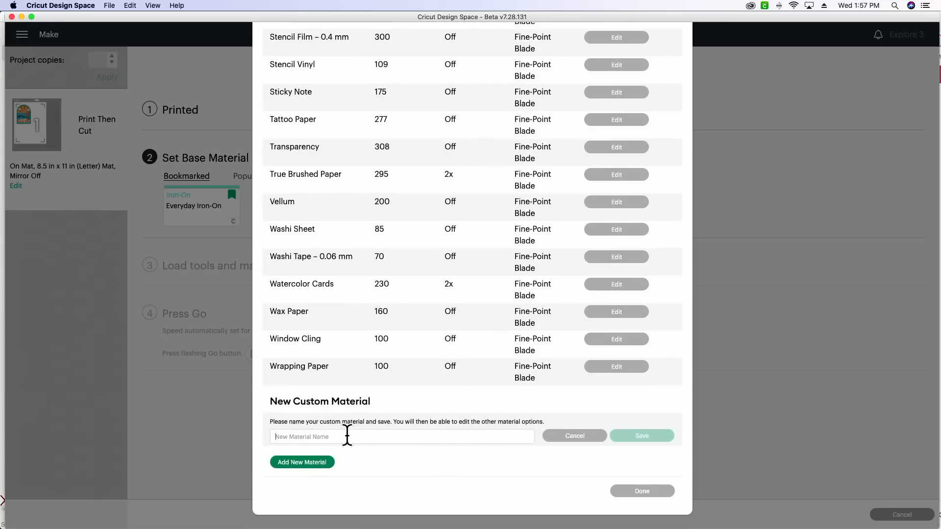
pyautogui.click(347, 436)
pyautogui.write('Laminate Stickers')
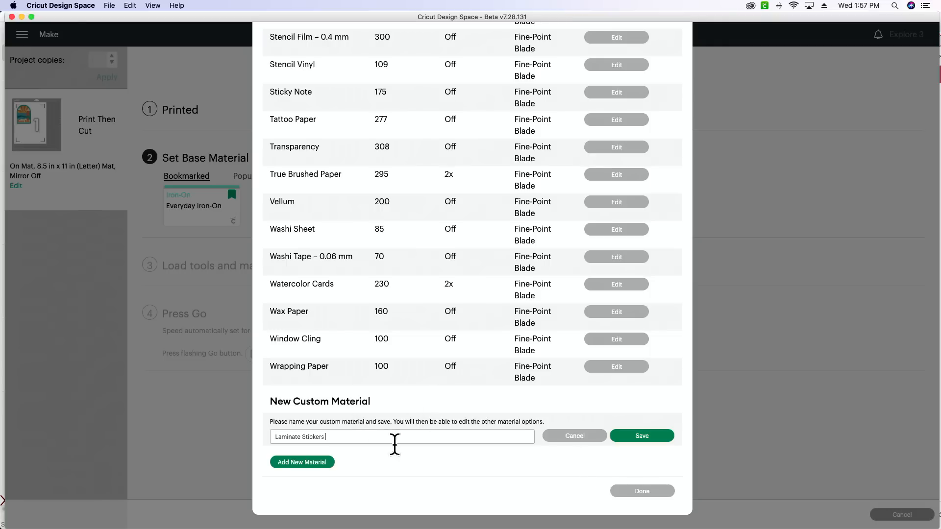
pyautogui.click(639, 437)
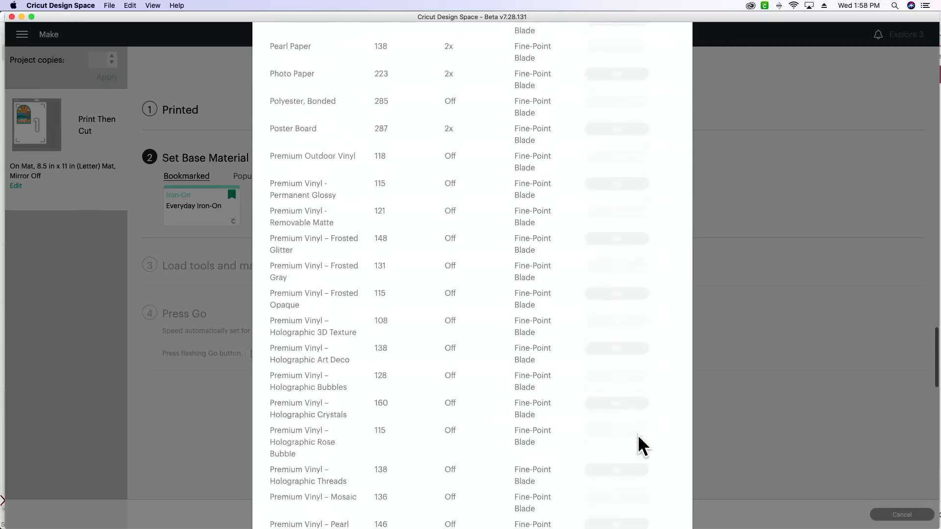
# Set the new Laminate Stickers material to cut pressure 270 and multi-cut 2x, save it, and close the material settings.
pyautogui.scroll(5, 483, 184)
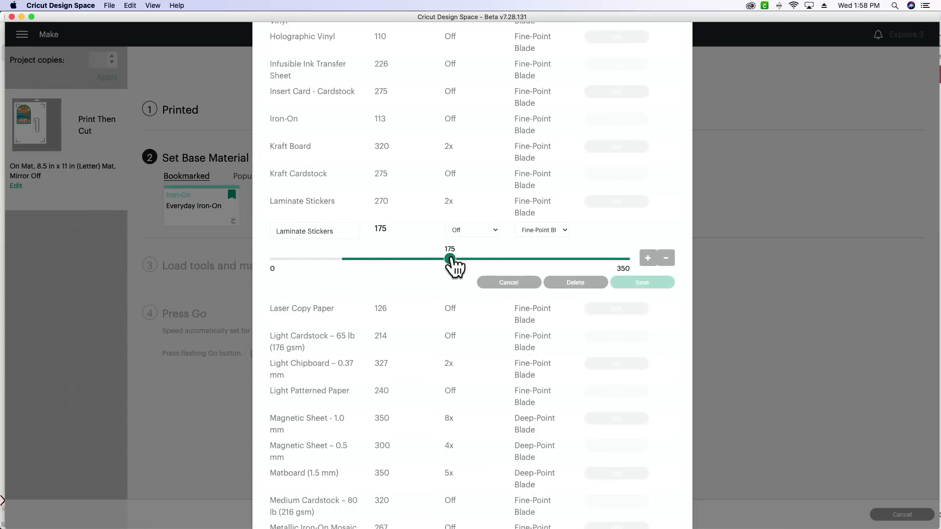
pyautogui.moveTo(450, 258); pyautogui.dragTo(554, 262)
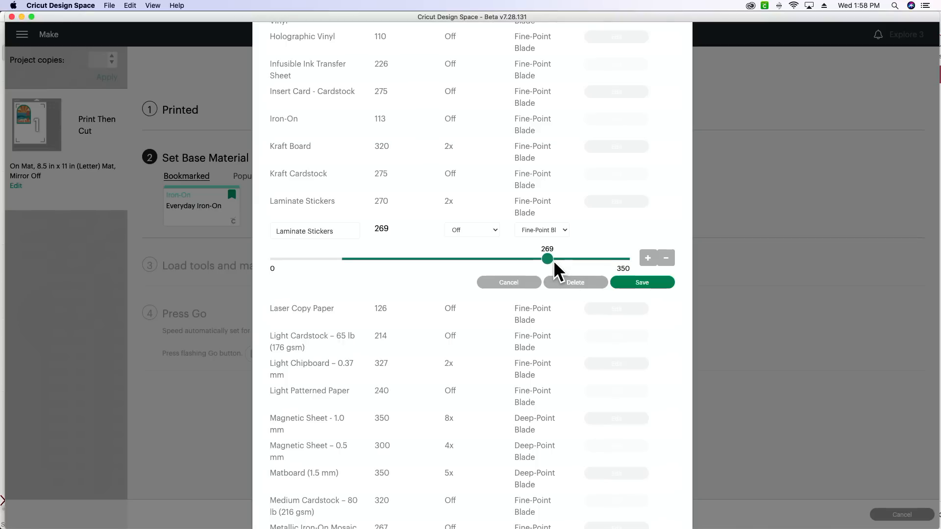
pyautogui.click(473, 231)
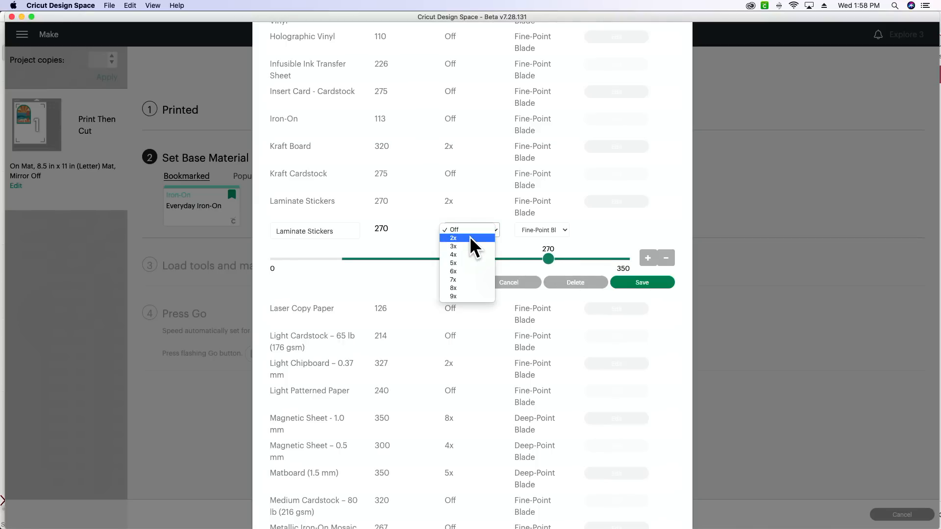
pyautogui.click(471, 244)
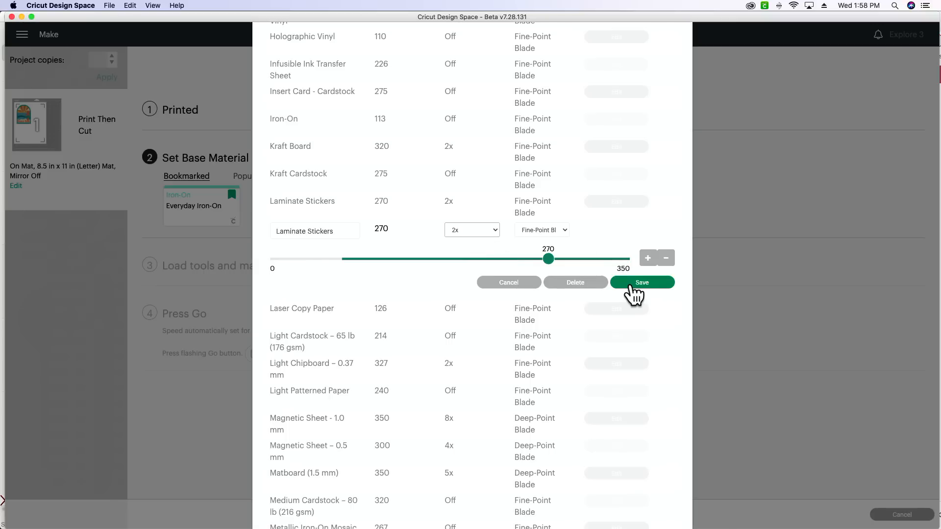
pyautogui.click(637, 284)
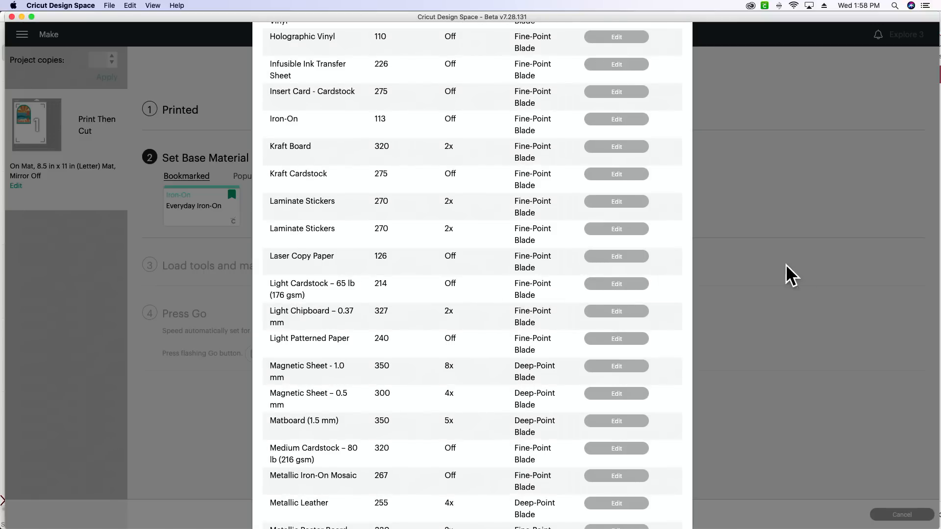
pyautogui.click(735, 297)
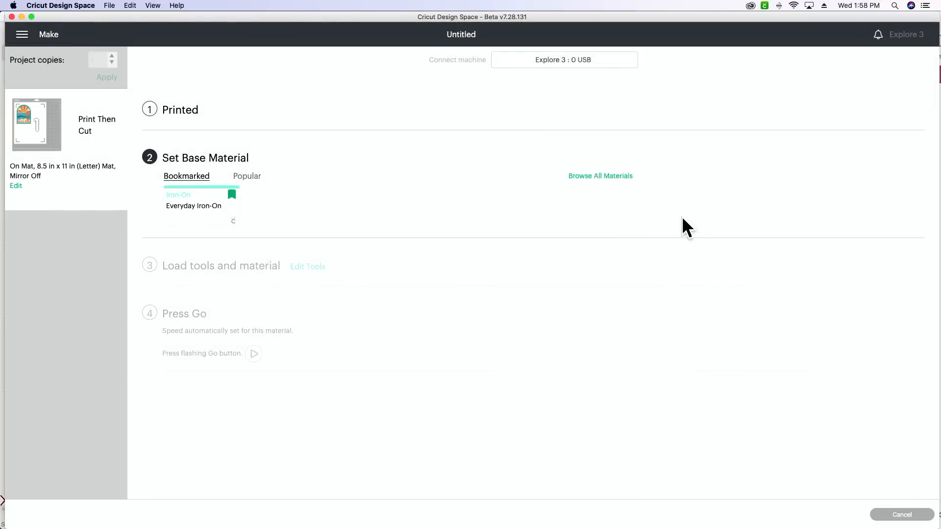
# Search all materials for "laminate" and set the first Laminate Stickers entry as the base material.
pyautogui.click(604, 178)
pyautogui.click(611, 84)
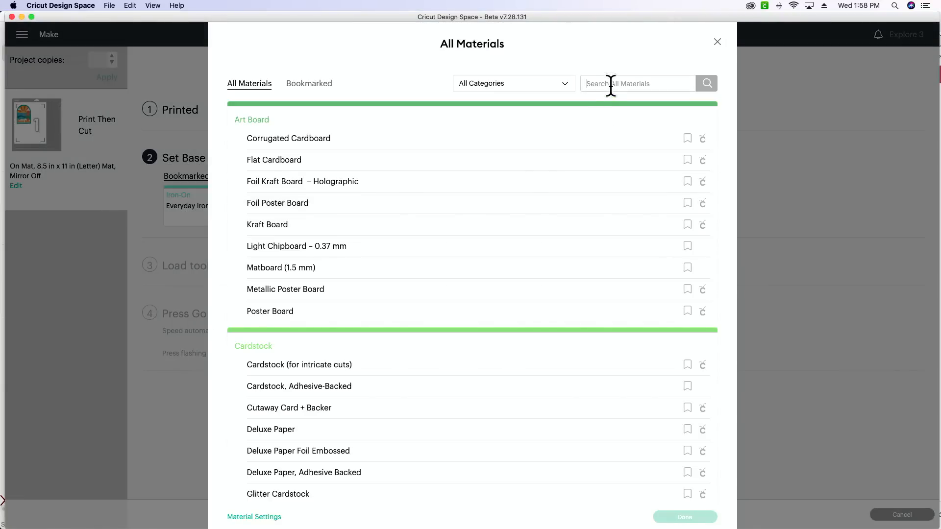
pyautogui.write('laminate')
pyautogui.press('Return')
pyautogui.click(548, 135)
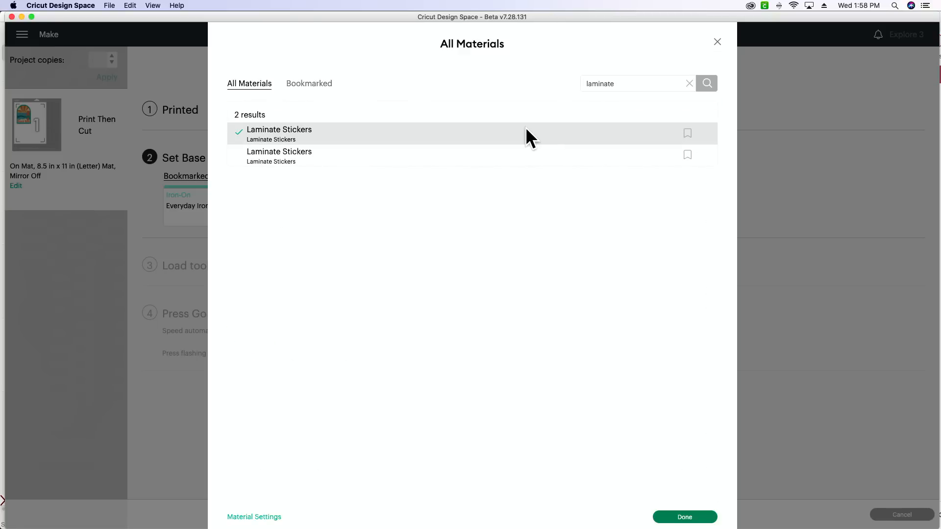
pyautogui.click(684, 517)
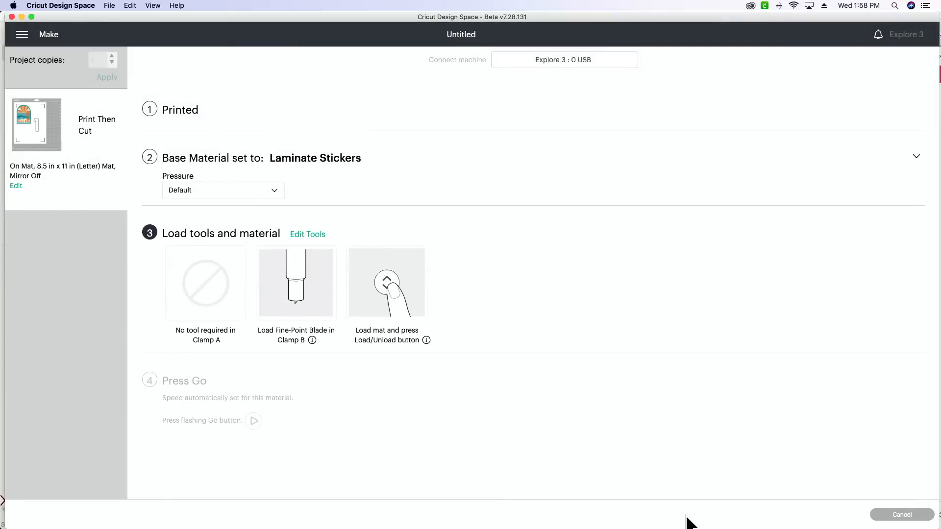